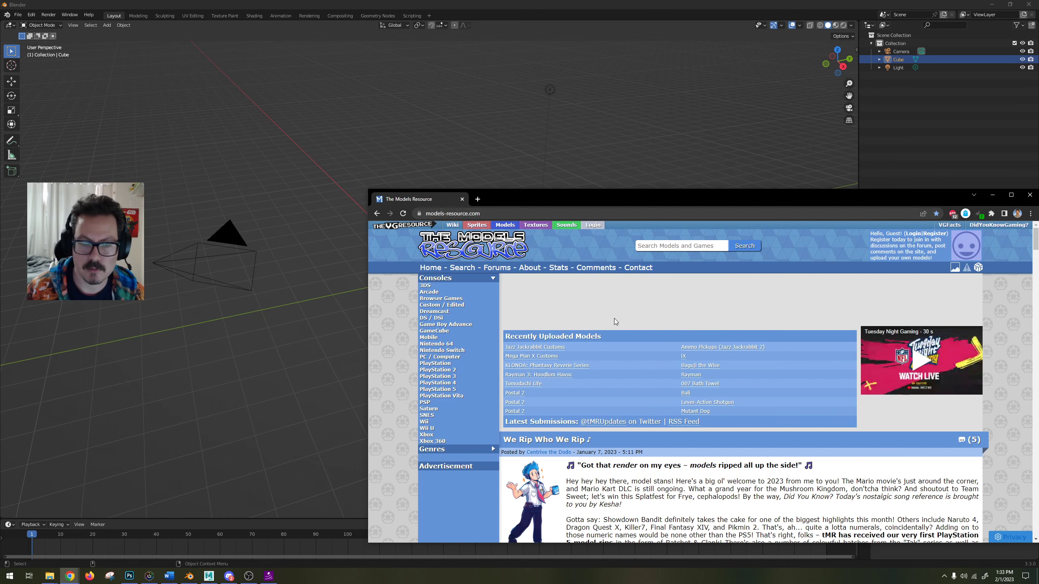
# Browse The Models Resource for character models and examine the Betamon model page from Digimon Links.
pyautogui.scroll(-20, 617, 315)
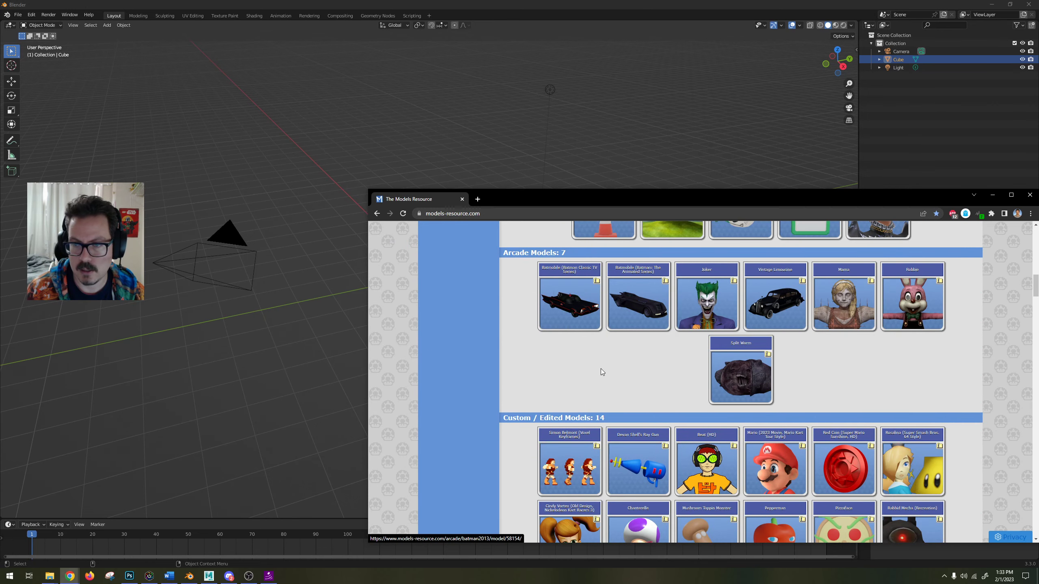
pyautogui.scroll(-8, 602, 371)
pyautogui.scroll(-5, 603, 367)
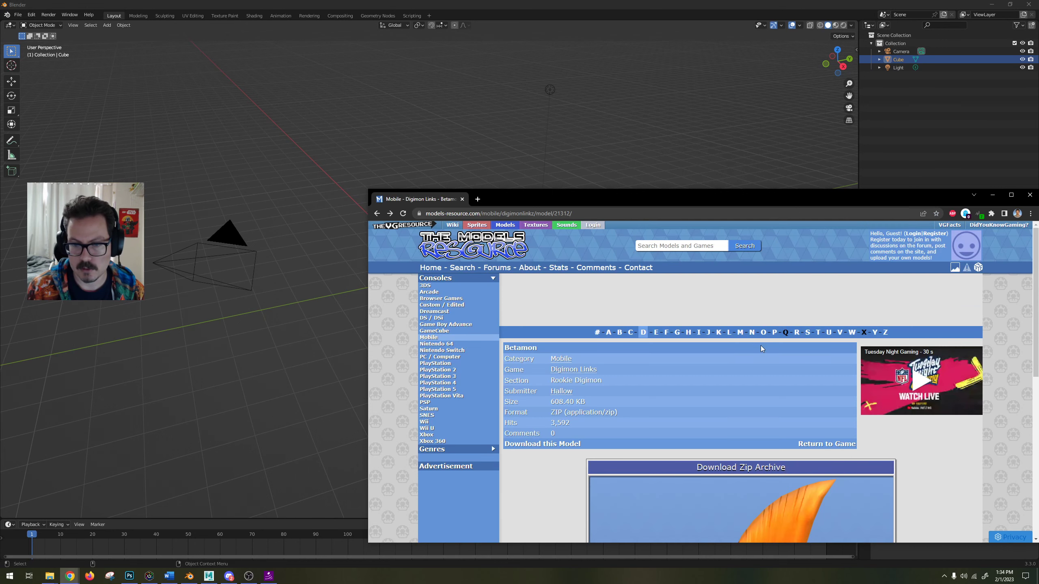
pyautogui.scroll(-3, 760, 346)
pyautogui.scroll(-3, 761, 346)
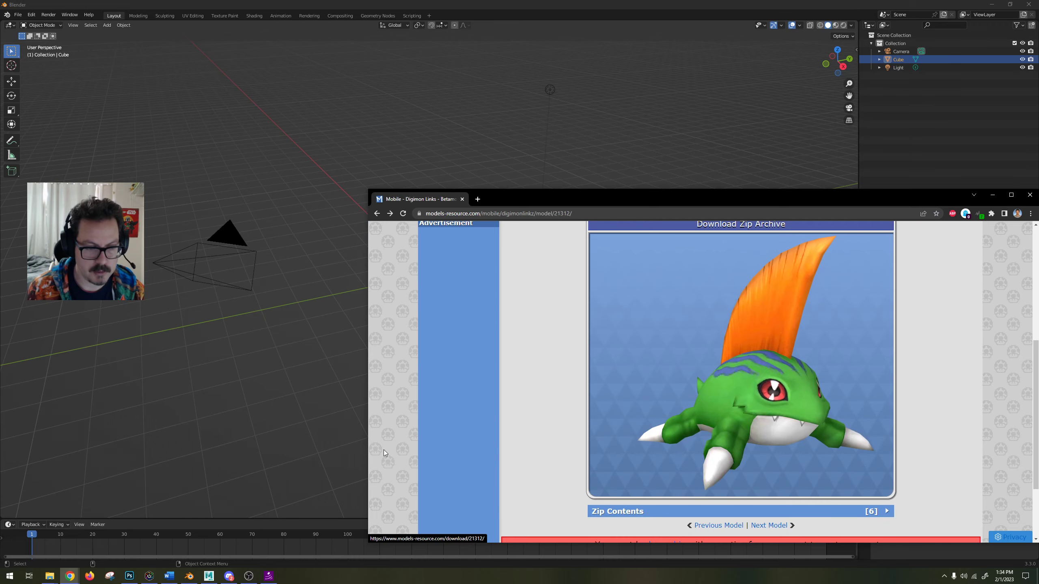
# Switch to the "week 2 hw" folder in File Explorer and delete everything in it.
pyautogui.moveTo(50, 576)
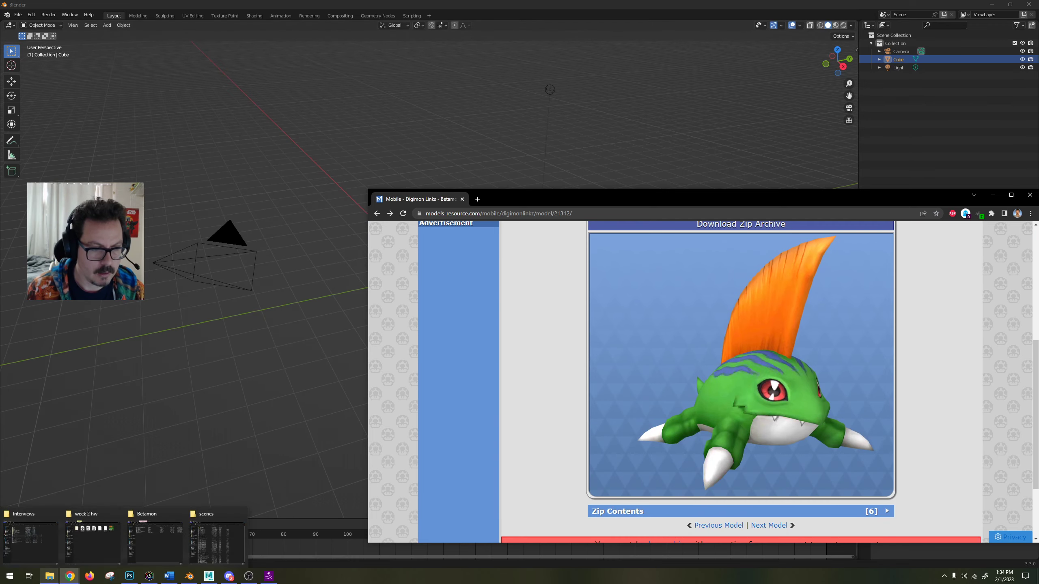
pyautogui.click(92, 541)
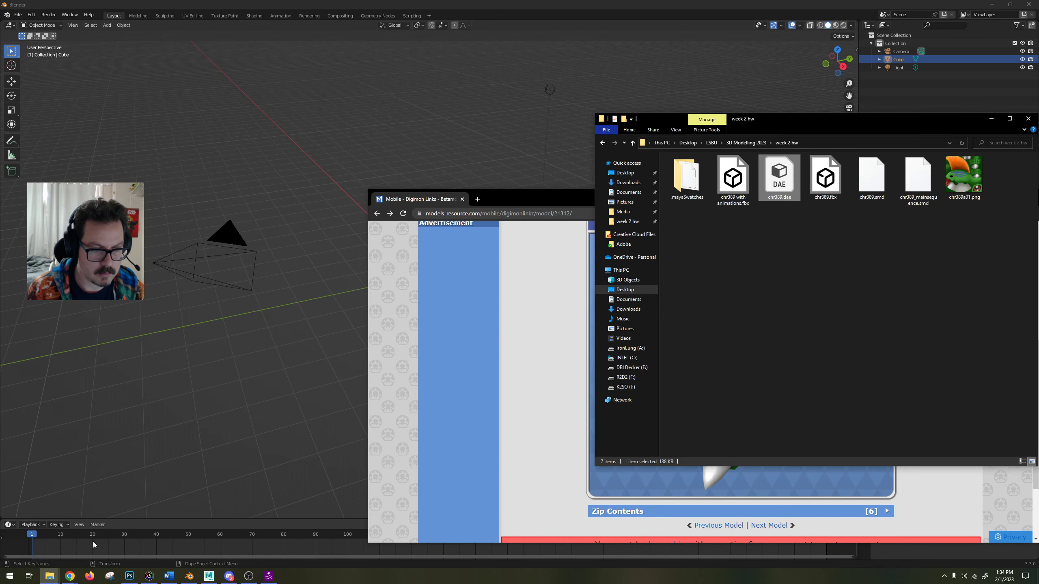
pyautogui.moveTo(916, 120); pyautogui.dragTo(730, 110)
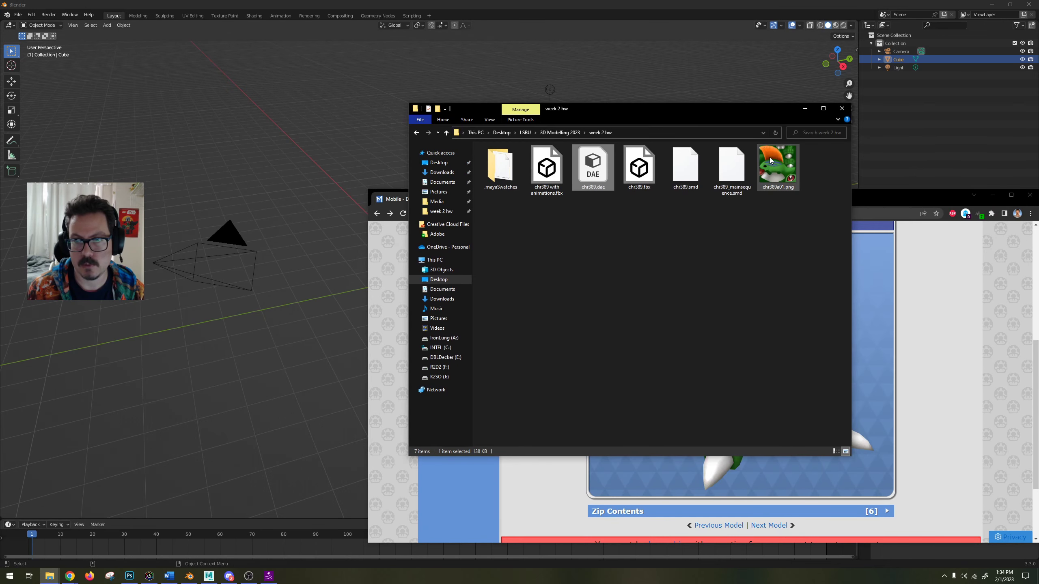
pyautogui.click(789, 176)
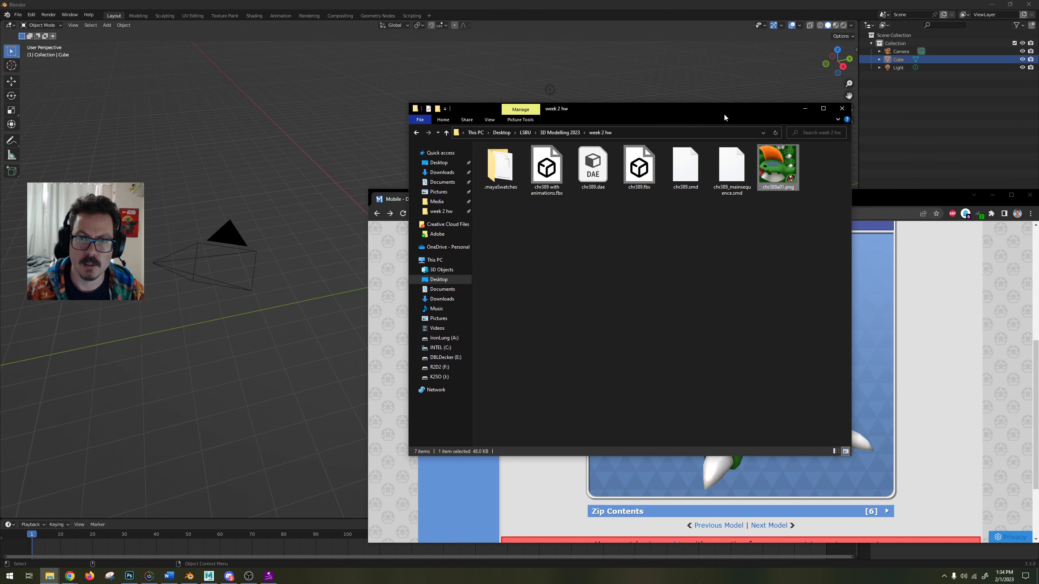
pyautogui.moveTo(725, 118); pyautogui.dragTo(703, 154)
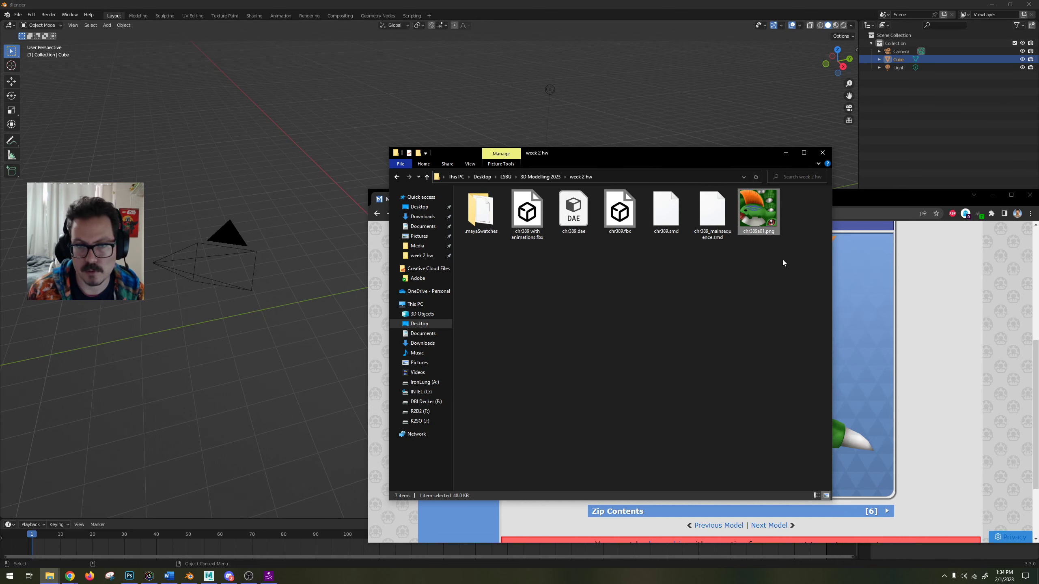
pyautogui.moveTo(783, 262); pyautogui.dragTo(462, 192)
pyautogui.press('Delete')
pyautogui.press('Return')
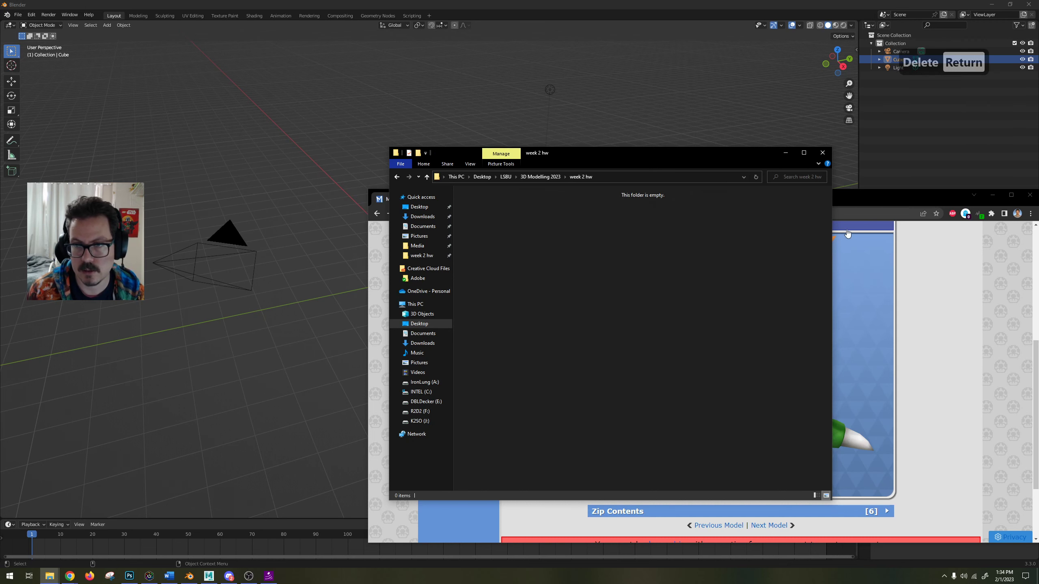
# Return to the Betamon page in the browser and download the model's zip archive.
pyautogui.click(852, 199)
pyautogui.scroll(2, 716, 301)
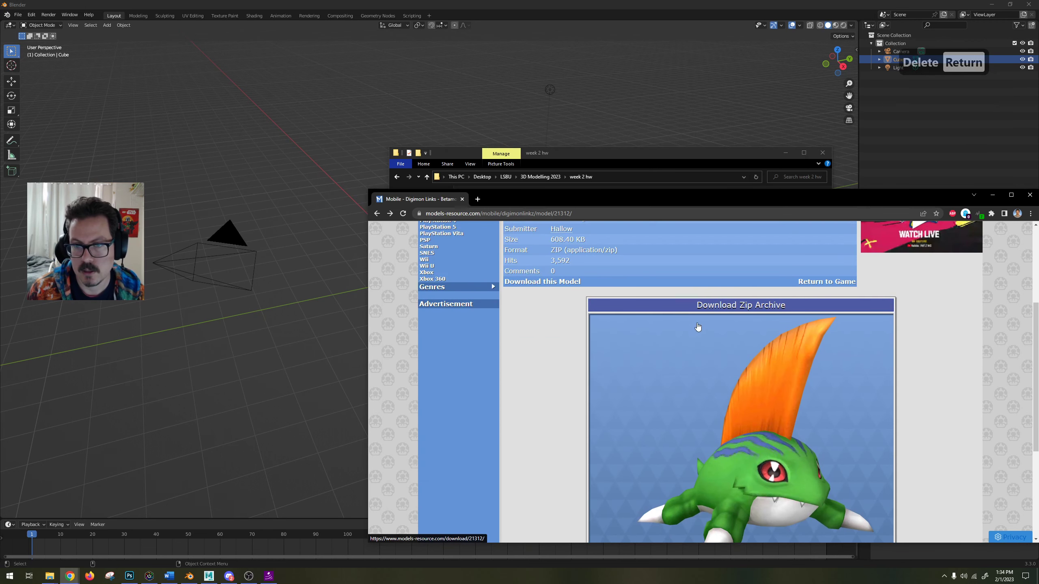
pyautogui.scroll(3, 730, 315)
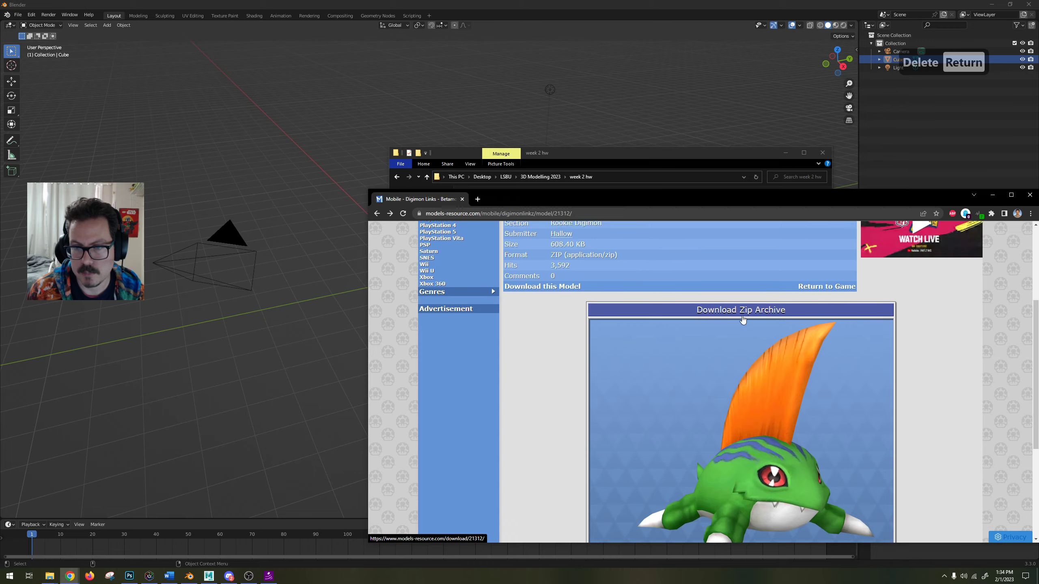
pyautogui.scroll(-3, 736, 323)
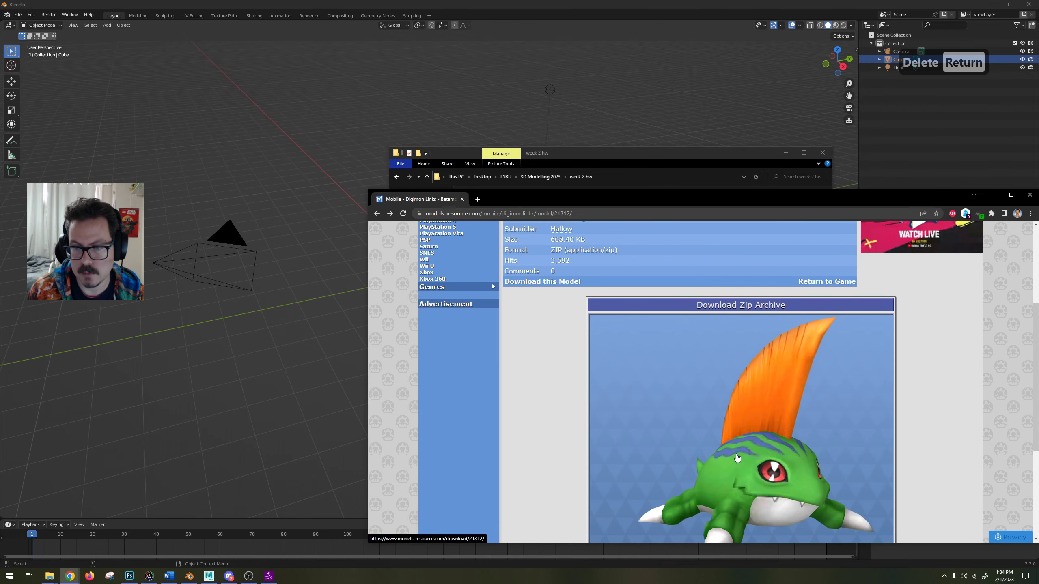
pyautogui.click(728, 307)
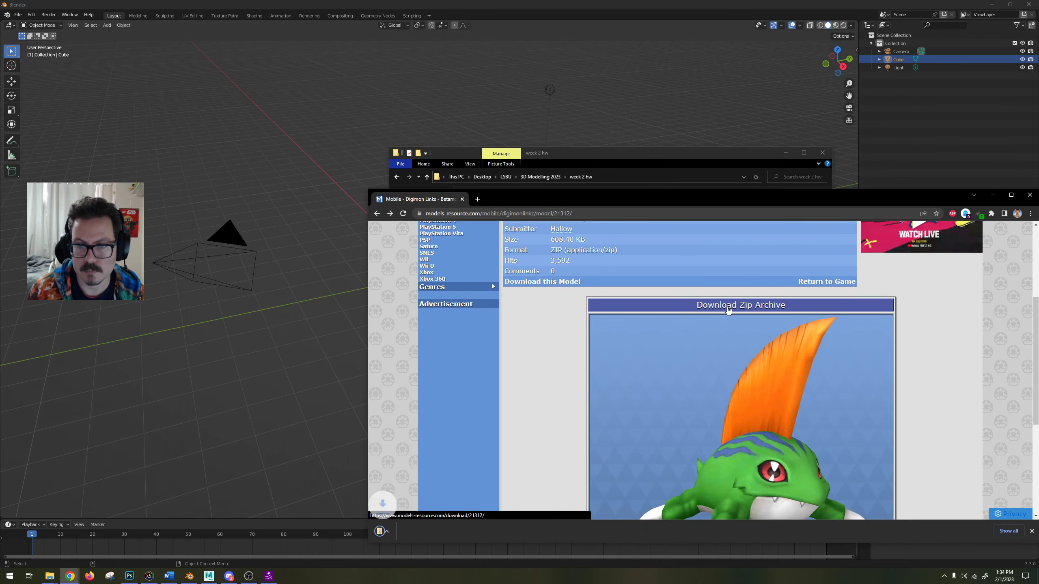
# Open the downloaded archive's Betamon folder and copy all its files into the "week 2 hw" folder.
pyautogui.click(427, 530)
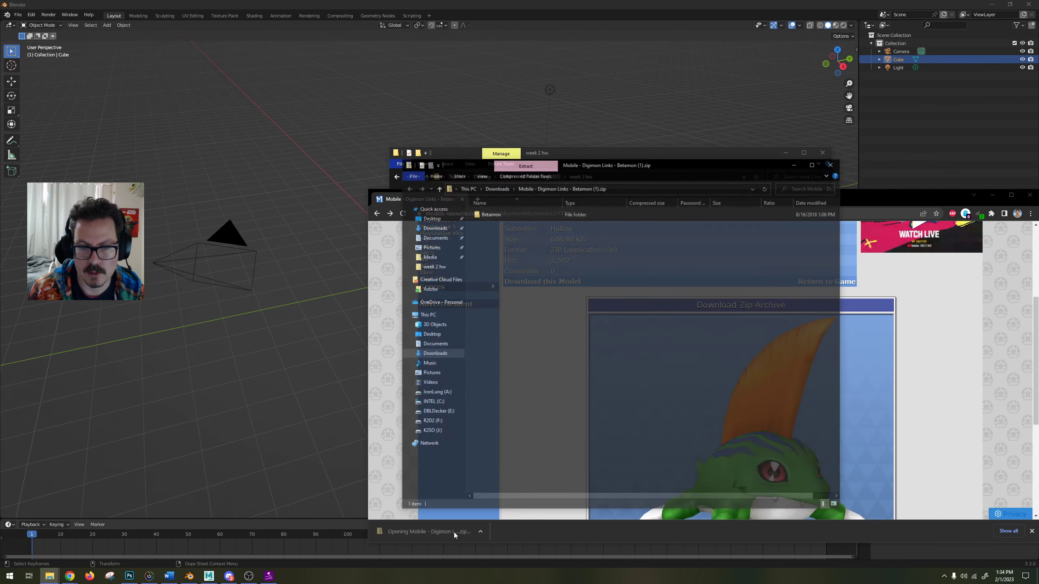
pyautogui.doubleClick(497, 215)
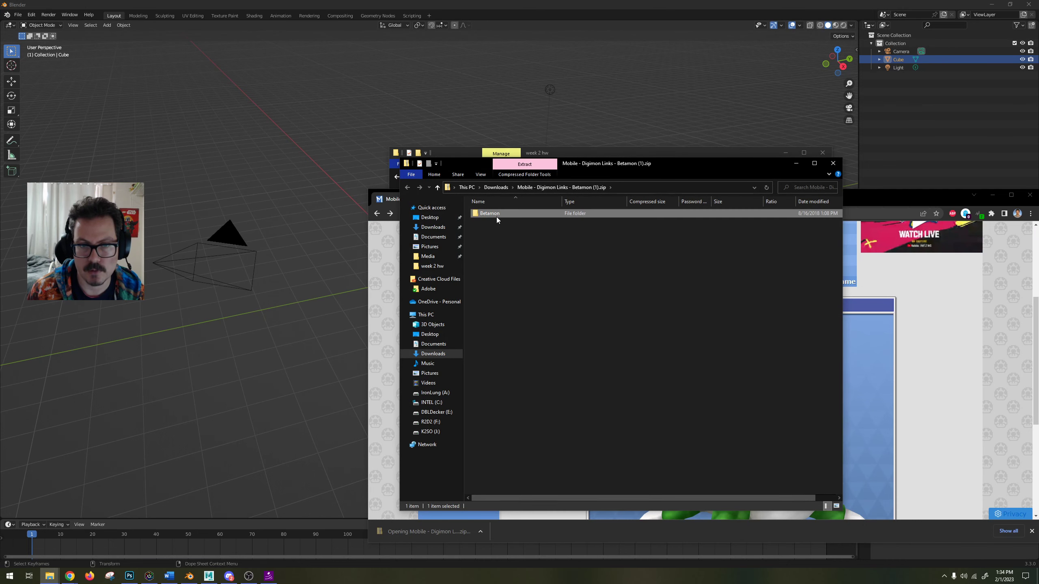
pyautogui.moveTo(586, 162); pyautogui.dragTo(703, 164)
pyautogui.moveTo(625, 153); pyautogui.dragTo(336, 153)
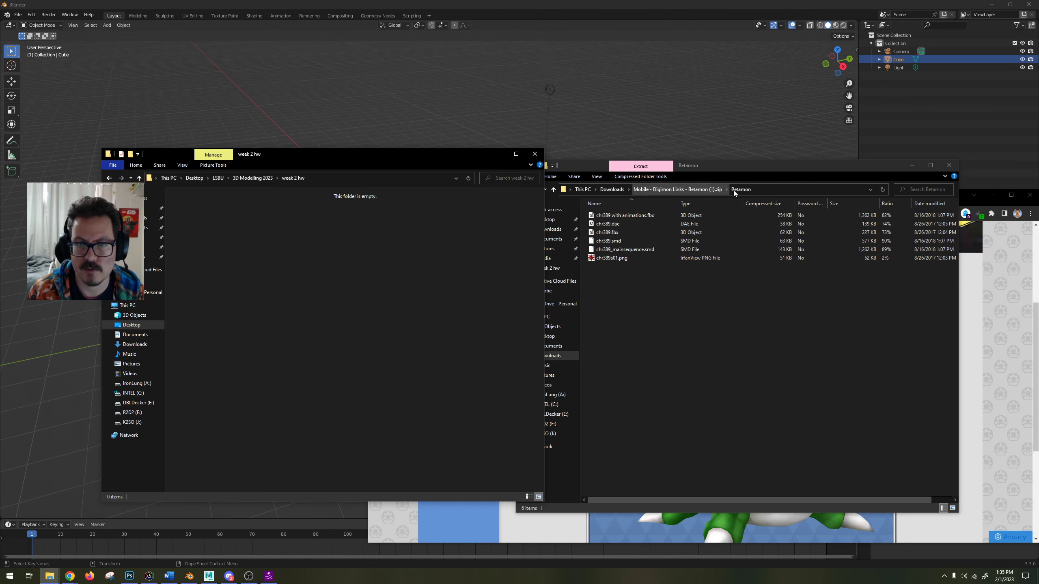
pyautogui.moveTo(656, 287); pyautogui.dragTo(608, 223)
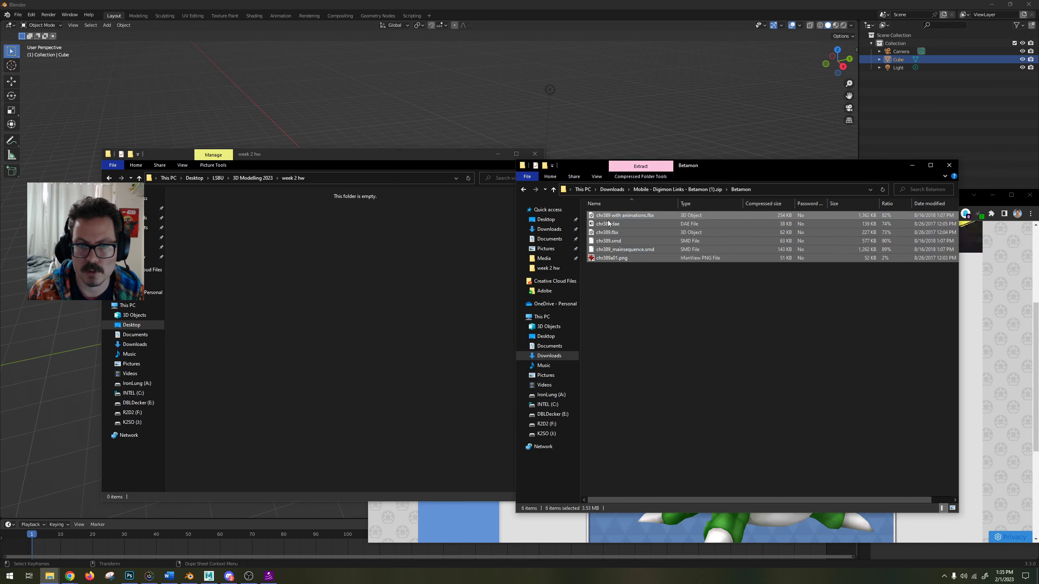
pyautogui.moveTo(679, 296); pyautogui.dragTo(279, 267)
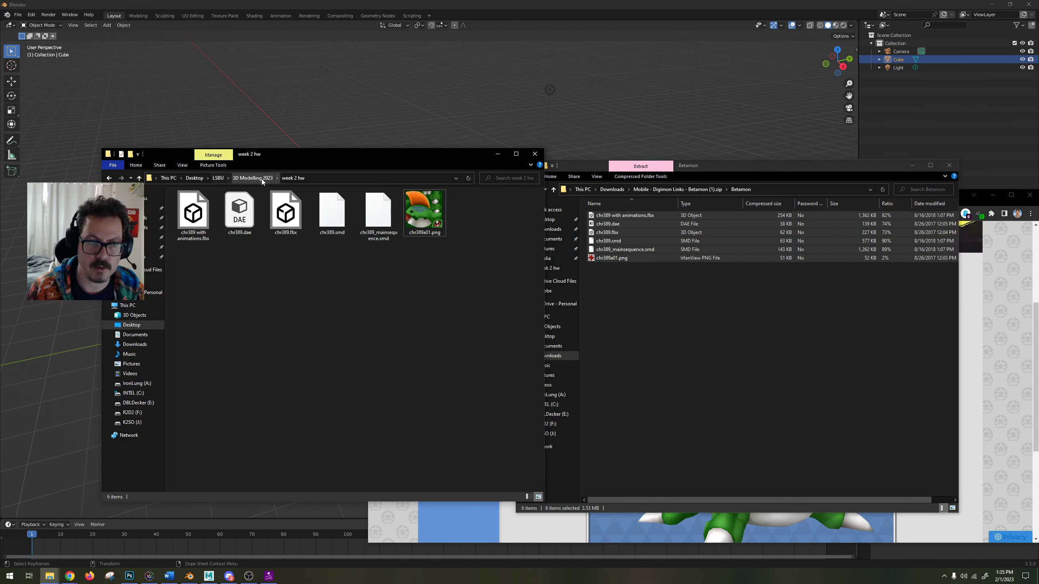
# Deselect the files and close the Betamon archive window.
pyautogui.click(674, 323)
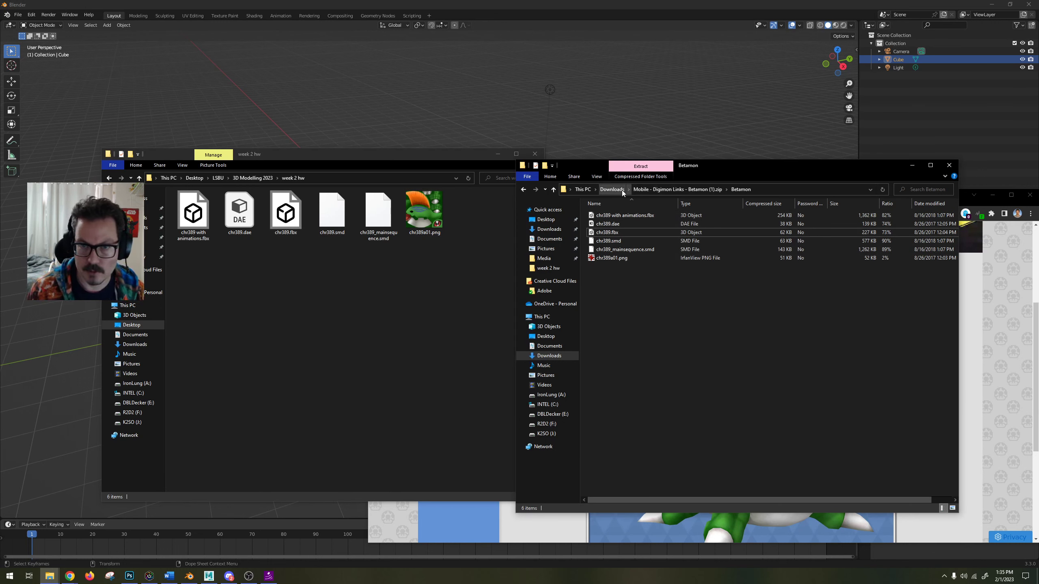
pyautogui.click(474, 310)
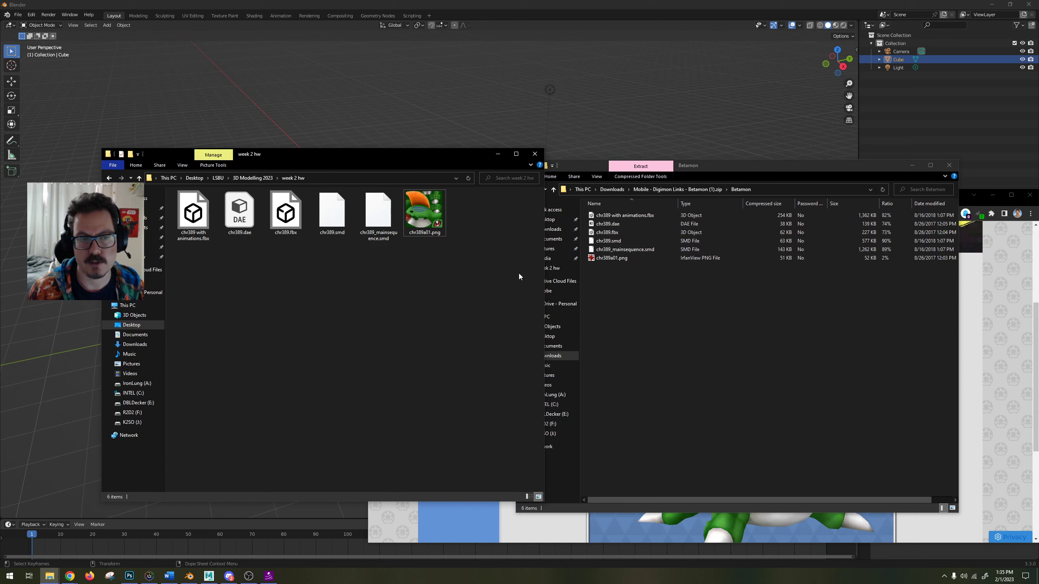
pyautogui.click(951, 167)
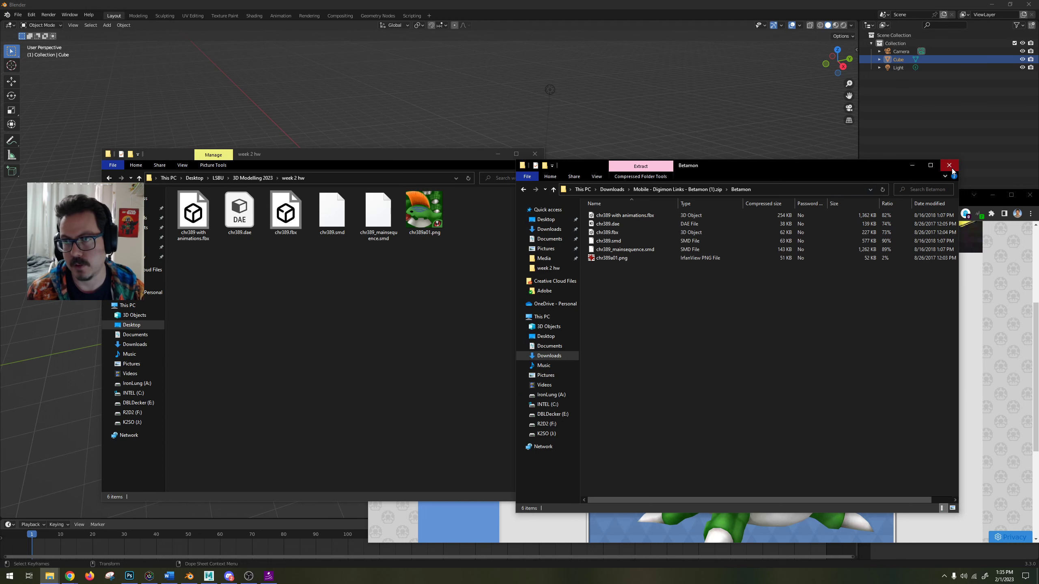
pyautogui.click(952, 169)
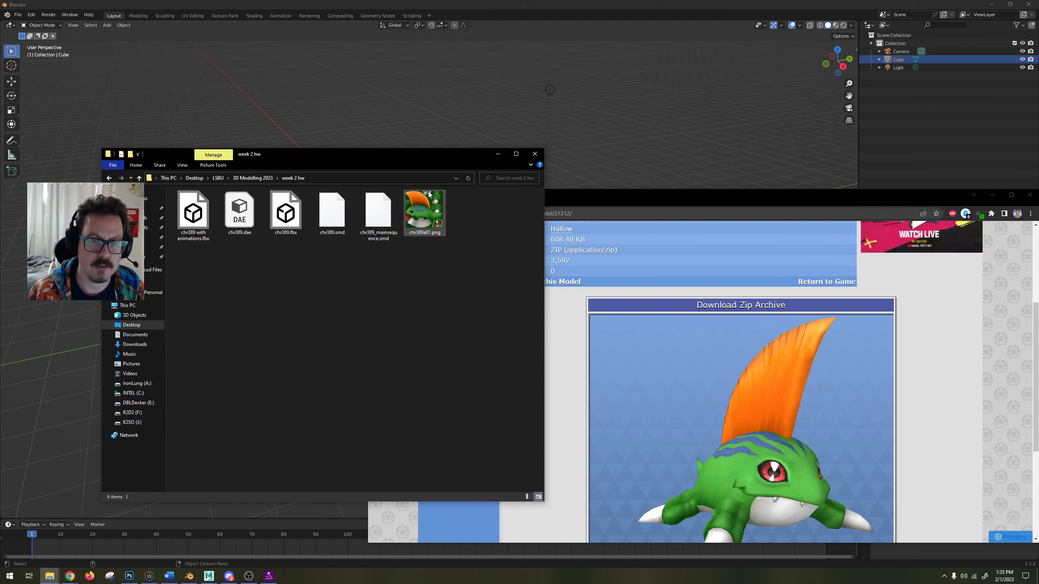
# Switch to Blender, delete the default cube and start a Collada (.dae) import.
pyautogui.click(377, 3)
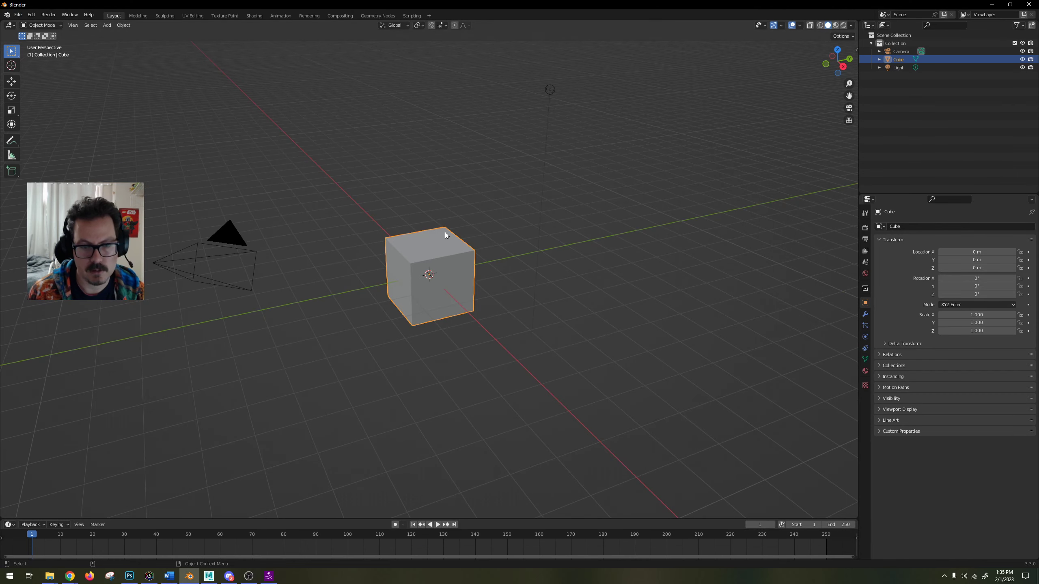
pyautogui.press('Delete')
pyautogui.click(15, 15)
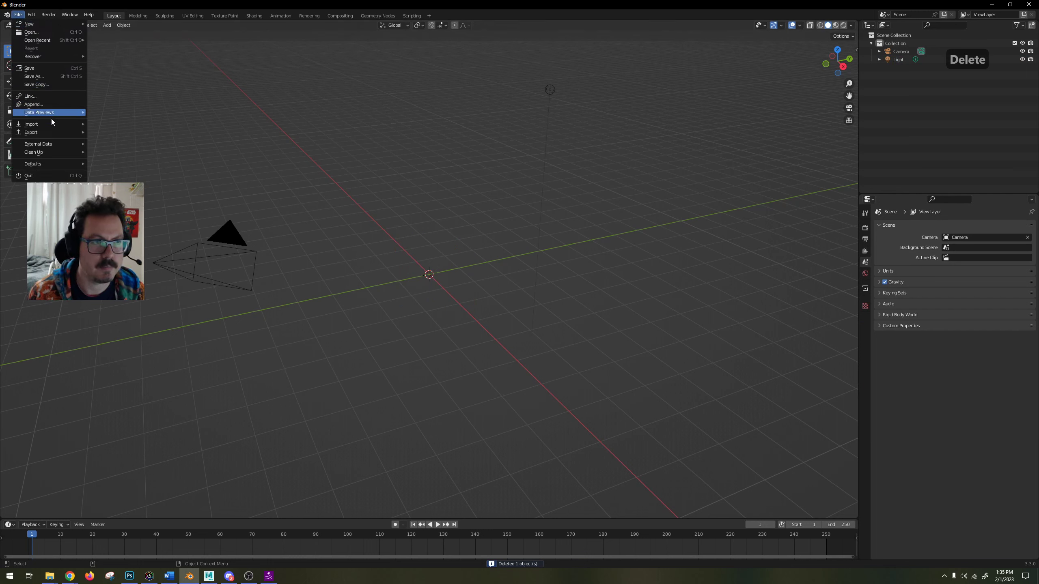
pyautogui.moveTo(49, 122)
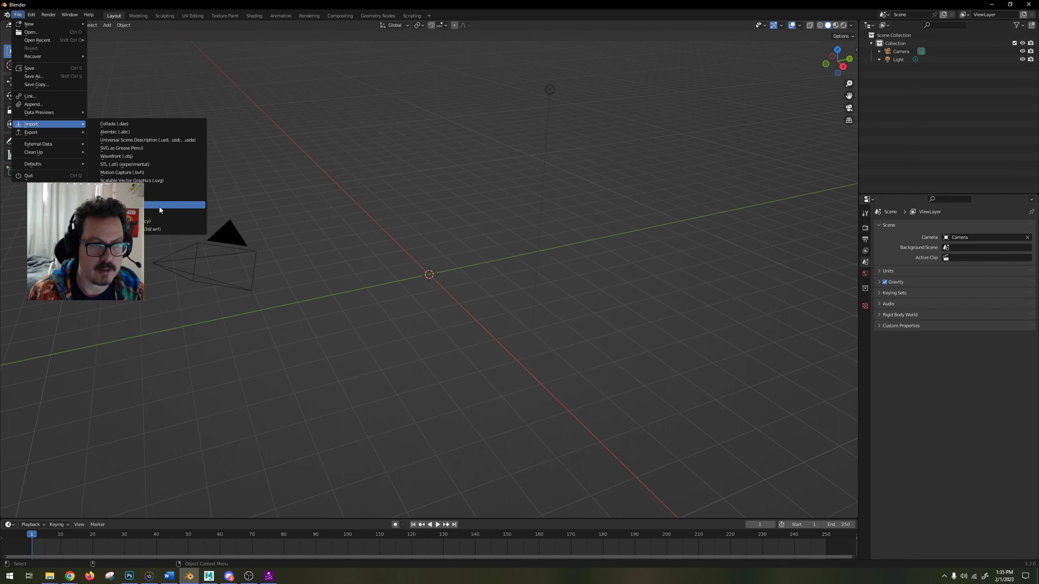
pyautogui.click(127, 125)
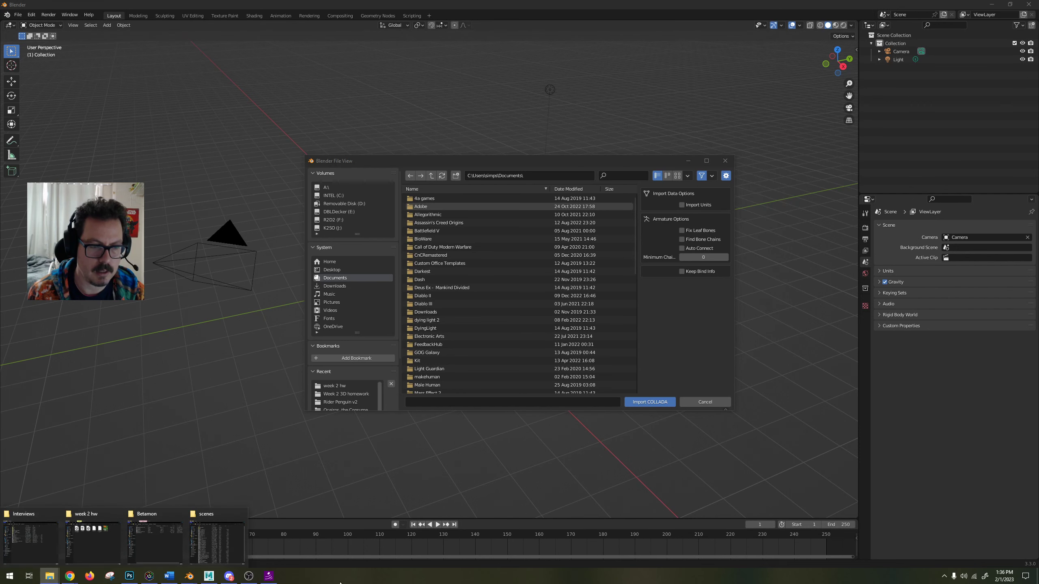
# Switch to the "week 2 hw" folder in File Explorer and copy its full path.
pyautogui.click(93, 540)
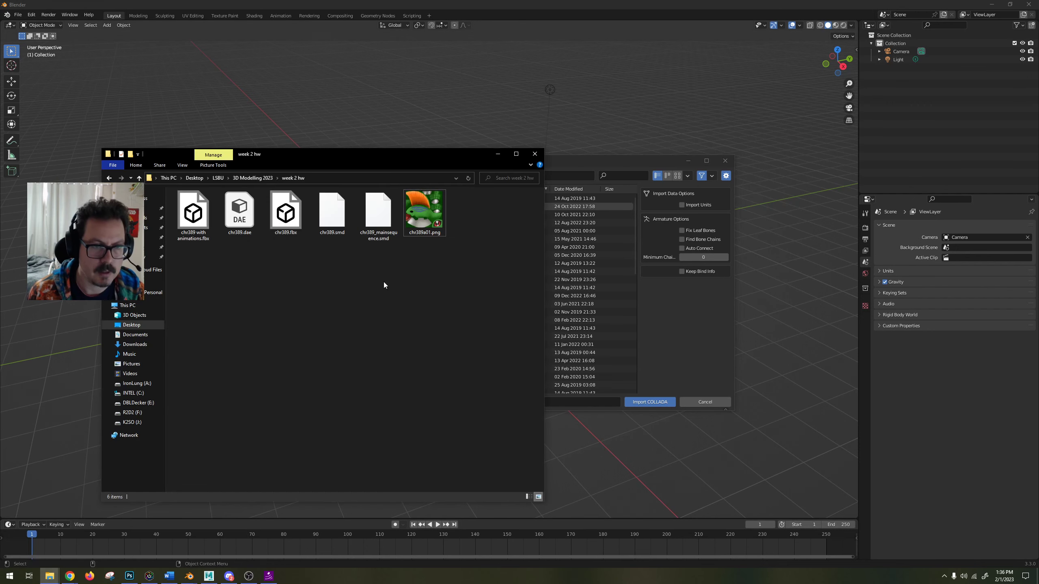
pyautogui.moveTo(333, 159); pyautogui.dragTo(527, 150)
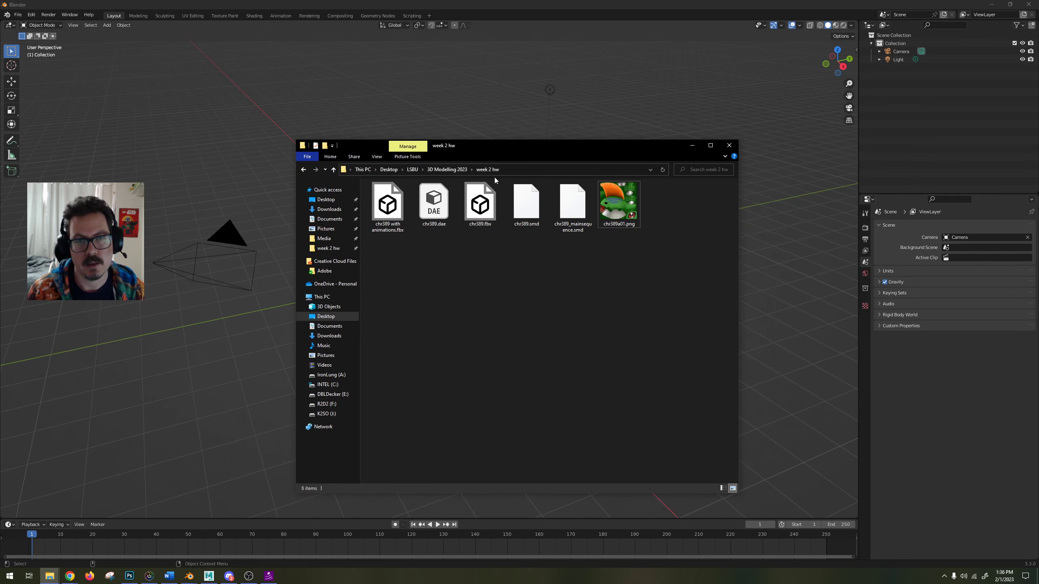
pyautogui.click(509, 169)
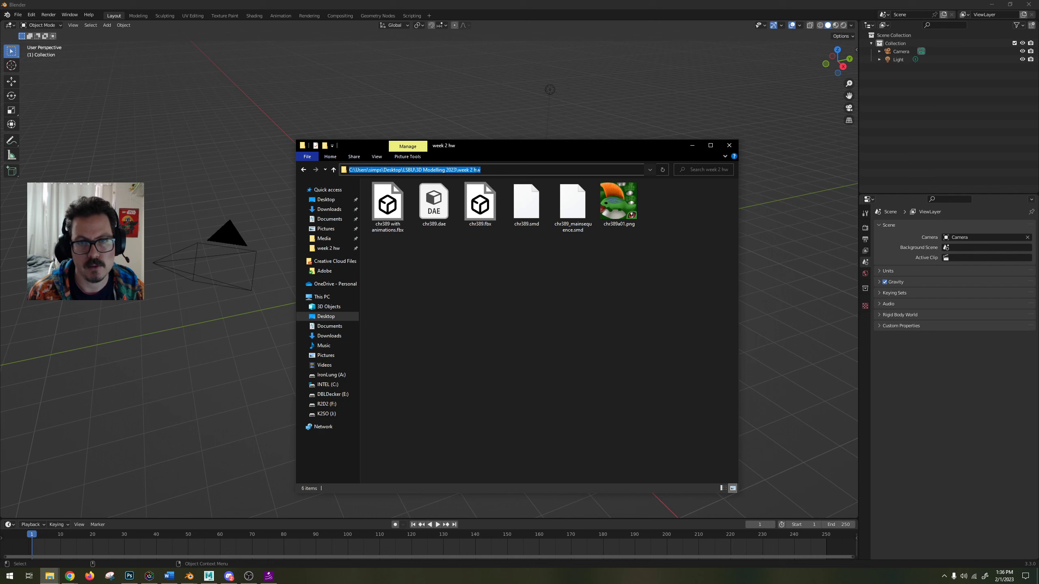
pyautogui.hotkey('ctrl', 'c')
pyautogui.rightClick(478, 170)
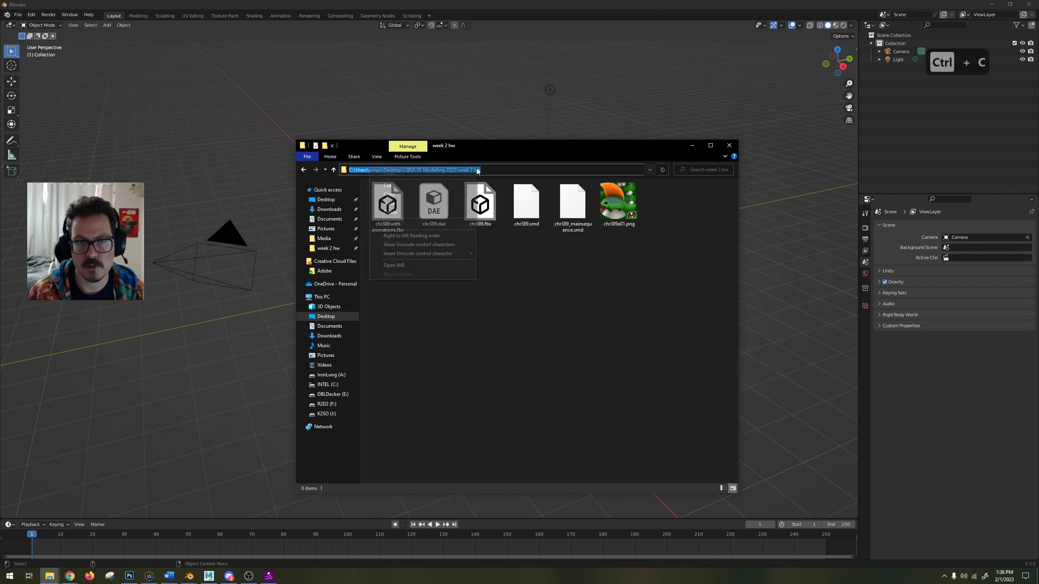
pyautogui.click(417, 196)
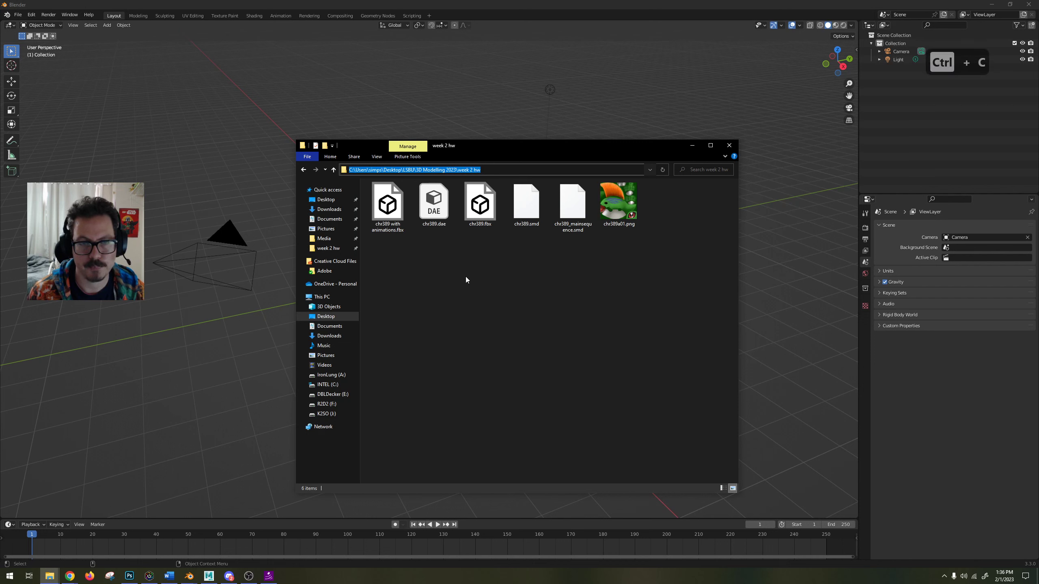
# Back in Blender's import dialog, go to the copied "week 2 hw" path and import chr389.dae.
pyautogui.click(450, 11)
pyautogui.click(541, 176)
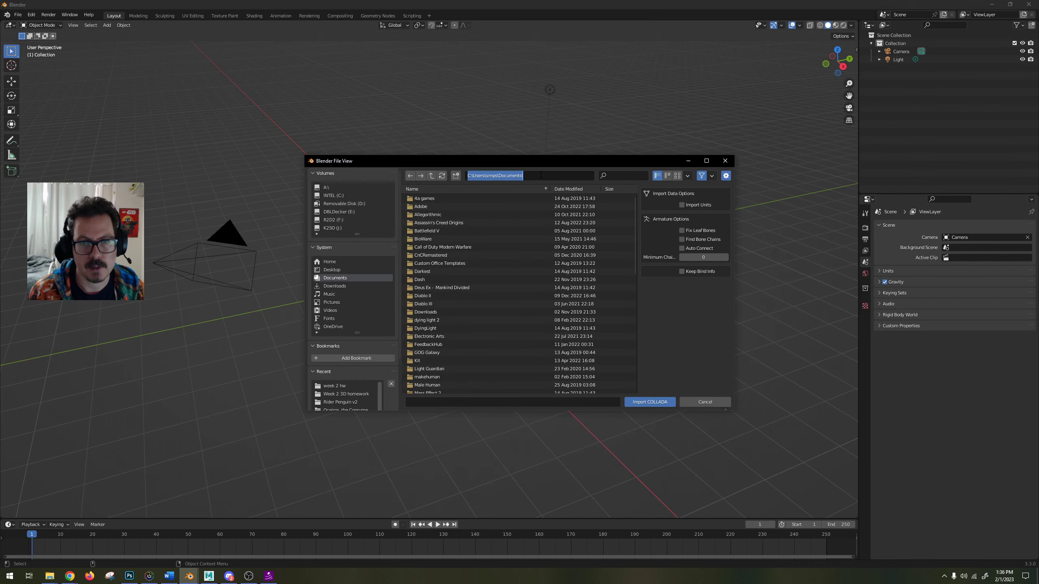
pyautogui.hotkey('ctrl', 'v')
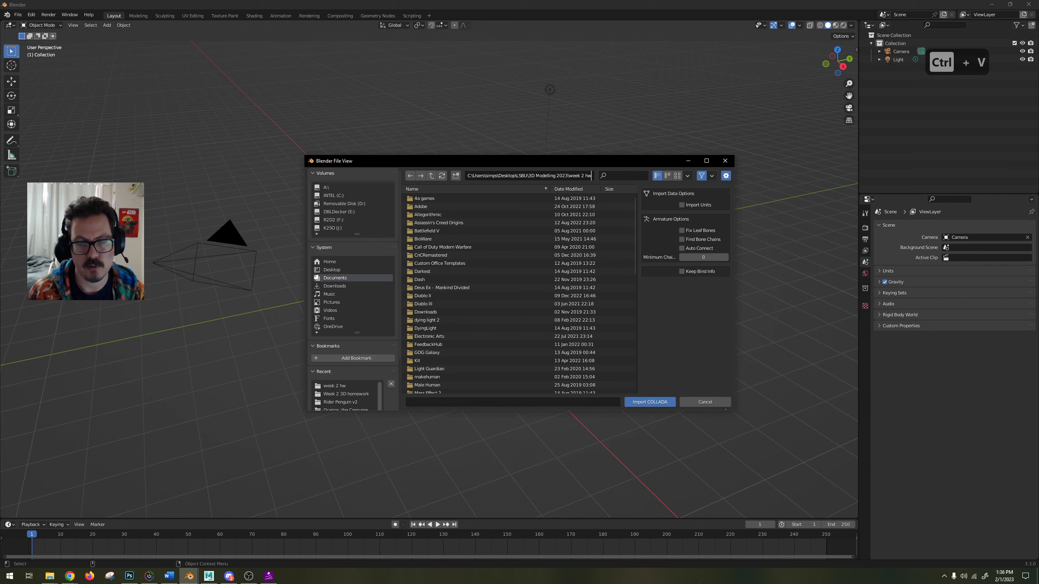
pyautogui.press('Return')
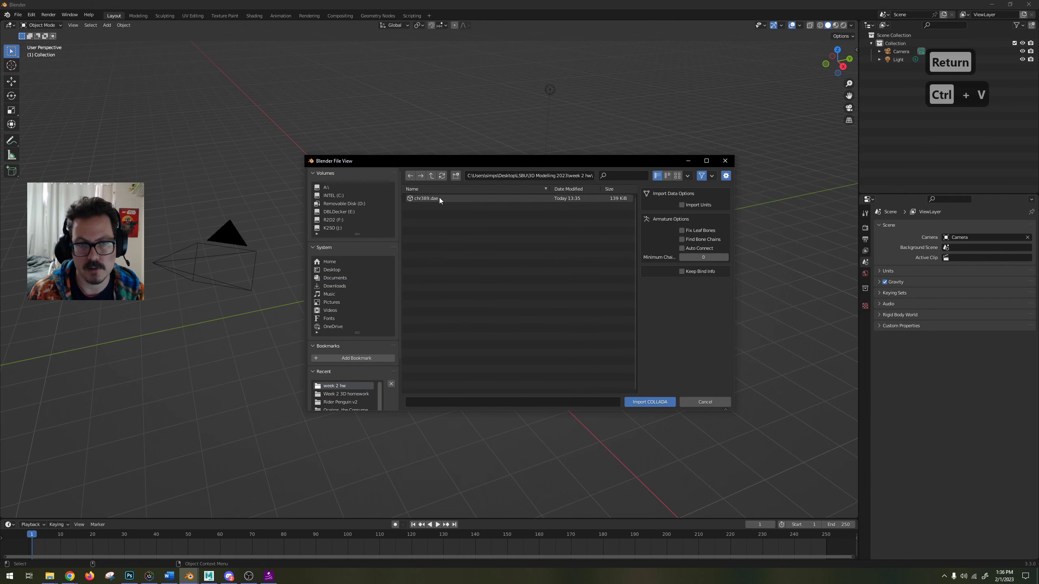
pyautogui.click(425, 199)
pyautogui.press('Return')
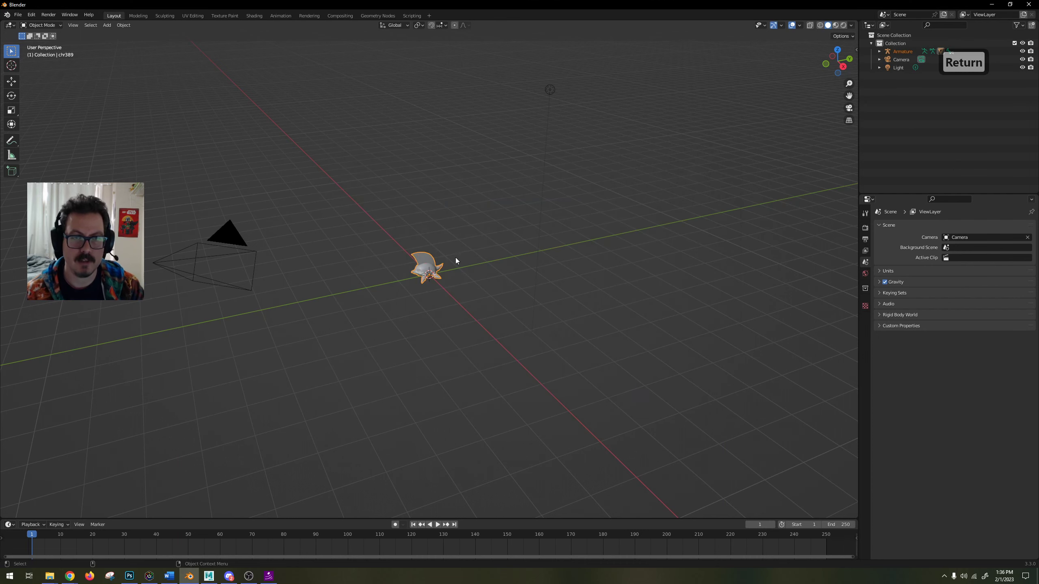
# Frame the imported model, switch to the Texture Paint workspace and bring the chr389a01.png texture and the textured creature into close view.
pyautogui.moveTo(450, 292); pyautogui.dragTo(547, 276, button='middle')
pyautogui.scroll(8, 451, 294)
pyautogui.scroll(-3, 451, 293)
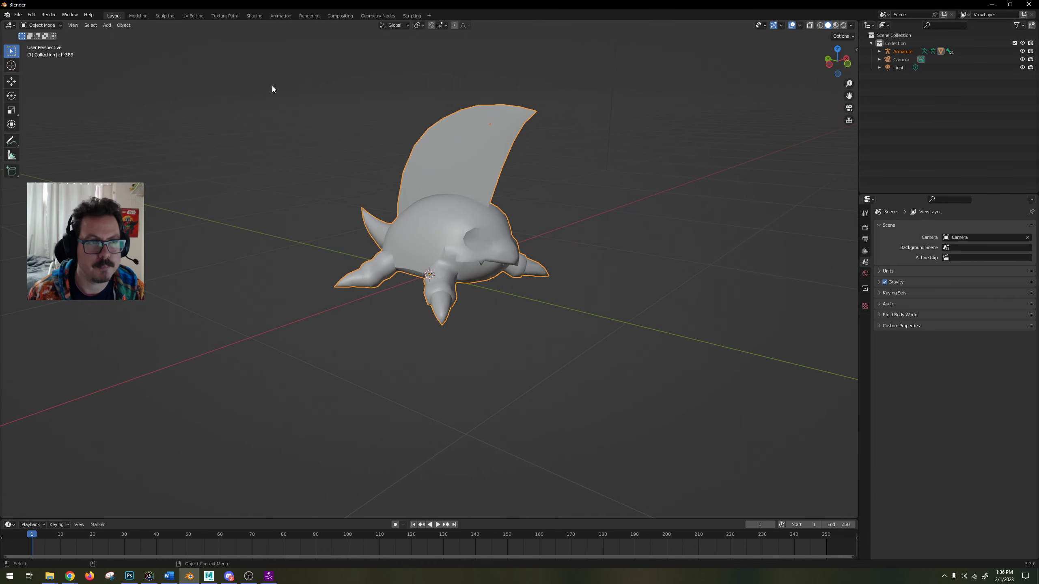
pyautogui.click(224, 15)
pyautogui.scroll(4, 239, 281)
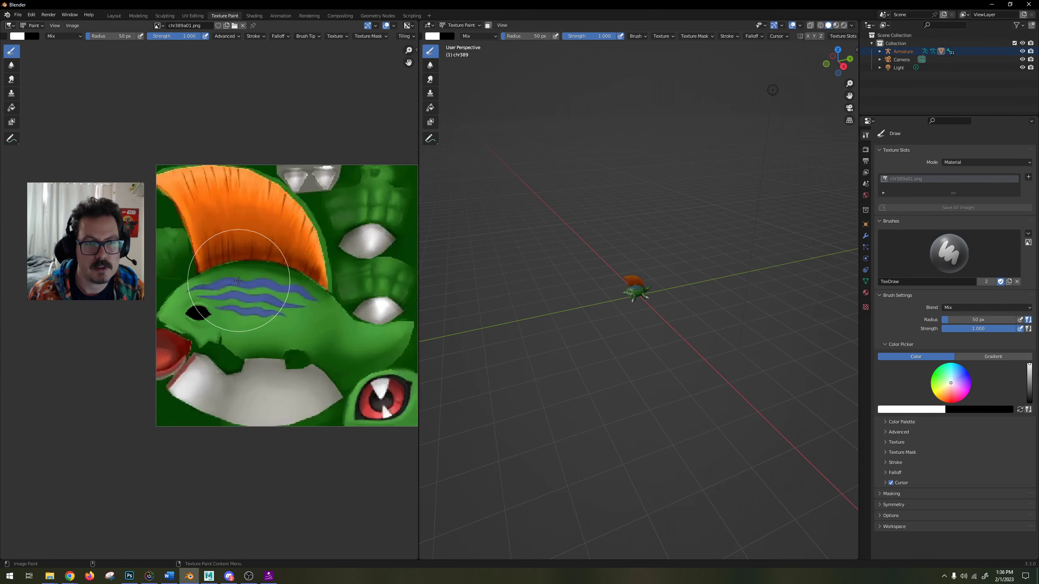
pyautogui.scroll(-2, 220, 292)
pyautogui.scroll(1, 311, 339)
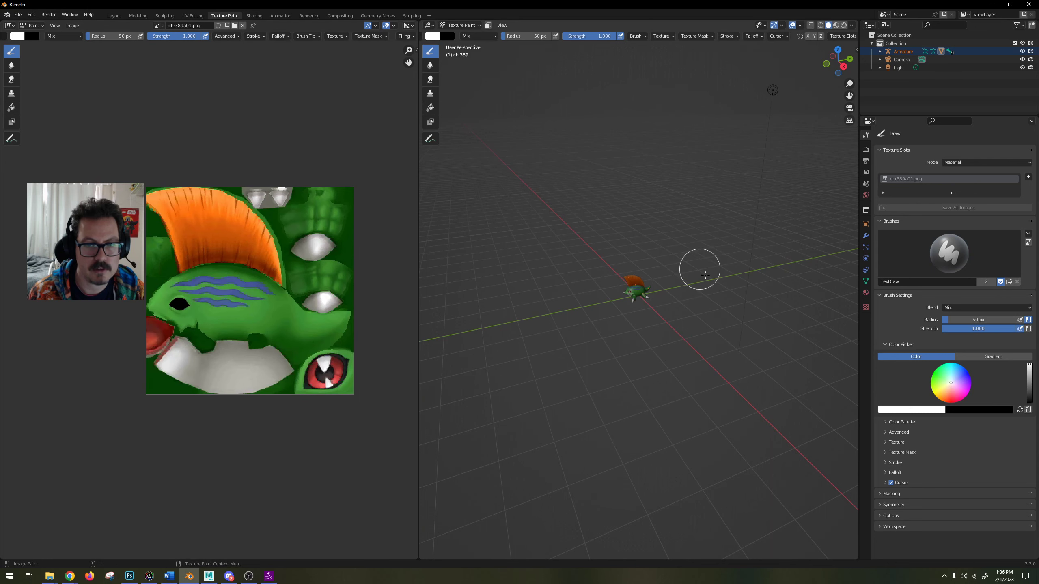
pyautogui.scroll(10, 705, 275)
pyautogui.moveTo(708, 274); pyautogui.dragTo(761, 241, button='middle')
pyautogui.keyDown('shift'); pyautogui.moveTo(773, 193); pyautogui.dragTo(733, 230, button='middle'); pyautogui.keyUp('shift')
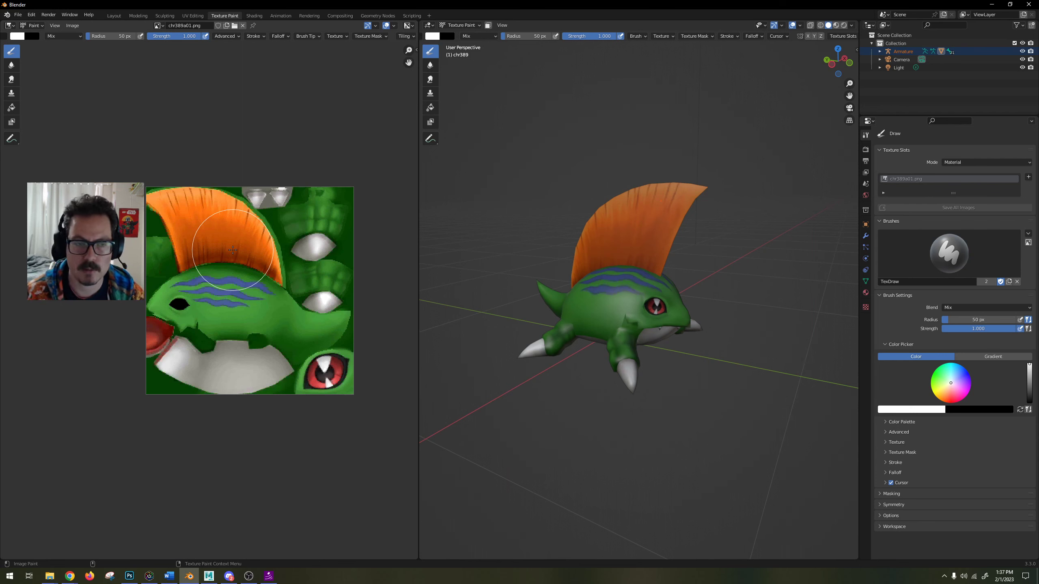
# Set the brush color to pure red and paint over most of the orange back fin on the model.
pyautogui.scroll(2, 234, 246)
pyautogui.scroll(-5, 239, 239)
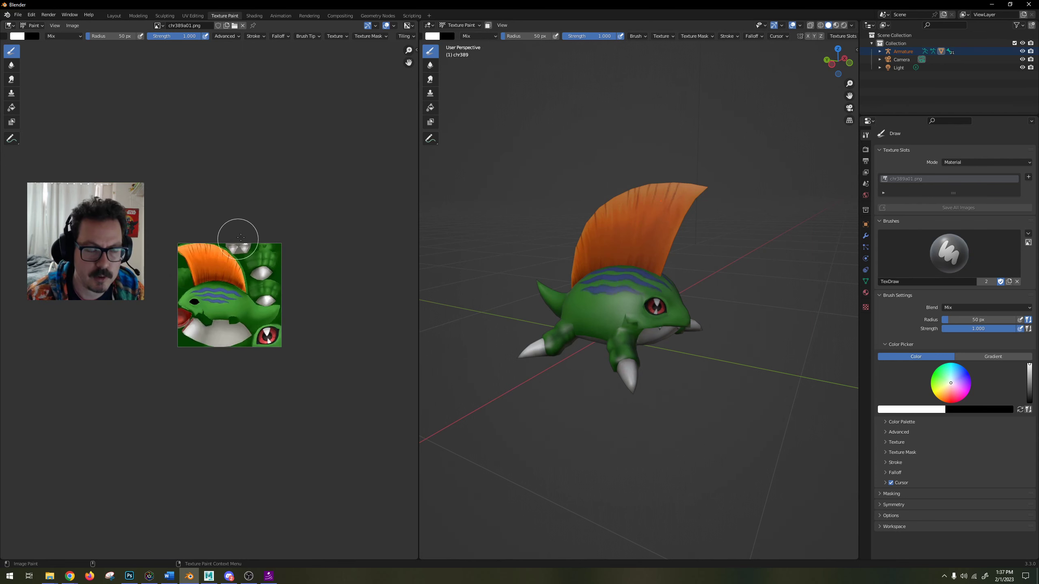
pyautogui.scroll(3, 240, 237)
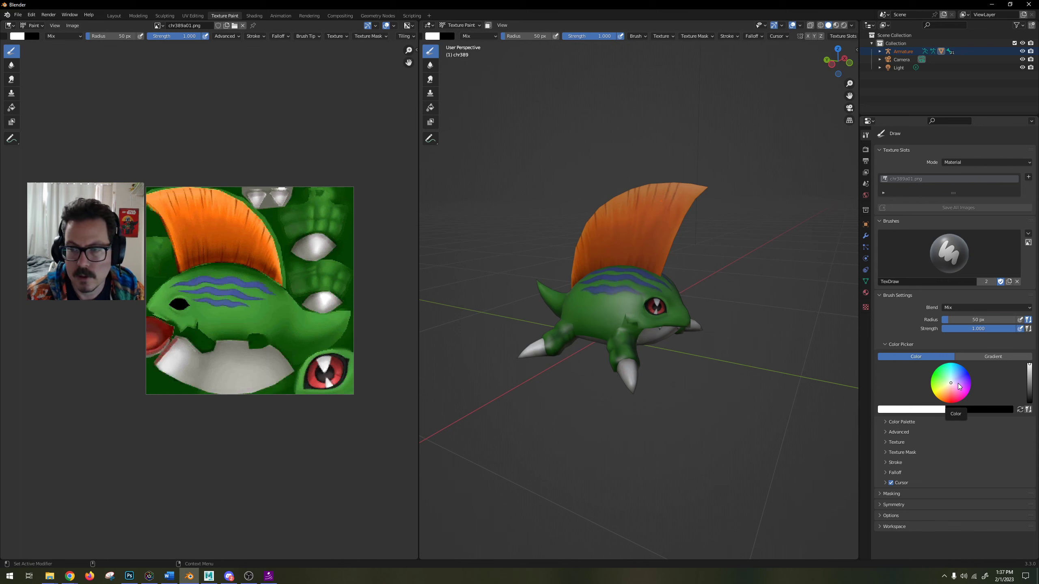
pyautogui.moveTo(951, 387)
pyautogui.mouseDown()
pyautogui.moveTo(967, 389)
pyautogui.moveTo(949, 374)
pyautogui.moveTo(953, 404)
pyautogui.mouseUp()
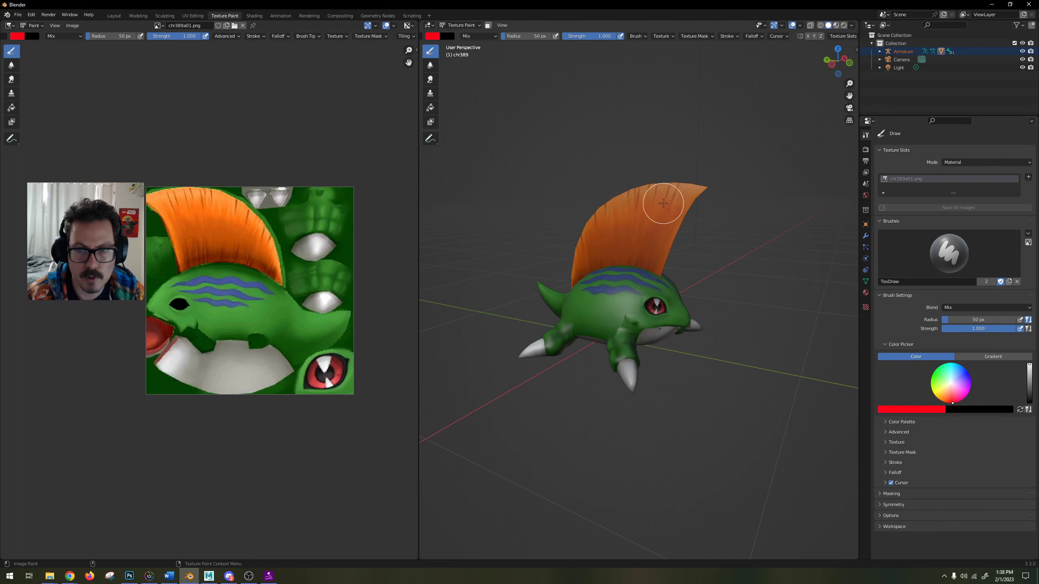
pyautogui.moveTo(680, 200)
pyautogui.mouseDown()
pyautogui.moveTo(662, 216)
pyautogui.moveTo(714, 186)
pyautogui.moveTo(675, 186)
pyautogui.moveTo(647, 203)
pyautogui.moveTo(665, 226)
pyautogui.moveTo(552, 258)
pyautogui.moveTo(651, 228)
pyautogui.moveTo(670, 237)
pyautogui.moveTo(642, 245)
pyautogui.moveTo(666, 249)
pyautogui.moveTo(610, 246)
pyautogui.moveTo(708, 228)
pyautogui.mouseUp()
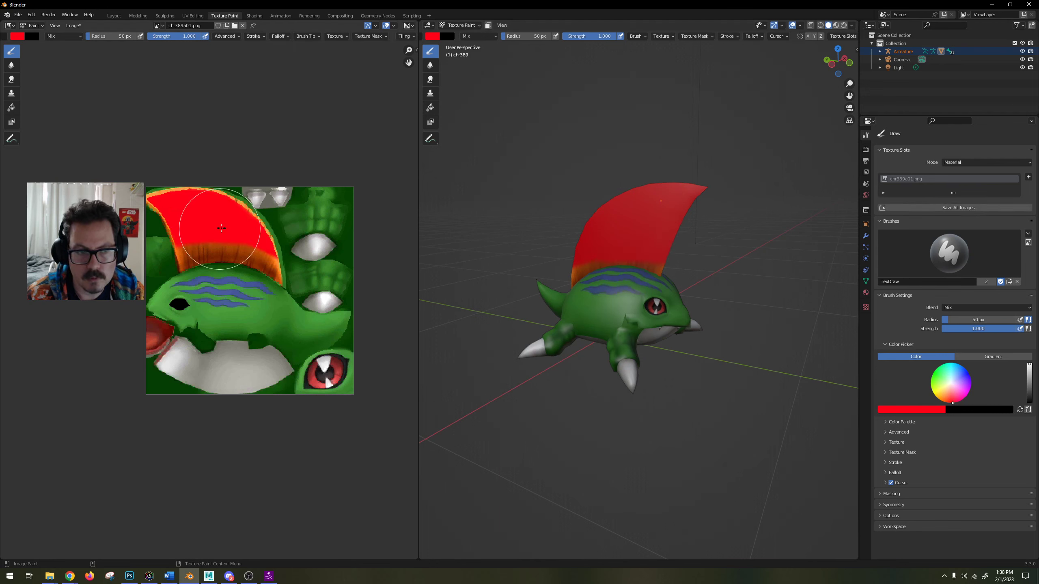
pyautogui.moveTo(763, 256); pyautogui.dragTo(725, 265, button='middle')
pyautogui.moveTo(630, 293)
pyautogui.mouseDown()
pyautogui.moveTo(581, 302)
pyautogui.moveTo(591, 302)
pyautogui.mouseUp()
pyautogui.moveTo(763, 256)
pyautogui.mouseDown(button='middle')
pyautogui.moveTo(702, 265)
pyautogui.moveTo(706, 248)
pyautogui.mouseUp(button='middle')
pyautogui.hotkey('ctrl', 'z')
# Paint a small pinkish-red spot on the creature's cheek below the eye, using a 26 px brush radius.
pyautogui.moveTo(717, 292); pyautogui.dragTo(724, 292, button='middle')
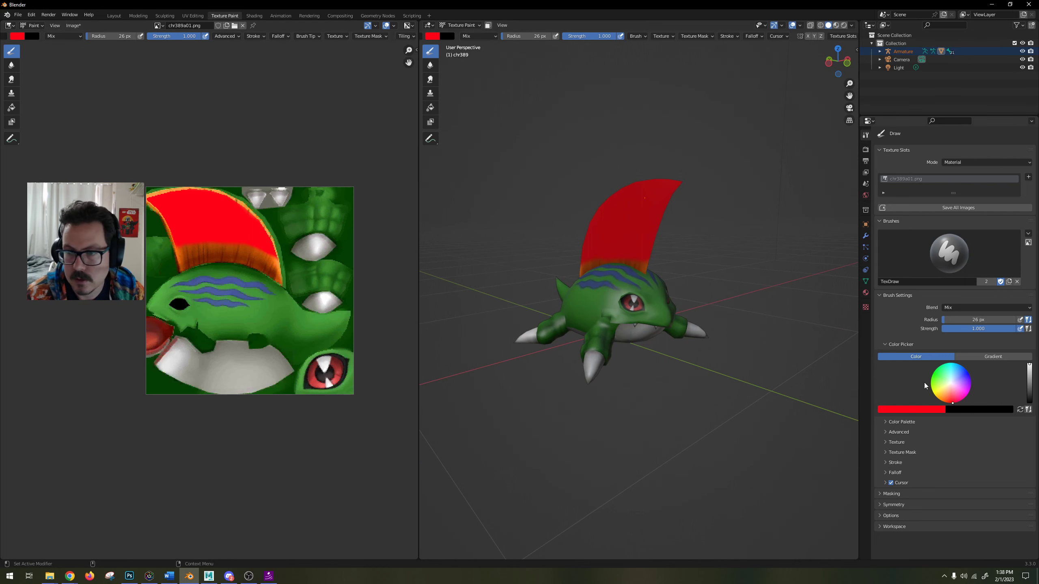
pyautogui.click(956, 396)
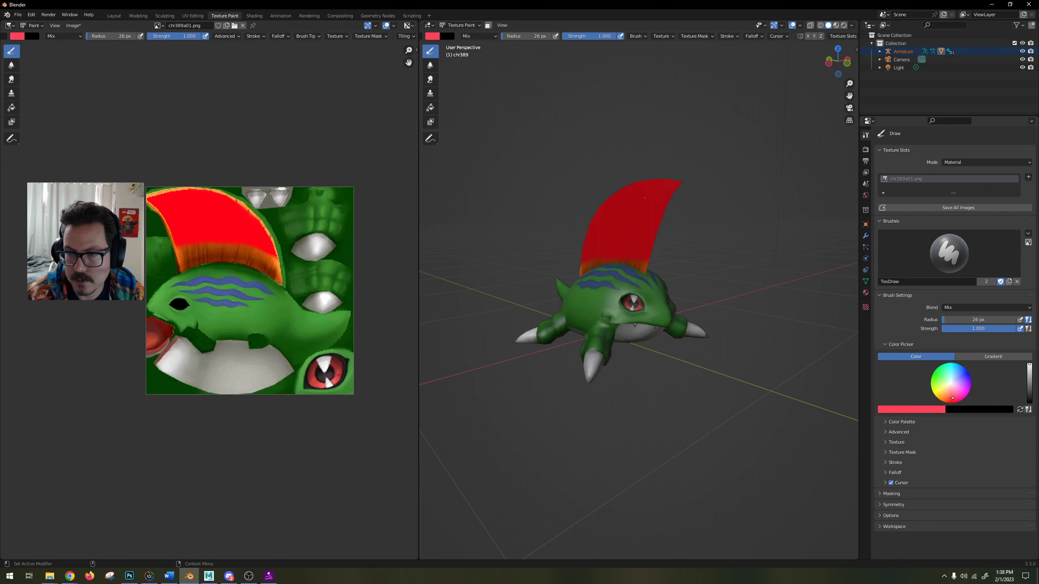
pyautogui.scroll(5, 676, 350)
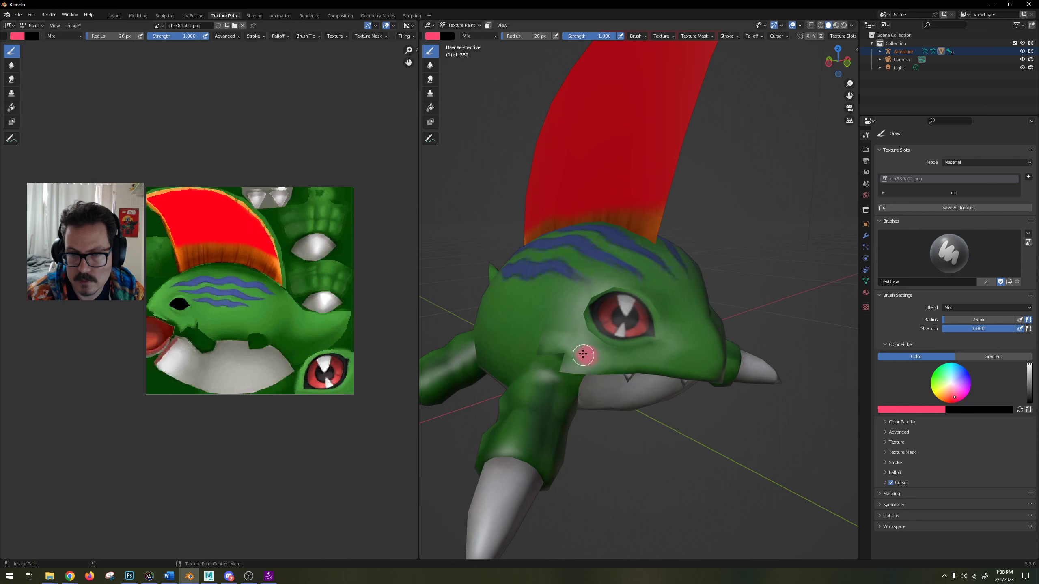
pyautogui.scroll(-5, 632, 326)
pyautogui.moveTo(708, 315); pyautogui.dragTo(736, 319, button='middle')
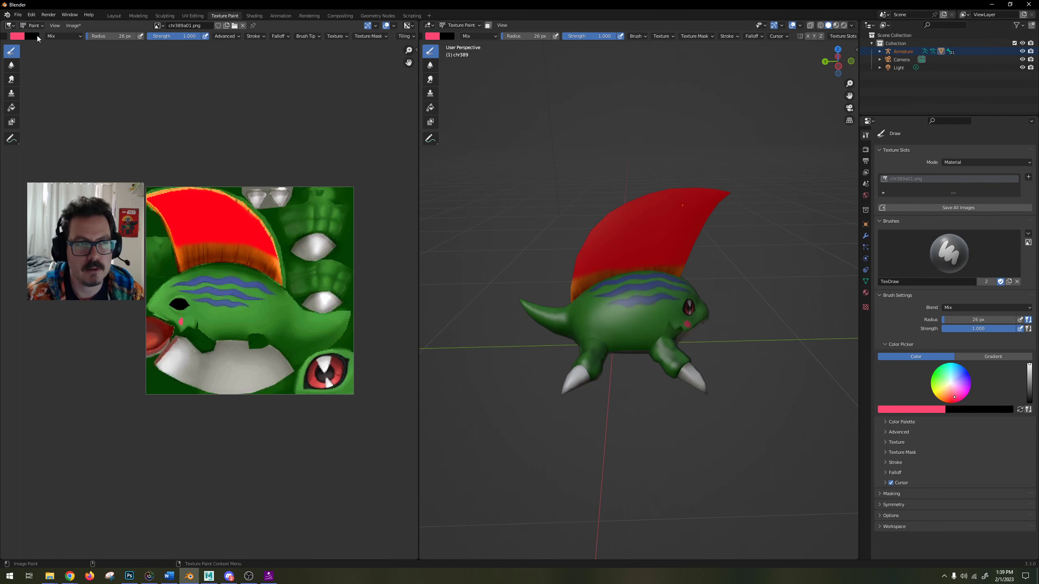
# Set the brush color to bright blue and paint over most of the red fin area in the texture image.
pyautogui.moveTo(962, 398); pyautogui.dragTo(960, 366)
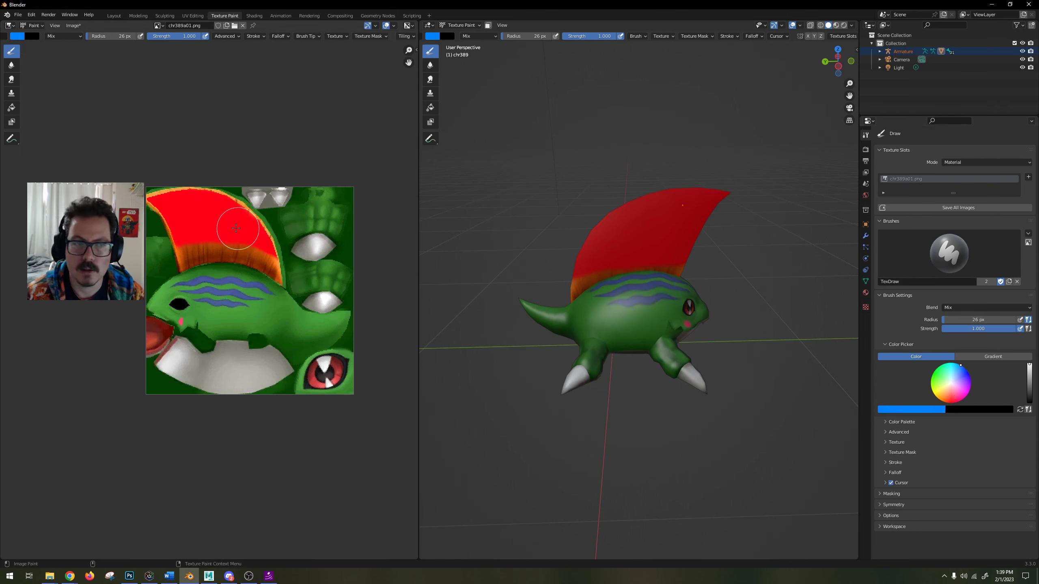
pyautogui.click(201, 225)
pyautogui.moveTo(201, 225)
pyautogui.mouseDown()
pyautogui.moveTo(178, 235)
pyautogui.moveTo(161, 202)
pyautogui.moveTo(180, 198)
pyautogui.moveTo(258, 230)
pyautogui.mouseUp()
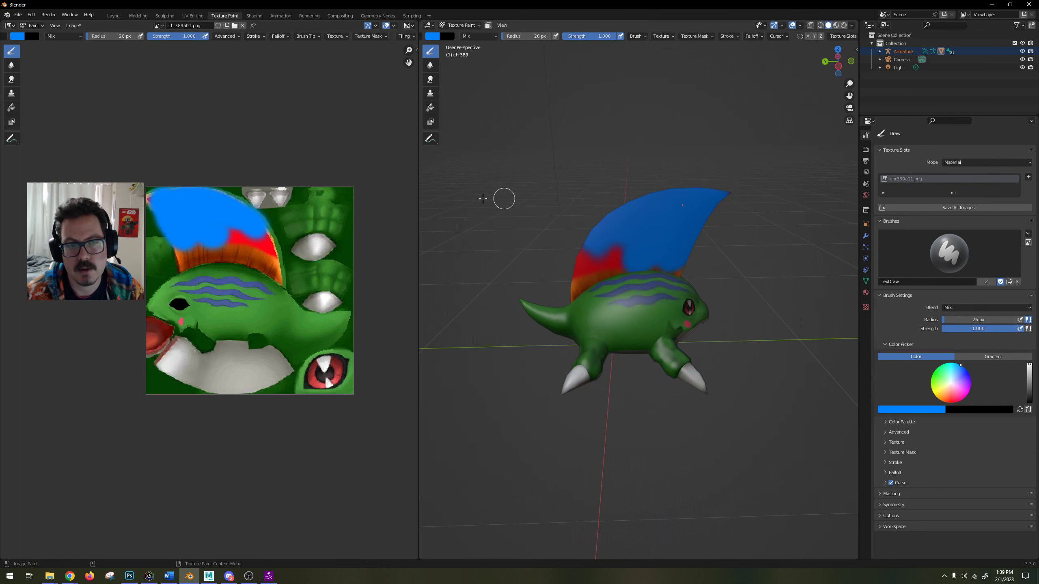
pyautogui.scroll(2, 287, 242)
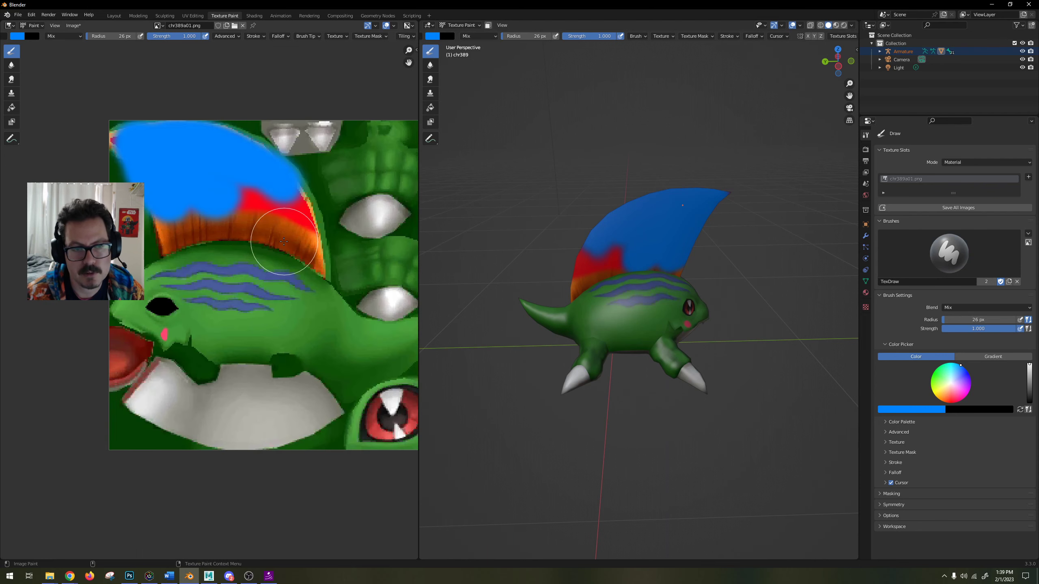
pyautogui.scroll(-3, 295, 237)
pyautogui.moveTo(735, 283); pyautogui.dragTo(613, 301, button='middle')
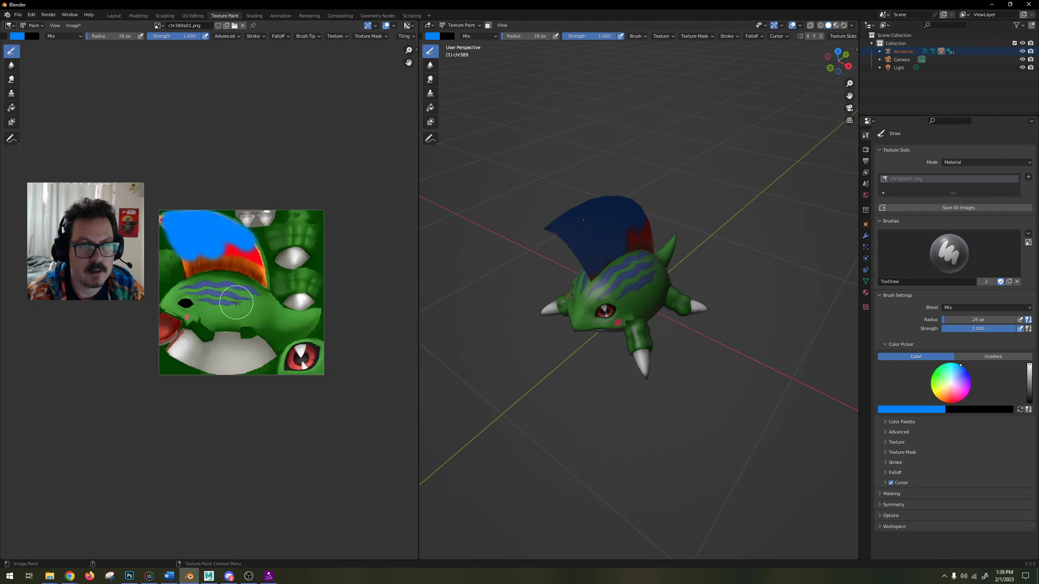
# Look at the painted texture in the UV Editing workspace and return to Texture Paint.
pyautogui.click(193, 16)
pyautogui.scroll(4, 219, 277)
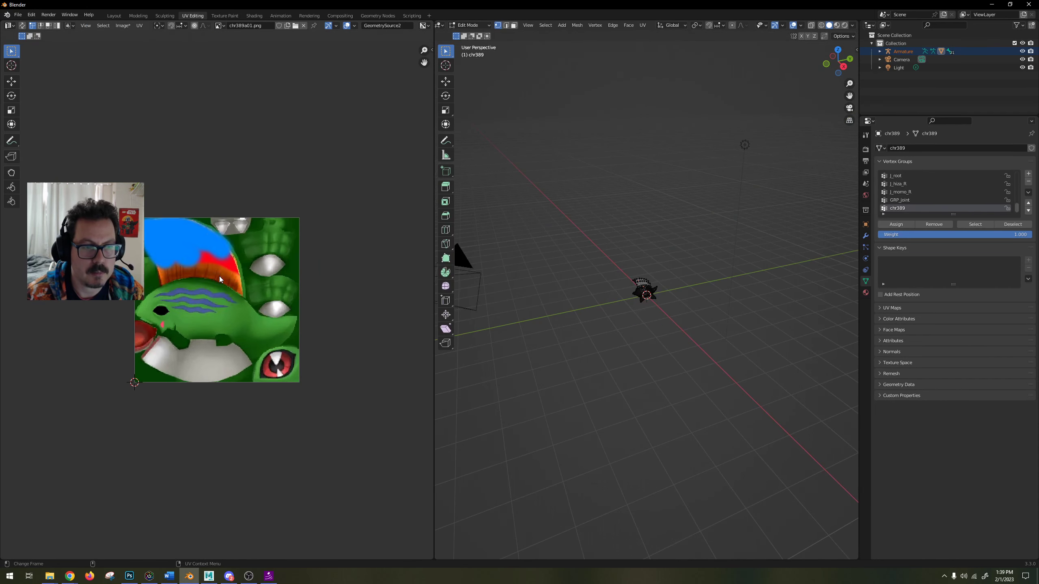
pyautogui.scroll(-1, 219, 276)
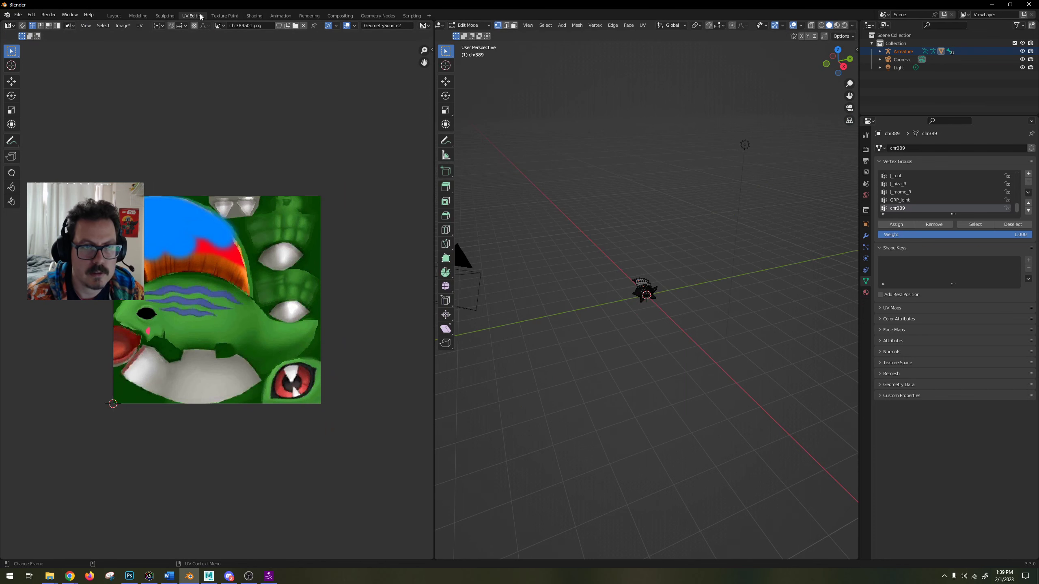
pyautogui.click(224, 15)
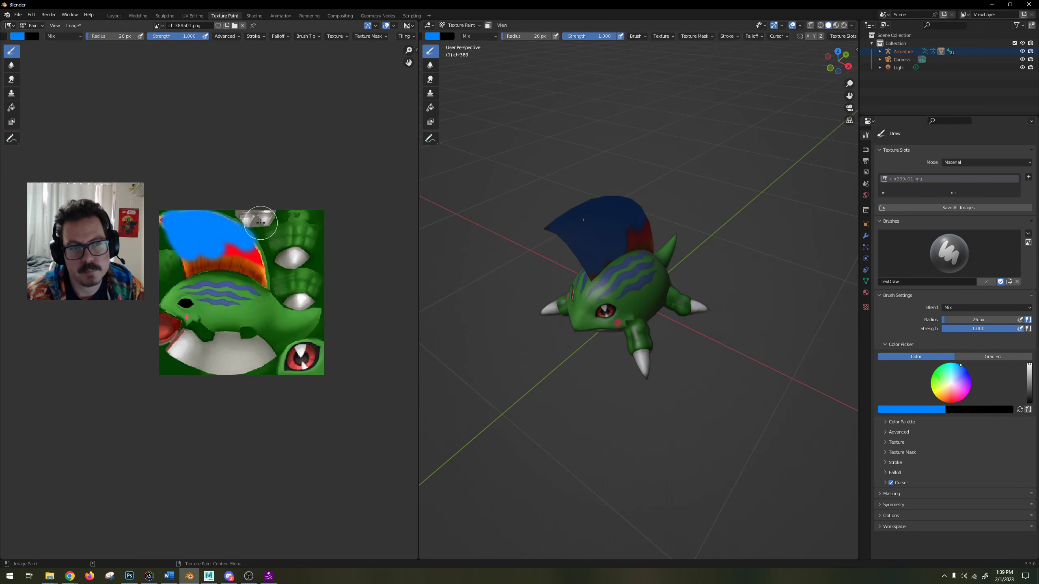
# Try blue strokes over the claw and leg areas of the texture image and undo them.
pyautogui.moveTo(232, 230); pyautogui.dragTo(250, 218)
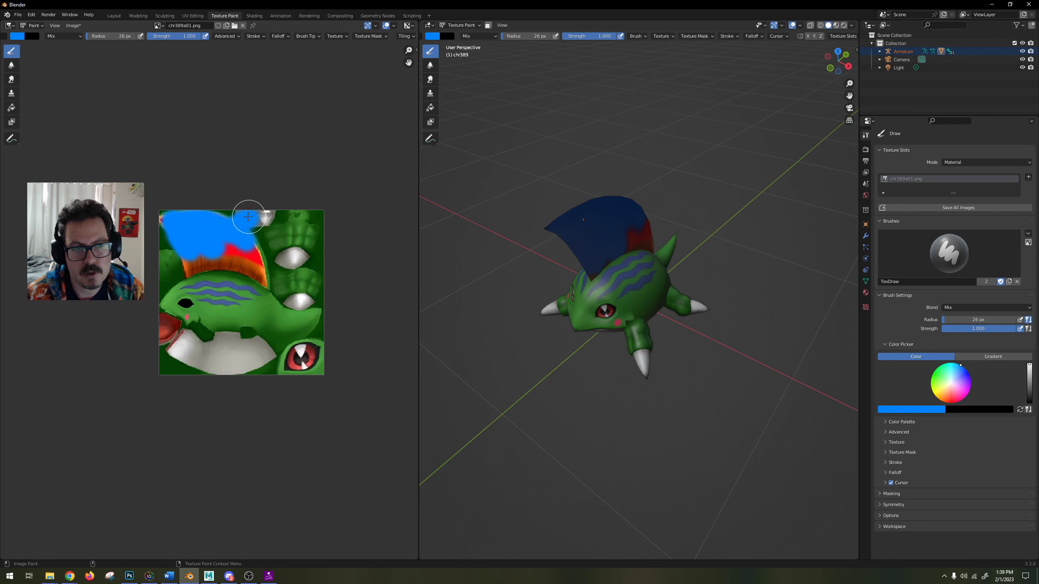
pyautogui.moveTo(512, 282)
pyautogui.mouseDown(button='middle')
pyautogui.moveTo(648, 245)
pyautogui.moveTo(533, 288)
pyautogui.moveTo(593, 254)
pyautogui.moveTo(552, 246)
pyautogui.mouseUp(button='middle')
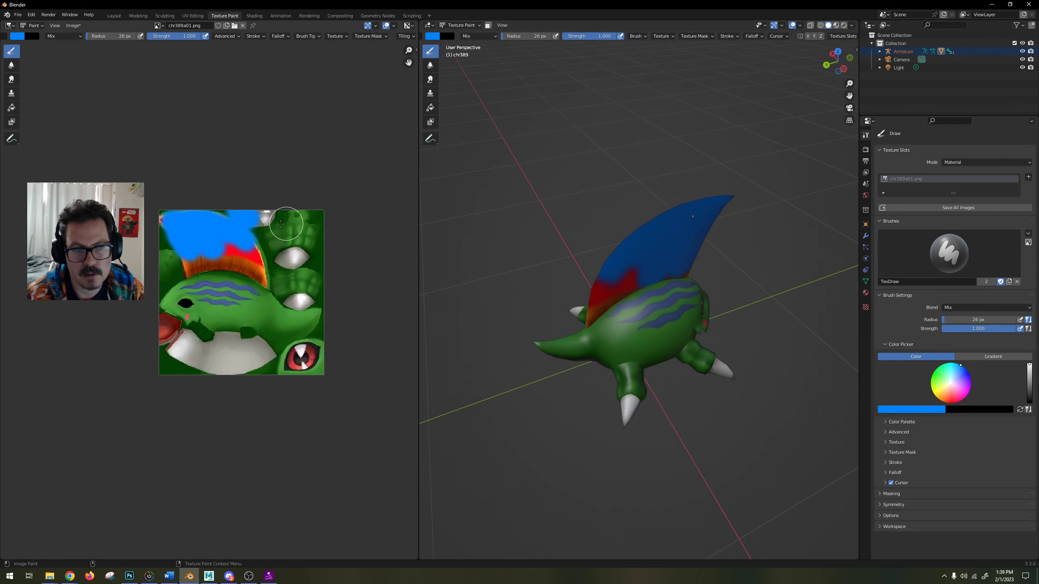
pyautogui.moveTo(280, 223); pyautogui.dragTo(276, 242)
pyautogui.moveTo(542, 274)
pyautogui.mouseDown(button='middle')
pyautogui.moveTo(693, 297)
pyautogui.moveTo(675, 223)
pyautogui.mouseUp(button='middle')
pyautogui.hotkey('ctrl', 'z')
pyautogui.moveTo(278, 230); pyautogui.dragTo(280, 245)
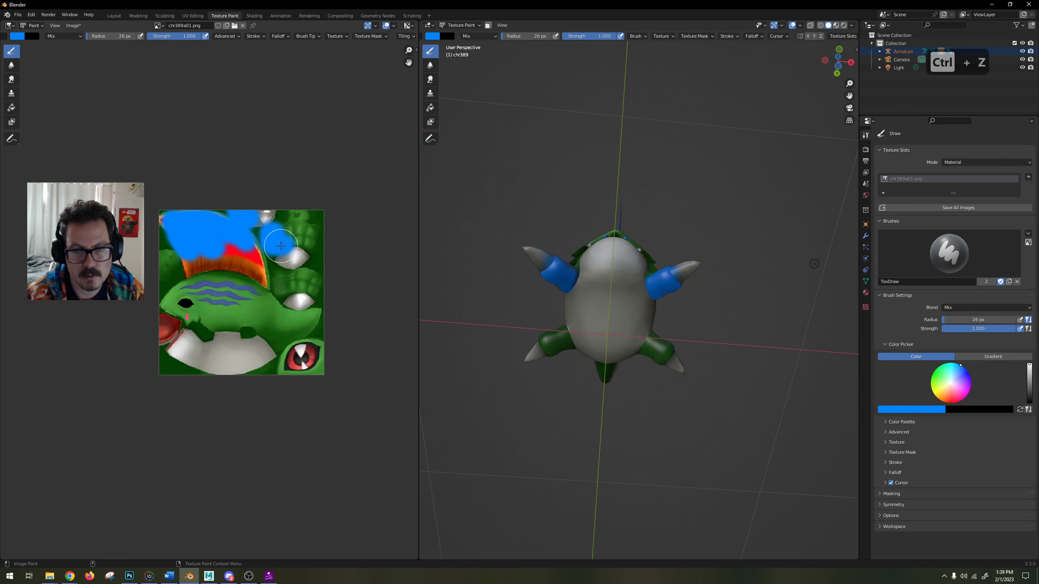
pyautogui.hotkey('ctrl', 'z')
pyautogui.hotkey('ctrl', 'z')
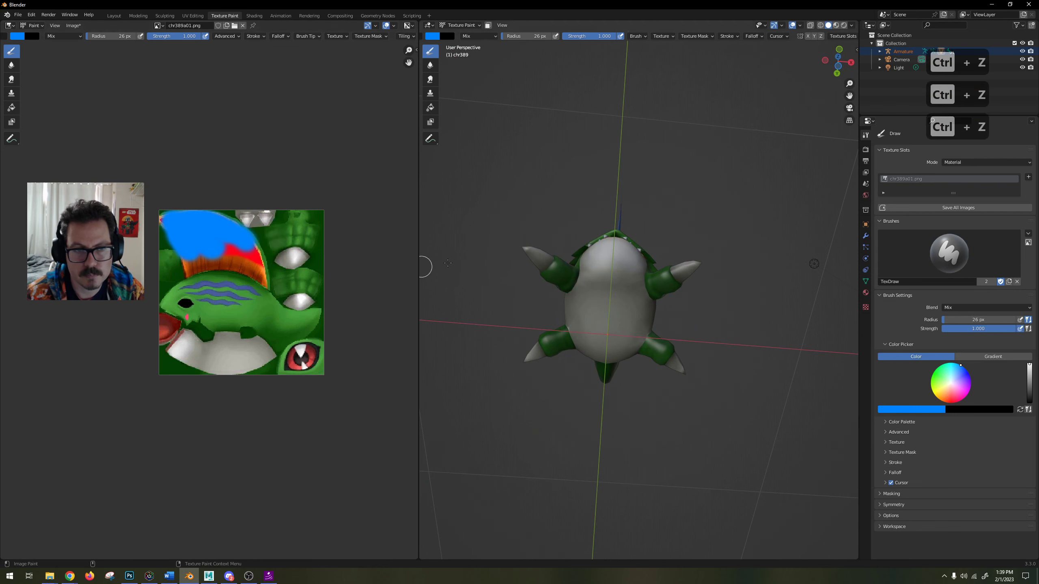
# Paint the fin's remaining red and orange areas bright blue directly on the model, down to the base along the back.
pyautogui.moveTo(706, 216); pyautogui.dragTo(660, 225, button='middle')
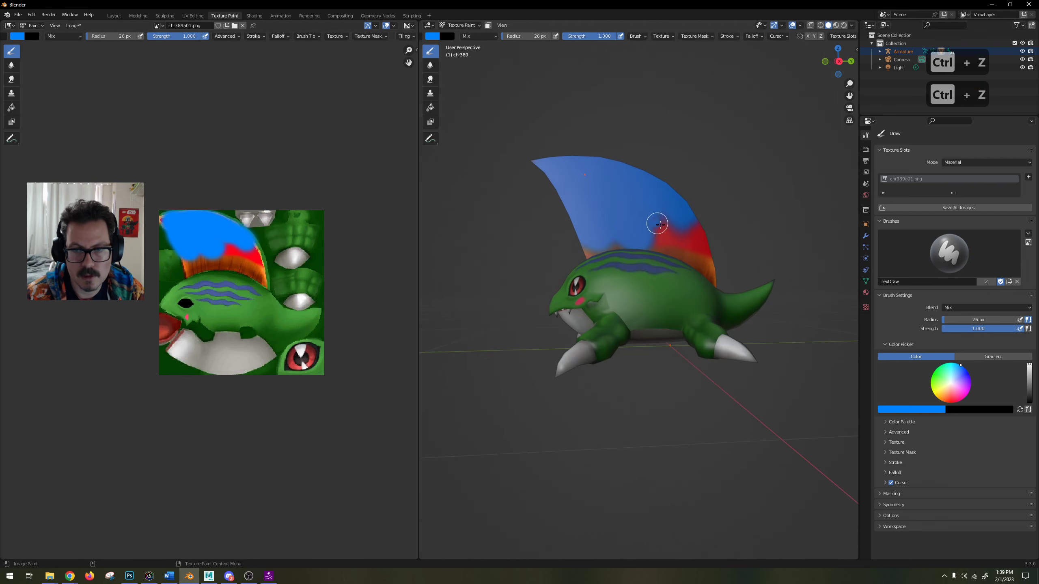
pyautogui.moveTo(660, 224)
pyautogui.mouseDown()
pyautogui.moveTo(688, 226)
pyautogui.moveTo(664, 220)
pyautogui.mouseUp()
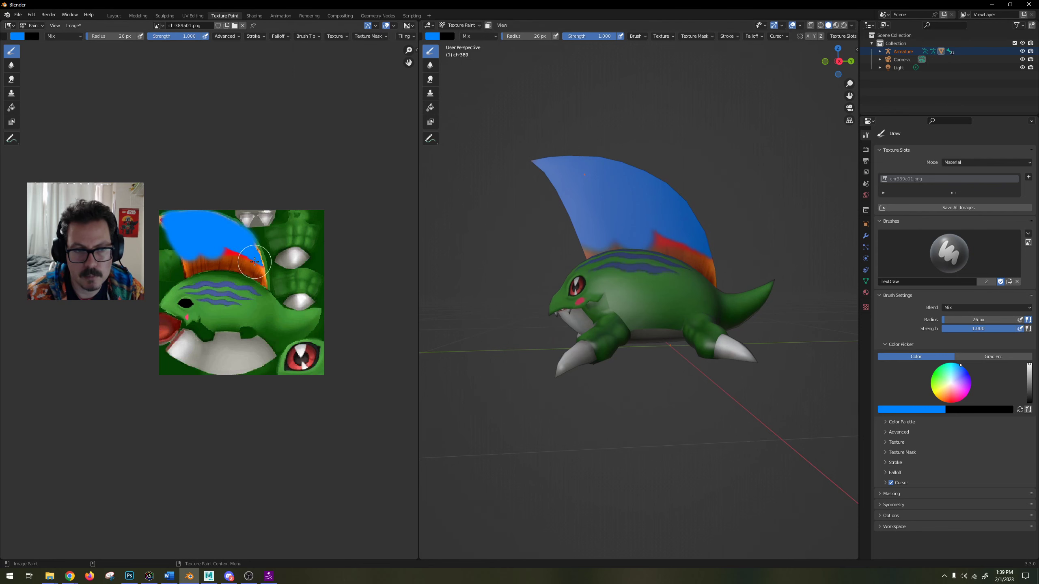
pyautogui.scroll(1, 260, 263)
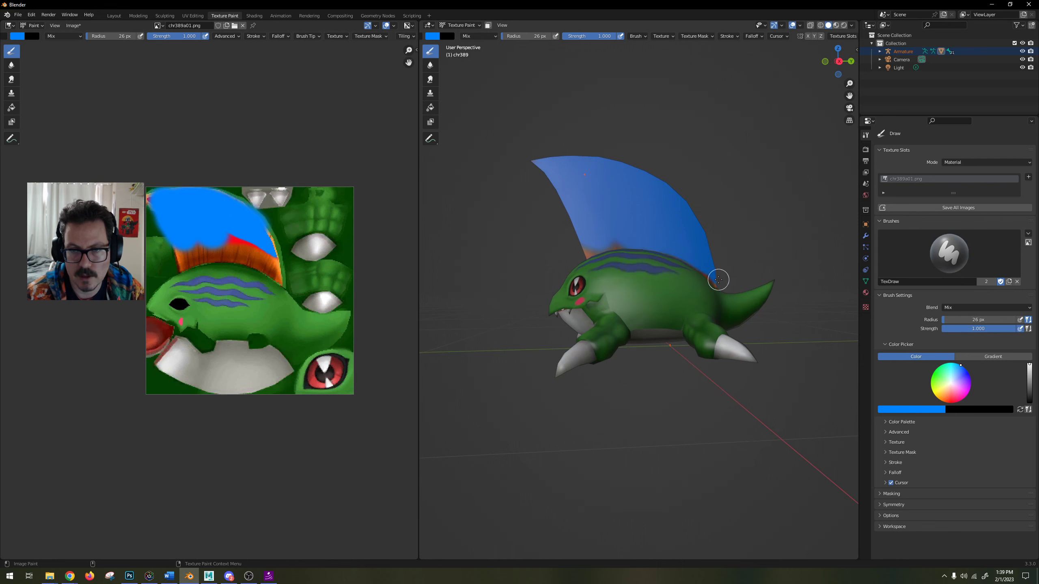
pyautogui.moveTo(701, 260); pyautogui.dragTo(728, 239)
pyautogui.moveTo(728, 239); pyautogui.dragTo(710, 257, button='middle')
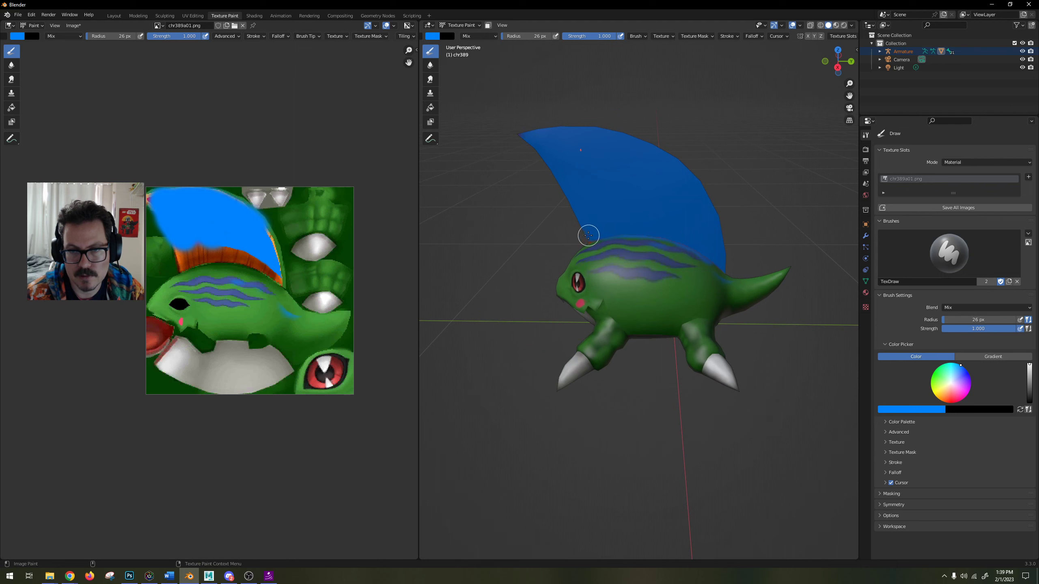
pyautogui.moveTo(588, 236); pyautogui.dragTo(614, 244)
pyautogui.moveTo(716, 278)
pyautogui.mouseDown(button='middle')
pyautogui.moveTo(648, 324)
pyautogui.moveTo(618, 308)
pyautogui.mouseUp(button='middle')
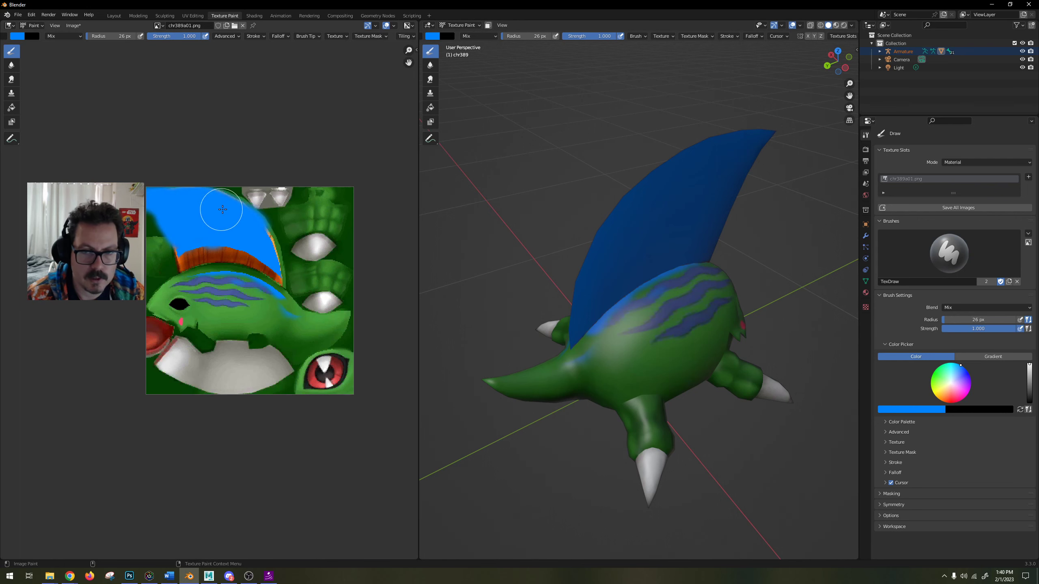
pyautogui.moveTo(640, 206); pyautogui.dragTo(498, 195, button='middle')
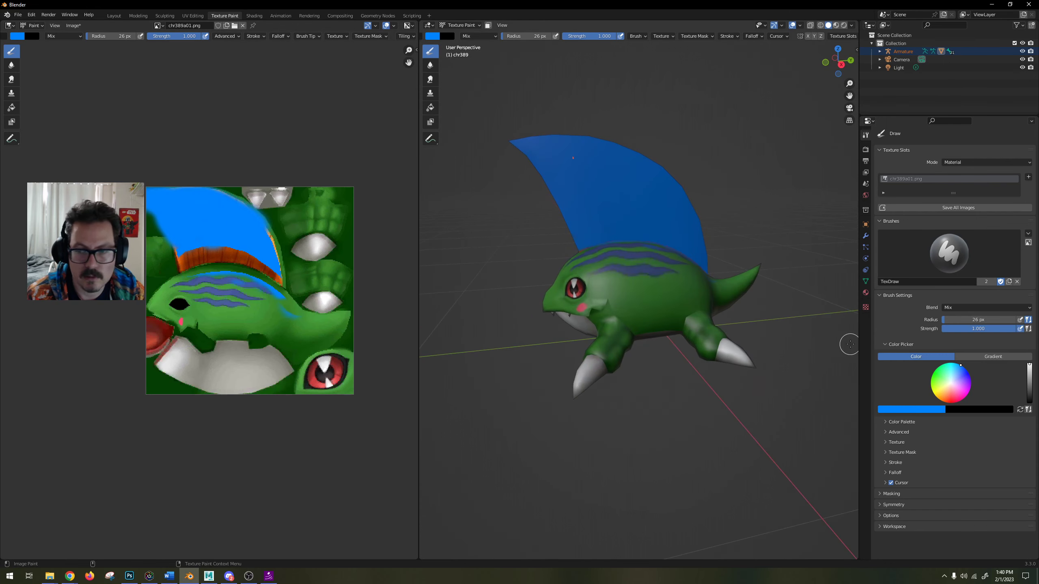
# Set the brush to a lighter blue and paint four curved stripes running up the blue fin, undoing misplaced strokes.
pyautogui.click(956, 370)
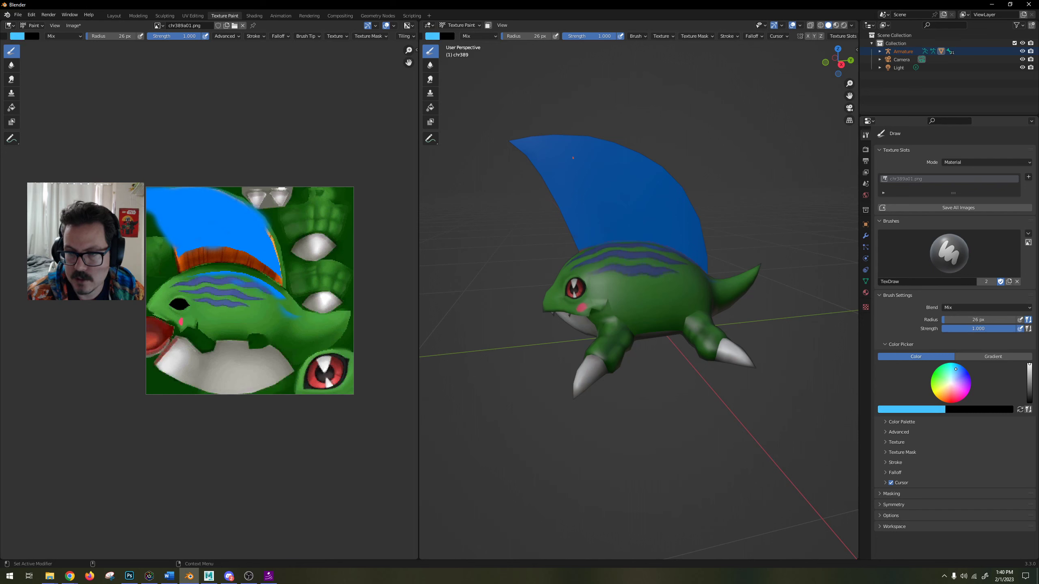
pyautogui.moveTo(593, 240); pyautogui.dragTo(554, 169)
pyautogui.hotkey('ctrl', 'z')
pyautogui.moveTo(589, 242); pyautogui.dragTo(554, 177)
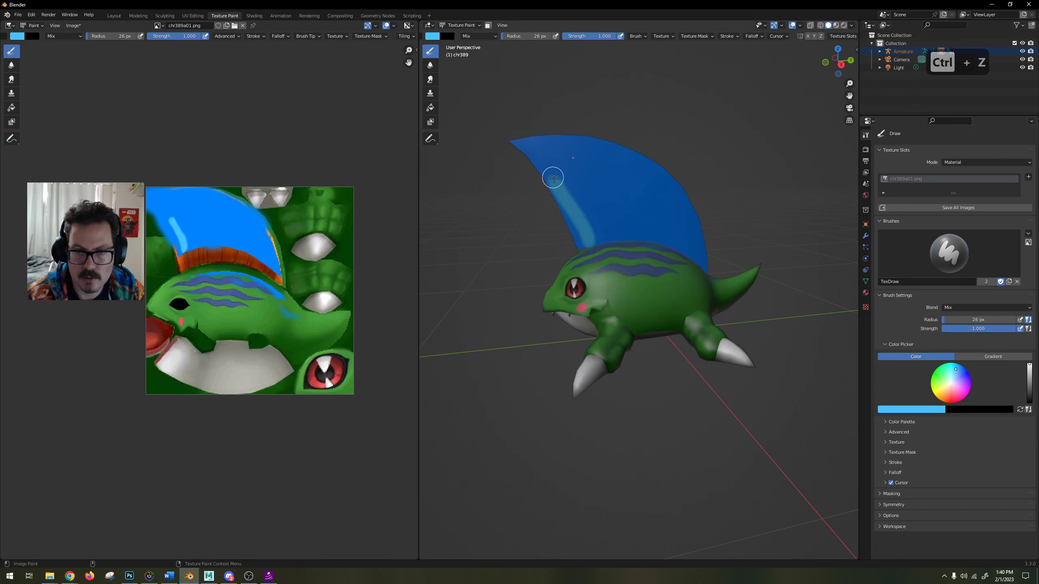
pyautogui.hotkey('ctrl', 'z')
pyautogui.moveTo(596, 233)
pyautogui.mouseDown()
pyautogui.moveTo(589, 187)
pyautogui.moveTo(537, 154)
pyautogui.mouseUp()
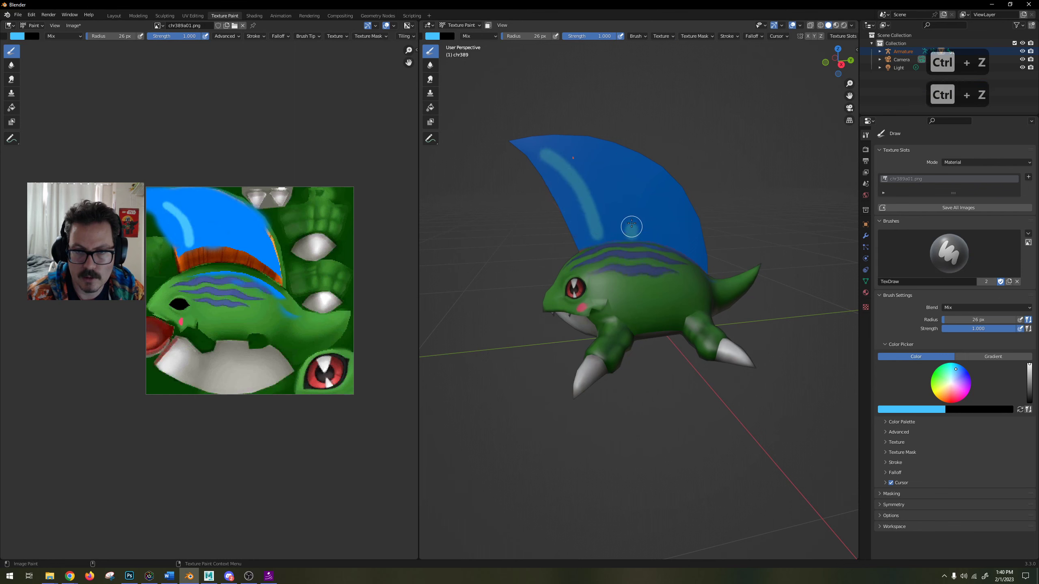
pyautogui.moveTo(601, 164)
pyautogui.mouseDown()
pyautogui.moveTo(635, 234)
pyautogui.moveTo(636, 171)
pyautogui.mouseUp()
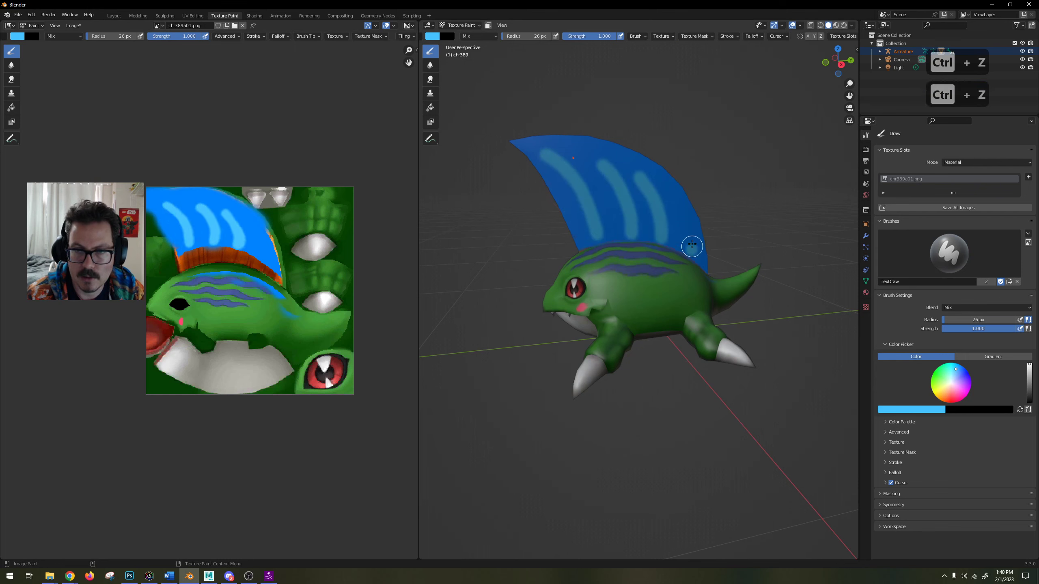
pyautogui.moveTo(692, 246); pyautogui.dragTo(660, 196)
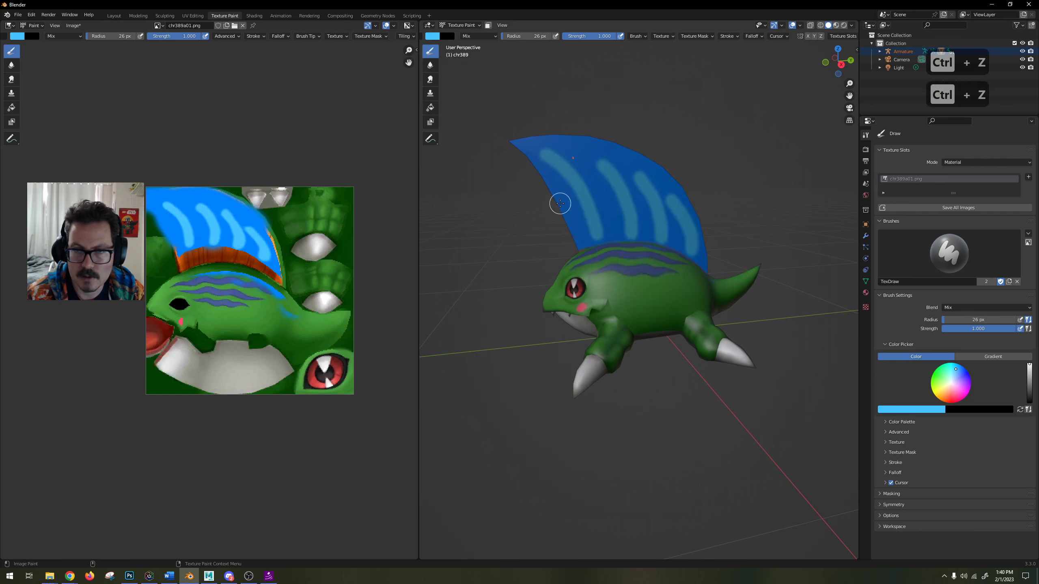
# Lighten the brush color to a near-white blue and paint the fin's tip and outer edge with it.
pyautogui.click(951, 374)
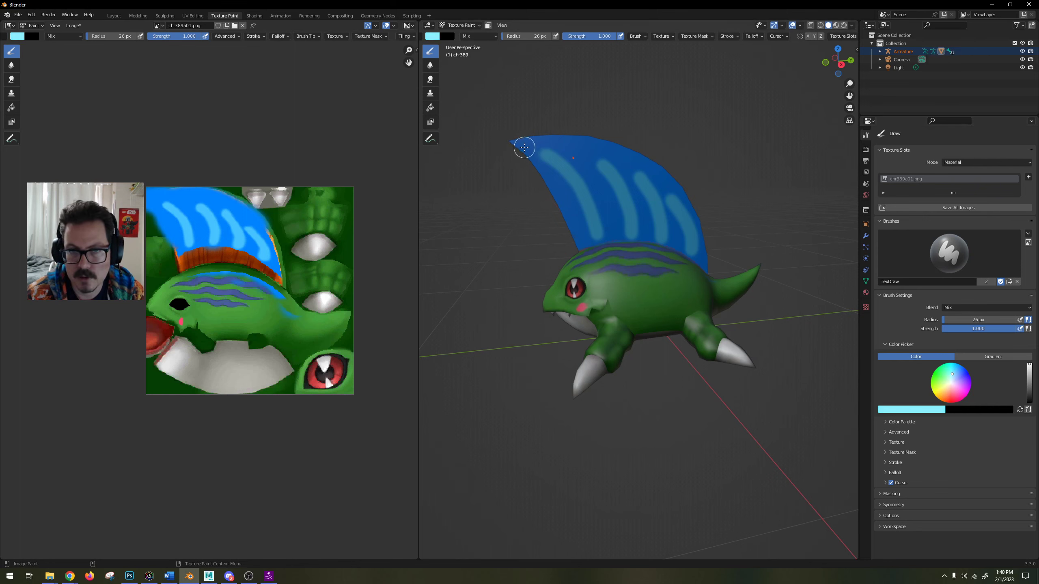
pyautogui.moveTo(524, 147); pyautogui.dragTo(519, 143)
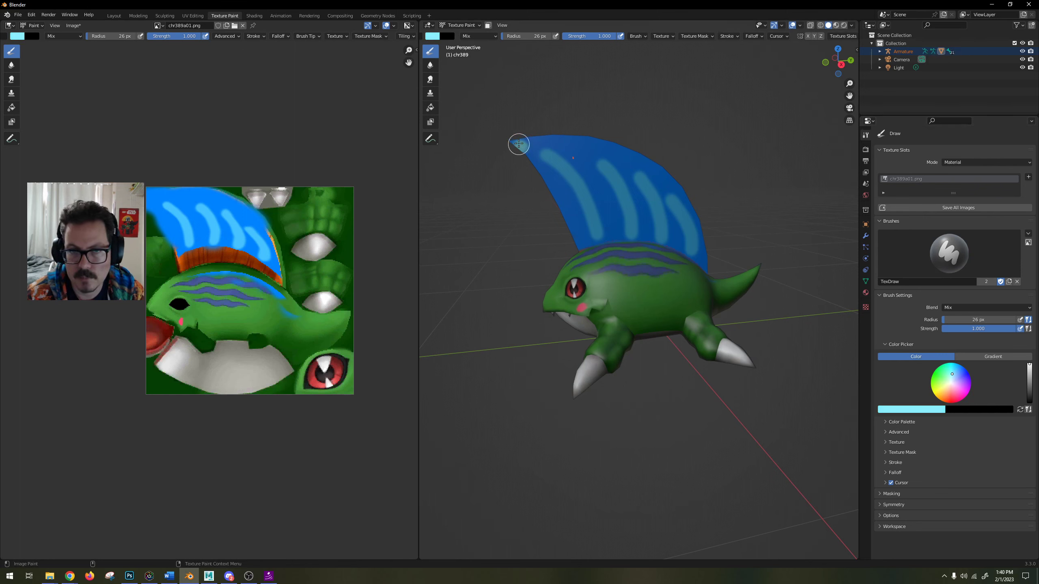
pyautogui.click(951, 380)
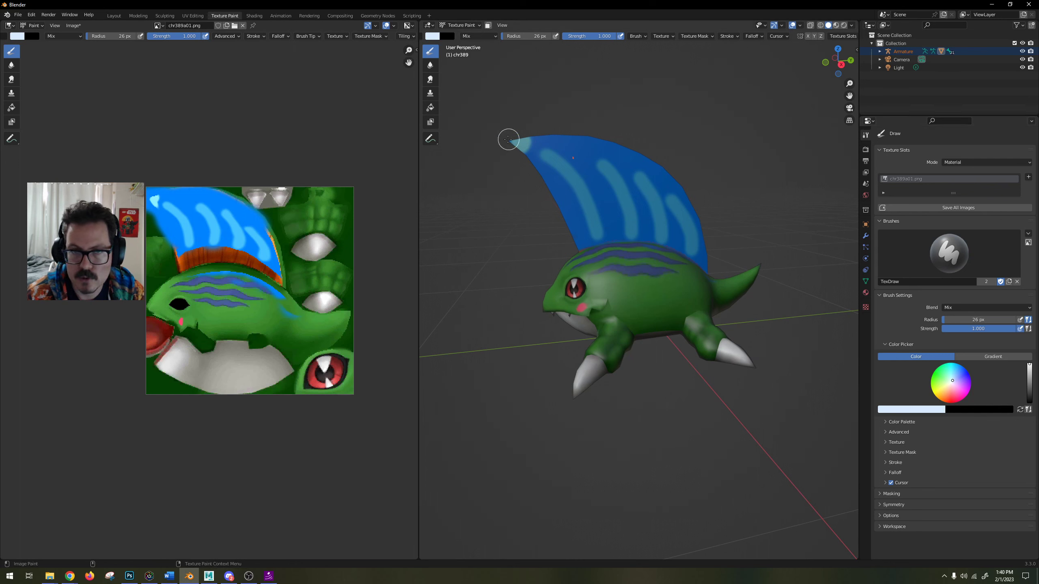
pyautogui.moveTo(508, 139)
pyautogui.mouseDown()
pyautogui.moveTo(564, 134)
pyautogui.moveTo(640, 151)
pyautogui.moveTo(683, 184)
pyautogui.moveTo(702, 224)
pyautogui.mouseUp()
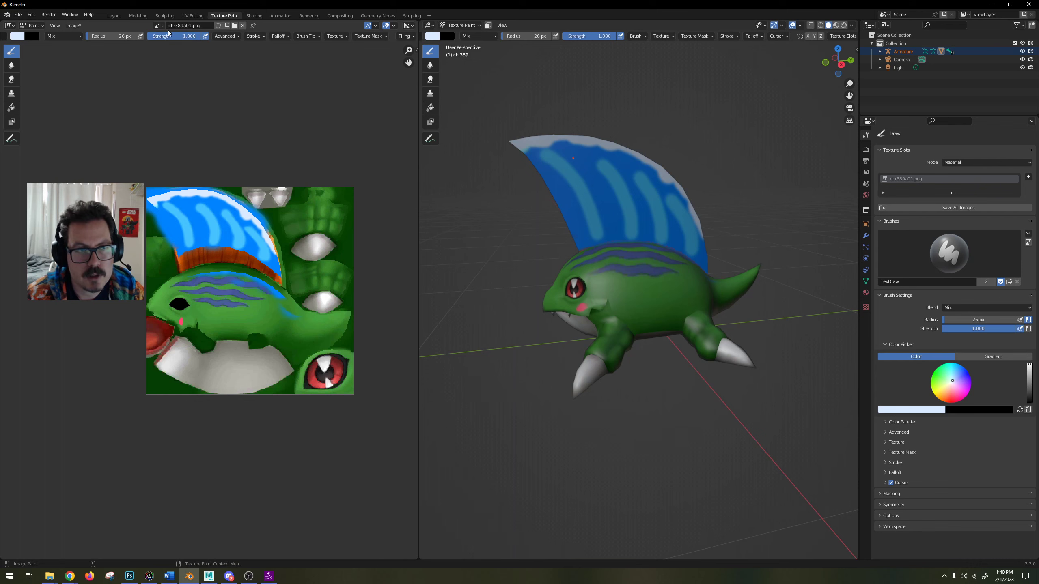
# Use the Smear tool to blend the light blue stripes into the surrounding blue of the fin.
pyautogui.click(12, 79)
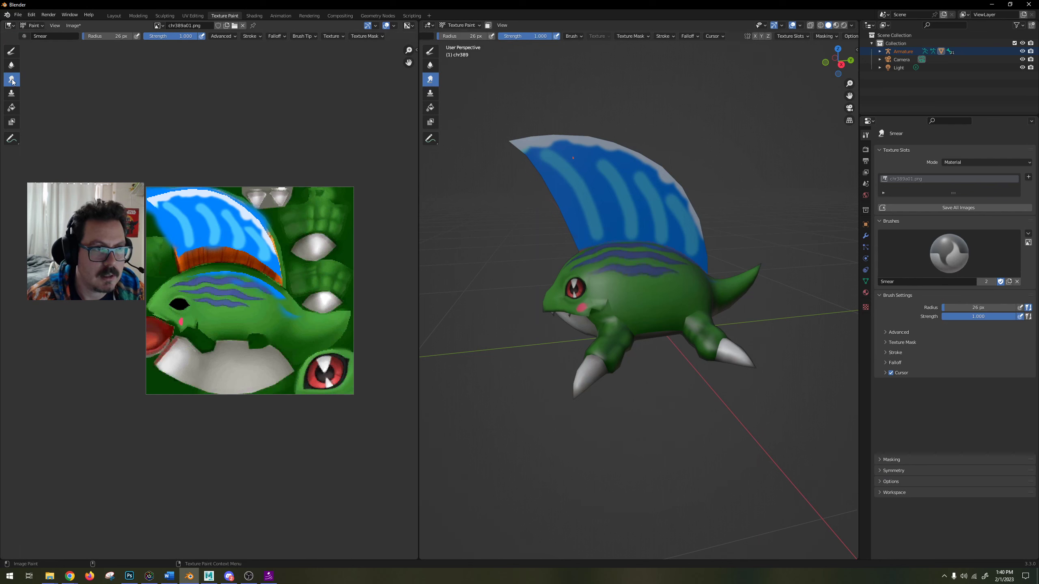
pyautogui.moveTo(545, 157)
pyautogui.mouseDown()
pyautogui.moveTo(575, 192)
pyautogui.moveTo(560, 153)
pyautogui.moveTo(577, 203)
pyautogui.moveTo(583, 176)
pyautogui.moveTo(596, 201)
pyautogui.mouseUp()
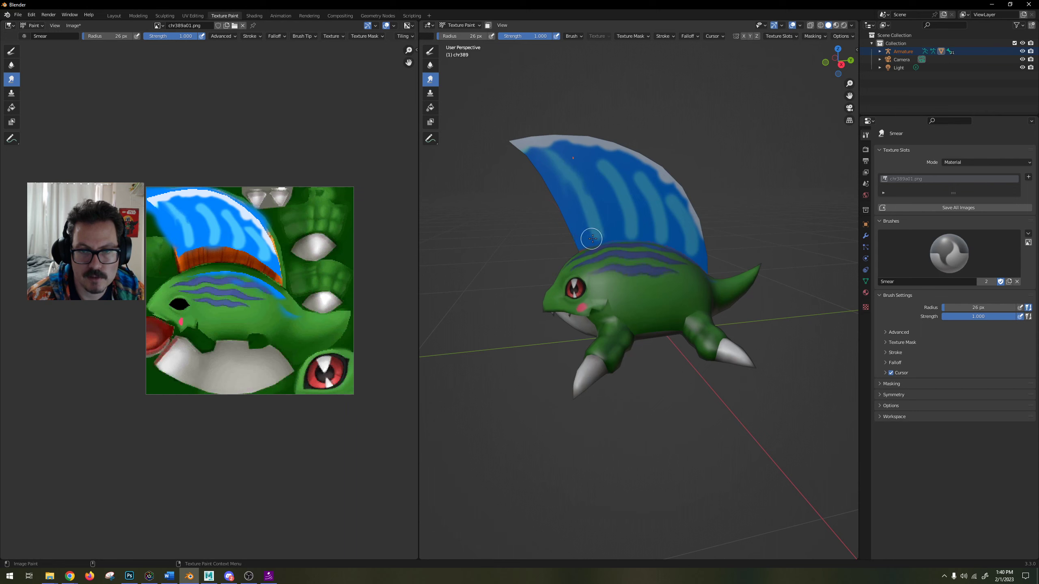
pyautogui.moveTo(591, 238)
pyautogui.mouseDown()
pyautogui.moveTo(612, 224)
pyautogui.moveTo(596, 234)
pyautogui.mouseUp()
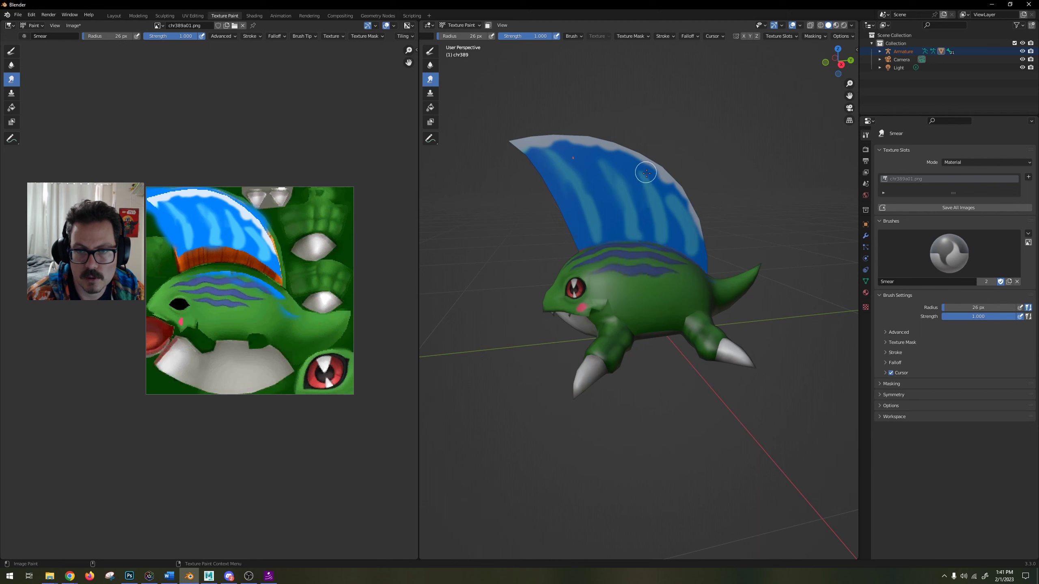
pyautogui.moveTo(646, 173); pyautogui.dragTo(662, 225)
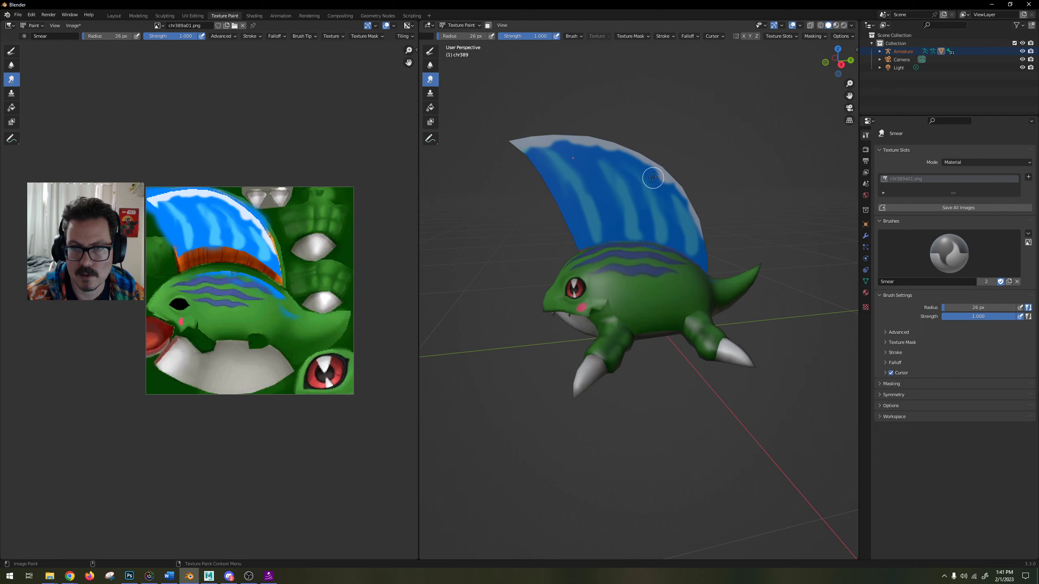
# Smear the fin's white edge down into the blue stripes, undoing misplaced strokes, and soften the stripes near the base.
pyautogui.moveTo(653, 178); pyautogui.dragTo(667, 192)
pyautogui.moveTo(620, 159); pyautogui.dragTo(558, 144)
pyautogui.hotkey('ctrl', 'z')
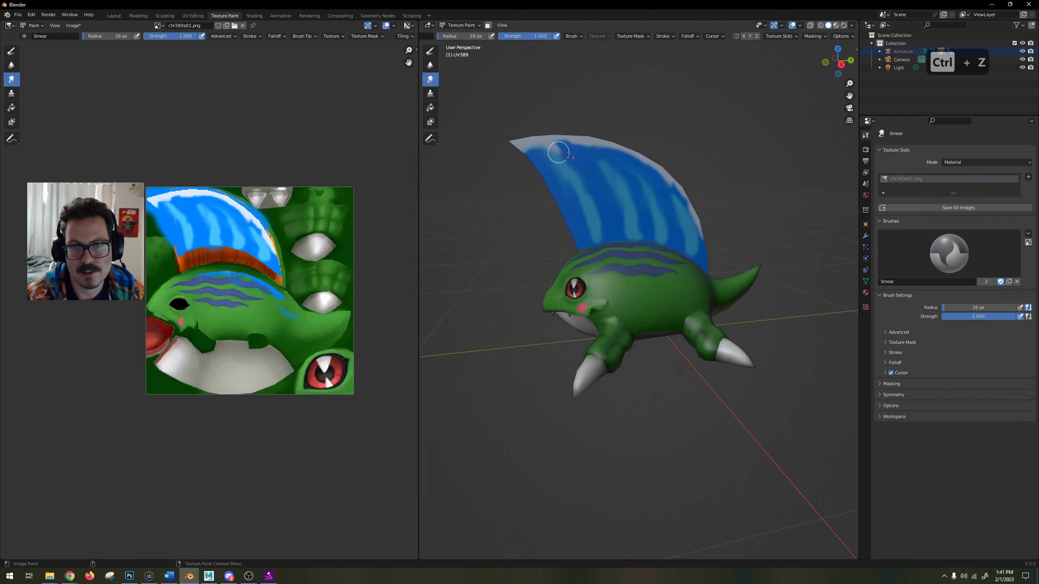
pyautogui.hotkey('ctrl', 'z')
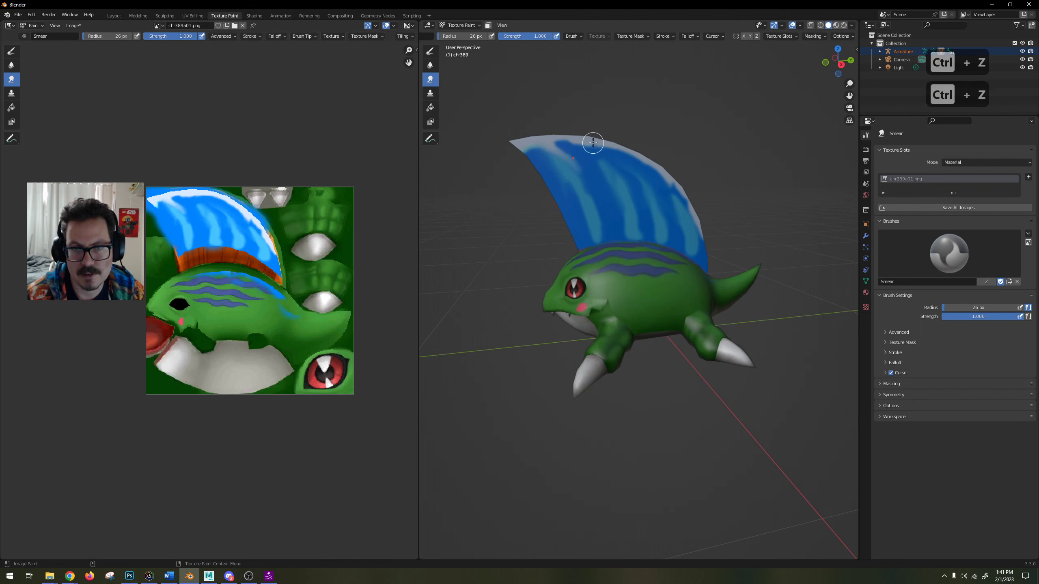
pyautogui.moveTo(594, 142); pyautogui.dragTo(621, 180)
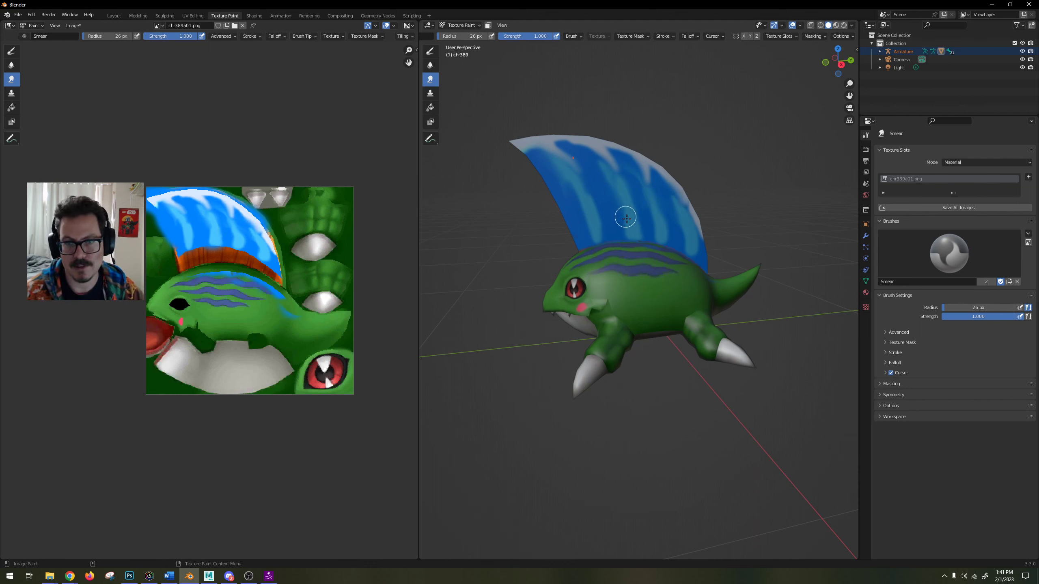
pyautogui.moveTo(593, 230)
pyautogui.mouseDown()
pyautogui.moveTo(593, 240)
pyautogui.moveTo(606, 237)
pyautogui.mouseUp()
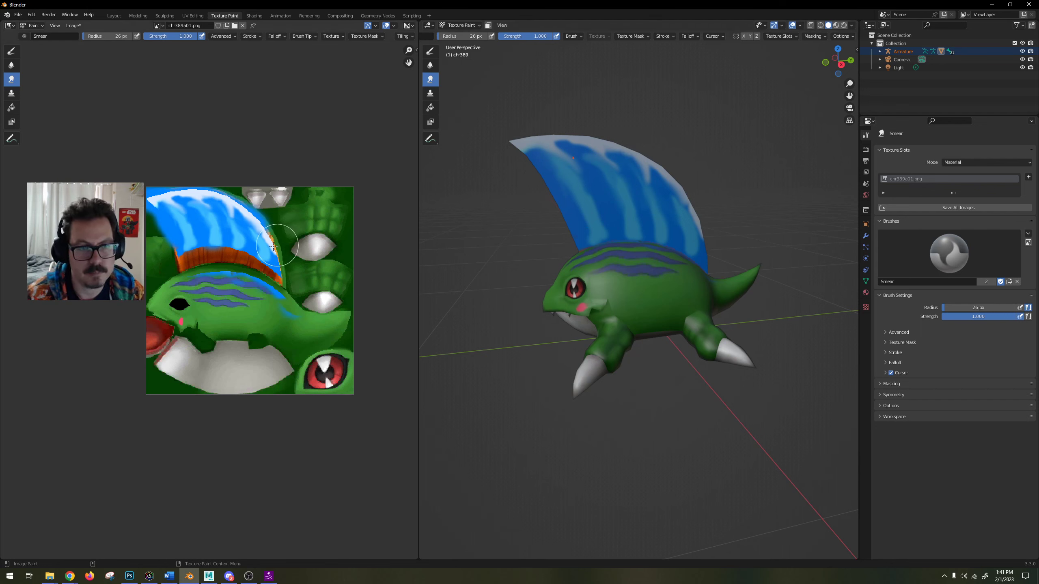
# Smear the rear base of the fin into the back from the model's other side.
pyautogui.moveTo(688, 223); pyautogui.dragTo(535, 257, button='middle')
pyautogui.moveTo(553, 279); pyautogui.dragTo(538, 302)
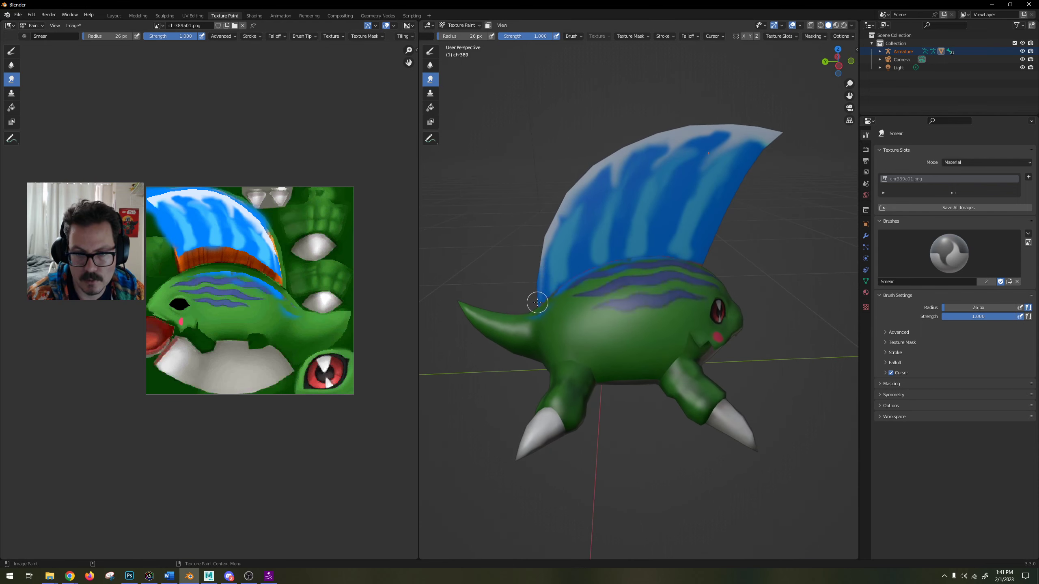
pyautogui.moveTo(550, 243); pyautogui.dragTo(540, 285)
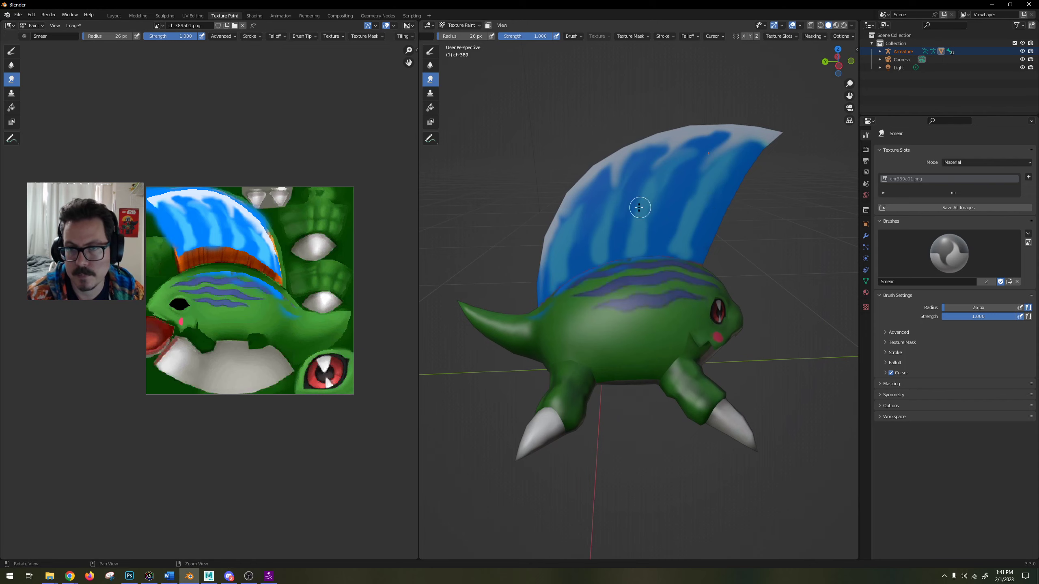
# Examine the repainted fin from several distances and angles, undoing the test smears made on it.
pyautogui.moveTo(639, 208); pyautogui.dragTo(708, 186, button='middle')
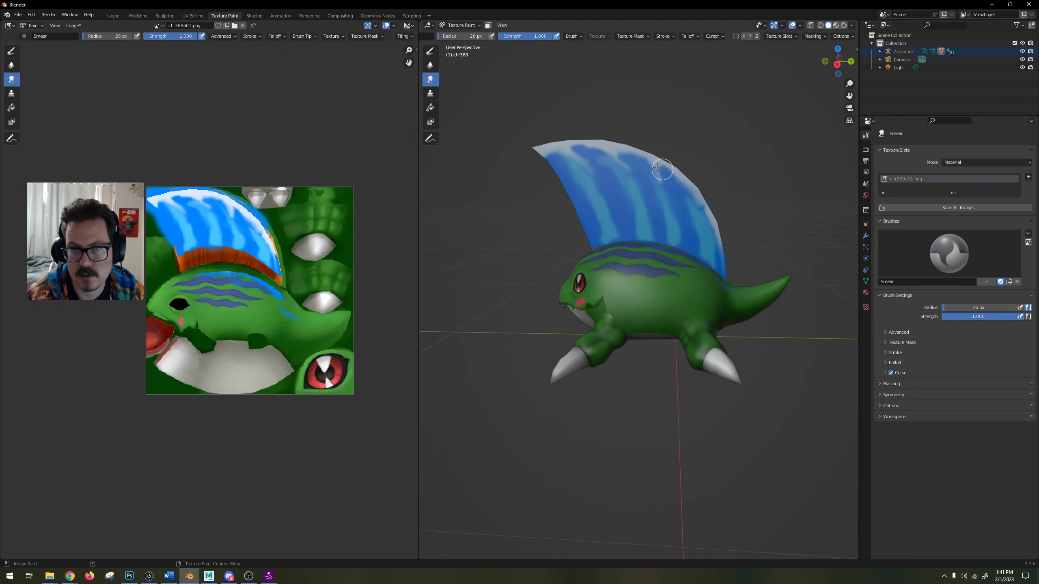
pyautogui.scroll(-5, 652, 233)
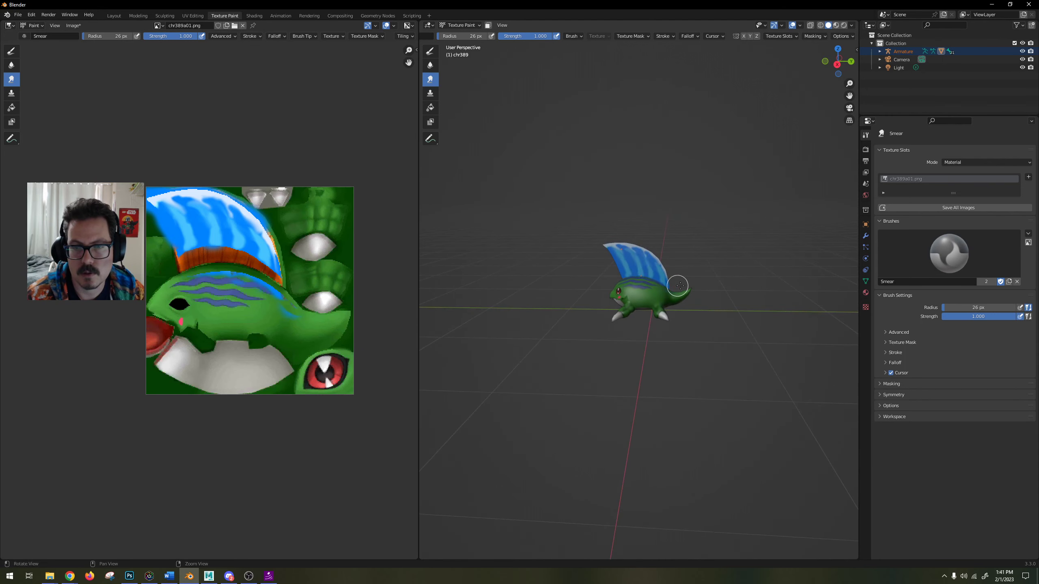
pyautogui.moveTo(677, 286)
pyautogui.mouseDown(button='middle')
pyautogui.moveTo(708, 285)
pyautogui.moveTo(687, 272)
pyautogui.mouseUp(button='middle')
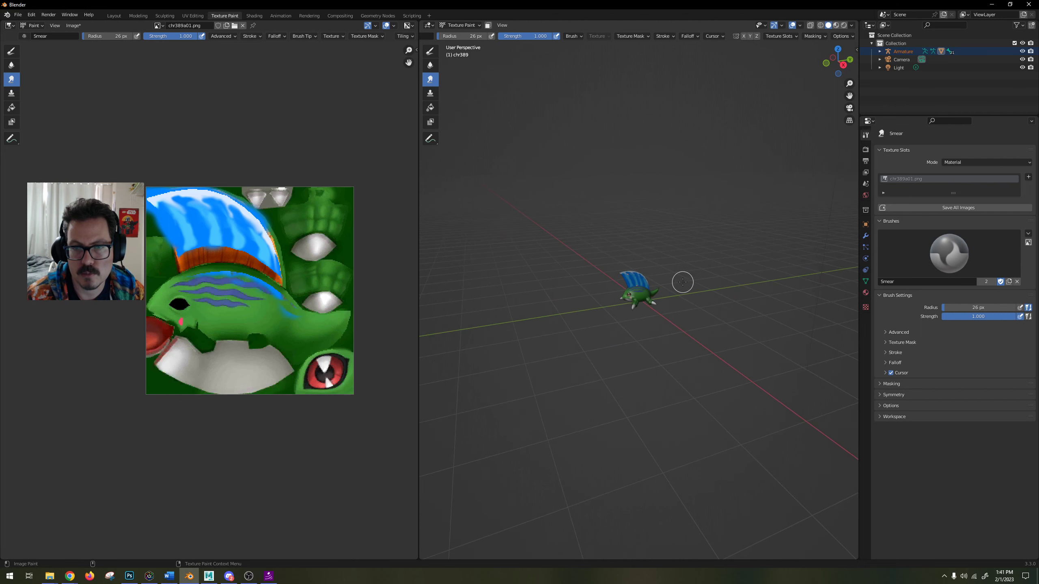
pyautogui.scroll(4, 681, 283)
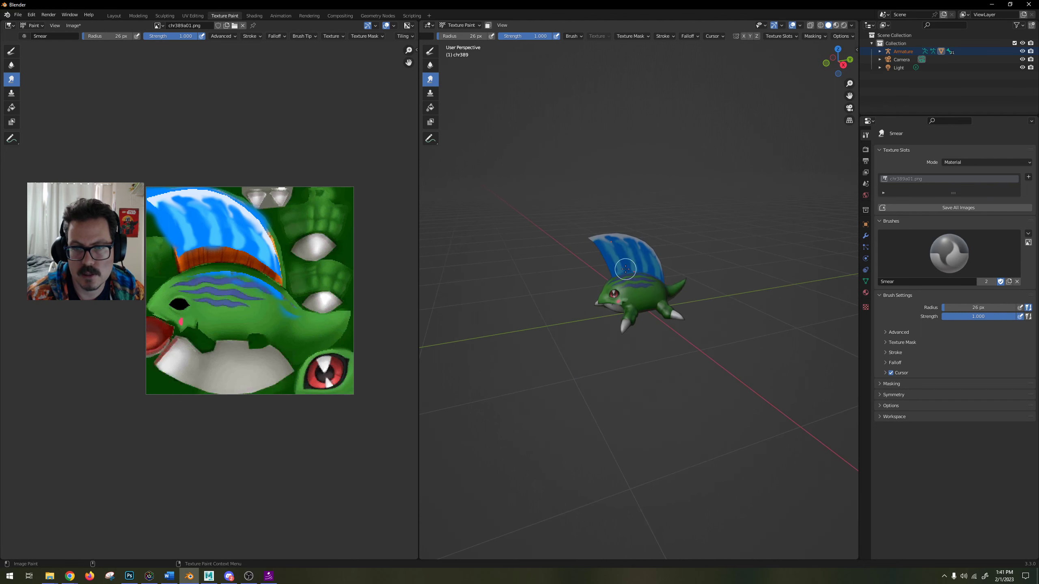
pyautogui.moveTo(618, 251); pyautogui.dragTo(621, 268)
pyautogui.hotkey('ctrl', 'z')
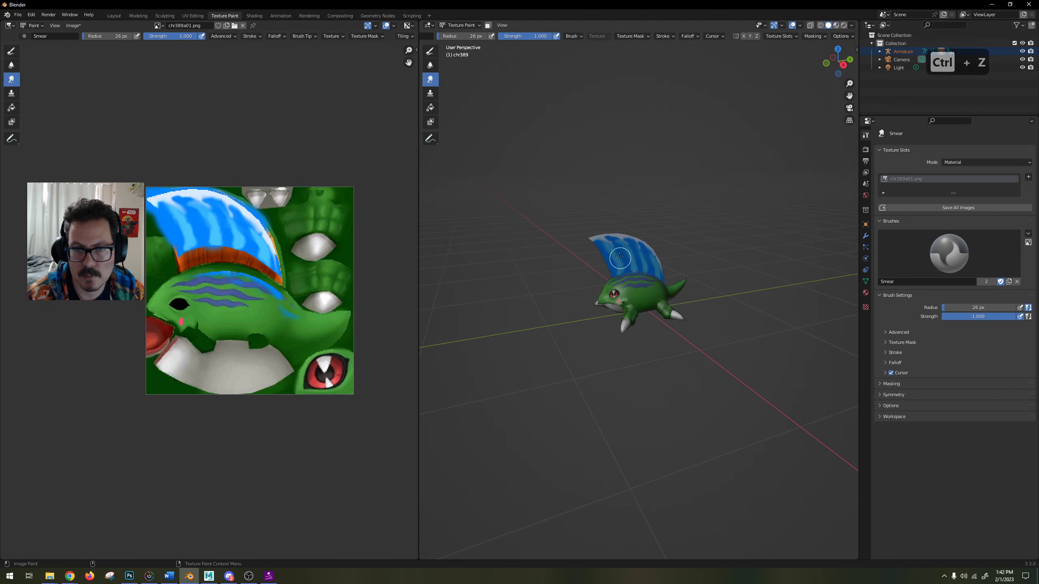
pyautogui.hotkey('ctrl', 'z')
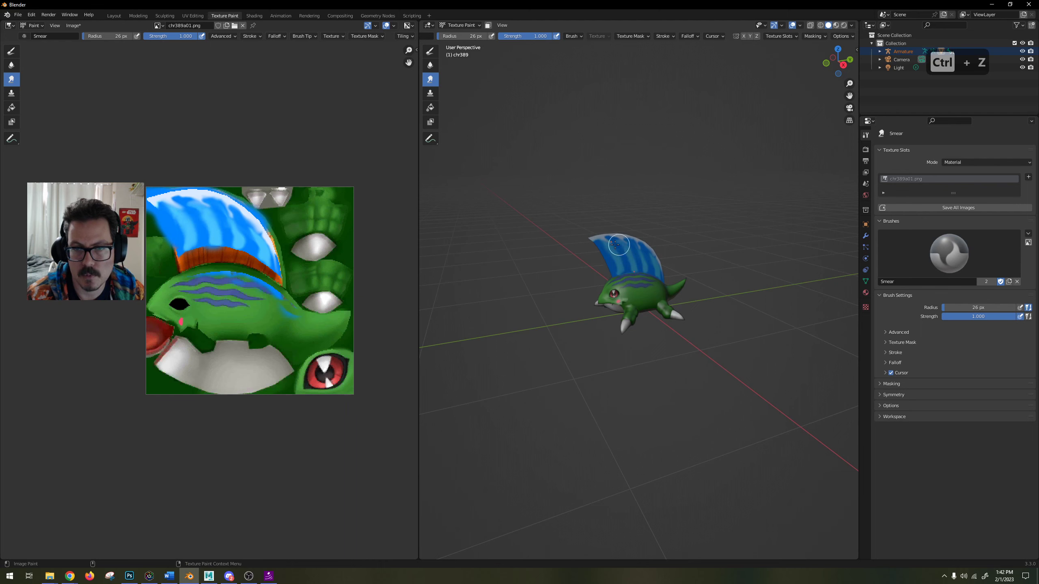
pyautogui.hotkey('ctrl', 'z')
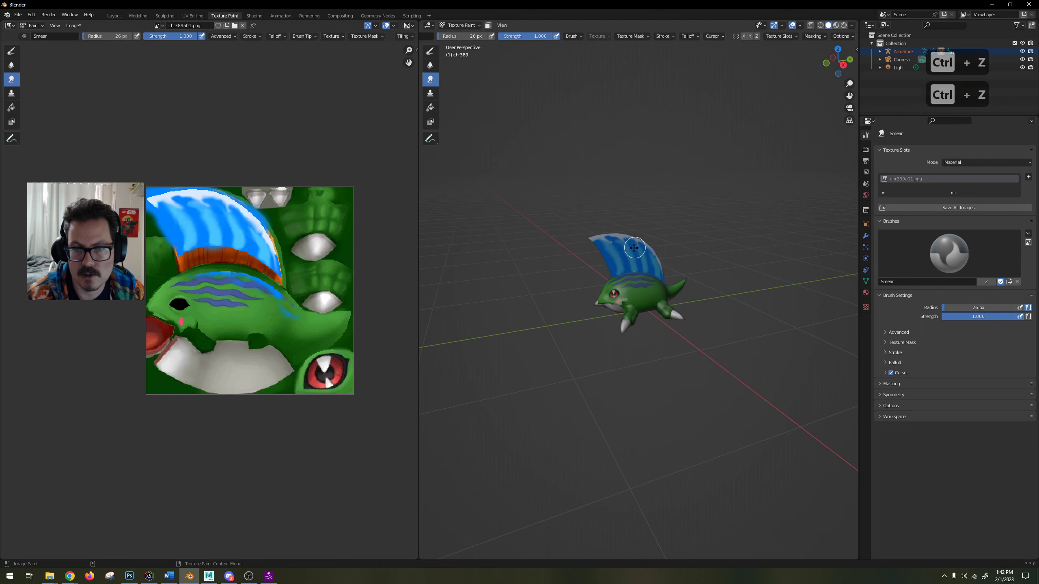
pyautogui.scroll(4, 659, 270)
pyautogui.scroll(6, 669, 286)
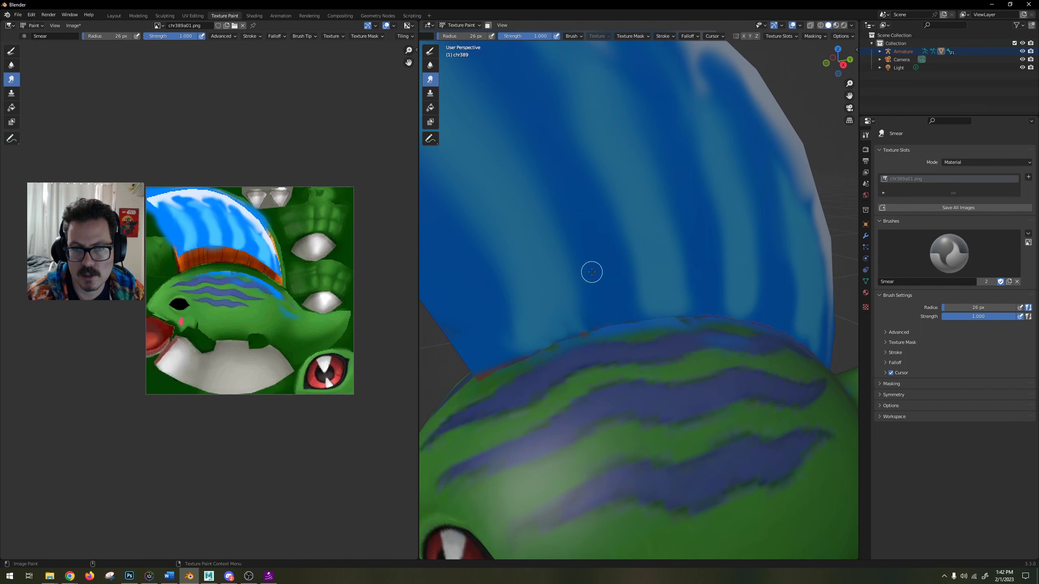
pyautogui.scroll(-10, 591, 272)
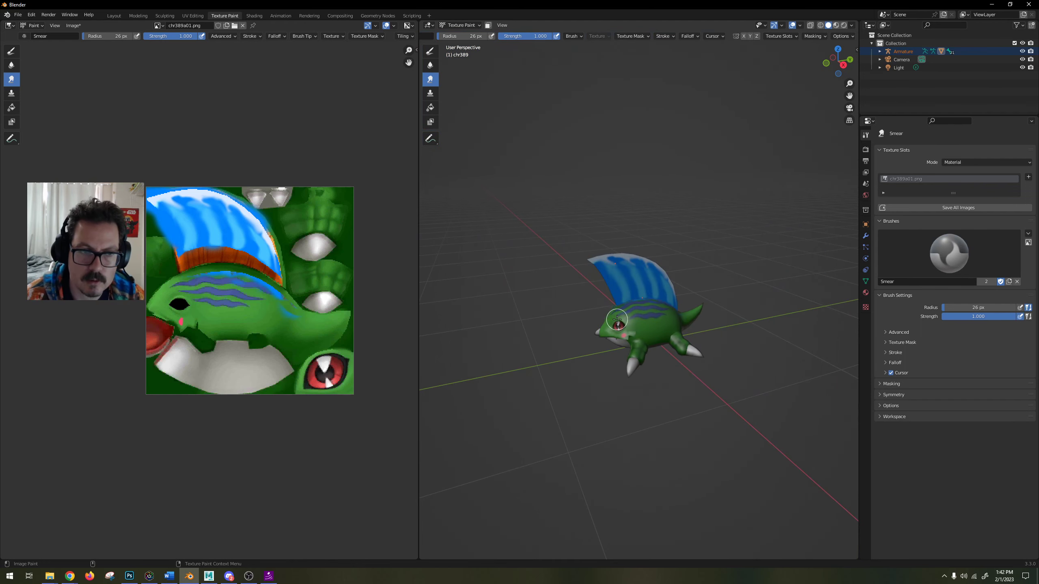
pyautogui.moveTo(617, 315); pyautogui.dragTo(572, 296, button='middle')
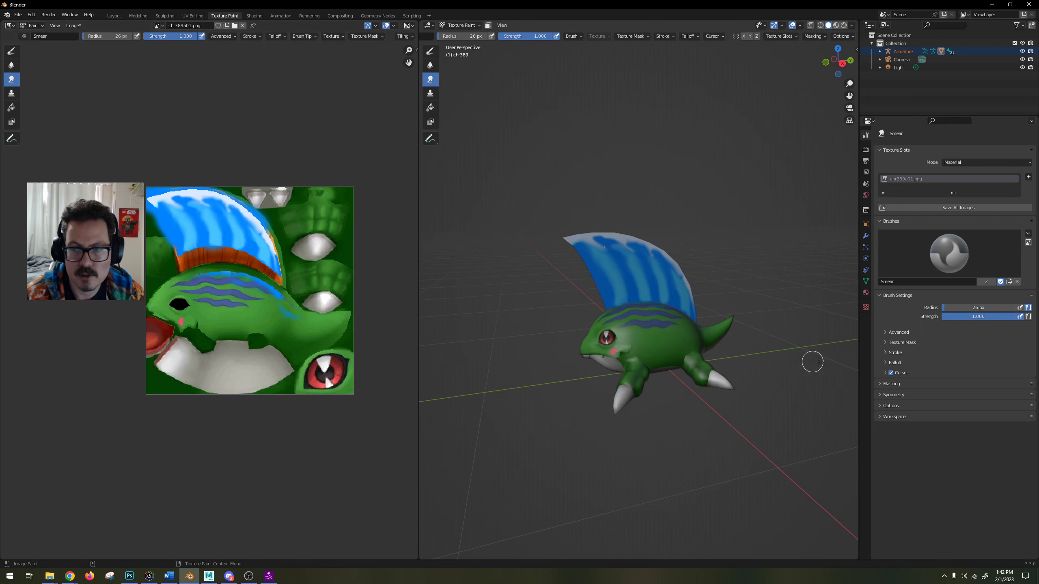
# Switch to the Draw brush with a deep saturated blue and a 14 px radius.
pyautogui.click(11, 51)
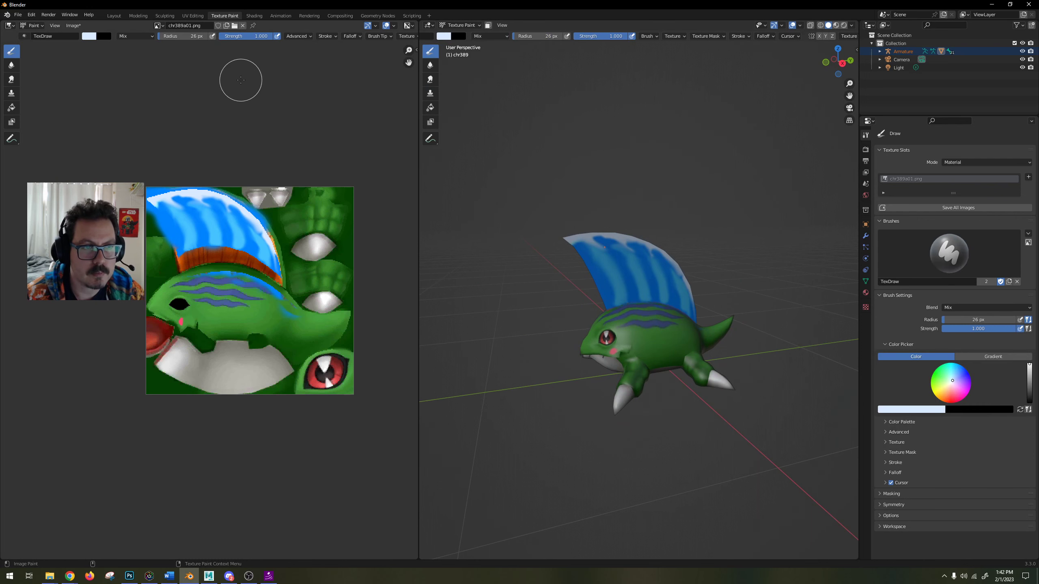
pyautogui.moveTo(959, 375); pyautogui.dragTo(966, 375)
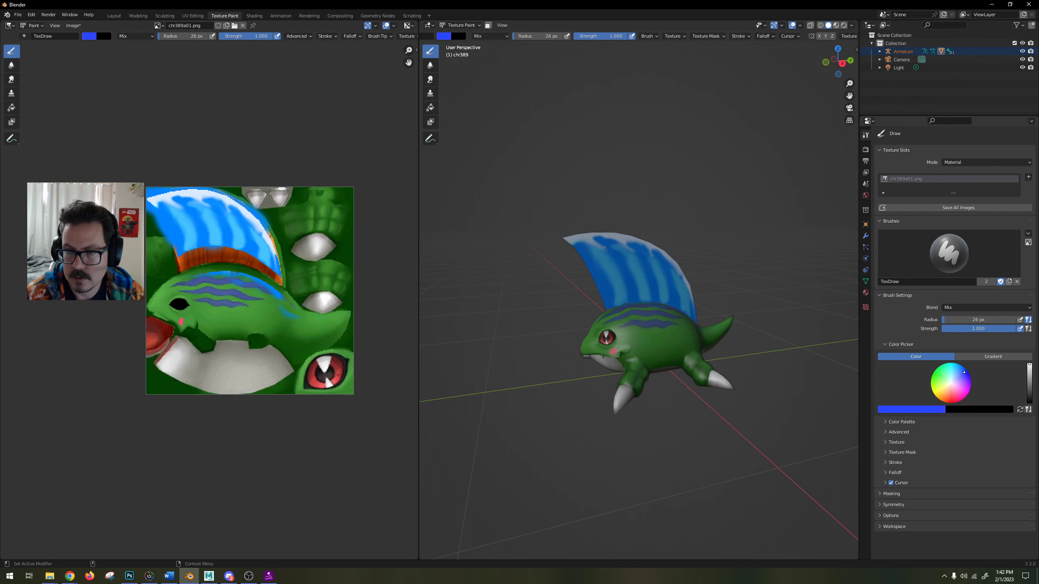
pyautogui.moveTo(965, 373); pyautogui.dragTo(968, 375)
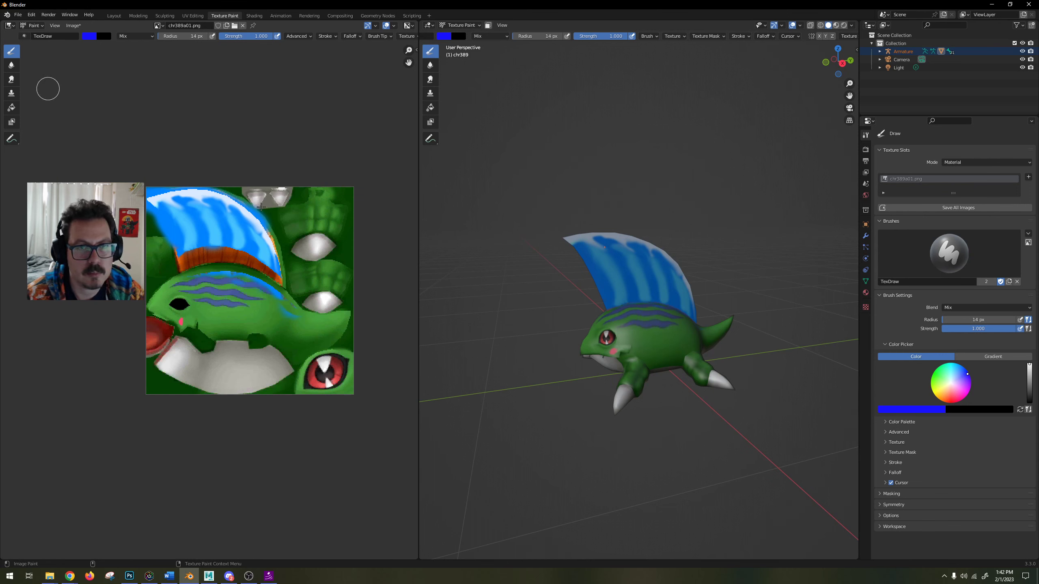
# Try deep blue strokes on the fin in the texture image at strengths 1.000 and 0.363 and undo them.
pyautogui.moveTo(245, 246); pyautogui.dragTo(238, 223)
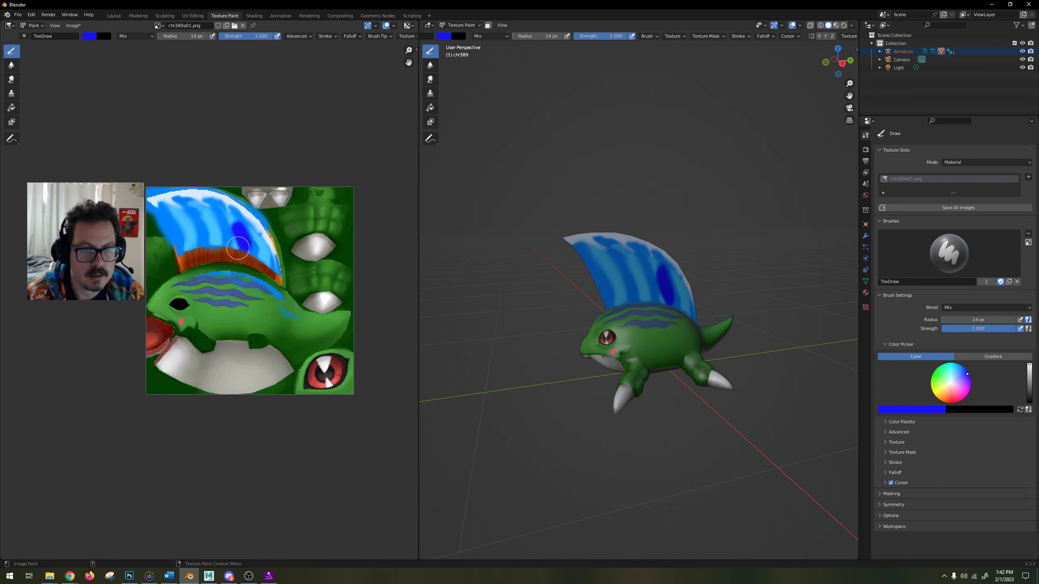
pyautogui.hotkey('ctrl', 'z')
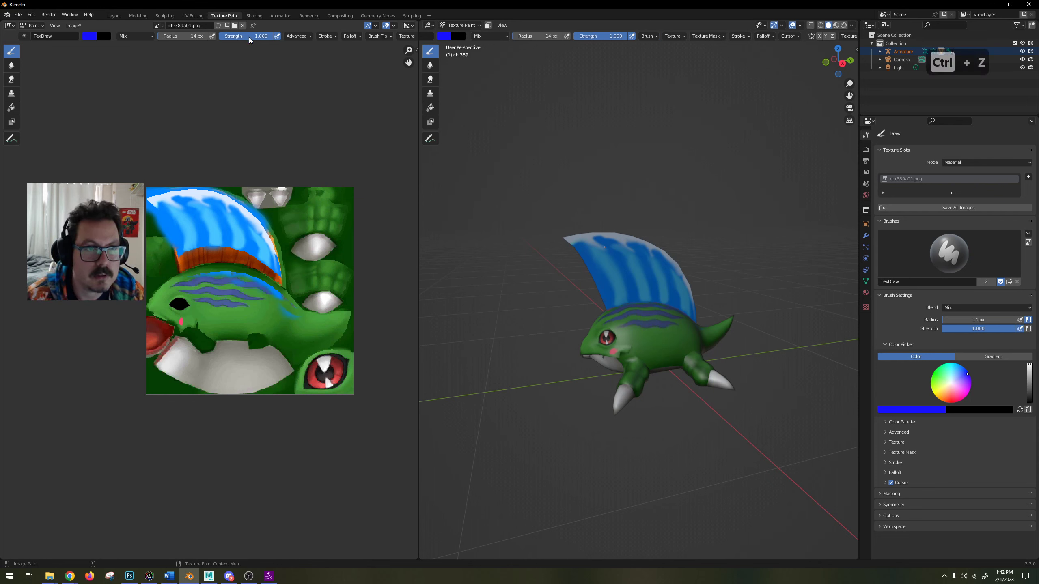
pyautogui.moveTo(255, 36); pyautogui.dragTo(239, 36)
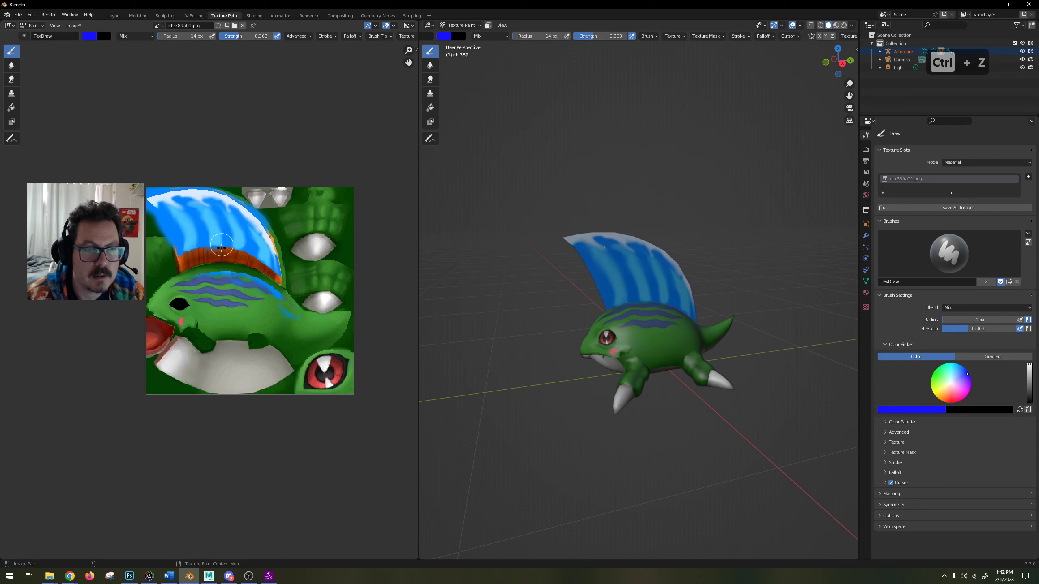
pyautogui.moveTo(223, 223); pyautogui.dragTo(230, 212)
pyautogui.hotkey('ctrl', 'z')
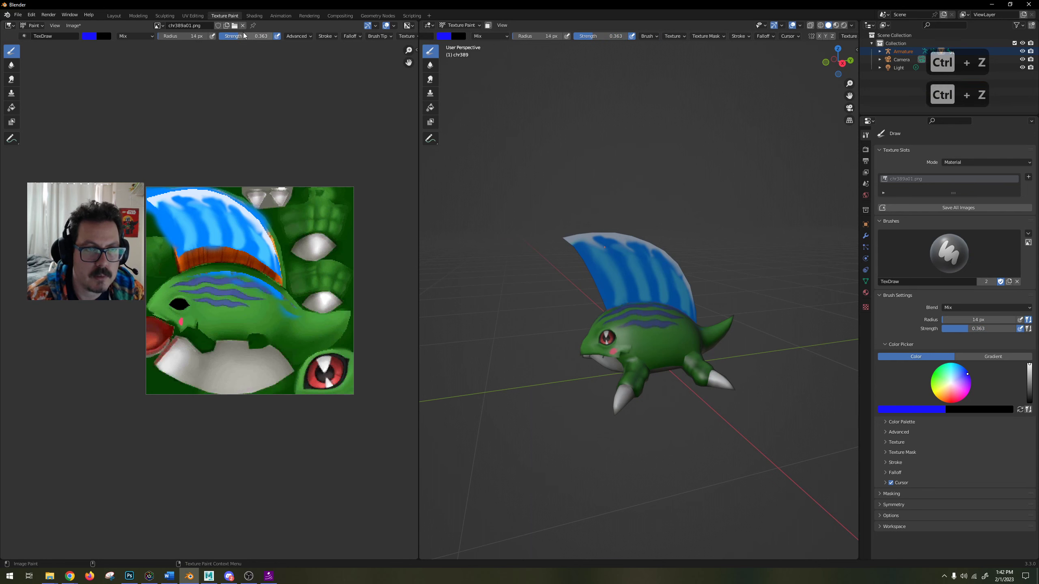
# Lower the brush strength to 0.200 and paint faint deep blue streaks along the fin in the texture image.
pyautogui.moveTo(245, 36); pyautogui.dragTo(240, 36)
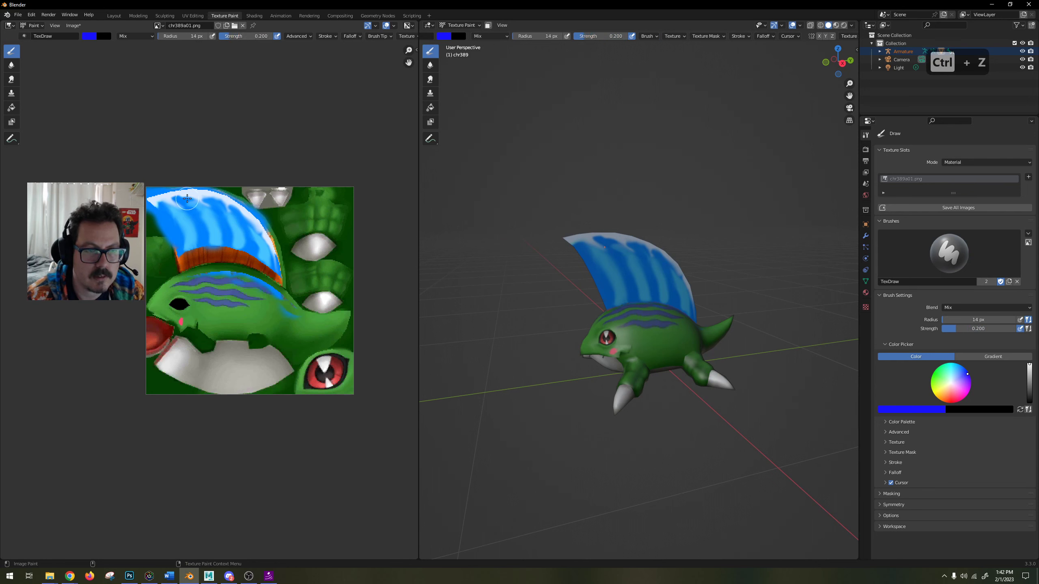
pyautogui.moveTo(187, 204)
pyautogui.mouseDown()
pyautogui.moveTo(198, 211)
pyautogui.moveTo(187, 202)
pyautogui.mouseUp()
pyautogui.hotkey('ctrl', 'z')
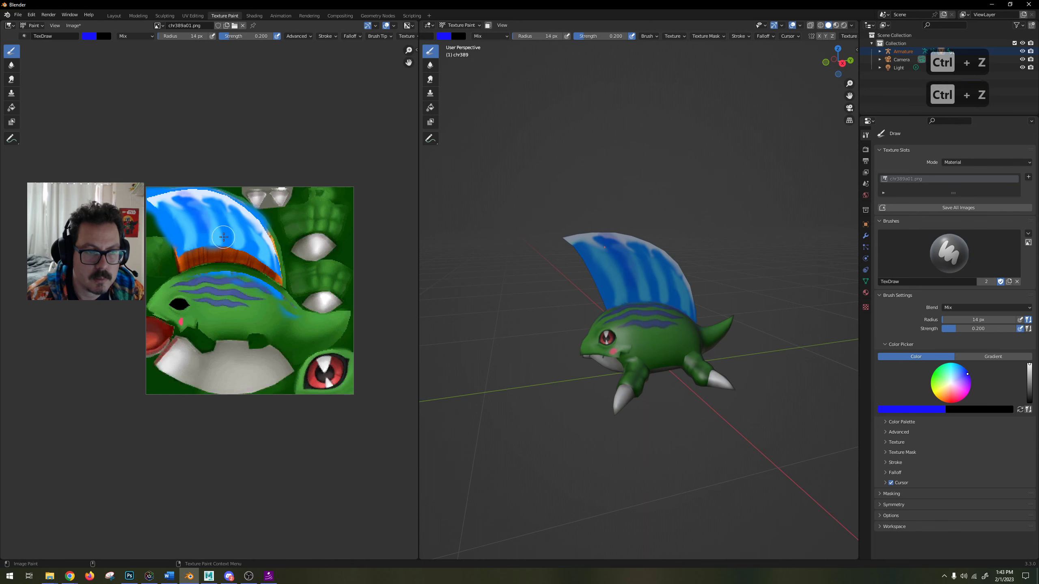
pyautogui.moveTo(223, 238); pyautogui.dragTo(212, 209)
pyautogui.moveTo(251, 244); pyautogui.dragTo(245, 218)
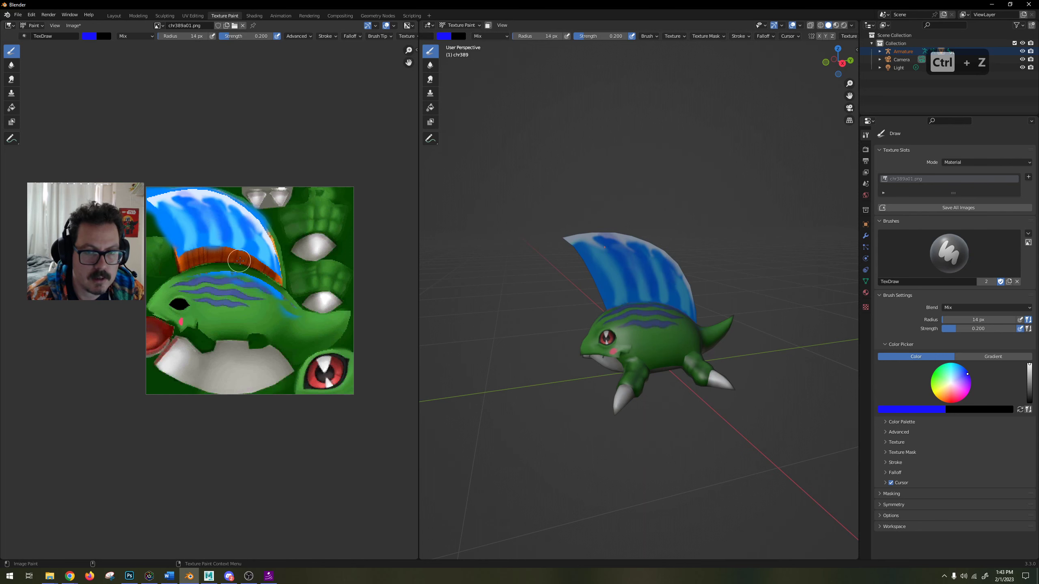
pyautogui.moveTo(172, 238); pyautogui.dragTo(154, 209)
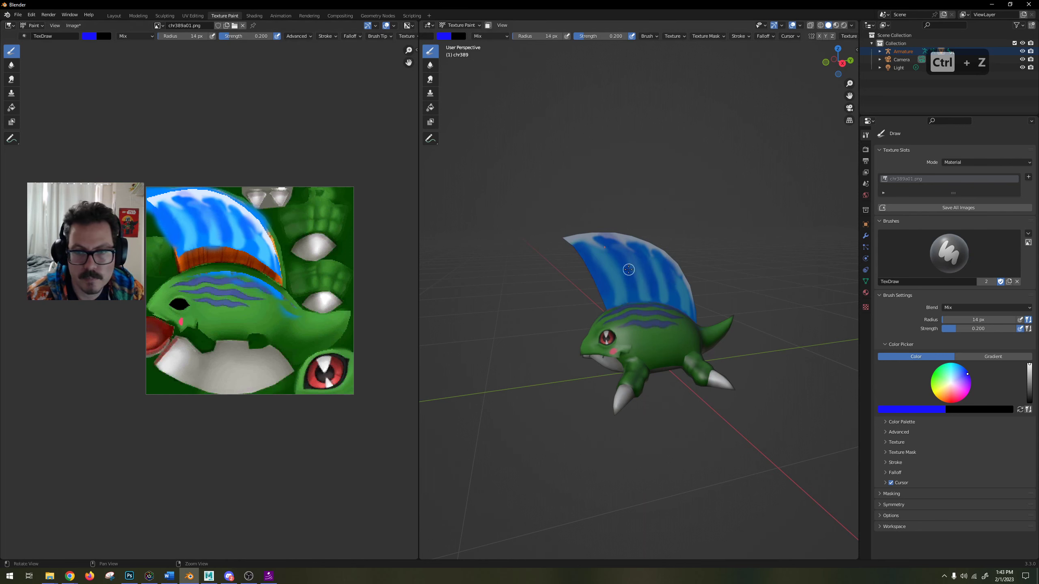
# Paint faint deep blue strokes over the fin's stripes on one side of the 3D model at strength 0.200.
pyautogui.moveTo(628, 270); pyautogui.dragTo(636, 279, button='middle')
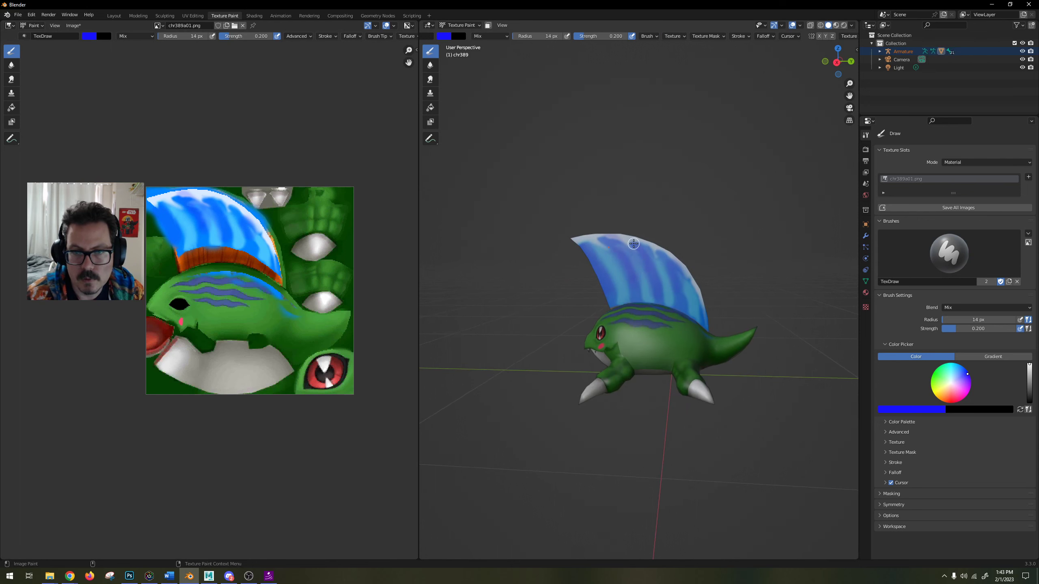
pyautogui.moveTo(633, 244)
pyautogui.mouseDown()
pyautogui.moveTo(622, 269)
pyautogui.moveTo(664, 275)
pyautogui.mouseUp()
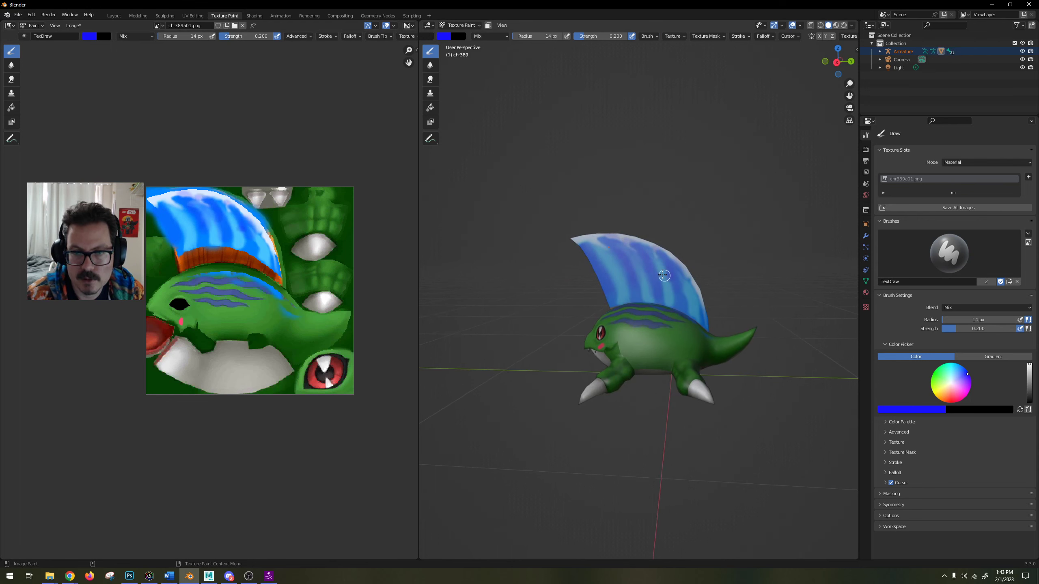
pyautogui.moveTo(613, 249)
pyautogui.mouseDown()
pyautogui.moveTo(616, 269)
pyautogui.moveTo(600, 281)
pyautogui.mouseUp()
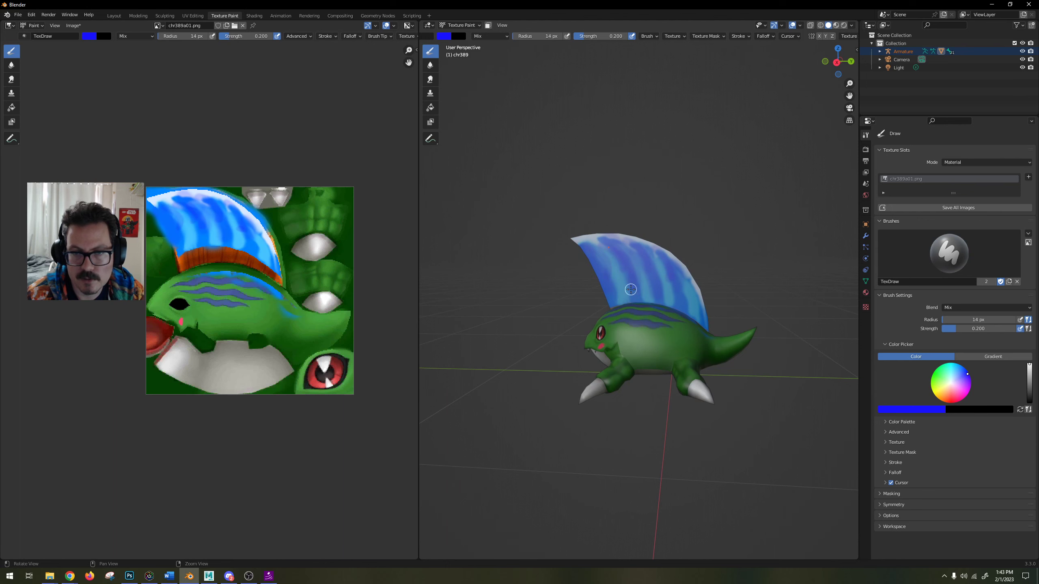
pyautogui.moveTo(610, 287); pyautogui.dragTo(622, 293, button='middle')
pyautogui.moveTo(598, 262)
pyautogui.mouseDown()
pyautogui.moveTo(595, 280)
pyautogui.moveTo(672, 288)
pyautogui.moveTo(690, 301)
pyautogui.moveTo(669, 265)
pyautogui.mouseUp()
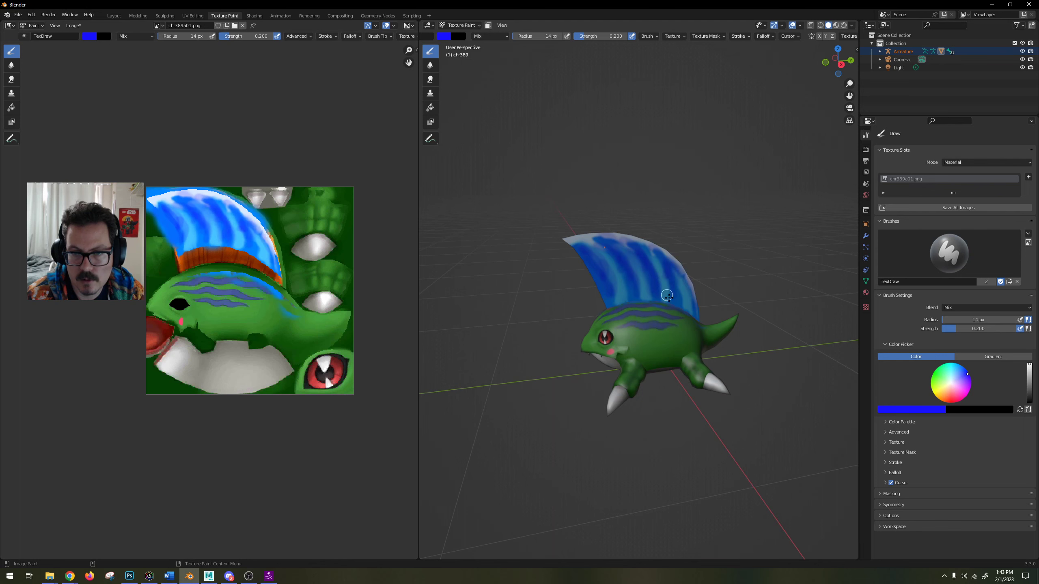
# Deepen the blue stripes on the opposite side of the fin on the 3D model, undoing the stroke along its front edge.
pyautogui.moveTo(603, 292); pyautogui.dragTo(727, 290, button='middle')
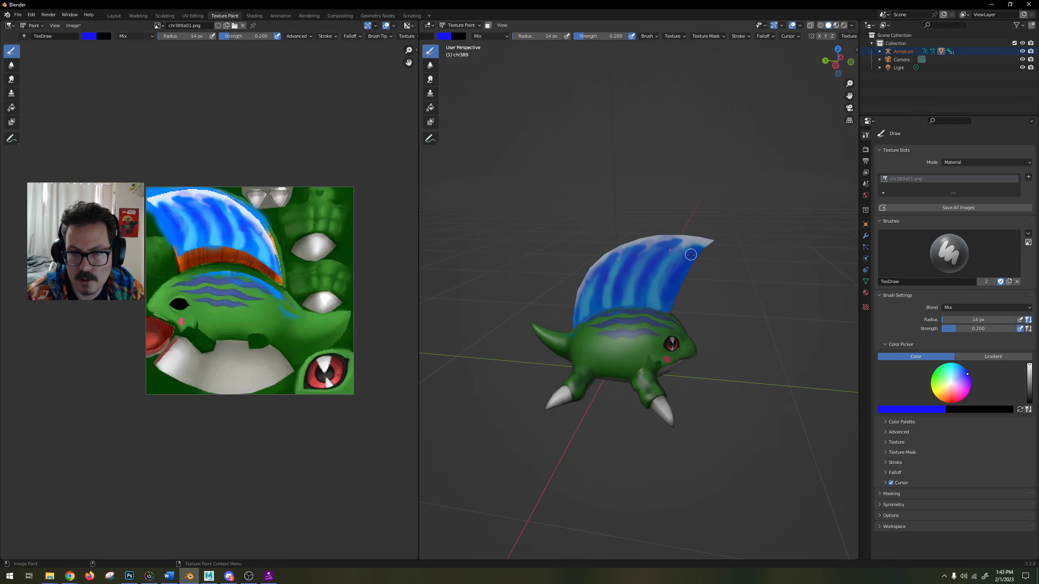
pyautogui.moveTo(668, 306); pyautogui.dragTo(703, 260)
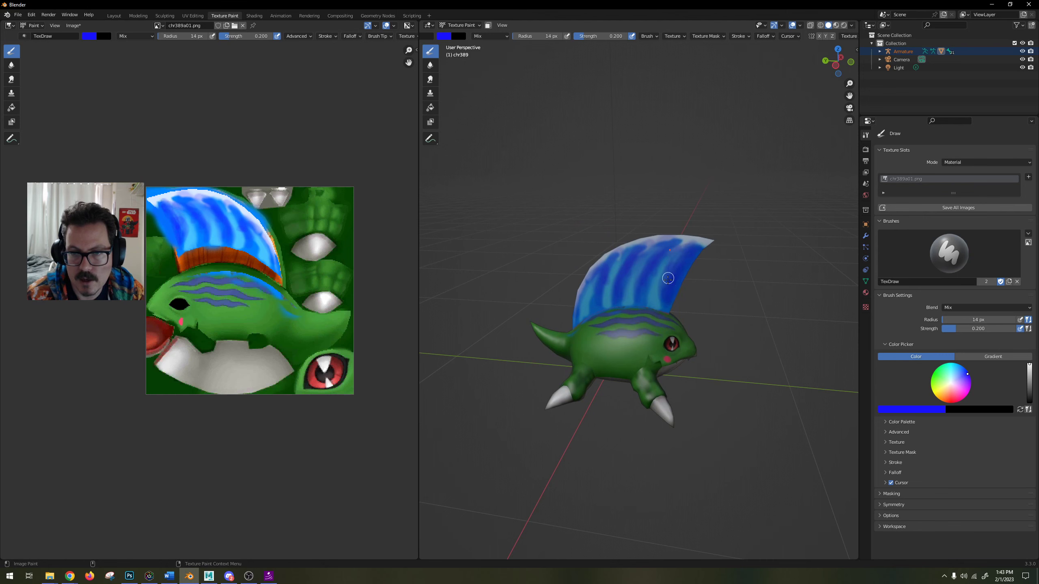
pyautogui.hotkey('ctrl', 'z')
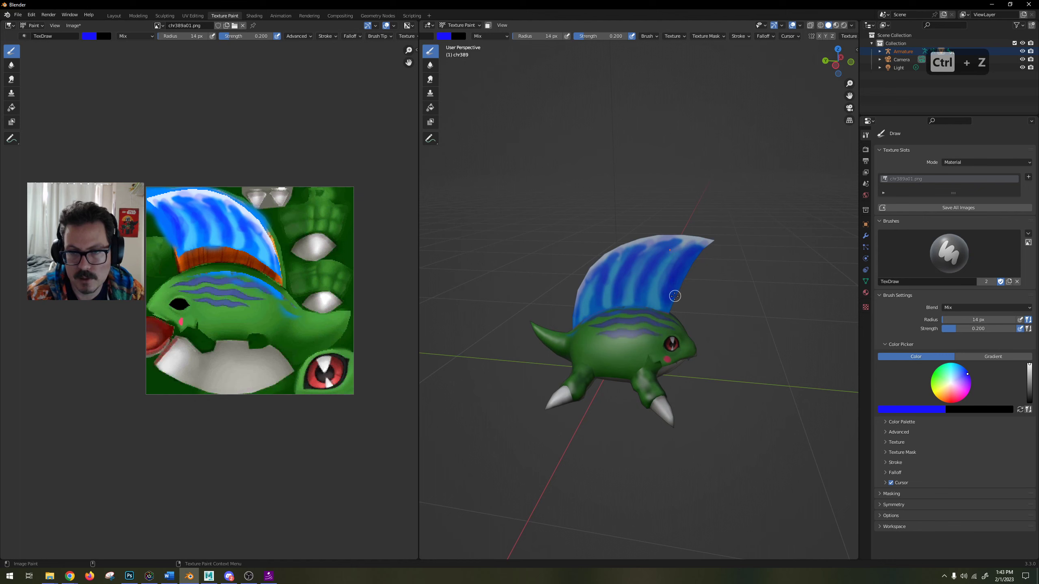
pyautogui.moveTo(644, 296); pyautogui.dragTo(678, 254)
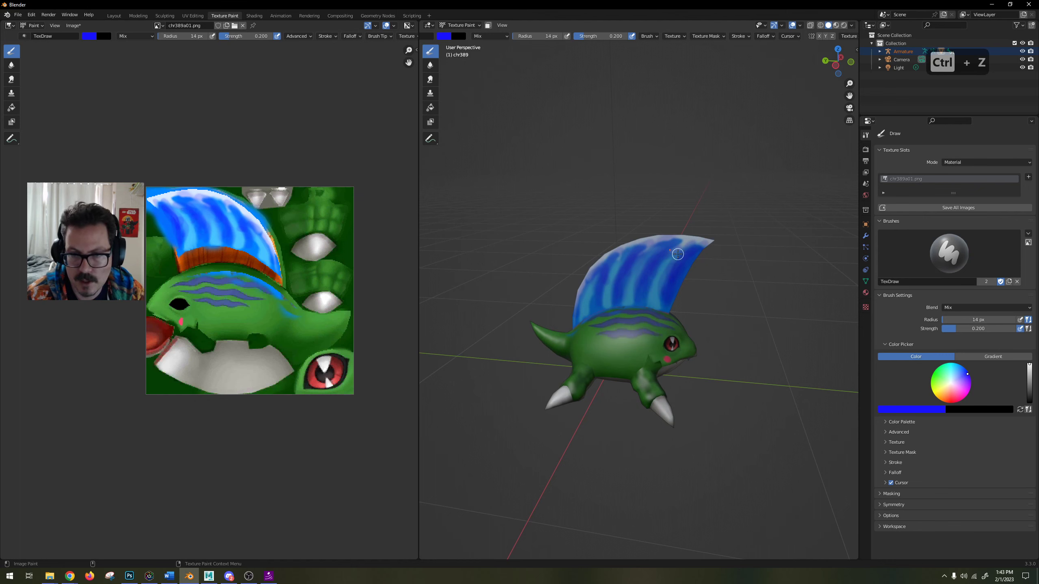
pyautogui.moveTo(623, 286); pyautogui.dragTo(630, 289)
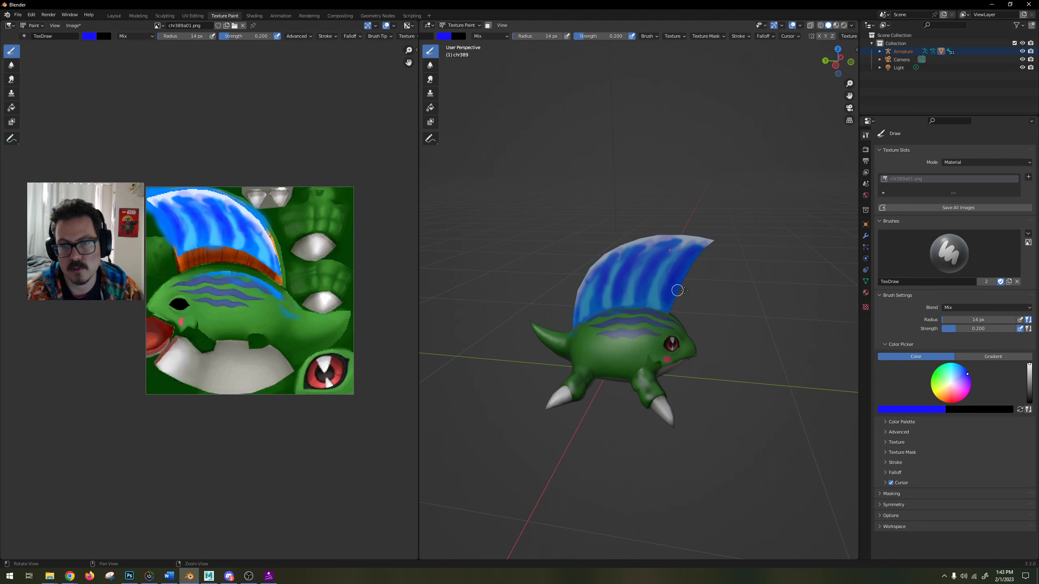
# Examine the fin from far and near angles and set the brush colour to a lighter blue.
pyautogui.moveTo(679, 288); pyautogui.dragTo(567, 282, button='middle')
pyautogui.scroll(-8, 634, 307)
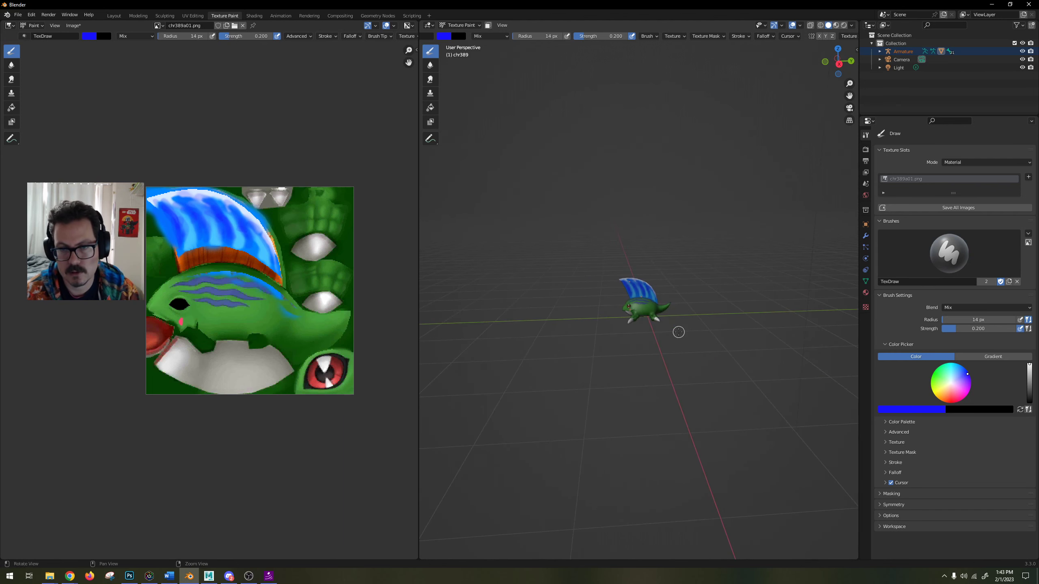
pyautogui.moveTo(677, 330); pyautogui.dragTo(704, 344, button='middle')
pyautogui.scroll(8, 702, 340)
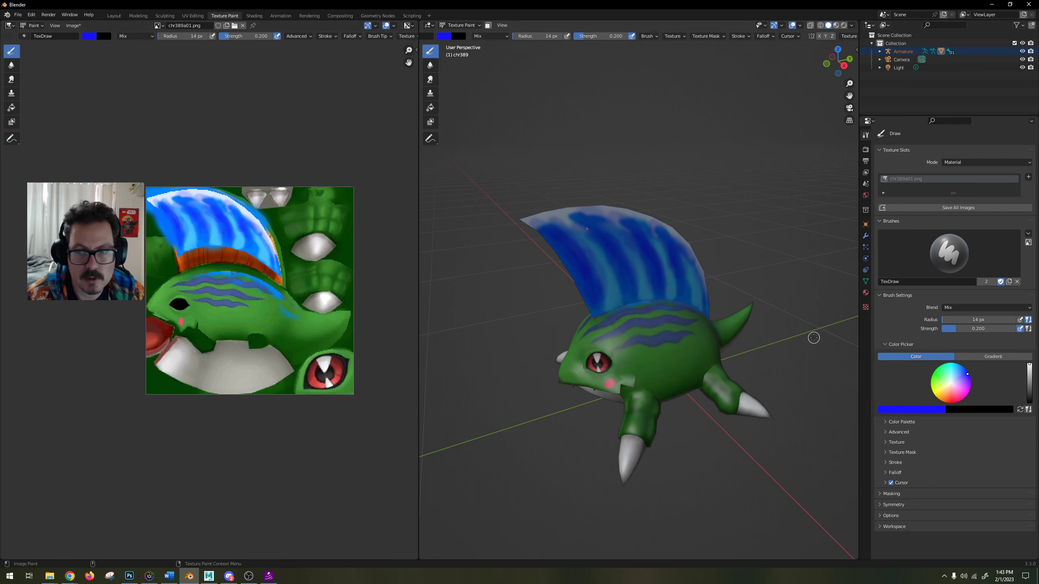
pyautogui.moveTo(954, 390); pyautogui.dragTo(960, 373)
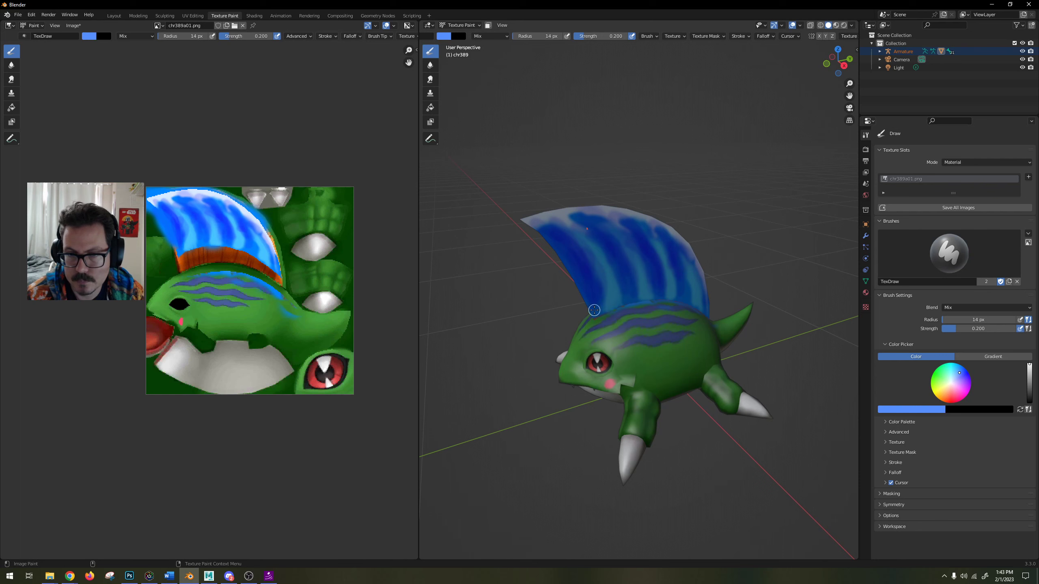
pyautogui.moveTo(716, 336)
pyautogui.mouseDown(button='middle')
pyautogui.moveTo(631, 315)
pyautogui.moveTo(616, 333)
pyautogui.mouseUp(button='middle')
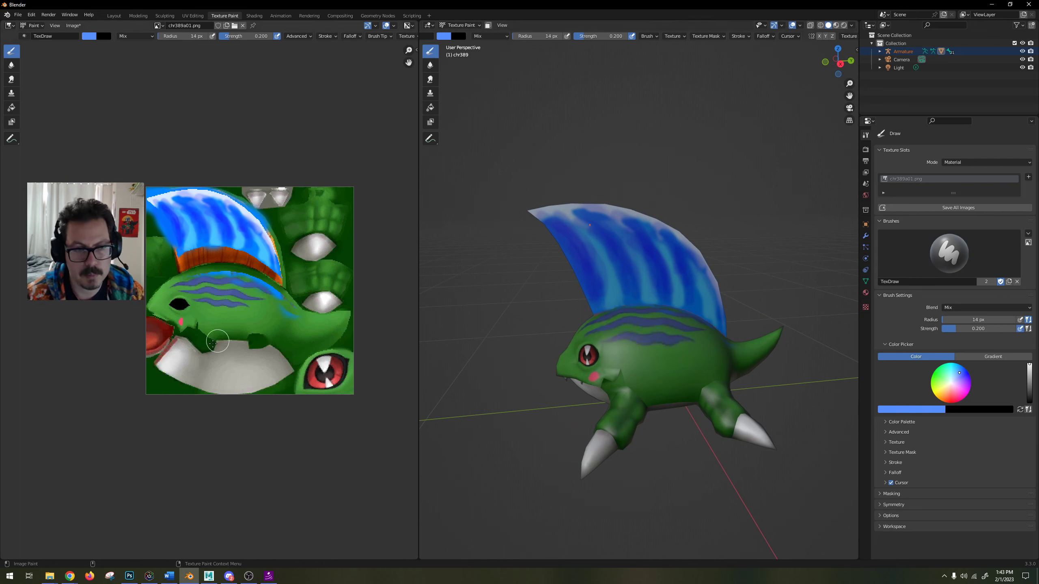
# Switch to the Chrome window with the Betamon page and open color.adobe.com in a new tab.
pyautogui.moveTo(70, 577)
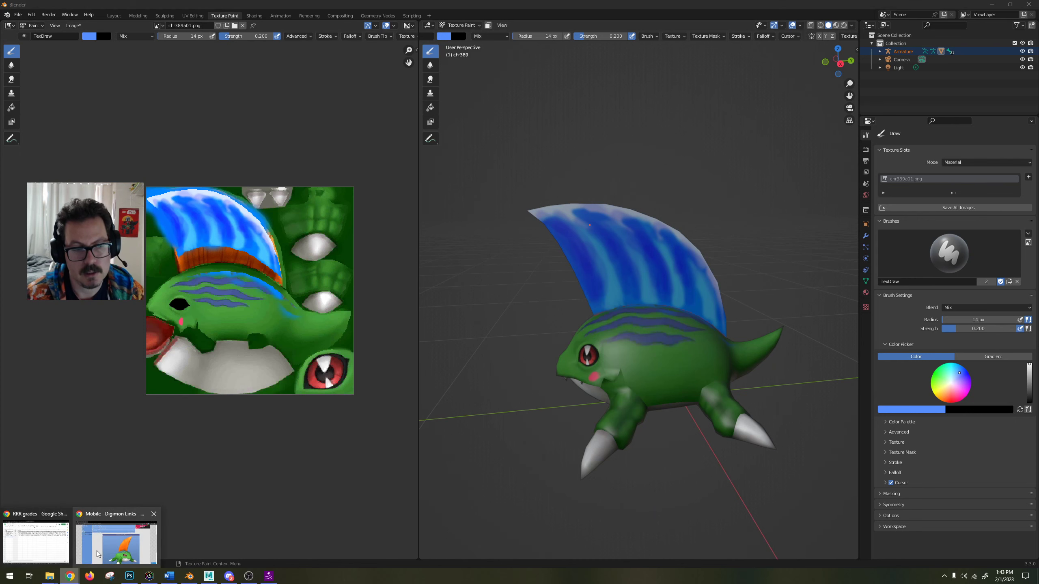
pyautogui.click(99, 552)
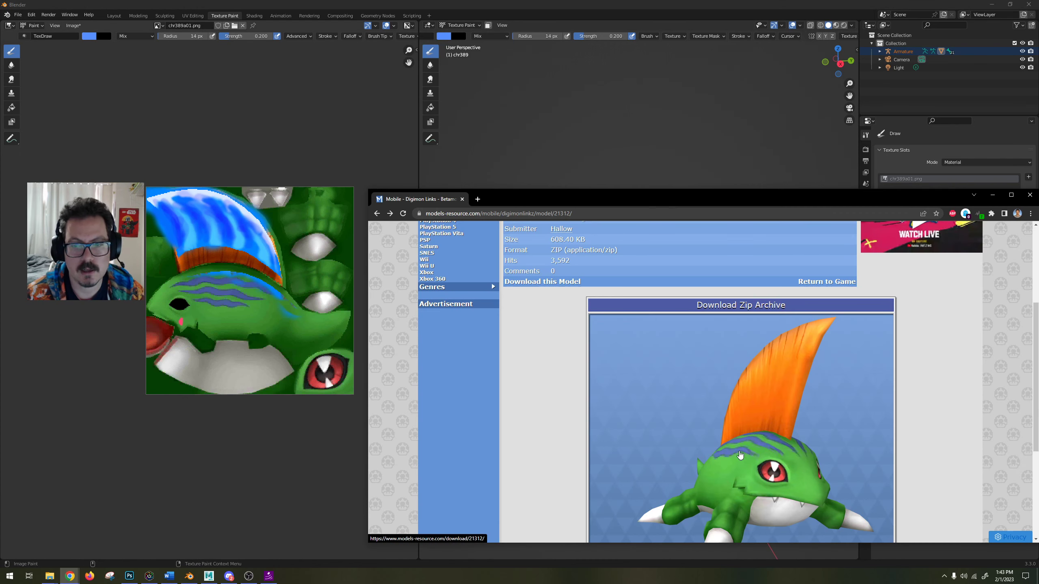
pyautogui.click(478, 199)
pyautogui.write('color')
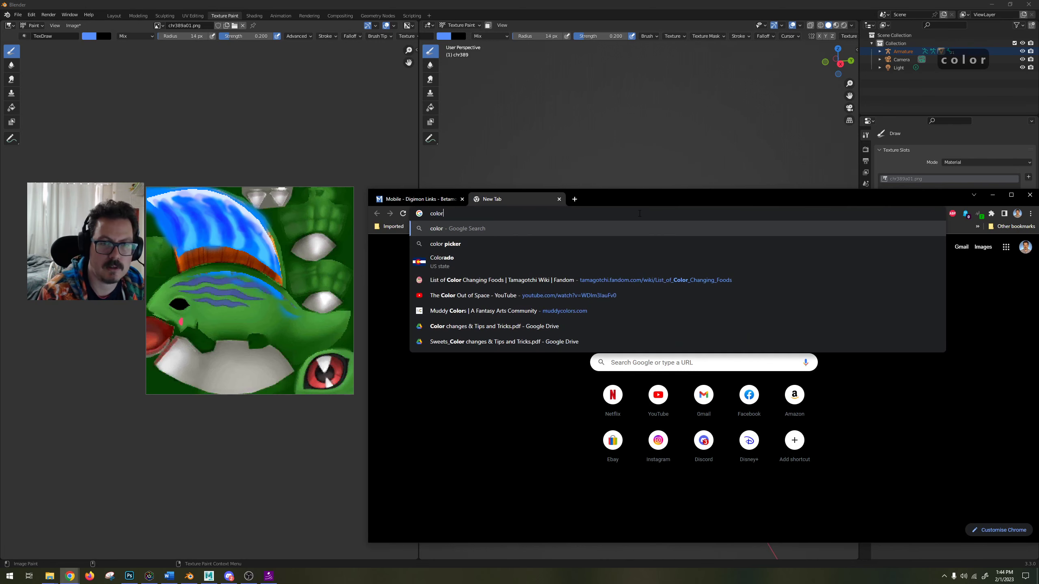
pyautogui.write('.do')
pyautogui.press('BackSpace')
pyautogui.press('BackSpace')
pyautogui.write('ad')
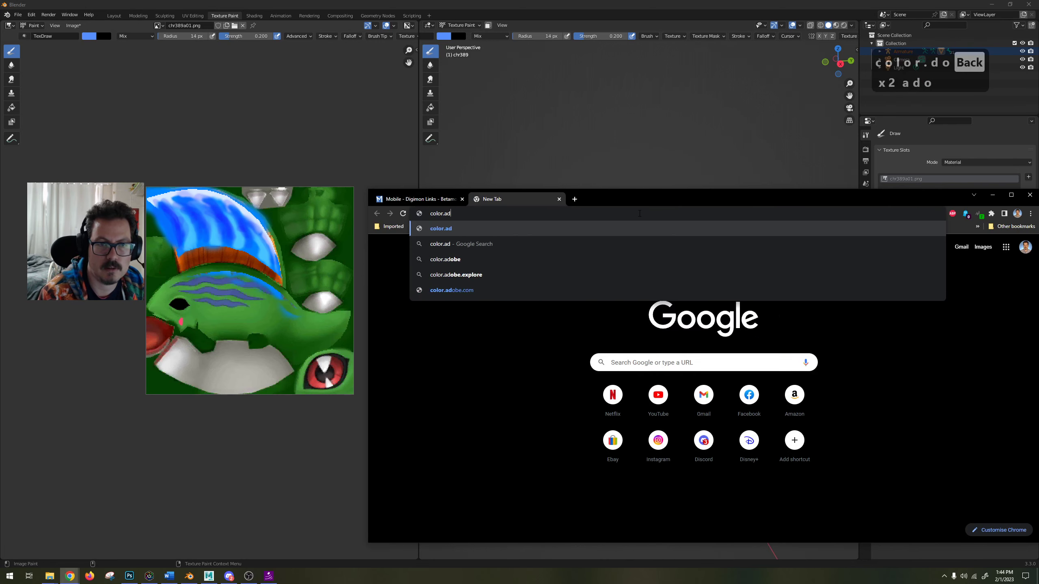
pyautogui.write('obe.com')
pyautogui.press('Return')
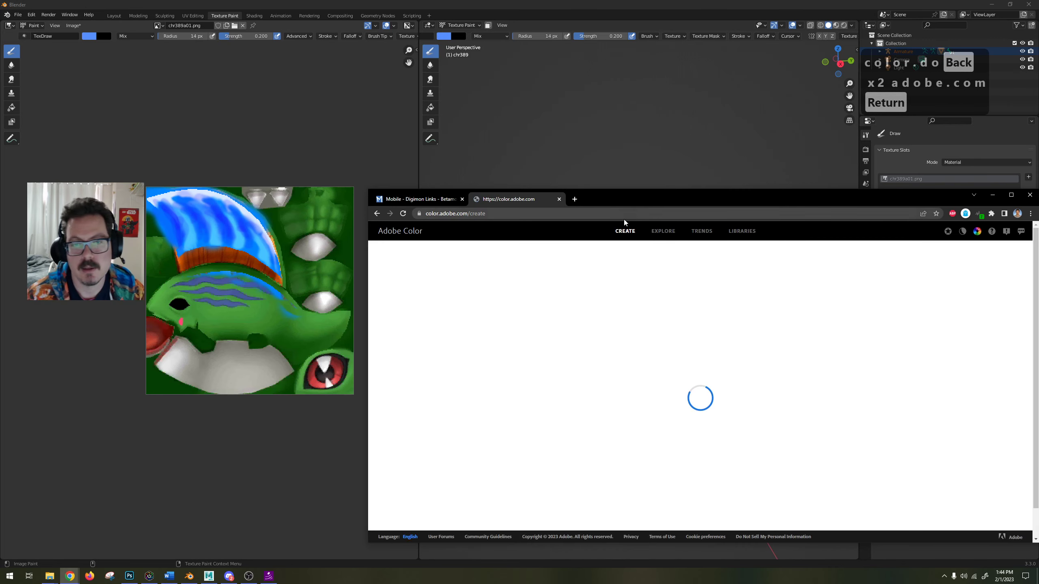
# Decline the Adobe Color cookies, dismiss the What's New notice and move the browser window to fit the whole colour wheel.
pyautogui.moveTo(626, 196); pyautogui.dragTo(566, 177)
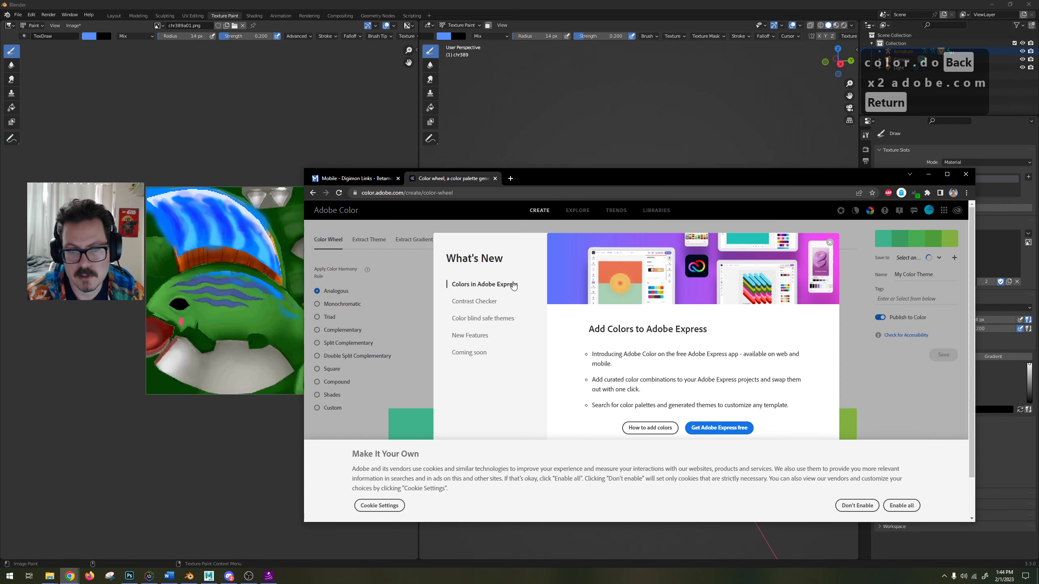
pyautogui.scroll(-1, 662, 409)
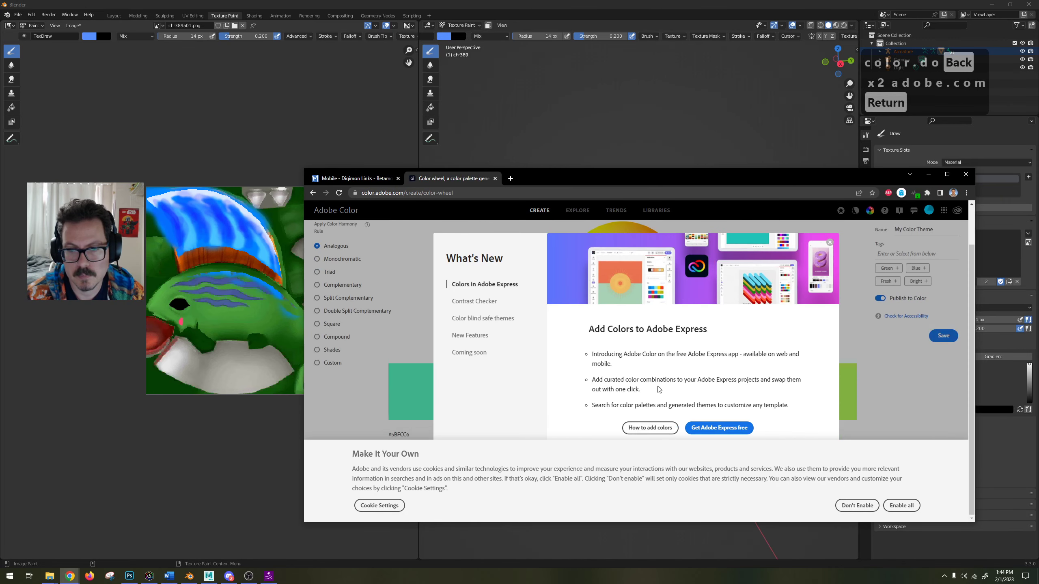
pyautogui.click(859, 506)
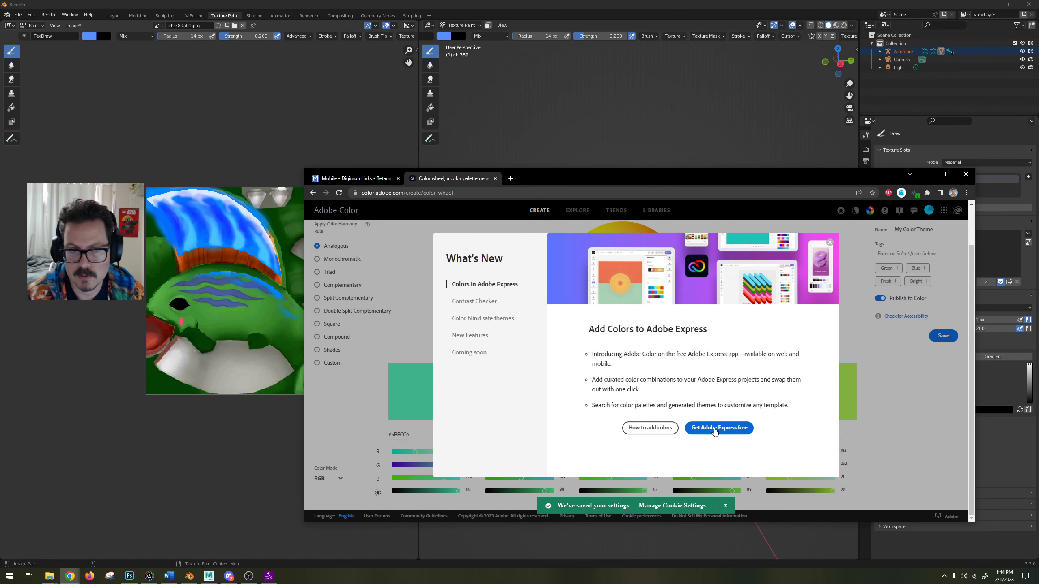
pyautogui.click(830, 242)
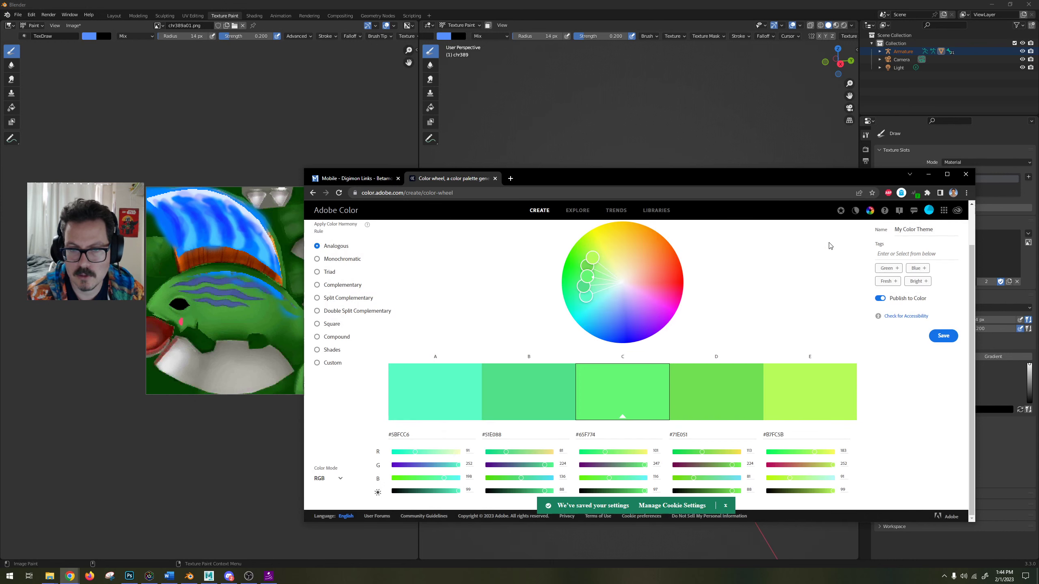
pyautogui.moveTo(526, 168); pyautogui.dragTo(525, 88)
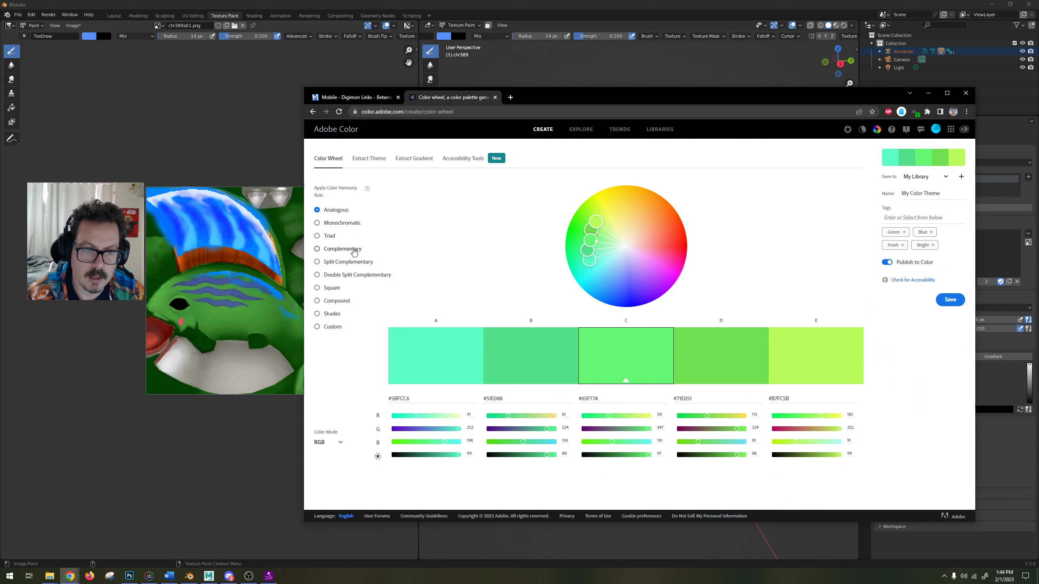
# Build a Complementary palette from blue #416AFA and golden yellow #FAC841, comparing it with the Split Complementary rule.
pyautogui.click(337, 249)
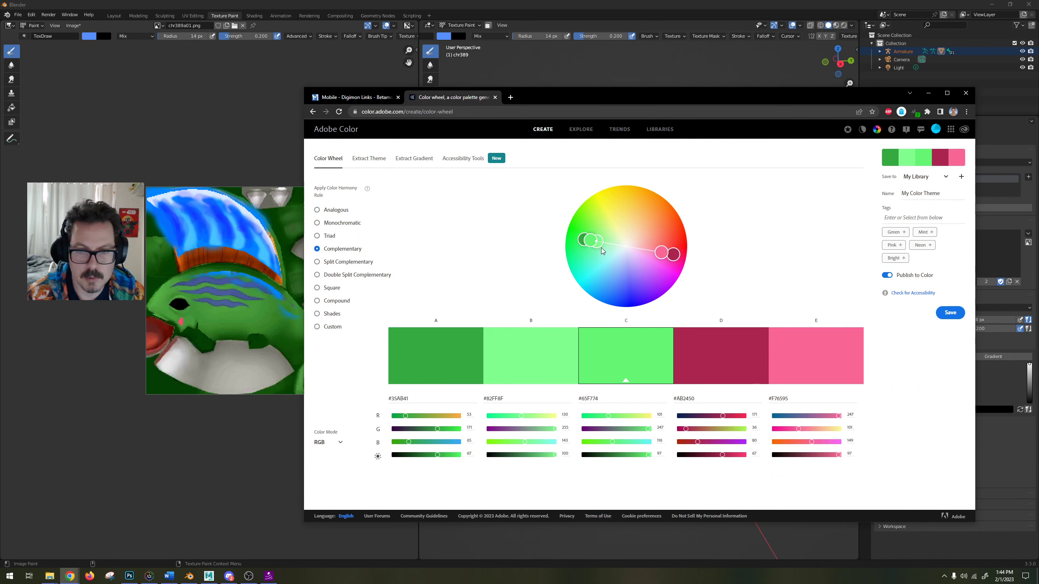
pyautogui.moveTo(588, 241); pyautogui.dragTo(615, 304)
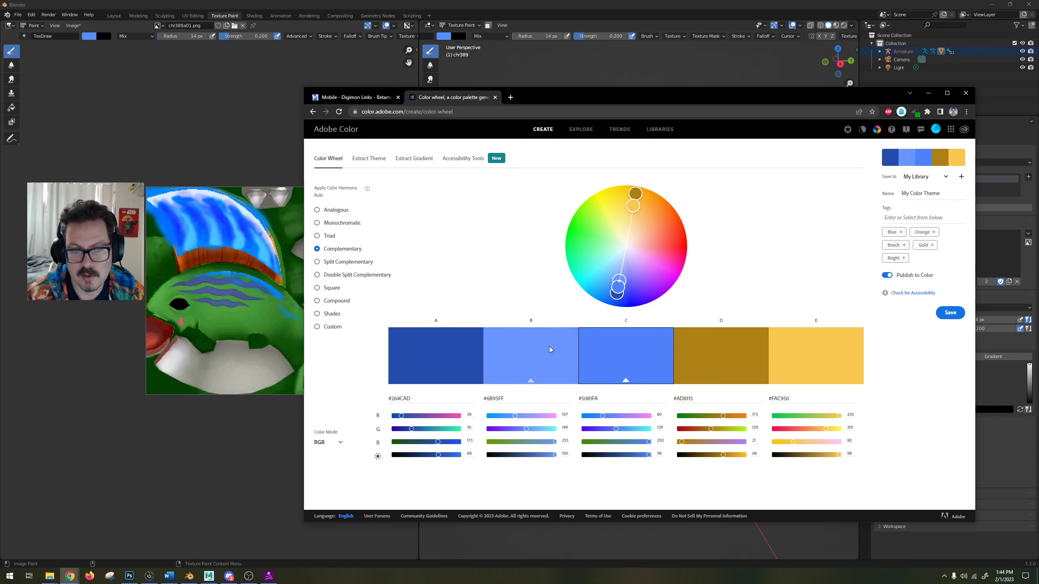
pyautogui.click(340, 264)
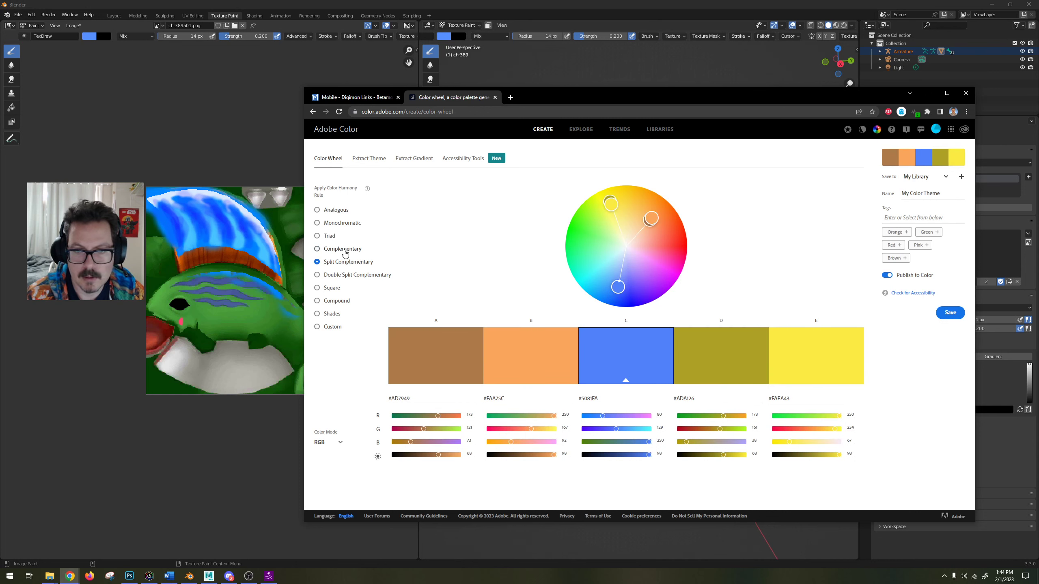
pyautogui.moveTo(619, 287)
pyautogui.mouseDown()
pyautogui.moveTo(629, 287)
pyautogui.moveTo(620, 279)
pyautogui.moveTo(615, 289)
pyautogui.mouseUp()
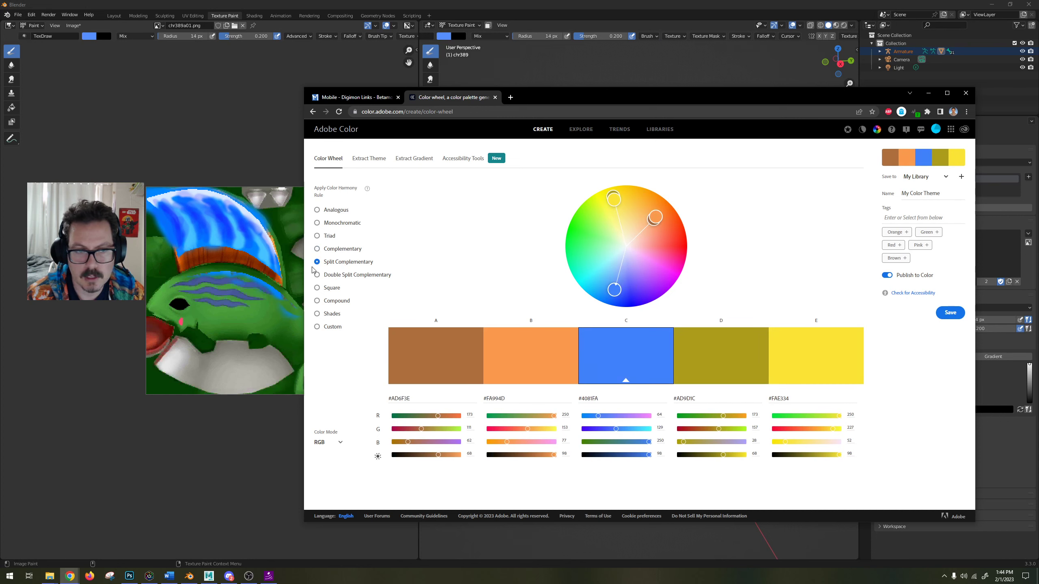
pyautogui.click(327, 249)
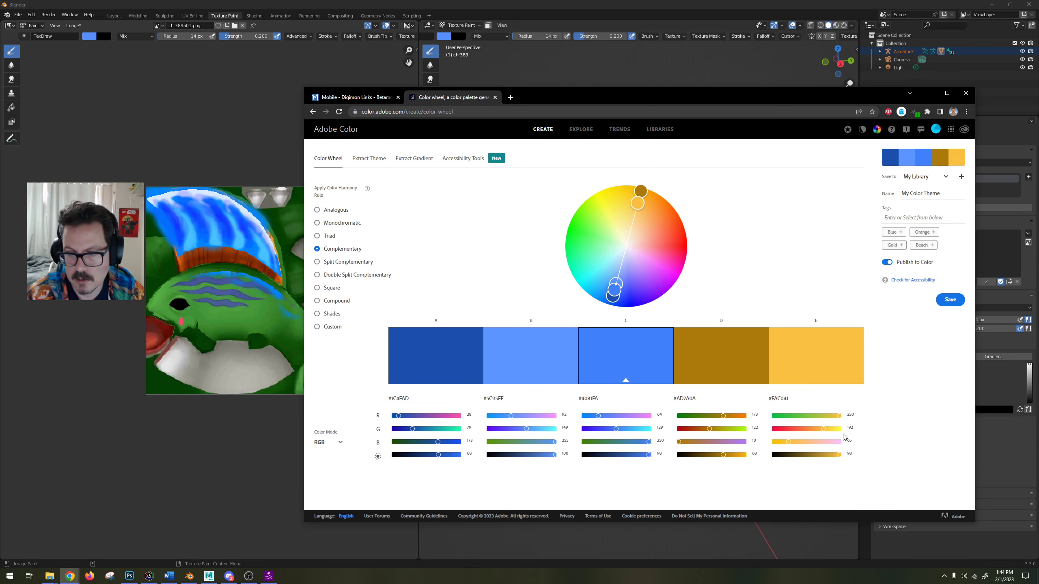
pyautogui.moveTo(825, 427); pyautogui.dragTo(827, 428)
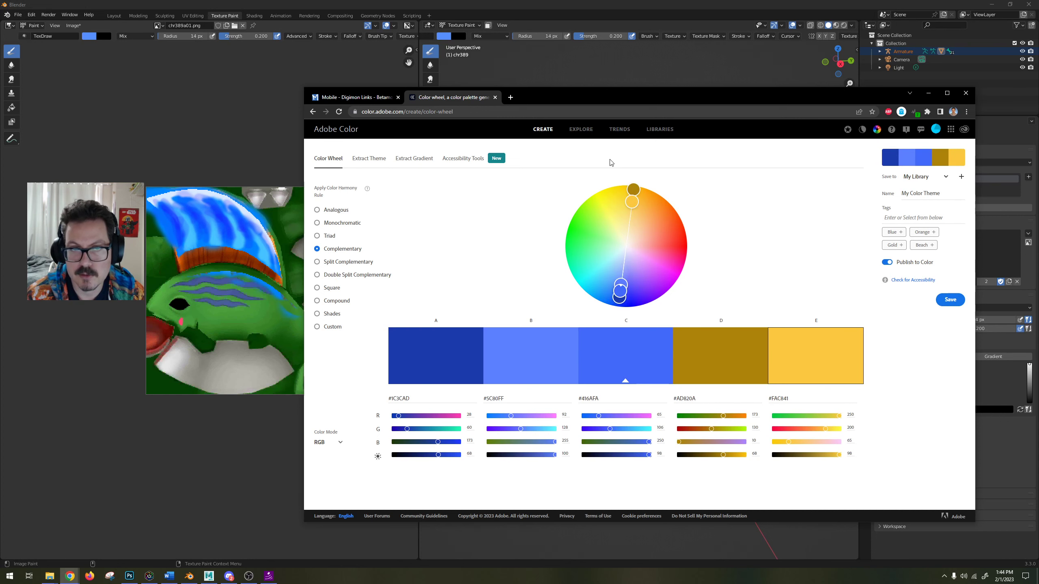
# Switch back to Blender and start painting the uppermost body stripe in bright yellow at brush strength 1.000.
pyautogui.click(576, 5)
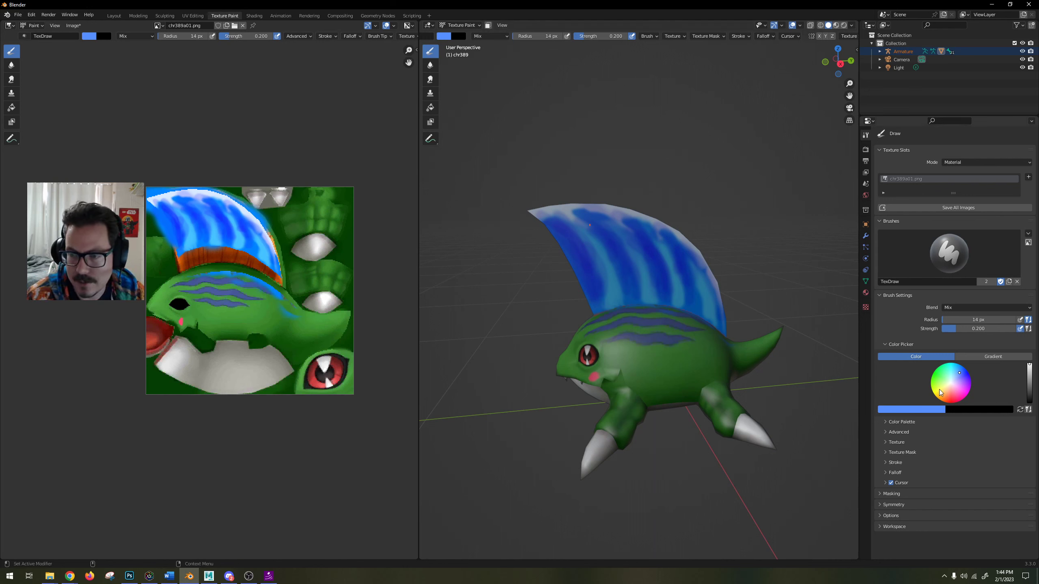
pyautogui.moveTo(939, 393); pyautogui.dragTo(936, 391)
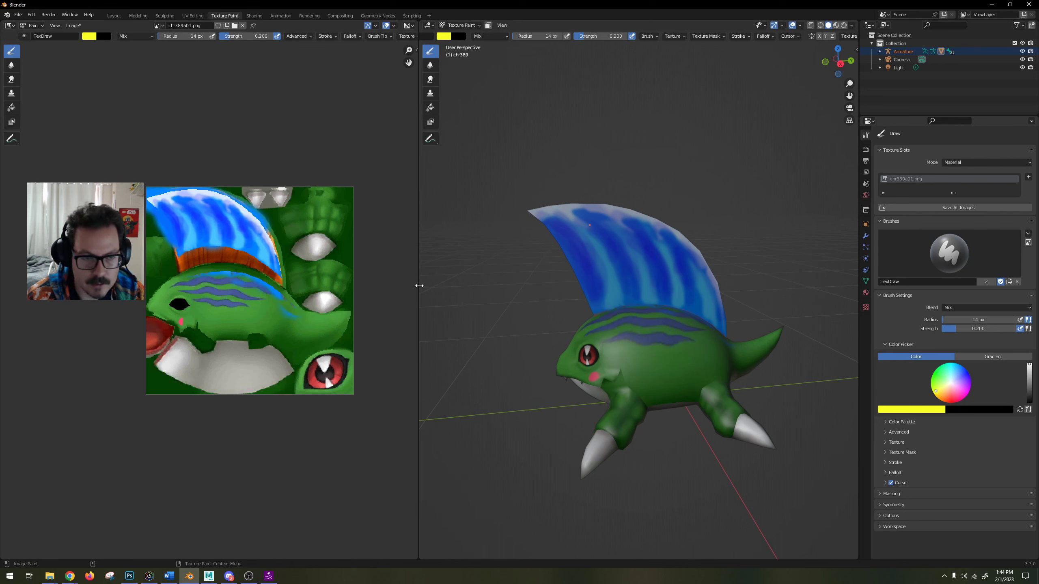
pyautogui.moveTo(633, 364)
pyautogui.mouseDown(button='middle')
pyautogui.moveTo(626, 343)
pyautogui.moveTo(593, 340)
pyautogui.mouseUp(button='middle')
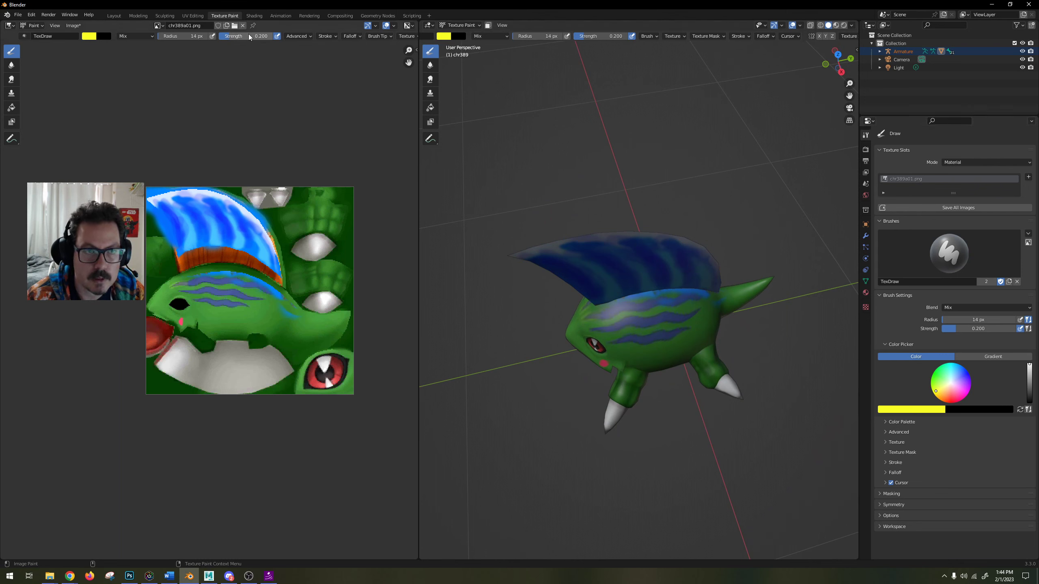
pyautogui.moveTo(250, 37); pyautogui.dragTo(278, 38)
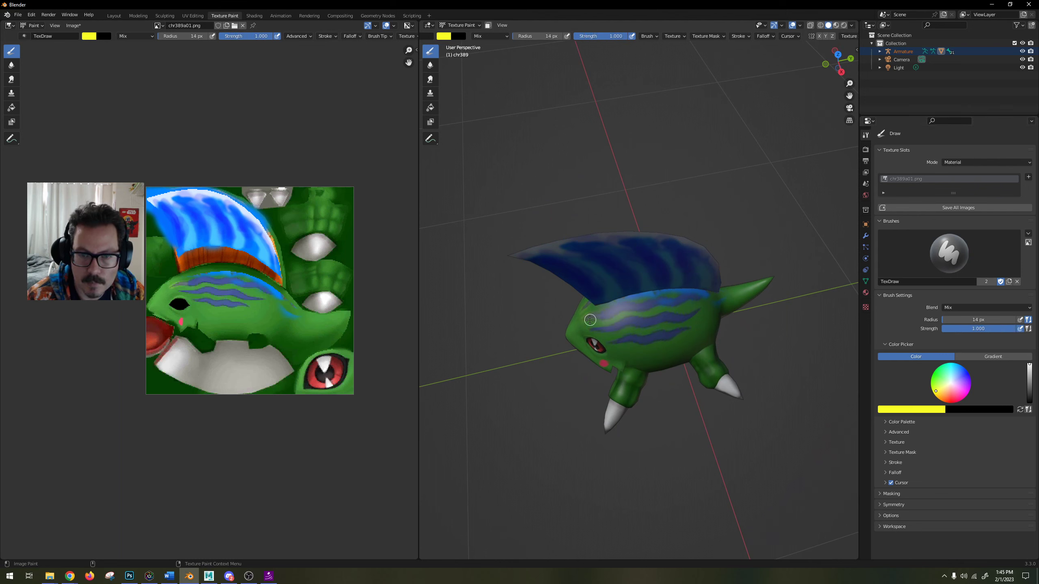
pyautogui.moveTo(586, 320)
pyautogui.mouseDown()
pyautogui.moveTo(585, 304)
pyautogui.moveTo(602, 313)
pyautogui.moveTo(634, 307)
pyautogui.mouseUp()
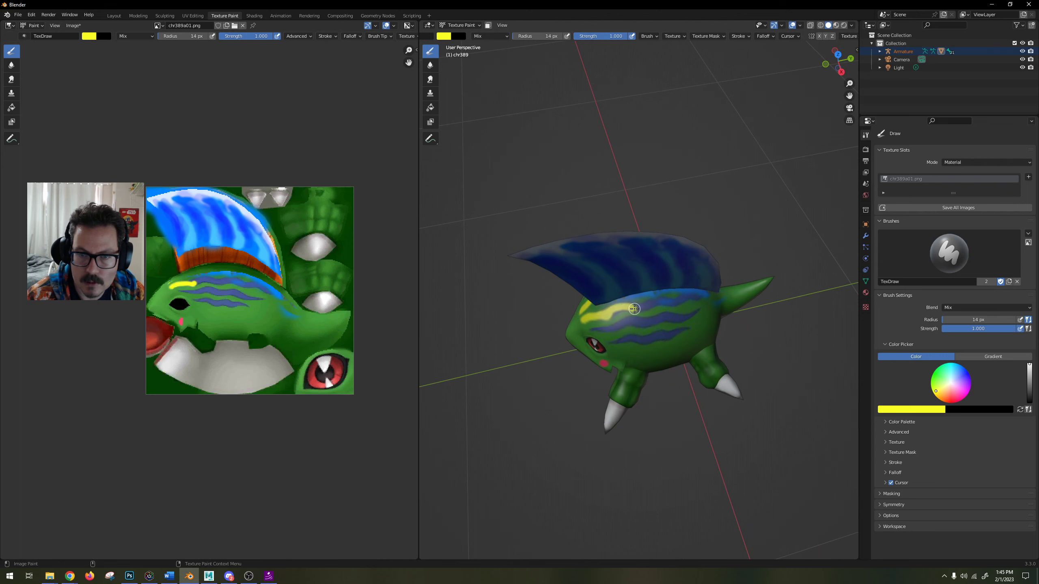
pyautogui.moveTo(650, 311); pyautogui.dragTo(578, 285, button='middle')
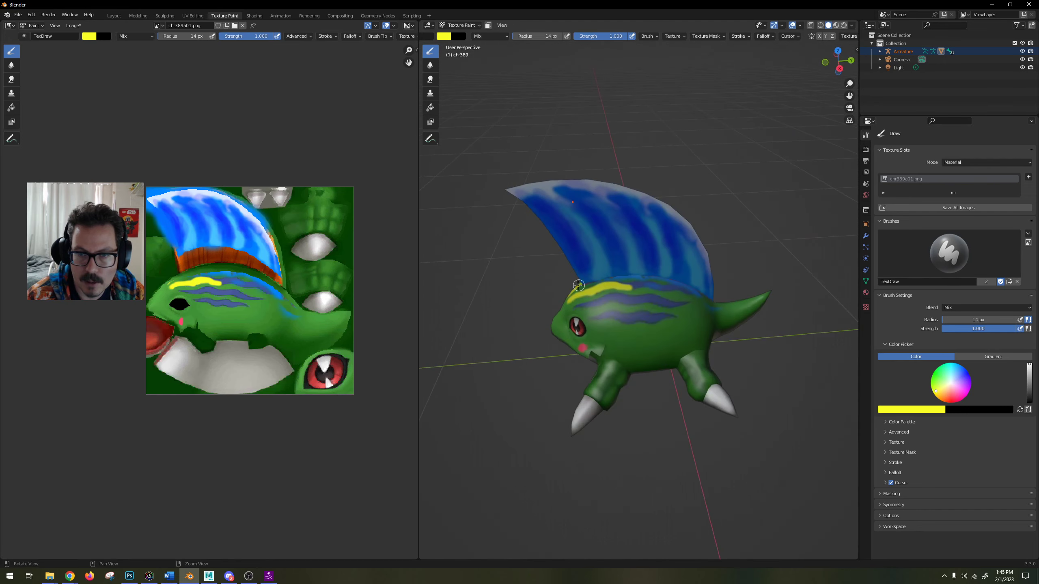
# Open the keymap preferences and review the available presets, keeping Industry Compatible.
pyautogui.click(32, 15)
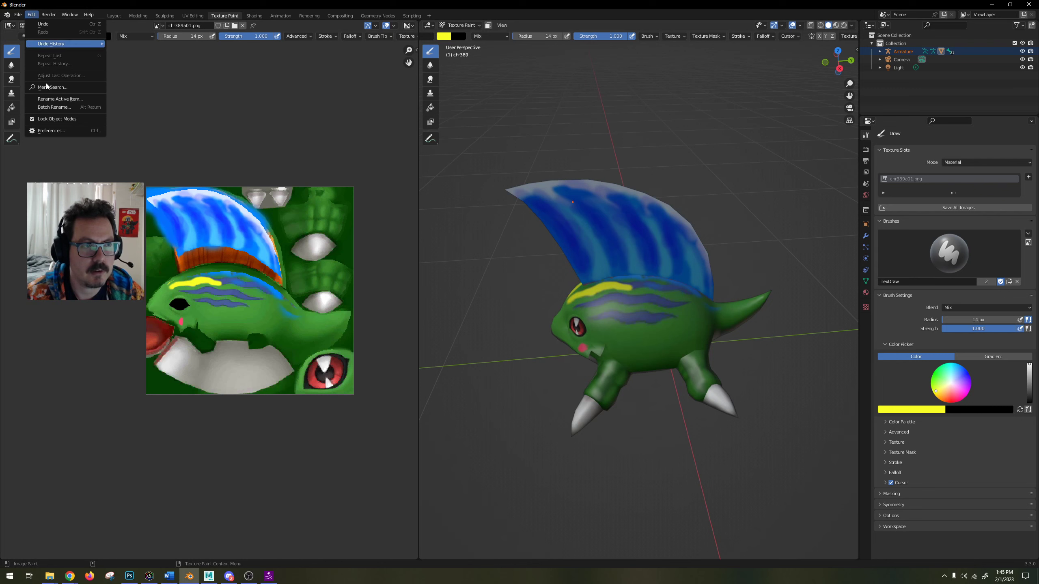
pyautogui.click(53, 131)
pyautogui.click(25, 135)
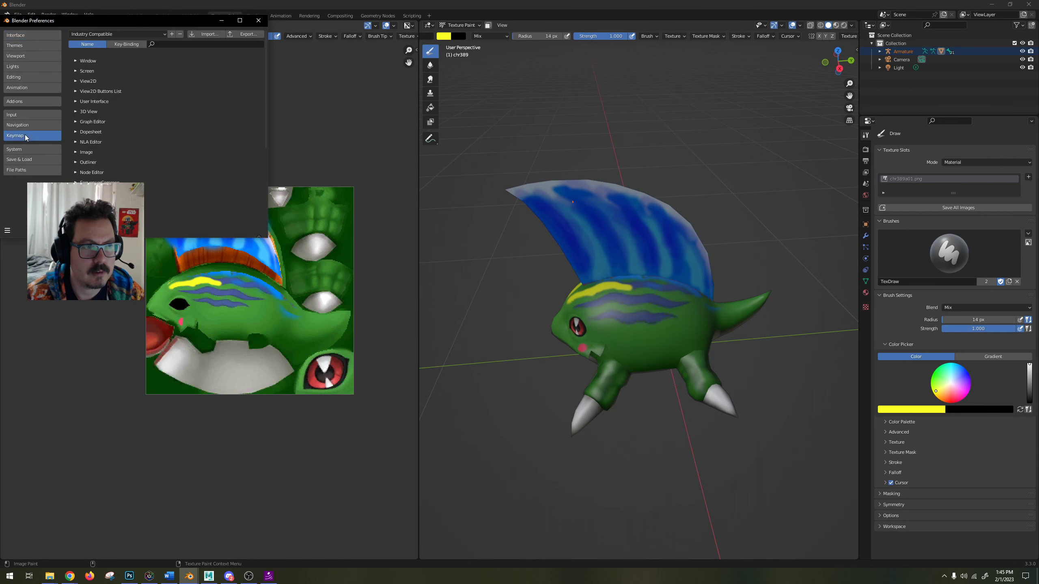
pyautogui.click(94, 36)
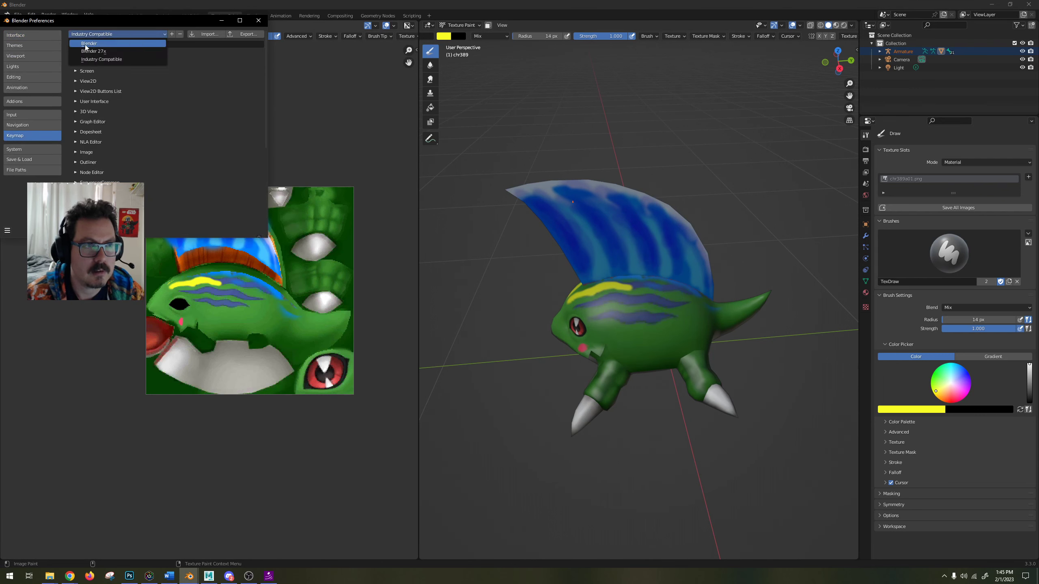
pyautogui.click(104, 61)
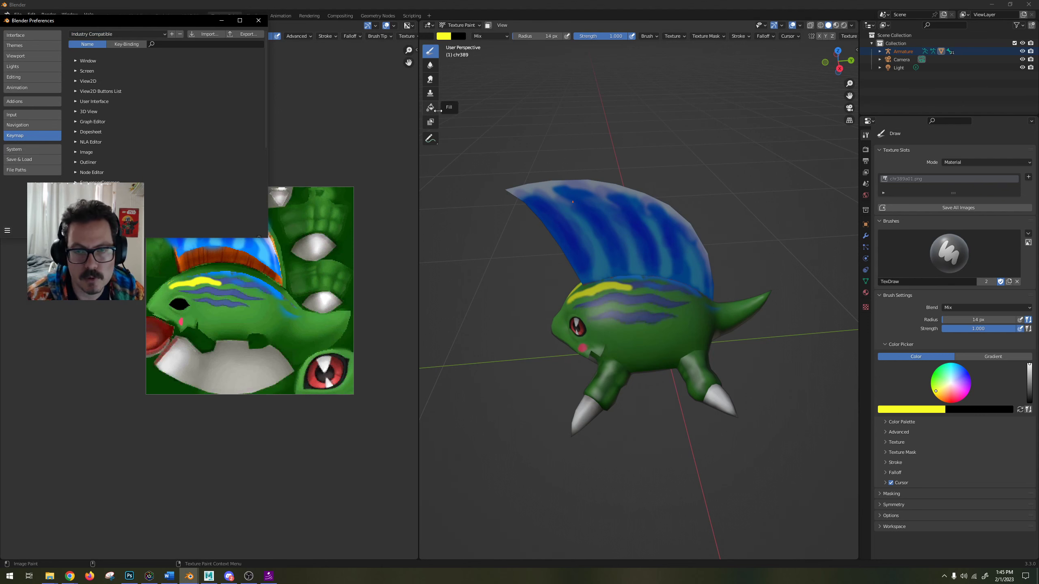
# Extend the uppermost yellow stripe along the back towards the tail, finishing it with a 26 px brush, and close the Preferences.
pyautogui.click(463, 6)
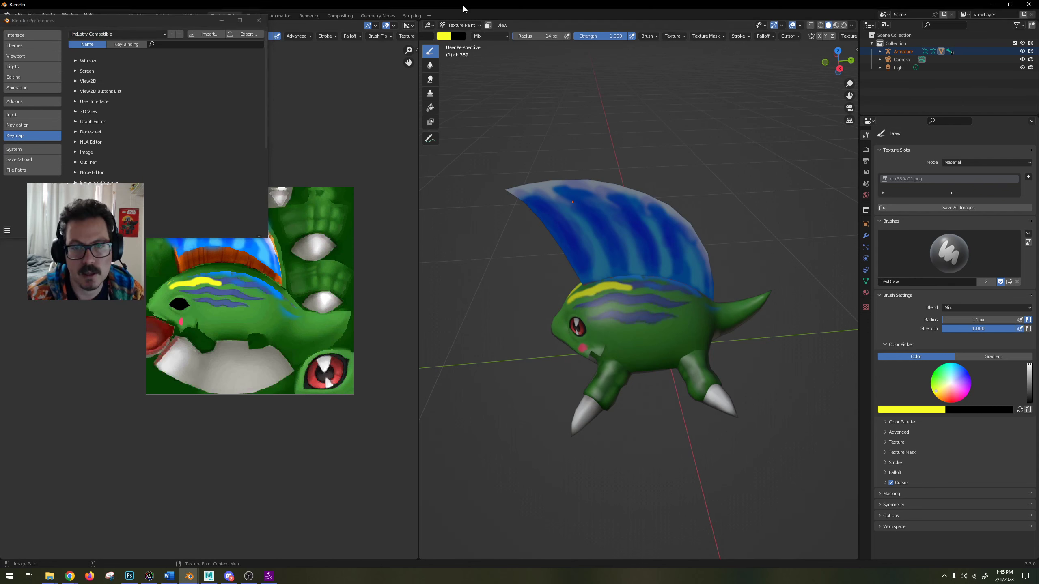
pyautogui.keyDown('alt'); pyautogui.moveTo(605, 282); pyautogui.dragTo(605, 303); pyautogui.keyUp('alt')
pyautogui.scroll(3, 633, 290)
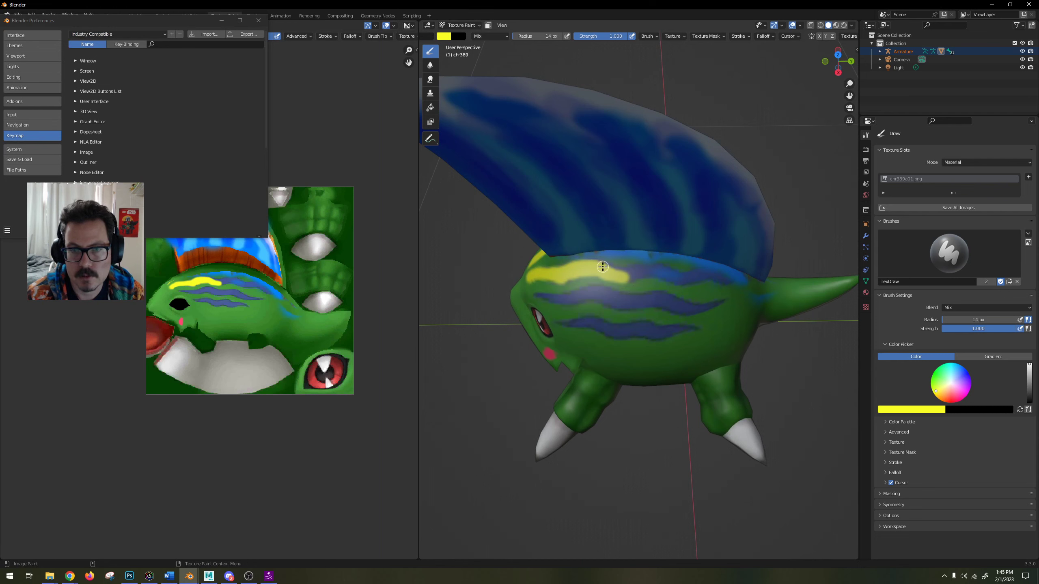
pyautogui.moveTo(618, 273); pyautogui.dragTo(663, 270)
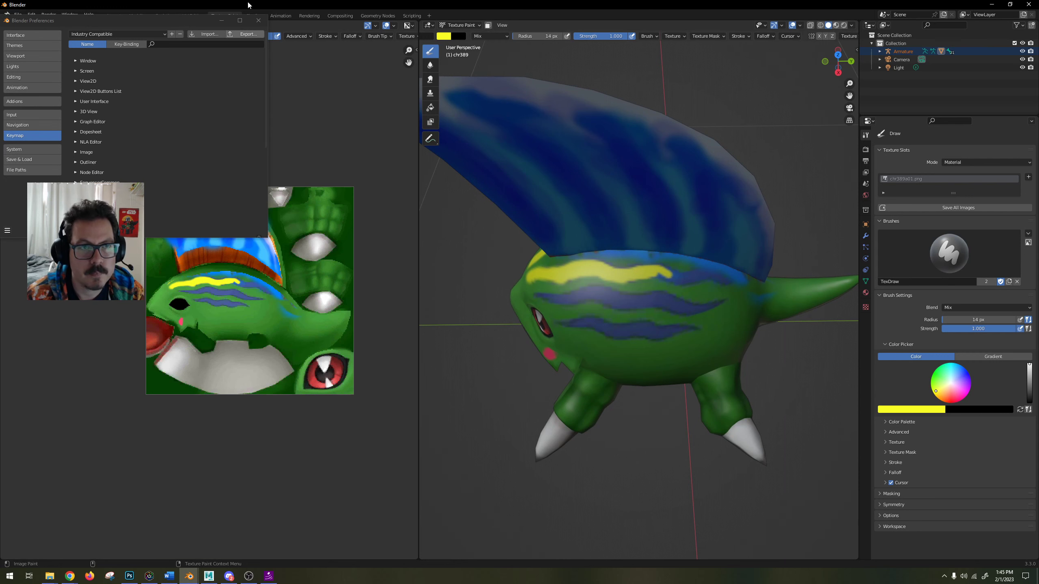
pyautogui.click(257, 21)
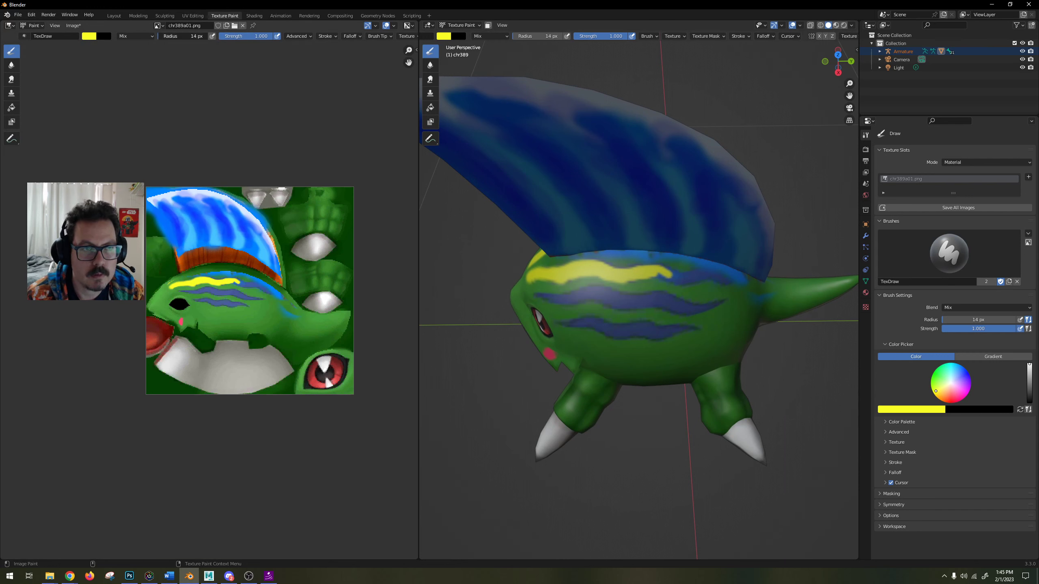
pyautogui.moveTo(185, 37); pyautogui.dragTo(196, 37)
pyautogui.moveTo(644, 272); pyautogui.dragTo(730, 281)
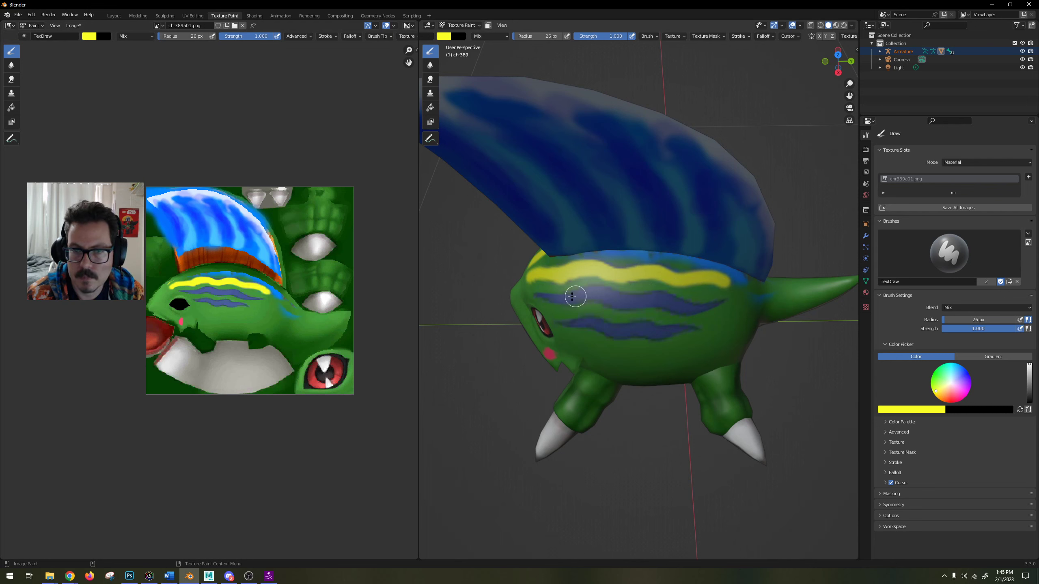
# Paint the middle body stripe yellow, using a 10 px brush to taper its ends and the tail end of the uppermost stripe.
pyautogui.moveTo(555, 299); pyautogui.dragTo(702, 306)
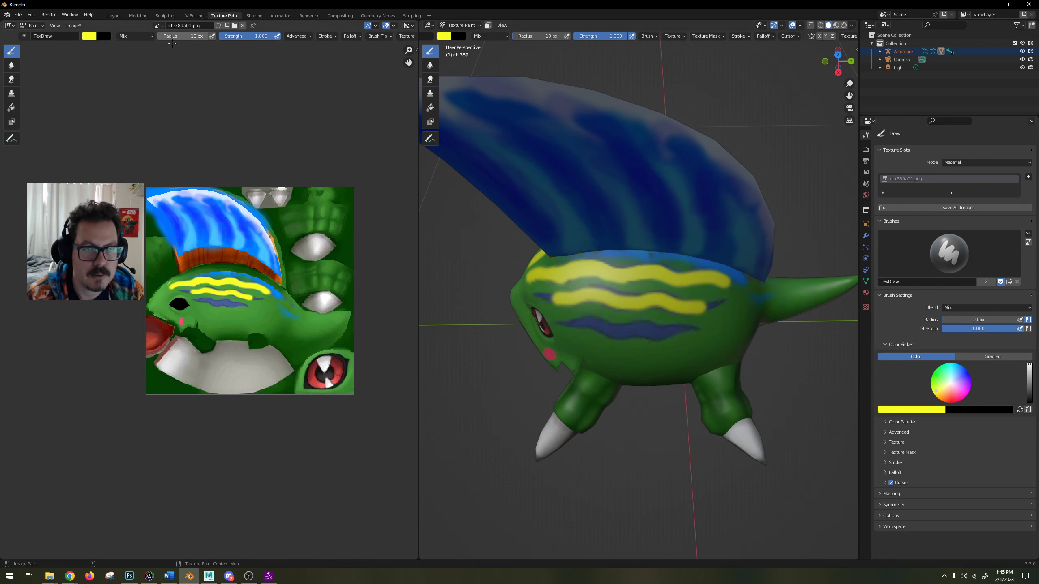
pyautogui.moveTo(535, 295); pyautogui.dragTo(558, 299)
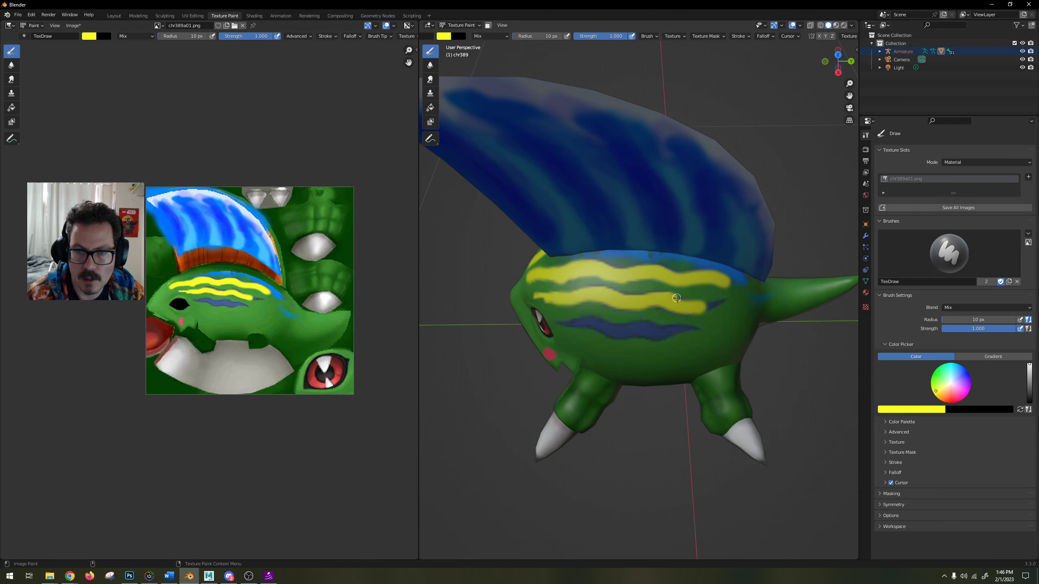
pyautogui.moveTo(710, 305); pyautogui.dragTo(730, 298)
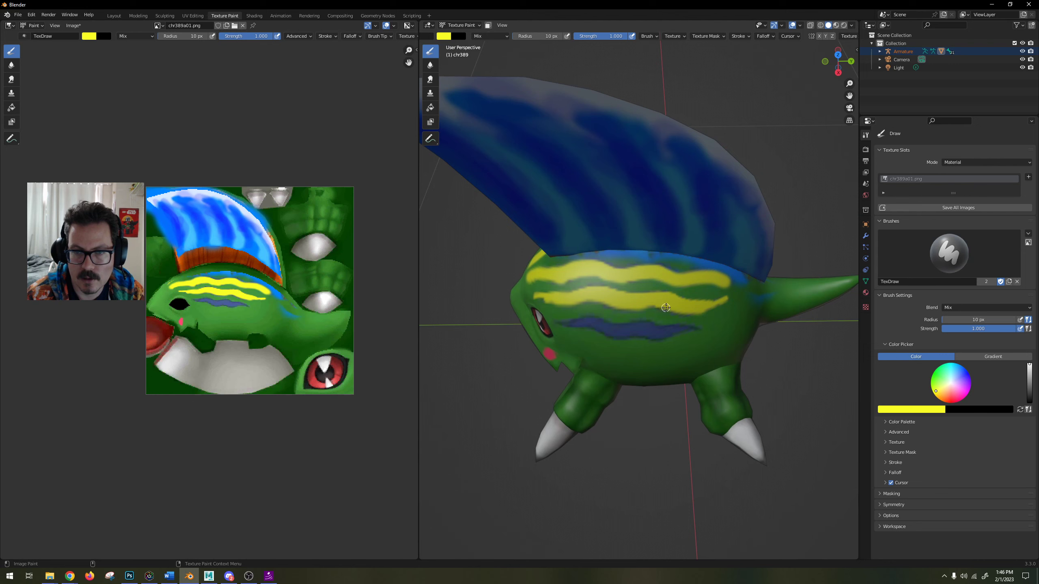
pyautogui.moveTo(666, 307); pyautogui.dragTo(692, 312)
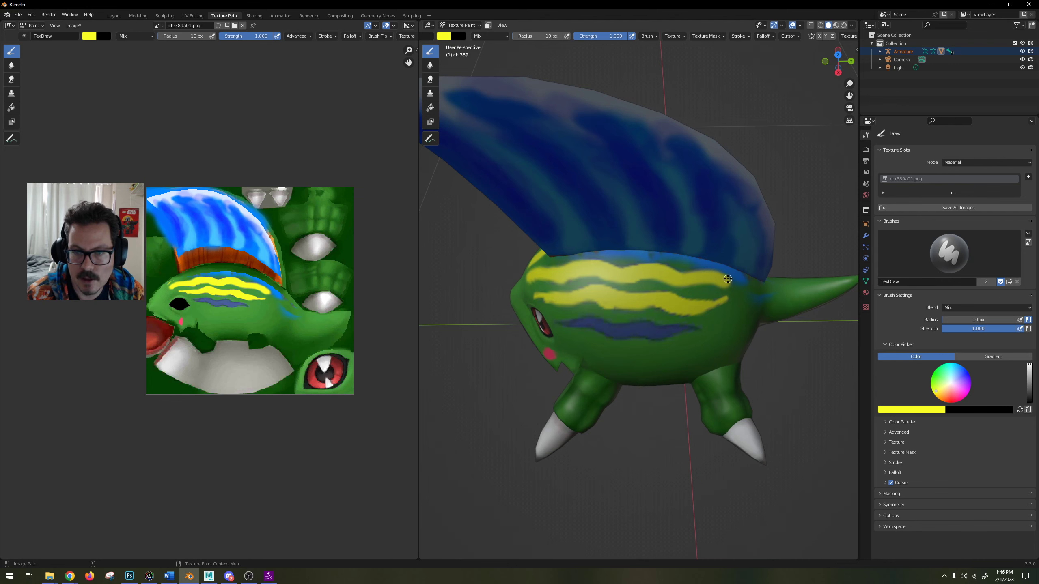
pyautogui.moveTo(728, 279); pyautogui.dragTo(756, 281)
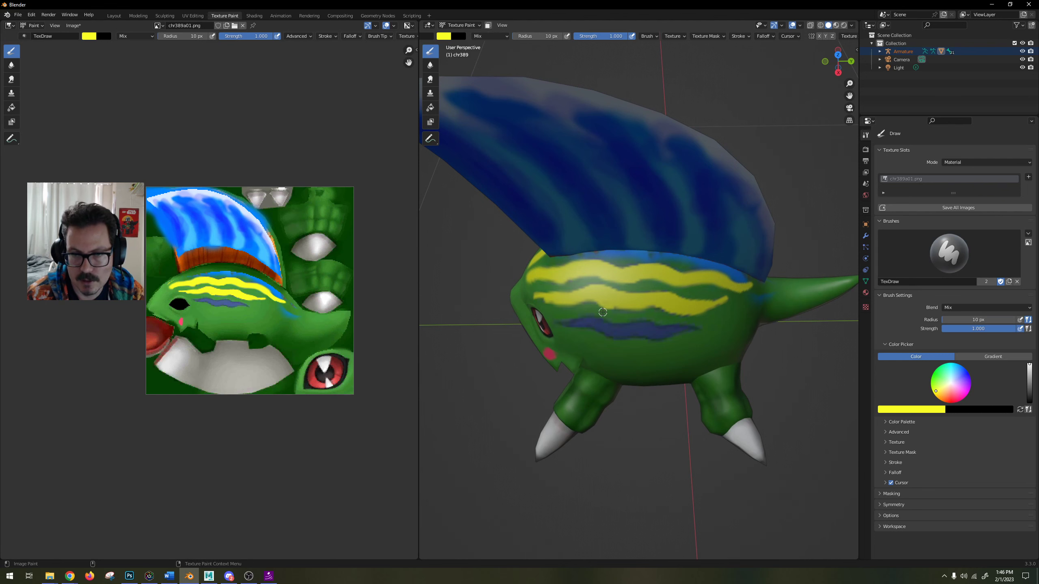
# Paint the lowest body stripe yellow over its remaining blue with the 10 px brush.
pyautogui.moveTo(603, 312); pyautogui.dragTo(544, 362, button='middle')
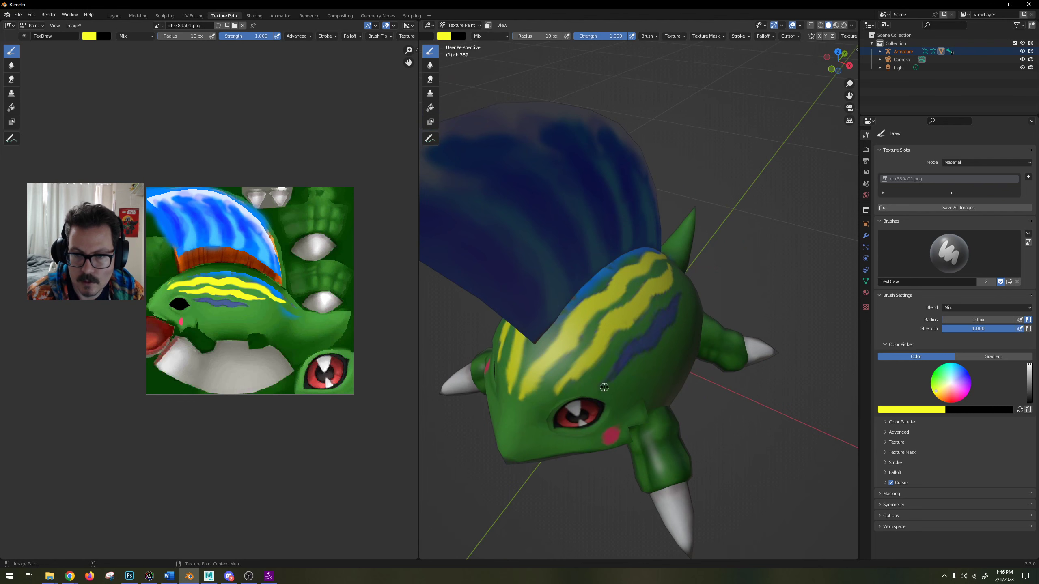
pyautogui.moveTo(630, 352); pyautogui.dragTo(643, 346)
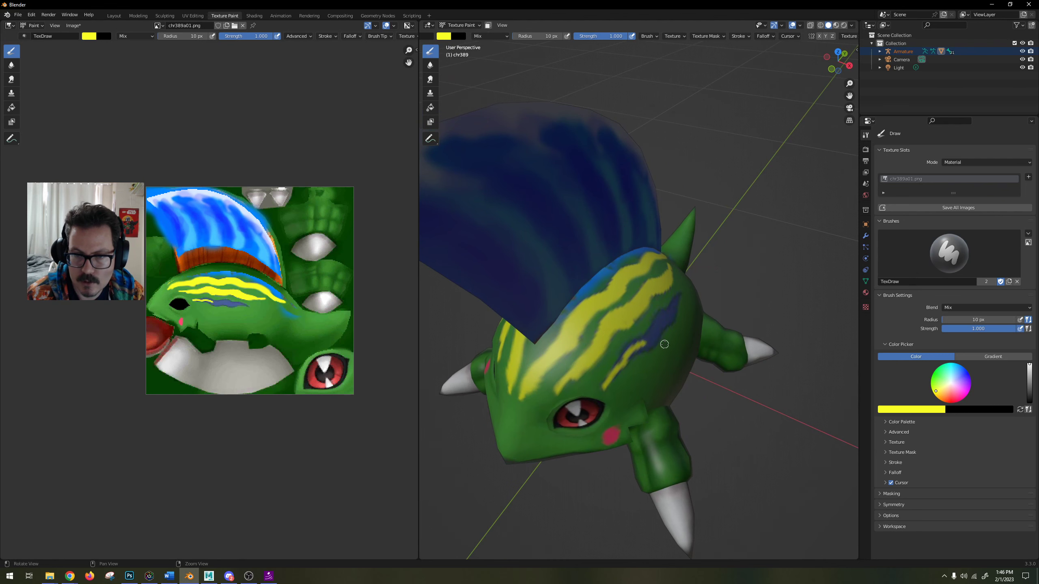
pyautogui.moveTo(643, 346); pyautogui.dragTo(568, 325, button='middle')
pyautogui.moveTo(582, 321)
pyautogui.mouseDown()
pyautogui.moveTo(628, 339)
pyautogui.moveTo(600, 330)
pyautogui.moveTo(611, 339)
pyautogui.moveTo(640, 339)
pyautogui.moveTo(605, 328)
pyautogui.moveTo(636, 325)
pyautogui.moveTo(656, 330)
pyautogui.moveTo(606, 331)
pyautogui.moveTo(665, 345)
pyautogui.moveTo(702, 338)
pyautogui.moveTo(645, 330)
pyautogui.moveTo(700, 338)
pyautogui.moveTo(651, 338)
pyautogui.mouseUp()
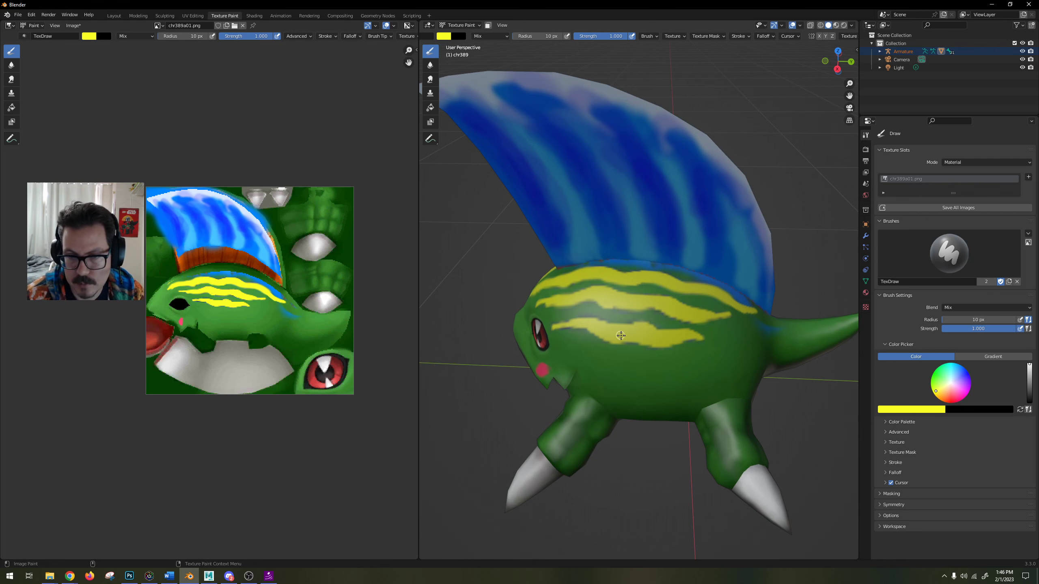
# Set the brush colour to orange and paint the snout, back ridge and tail on the flat texture image.
pyautogui.keyDown('alt'); pyautogui.moveTo(500, 320); pyautogui.dragTo(583, 329); pyautogui.keyUp('alt')
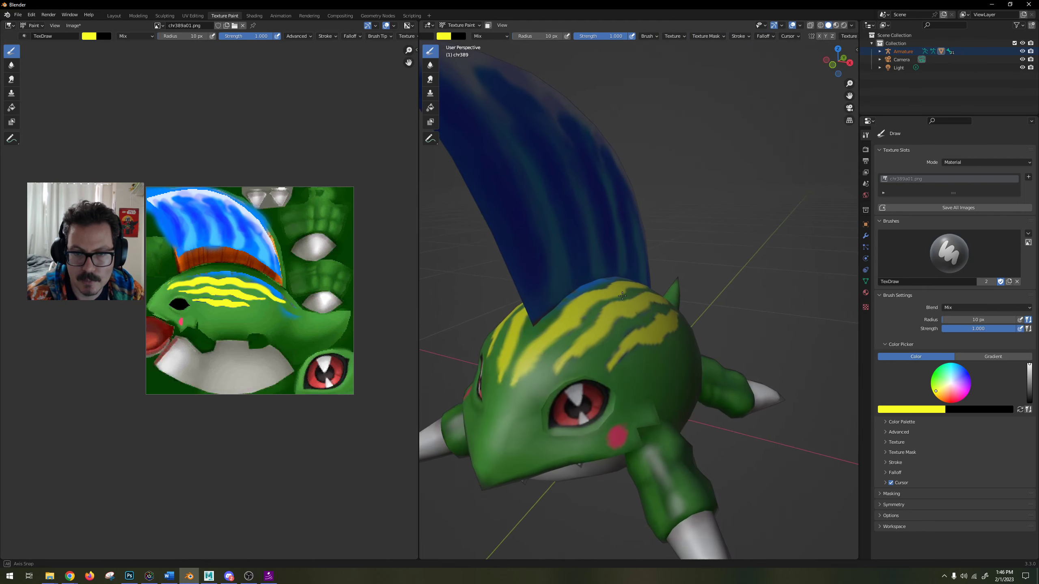
pyautogui.scroll(-10, 591, 347)
pyautogui.scroll(7, 590, 346)
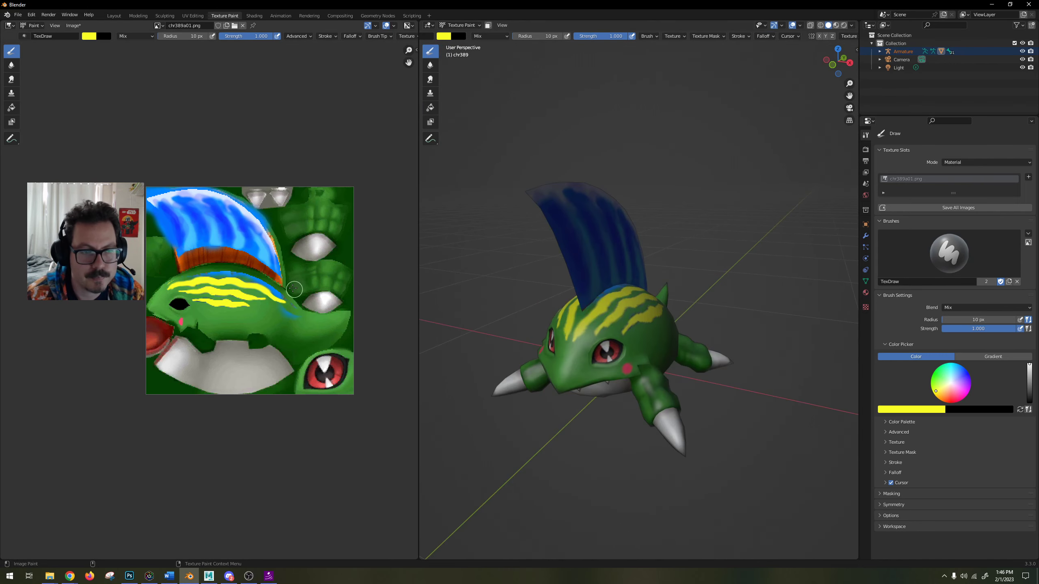
pyautogui.keyDown('alt'); pyautogui.moveTo(512, 327); pyautogui.dragTo(668, 334); pyautogui.keyUp('alt')
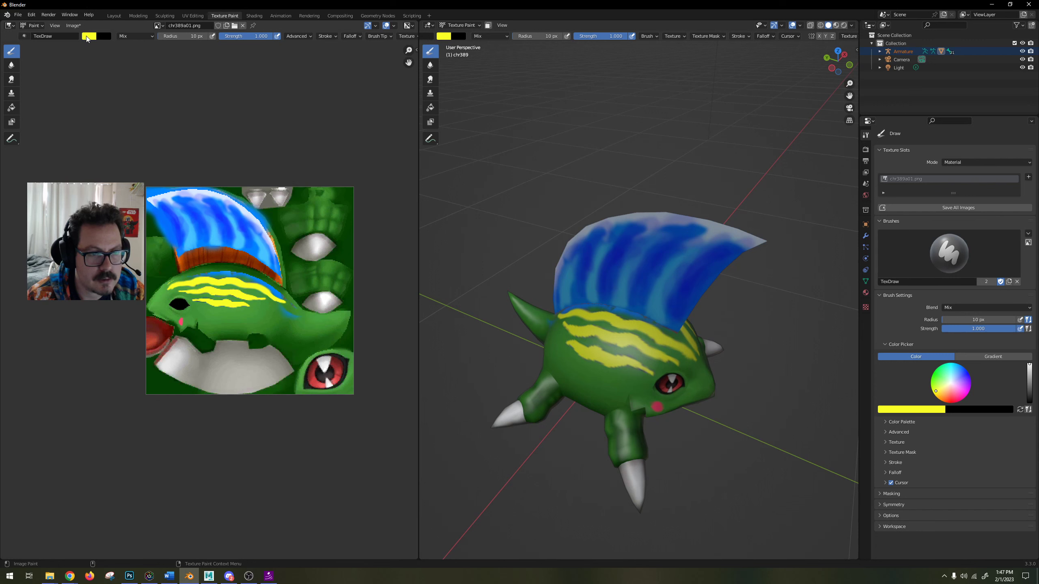
pyautogui.click(86, 39)
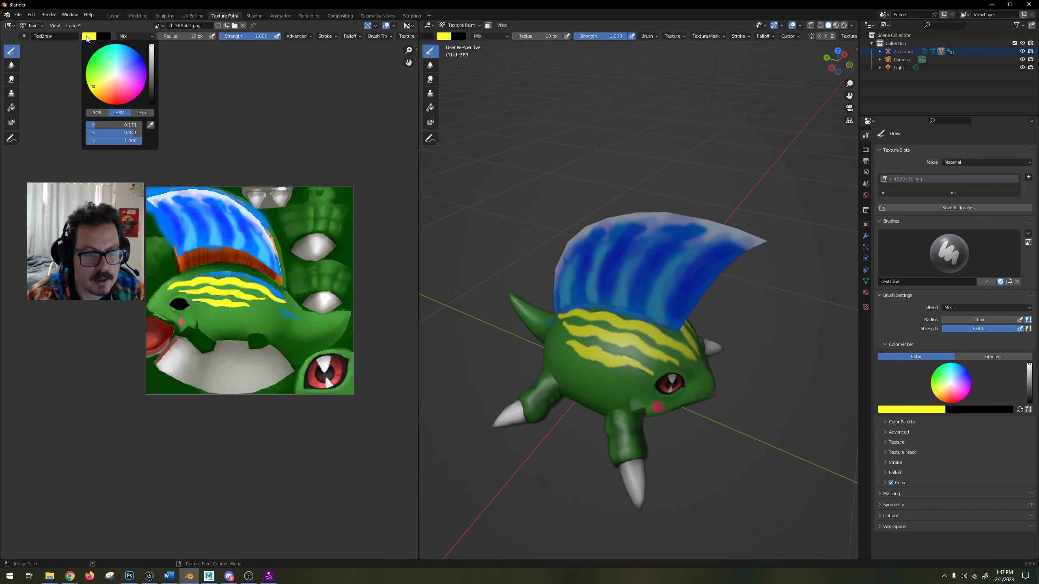
pyautogui.click(91, 41)
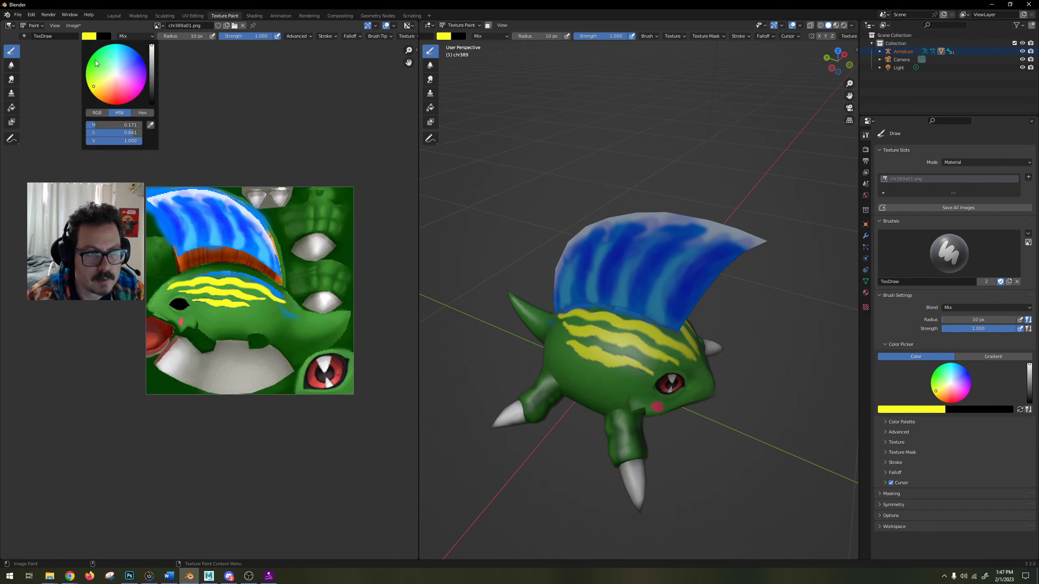
pyautogui.moveTo(106, 91); pyautogui.dragTo(107, 98)
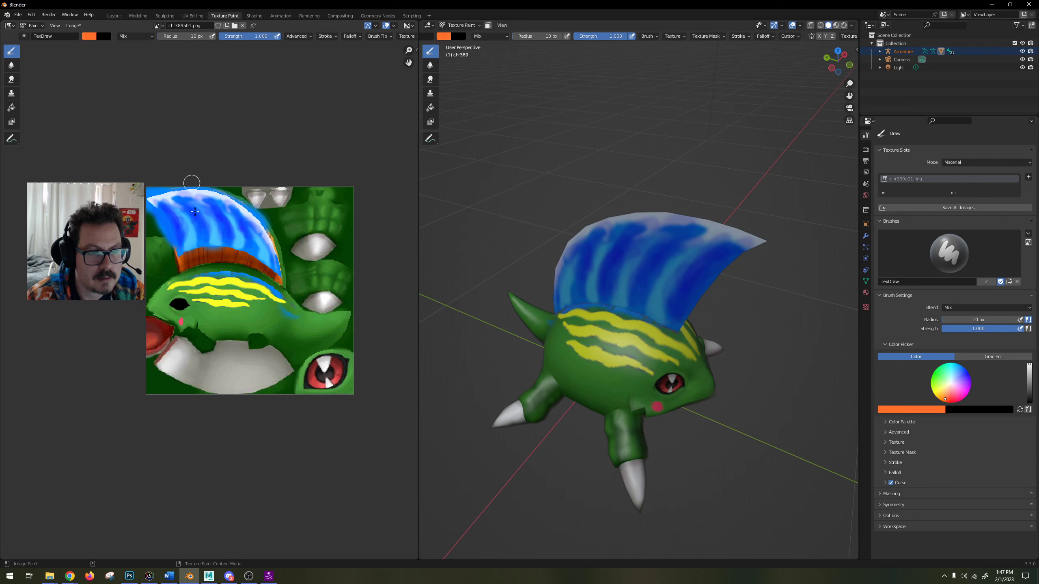
pyautogui.moveTo(163, 293)
pyautogui.mouseDown()
pyautogui.moveTo(155, 304)
pyautogui.moveTo(171, 283)
pyautogui.moveTo(252, 272)
pyautogui.moveTo(301, 314)
pyautogui.moveTo(345, 316)
pyautogui.moveTo(296, 361)
pyautogui.moveTo(283, 345)
pyautogui.moveTo(303, 348)
pyautogui.moveTo(343, 328)
pyautogui.mouseUp()
pyautogui.moveTo(470, 323); pyautogui.dragTo(553, 316, button='middle')
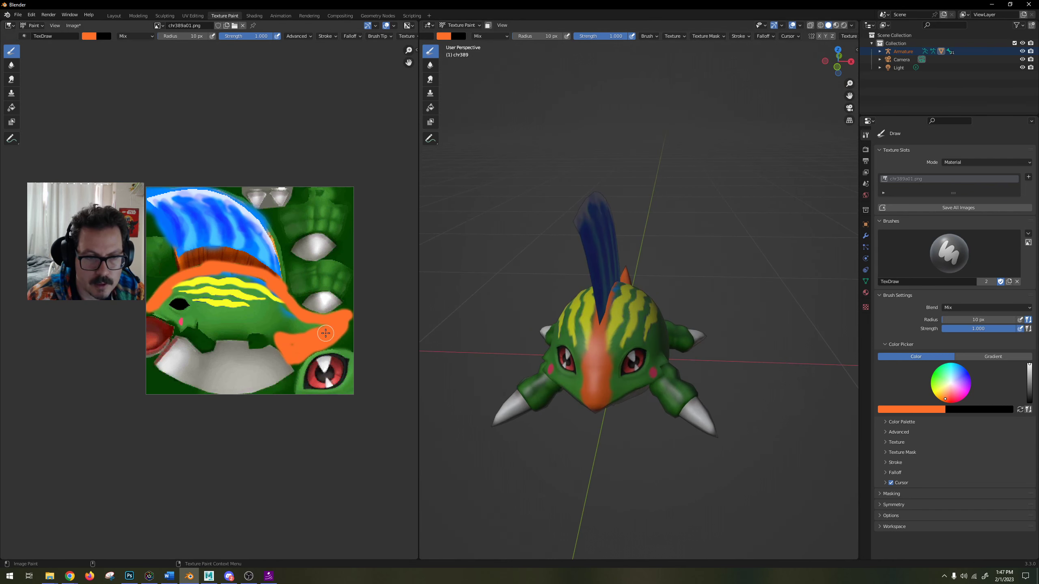
pyautogui.moveTo(325, 333)
pyautogui.mouseDown()
pyautogui.moveTo(287, 319)
pyautogui.moveTo(312, 325)
pyautogui.mouseUp()
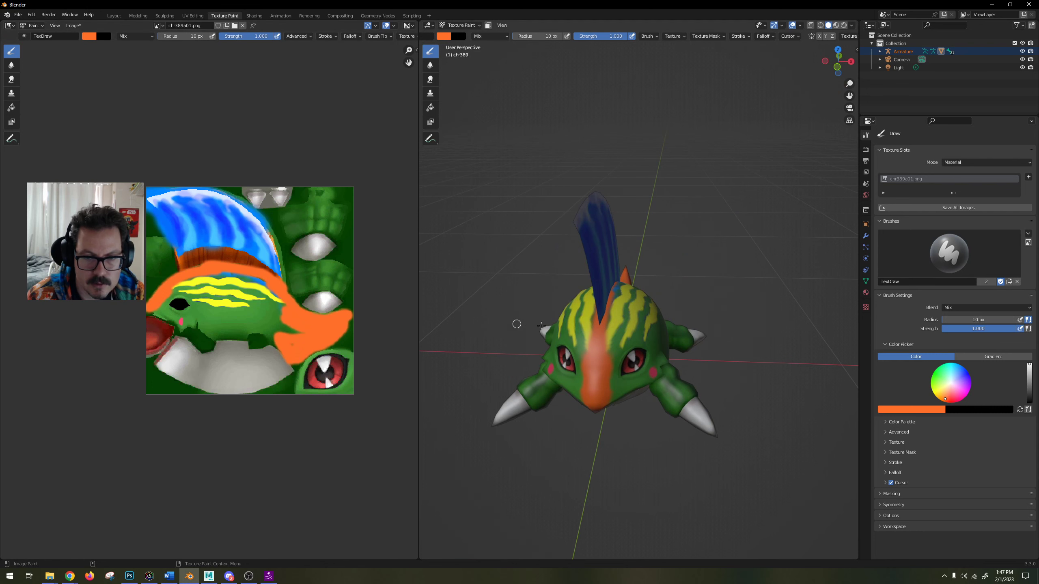
# Enlarge the brush radius to 42 px and cover the rest of the green, striped body with orange on the texture image.
pyautogui.moveTo(541, 325); pyautogui.dragTo(450, 319, button='middle')
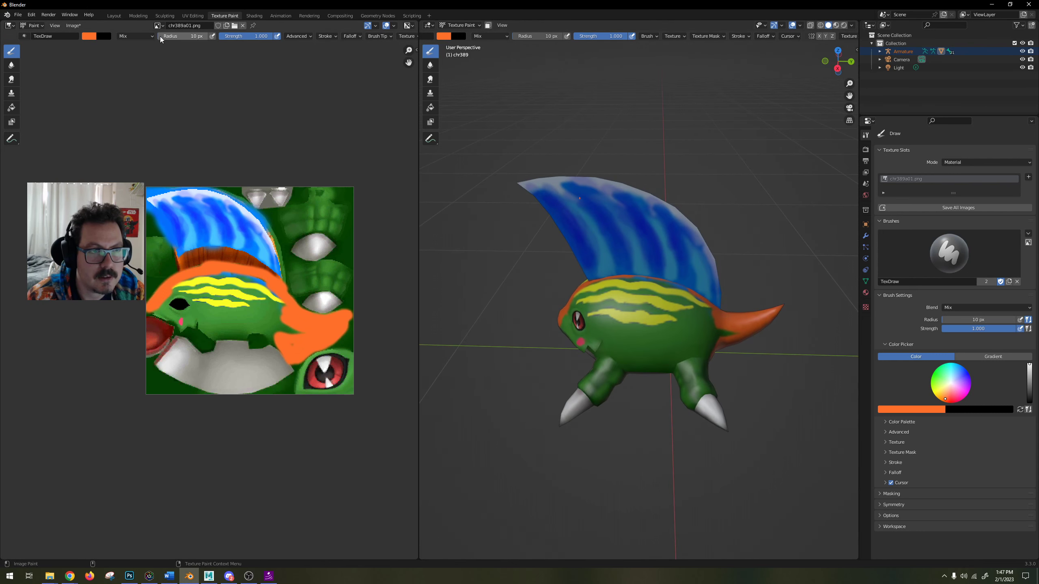
pyautogui.moveTo(160, 36); pyautogui.dragTo(188, 36)
pyautogui.moveTo(603, 325); pyautogui.dragTo(639, 312, button='middle')
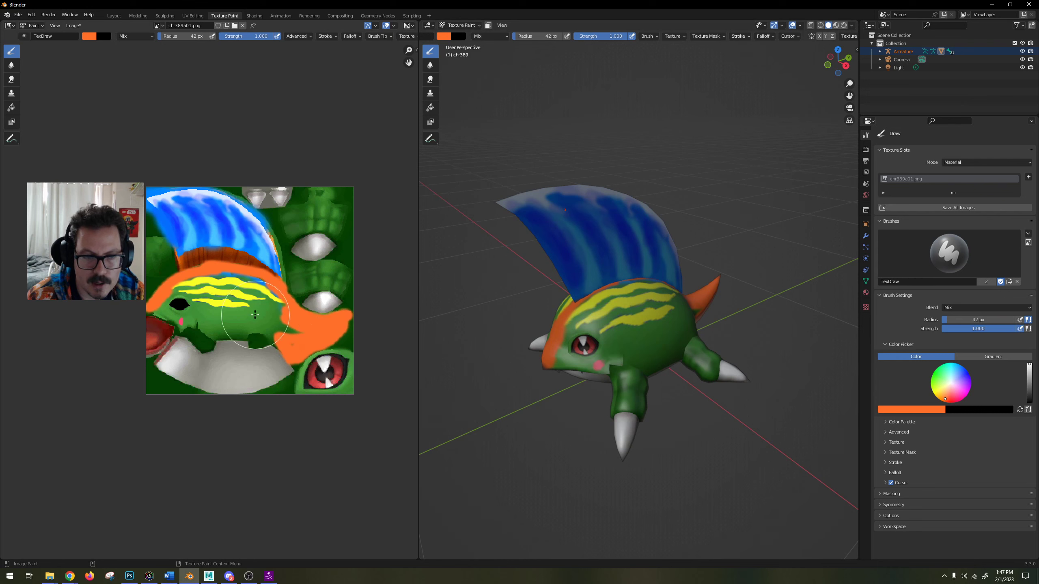
pyautogui.moveTo(255, 315)
pyautogui.mouseDown()
pyautogui.moveTo(284, 322)
pyautogui.moveTo(231, 282)
pyautogui.moveTo(167, 301)
pyautogui.moveTo(292, 334)
pyautogui.moveTo(190, 322)
pyautogui.moveTo(178, 309)
pyautogui.mouseUp()
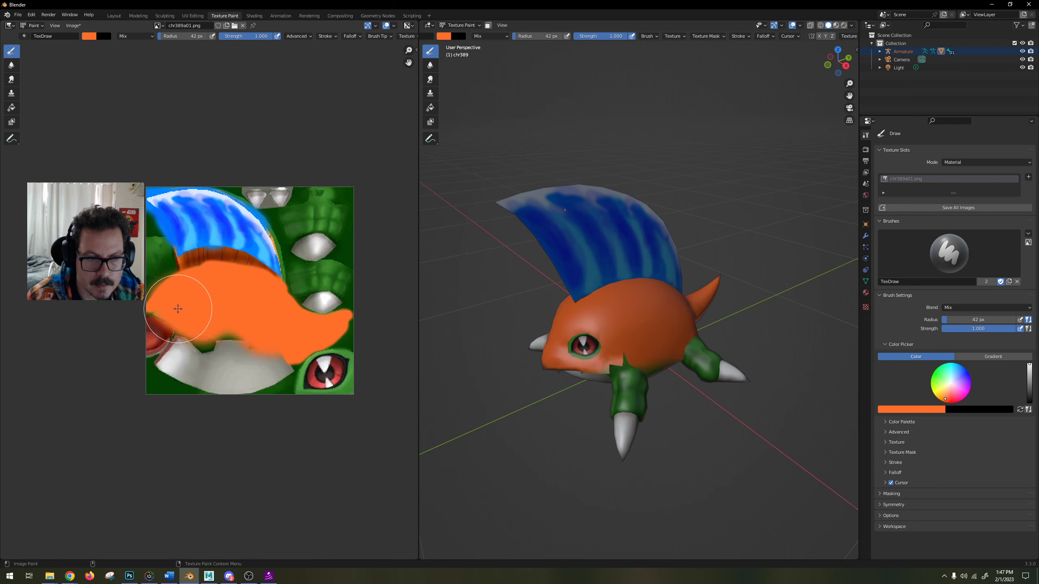
pyautogui.moveTo(606, 328)
pyautogui.mouseDown(button='middle')
pyautogui.moveTo(683, 312)
pyautogui.moveTo(605, 379)
pyautogui.mouseUp(button='middle')
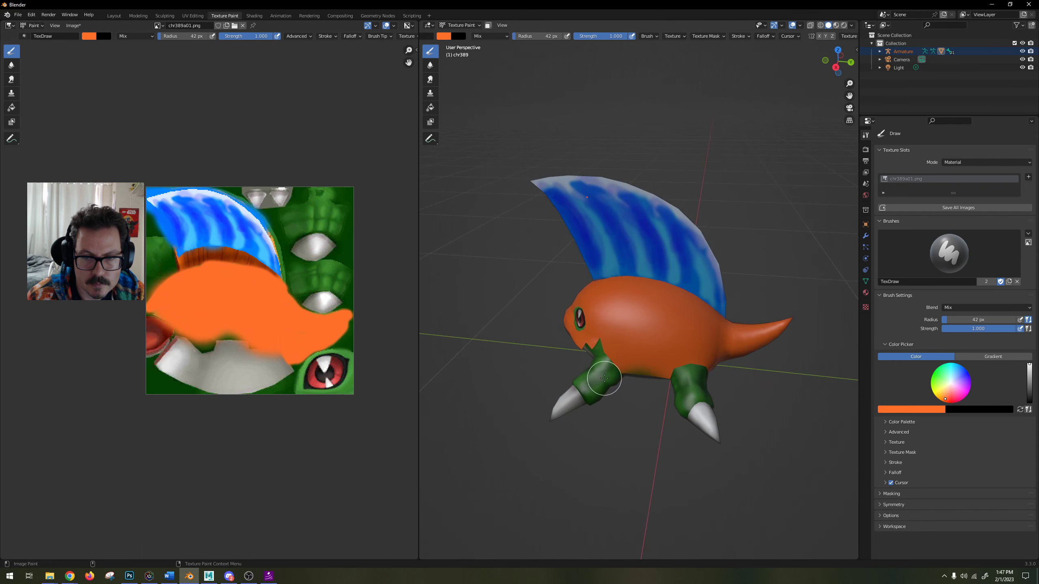
# Paint the green skin of the front legs orange down to the claws on the 3D model with the 42 px brush.
pyautogui.moveTo(604, 379)
pyautogui.mouseDown()
pyautogui.moveTo(599, 332)
pyautogui.moveTo(586, 345)
pyautogui.mouseUp()
pyautogui.moveTo(587, 346)
pyautogui.mouseDown(button='middle')
pyautogui.moveTo(644, 356)
pyautogui.moveTo(610, 361)
pyautogui.moveTo(617, 368)
pyautogui.moveTo(651, 327)
pyautogui.mouseUp(button='middle')
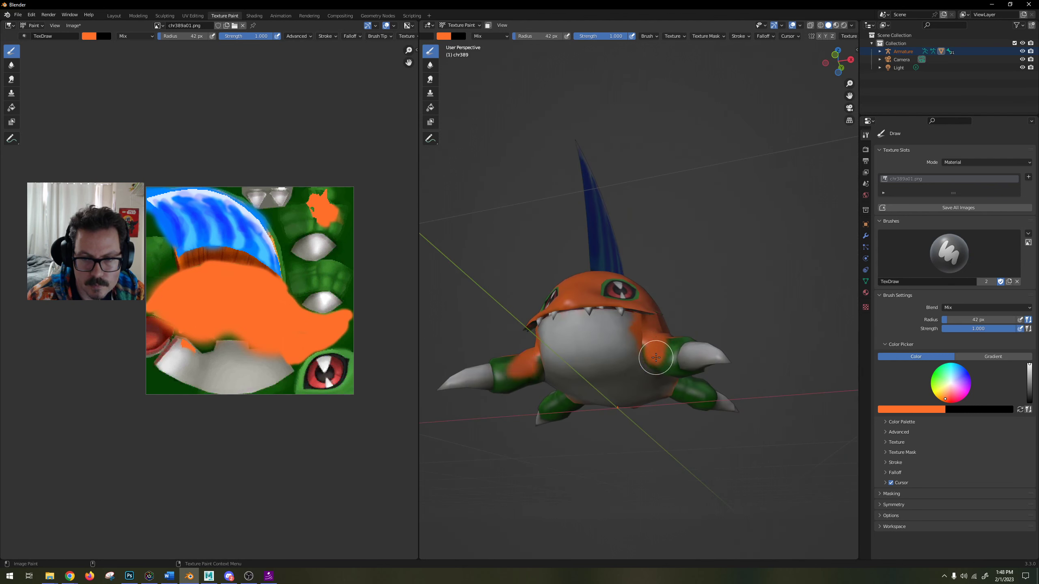
pyautogui.moveTo(656, 358); pyautogui.dragTo(658, 350)
pyautogui.moveTo(658, 350)
pyautogui.mouseDown(button='middle')
pyautogui.moveTo(680, 325)
pyautogui.moveTo(659, 320)
pyautogui.mouseUp(button='middle')
pyautogui.moveTo(629, 297); pyautogui.dragTo(647, 328)
pyautogui.moveTo(648, 327); pyautogui.dragTo(656, 290, button='middle')
pyautogui.moveTo(656, 288)
pyautogui.mouseDown()
pyautogui.moveTo(673, 309)
pyautogui.moveTo(679, 281)
pyautogui.moveTo(691, 288)
pyautogui.moveTo(679, 280)
pyautogui.mouseUp()
pyautogui.moveTo(680, 280); pyautogui.dragTo(686, 382, button='middle')
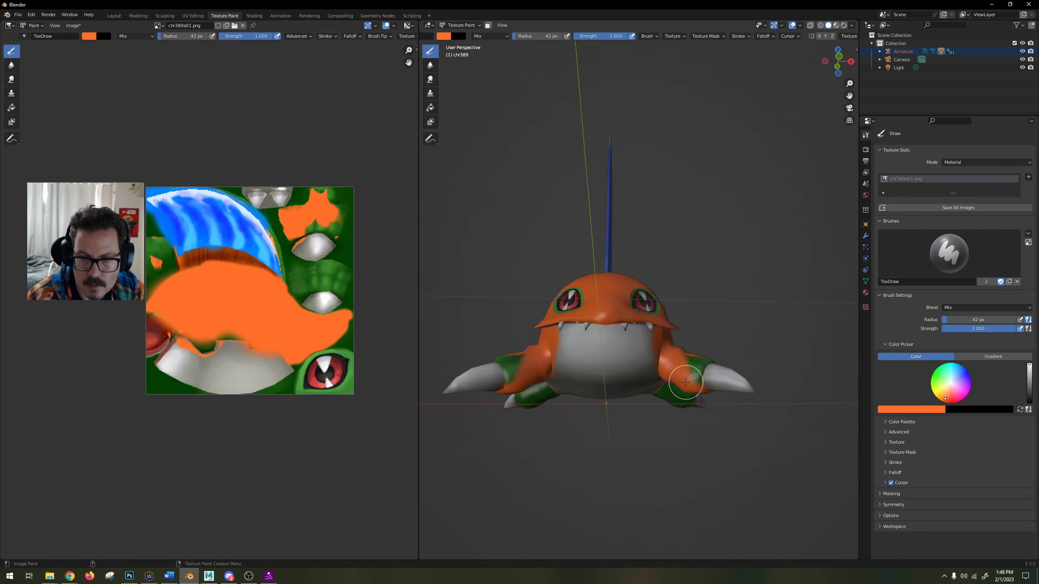
pyautogui.moveTo(685, 382); pyautogui.dragTo(708, 352)
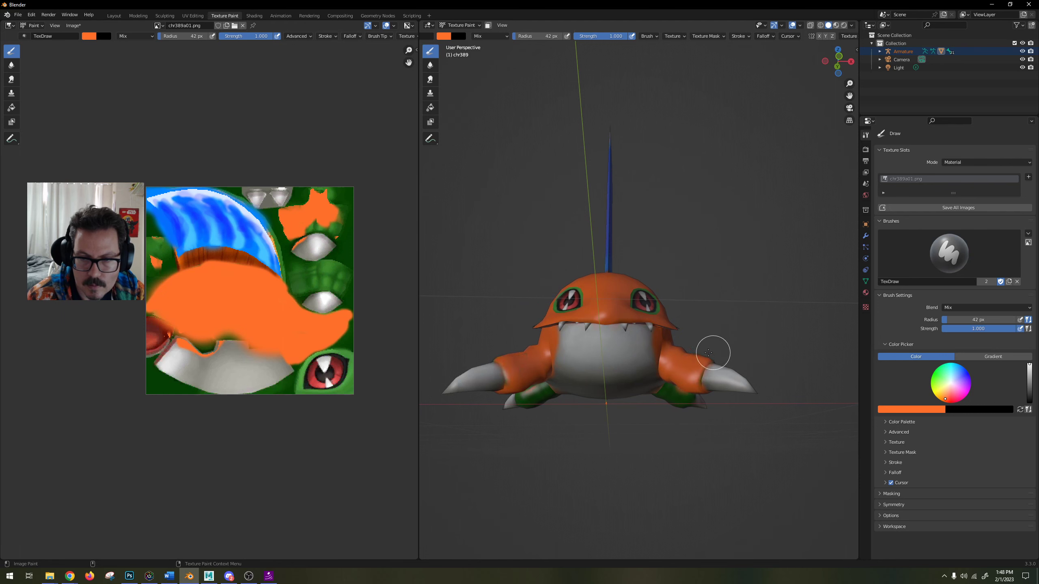
# Cover the green hind legs with orange on the 3D model, including their undersides, leaving the claws grey.
pyautogui.moveTo(708, 352)
pyautogui.mouseDown(button='middle')
pyautogui.moveTo(627, 393)
pyautogui.moveTo(642, 372)
pyautogui.moveTo(614, 367)
pyautogui.mouseUp(button='middle')
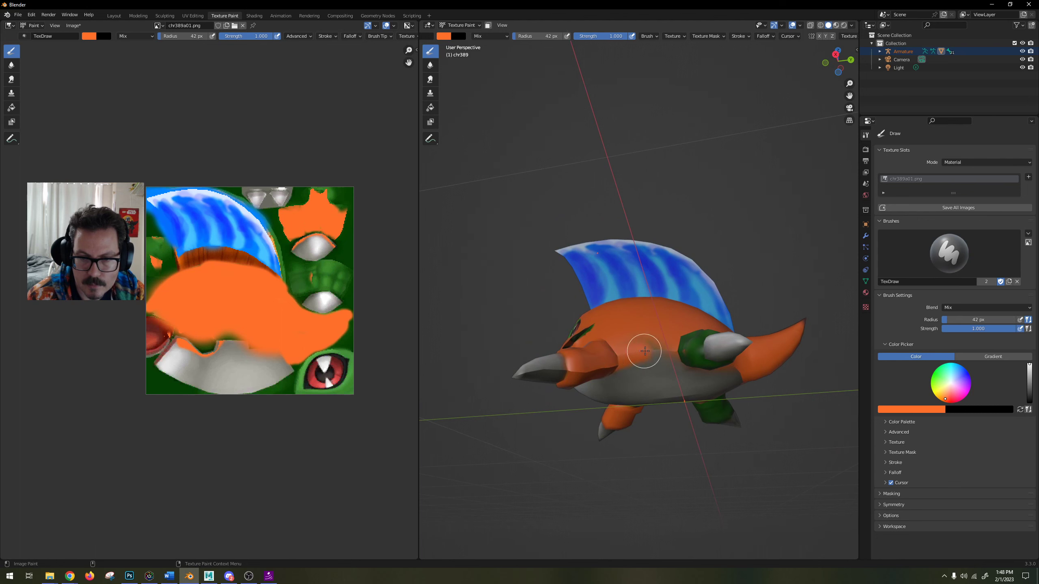
pyautogui.moveTo(645, 351)
pyautogui.mouseDown()
pyautogui.moveTo(697, 357)
pyautogui.moveTo(684, 353)
pyautogui.moveTo(694, 325)
pyautogui.mouseUp()
pyautogui.moveTo(693, 324)
pyautogui.mouseDown(button='middle')
pyautogui.moveTo(746, 365)
pyautogui.moveTo(597, 396)
pyautogui.mouseUp(button='middle')
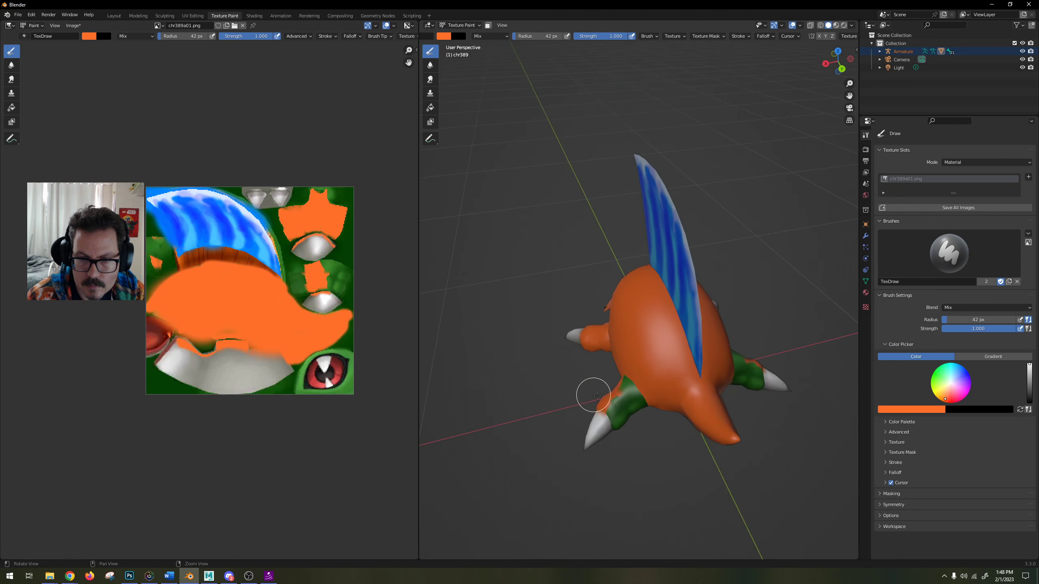
pyautogui.moveTo(621, 379)
pyautogui.mouseDown()
pyautogui.moveTo(605, 410)
pyautogui.moveTo(619, 417)
pyautogui.moveTo(640, 390)
pyautogui.mouseUp()
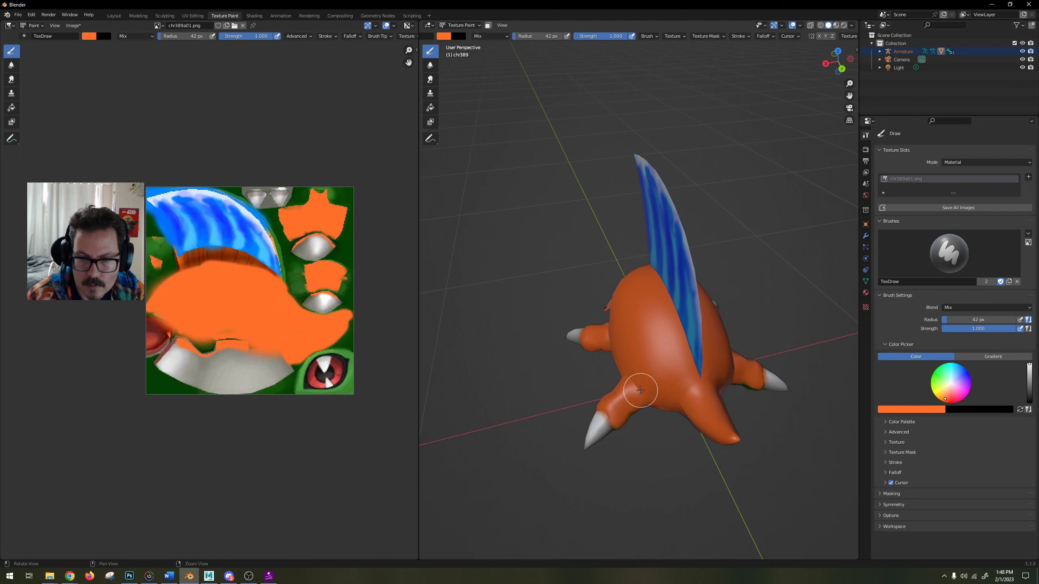
pyautogui.moveTo(640, 390); pyautogui.dragTo(587, 302, button='middle')
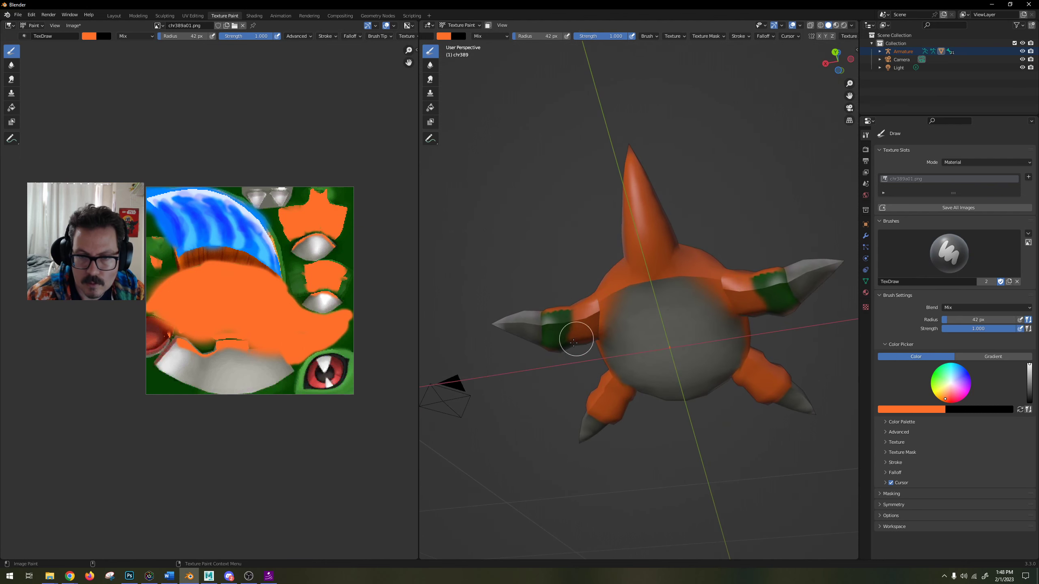
pyautogui.moveTo(574, 343)
pyautogui.mouseDown()
pyautogui.moveTo(557, 343)
pyautogui.moveTo(549, 325)
pyautogui.moveTo(557, 341)
pyautogui.mouseUp()
pyautogui.moveTo(557, 341)
pyautogui.mouseDown(button='middle')
pyautogui.moveTo(571, 327)
pyautogui.moveTo(719, 364)
pyautogui.mouseUp(button='middle')
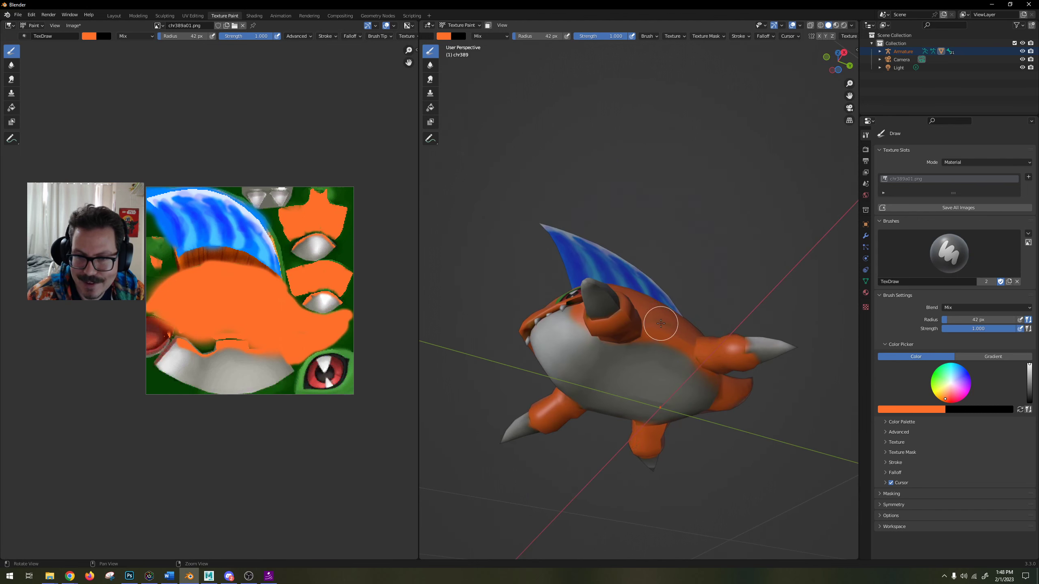
# Undo the last stroke and repaint the green around the eye orange on the texture image, using 2 px and 10 px brush radii.
pyautogui.moveTo(661, 324)
pyautogui.mouseDown(button='middle')
pyautogui.moveTo(710, 336)
pyautogui.moveTo(659, 319)
pyautogui.moveTo(630, 325)
pyautogui.moveTo(666, 367)
pyautogui.moveTo(716, 374)
pyautogui.mouseUp(button='middle')
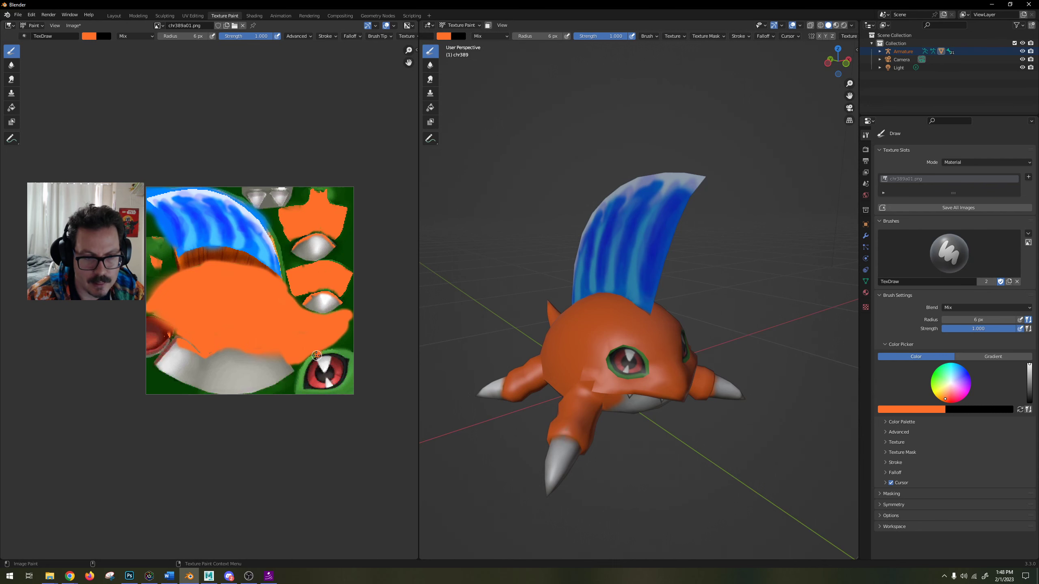
pyautogui.hotkey('ctrl', 'z')
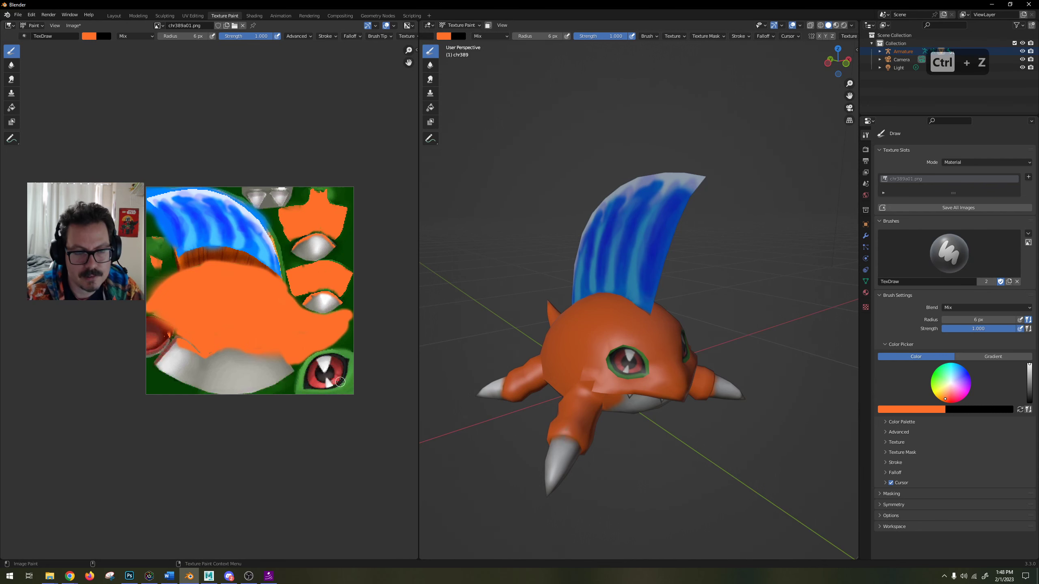
pyautogui.scroll(7, 311, 364)
pyautogui.moveTo(289, 322); pyautogui.dragTo(146, 255, button='middle')
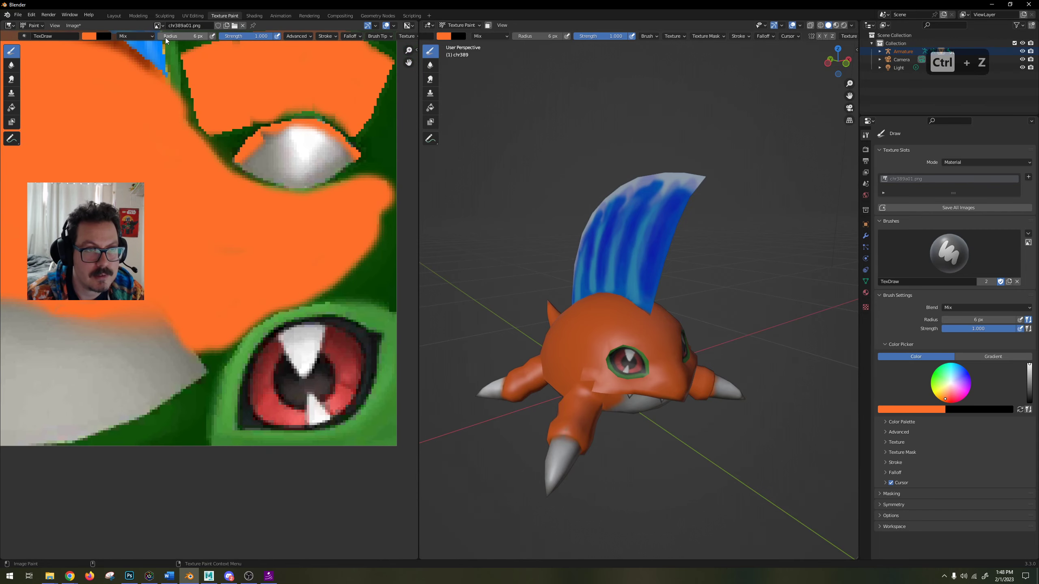
pyautogui.moveTo(184, 36); pyautogui.dragTo(192, 36)
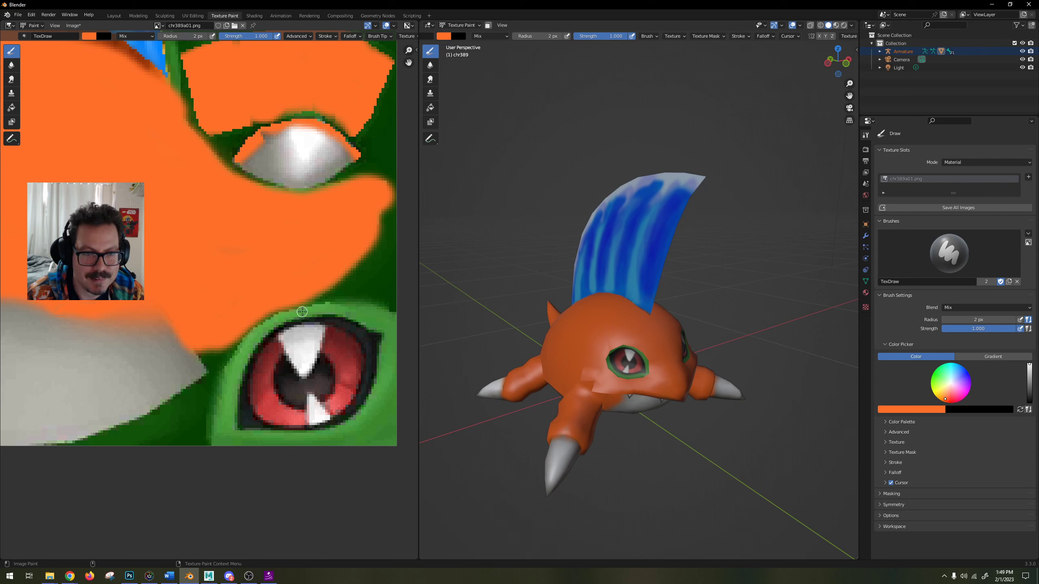
pyautogui.scroll(-3, 352, 314)
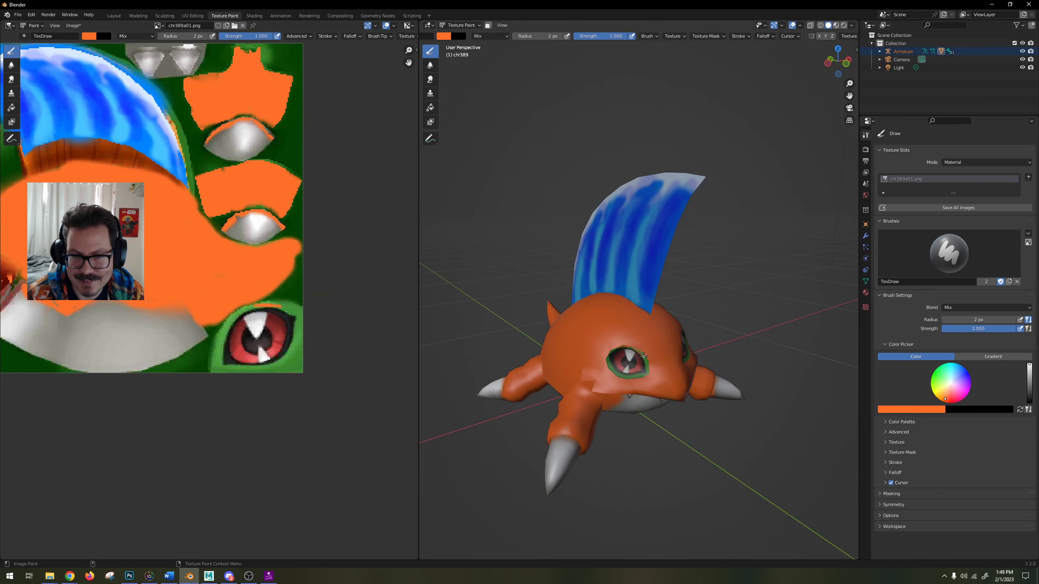
pyautogui.moveTo(235, 312); pyautogui.dragTo(212, 374)
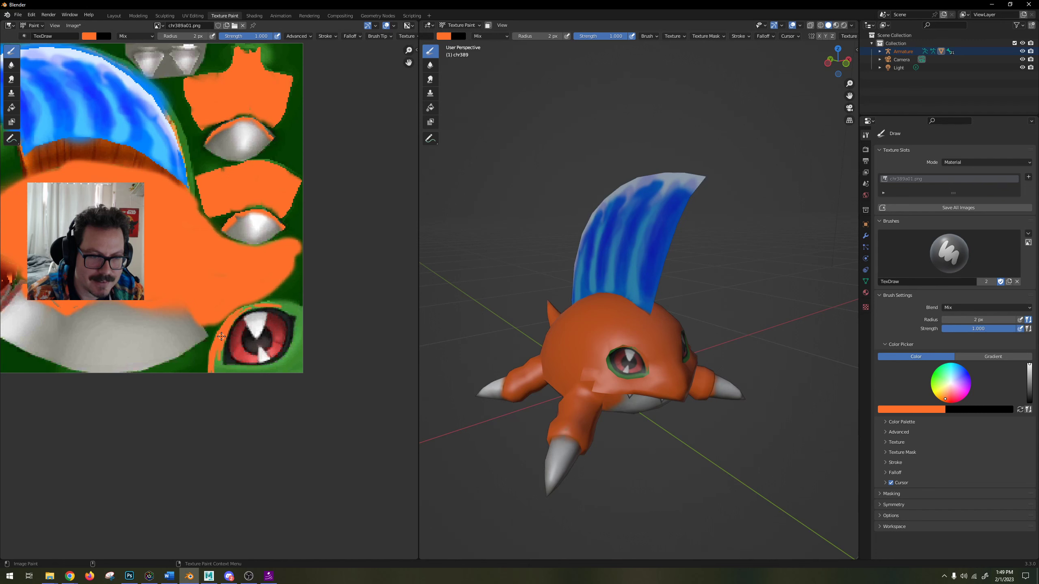
pyautogui.moveTo(220, 336)
pyautogui.mouseDown()
pyautogui.moveTo(213, 382)
pyautogui.moveTo(221, 336)
pyautogui.moveTo(221, 376)
pyautogui.moveTo(259, 371)
pyautogui.mouseUp()
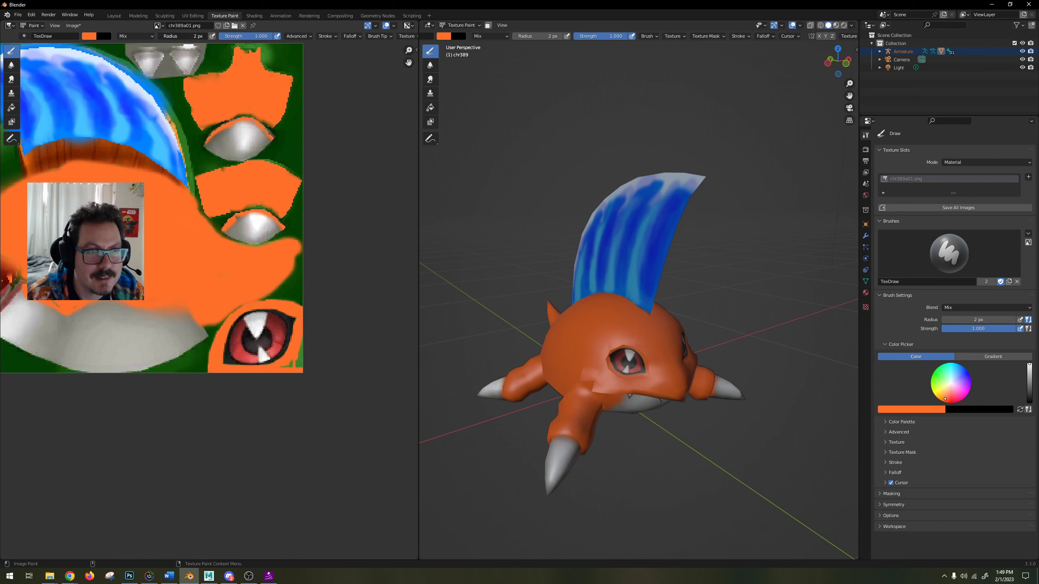
pyautogui.moveTo(184, 36); pyautogui.dragTo(180, 37)
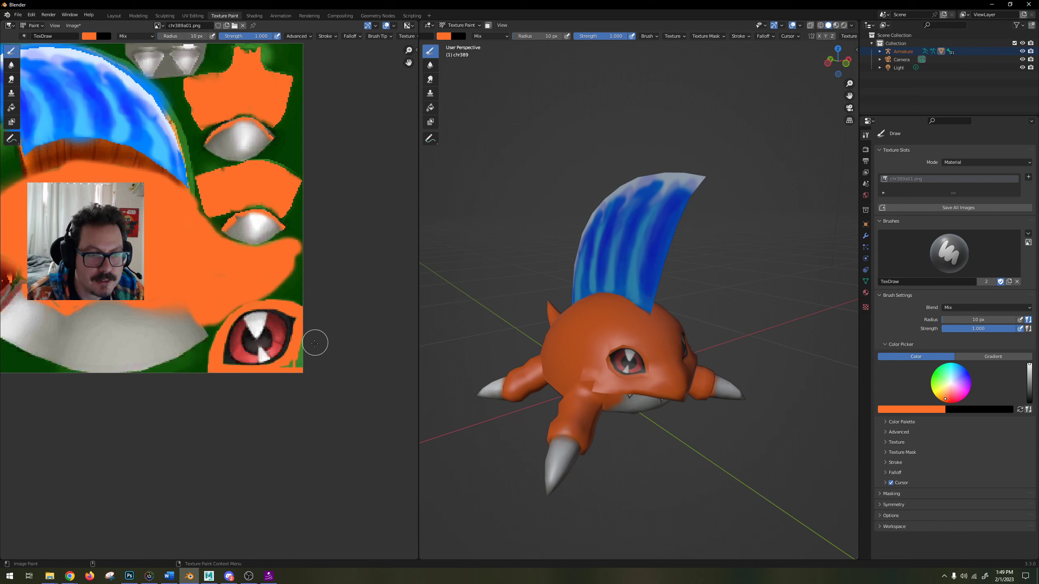
pyautogui.moveTo(304, 345)
pyautogui.mouseDown()
pyautogui.moveTo(286, 369)
pyautogui.moveTo(302, 373)
pyautogui.moveTo(286, 372)
pyautogui.mouseUp()
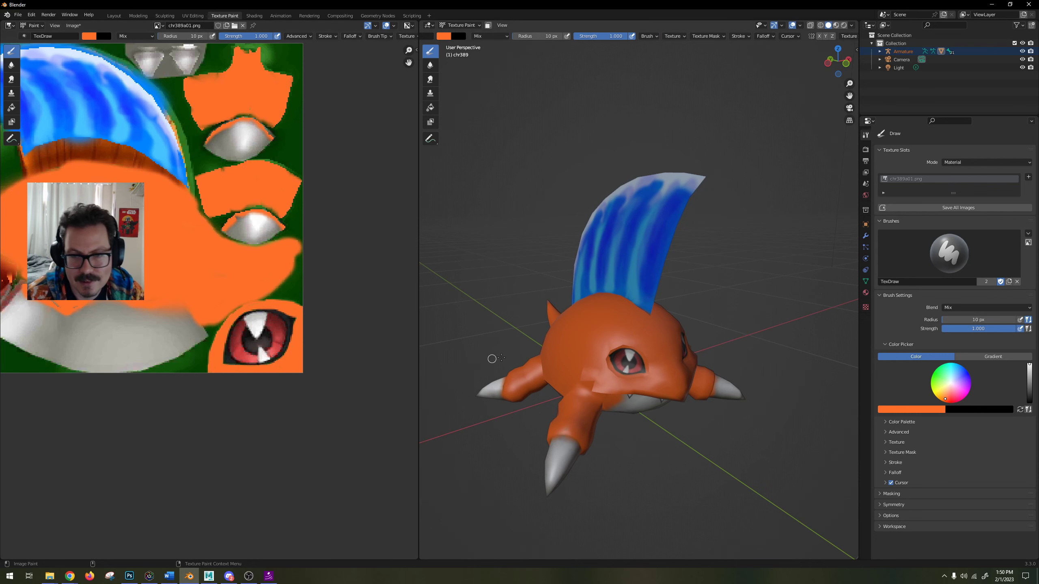
# Extend the orange over the edges of the two leg patches on the texture image with the 10 px brush.
pyautogui.moveTo(680, 334); pyautogui.dragTo(561, 355, button='middle')
pyautogui.scroll(-3, 190, 239)
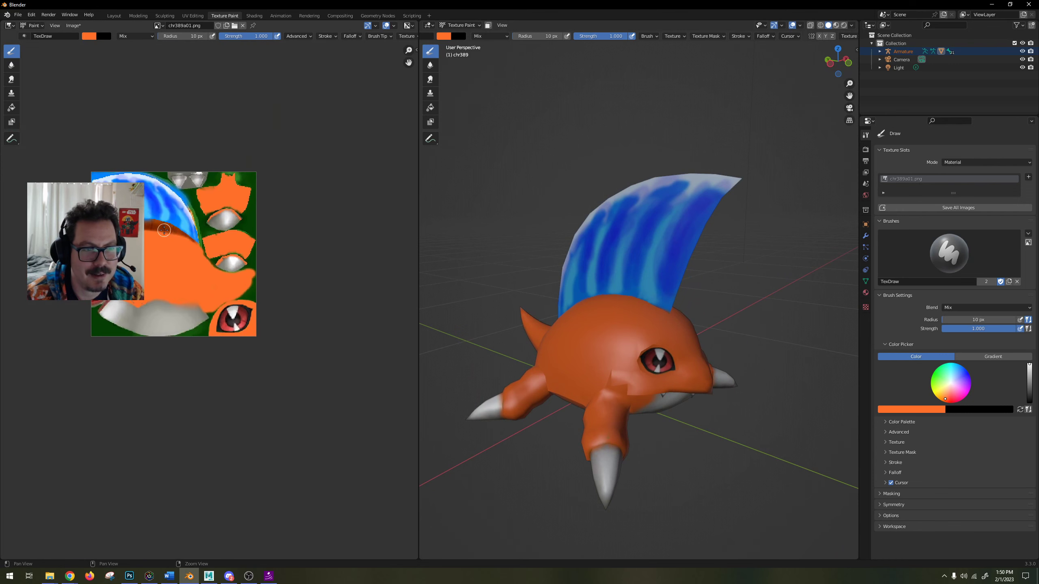
pyautogui.moveTo(190, 240); pyautogui.dragTo(212, 262, button='middle')
pyautogui.scroll(3, 213, 262)
pyautogui.moveTo(318, 90)
pyautogui.mouseDown()
pyautogui.moveTo(299, 104)
pyautogui.moveTo(341, 129)
pyautogui.moveTo(330, 170)
pyautogui.mouseUp()
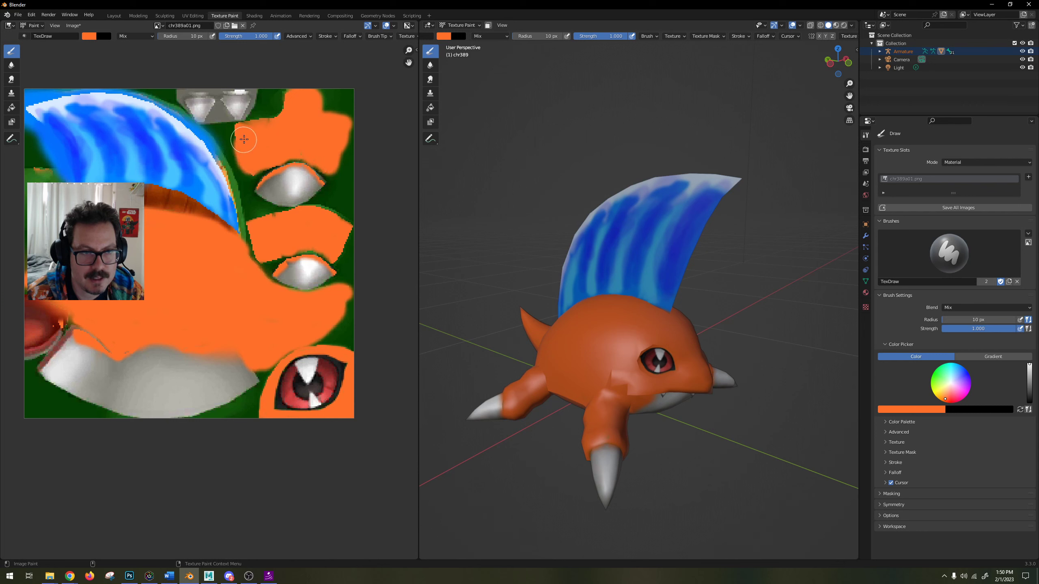
pyautogui.moveTo(251, 131)
pyautogui.mouseDown()
pyautogui.moveTo(241, 125)
pyautogui.moveTo(248, 131)
pyautogui.mouseUp()
pyautogui.moveTo(276, 220)
pyautogui.mouseDown()
pyautogui.moveTo(343, 217)
pyautogui.moveTo(336, 264)
pyautogui.moveTo(327, 252)
pyautogui.mouseUp()
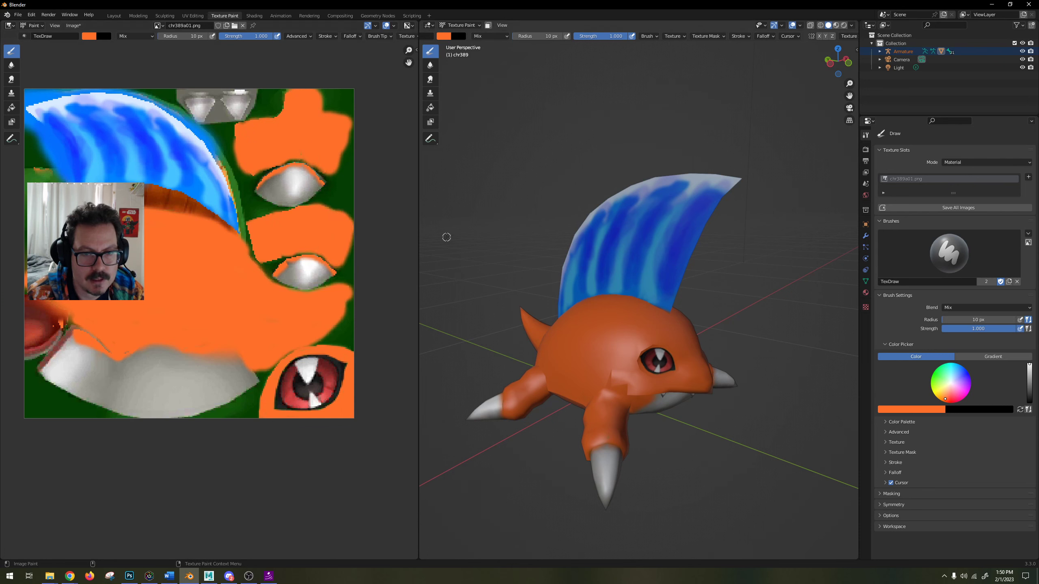
pyautogui.moveTo(605, 286); pyautogui.dragTo(450, 254, button='middle')
pyautogui.click(88, 37)
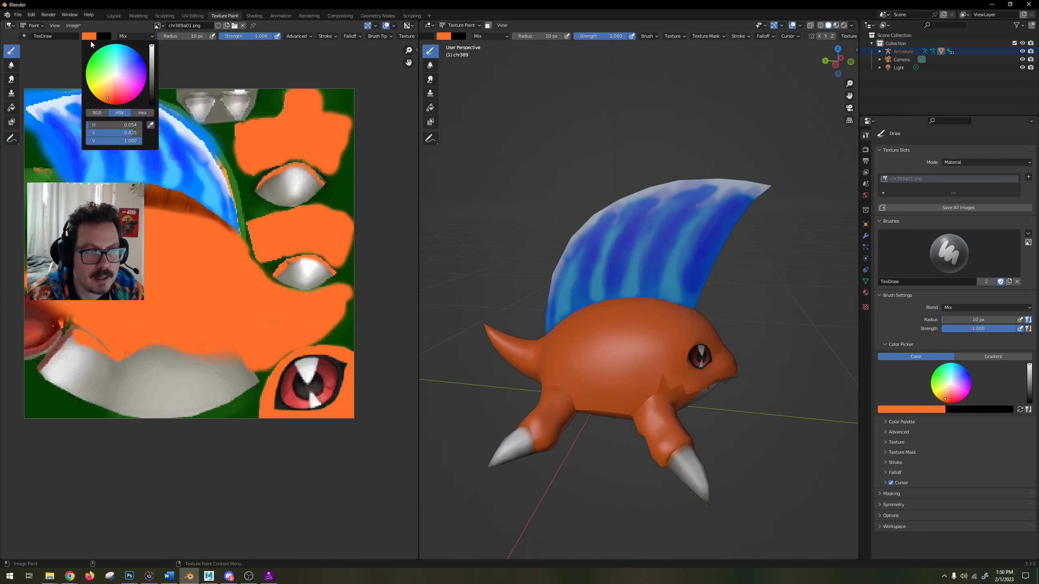
pyautogui.moveTo(102, 92); pyautogui.dragTo(96, 88)
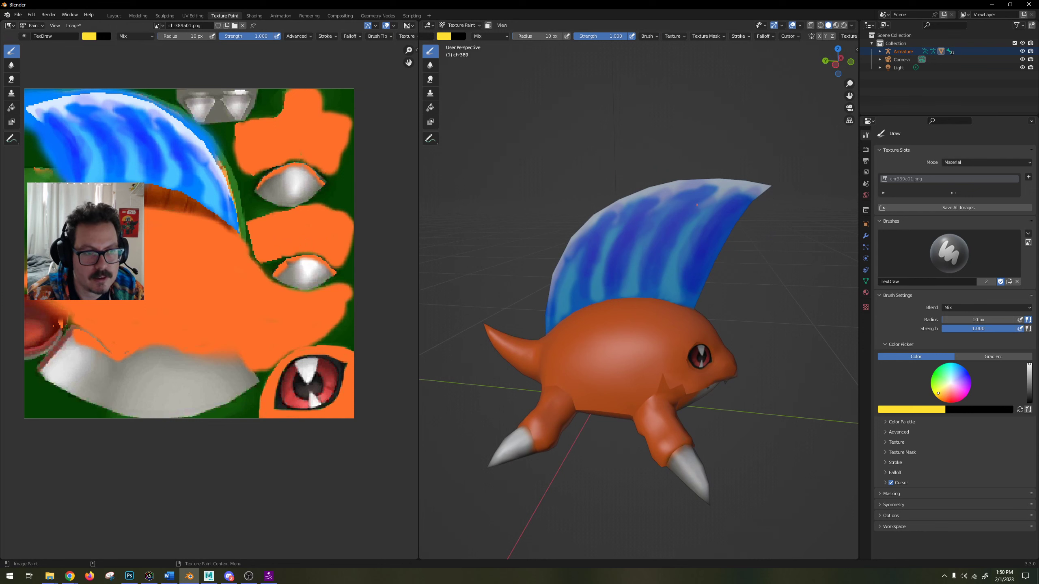
pyautogui.moveTo(169, 37); pyautogui.dragTo(155, 36)
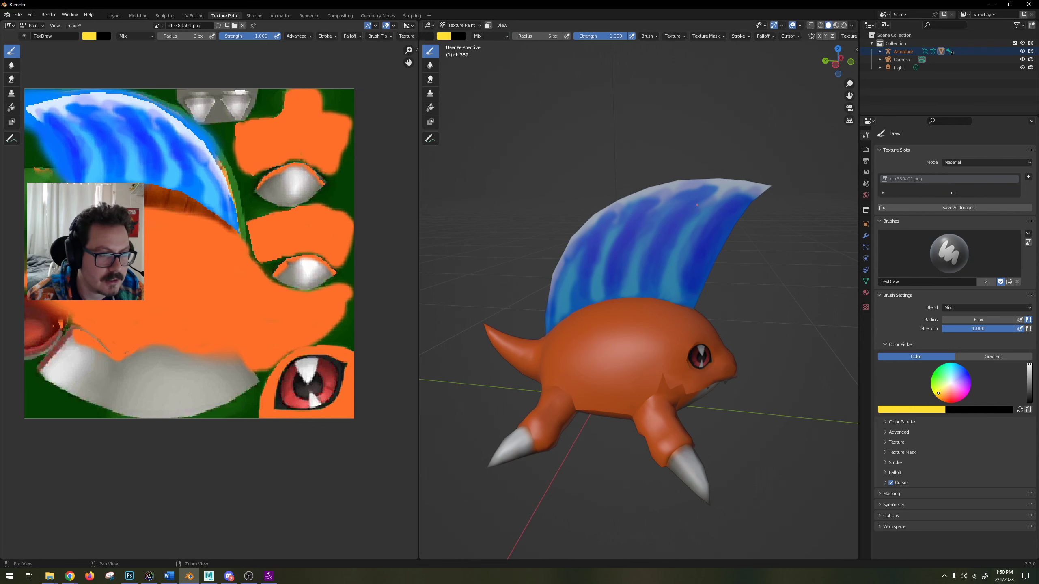
pyautogui.moveTo(193, 196); pyautogui.dragTo(249, 200, button='middle')
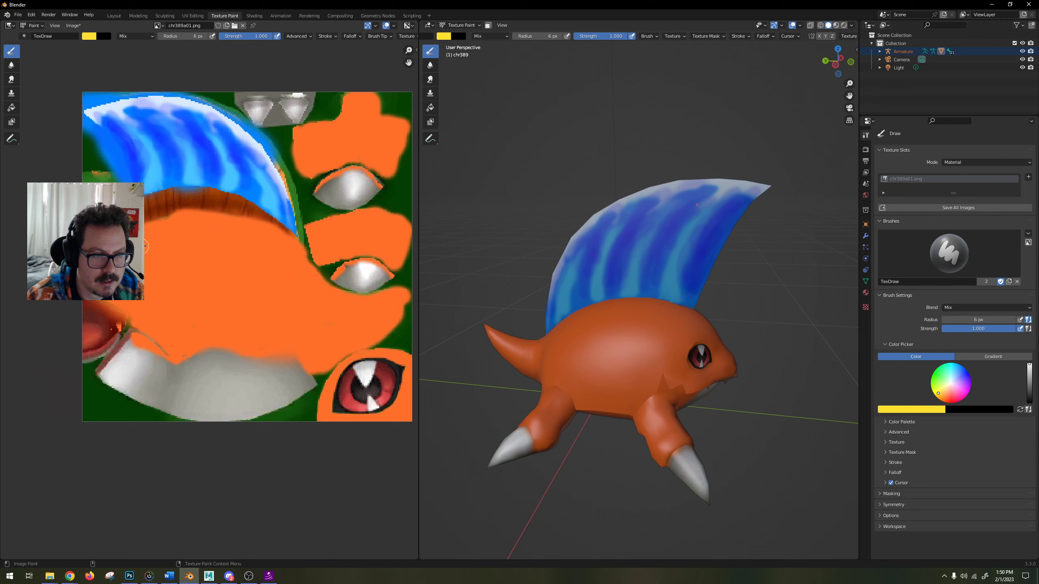
pyautogui.moveTo(173, 248)
pyautogui.mouseDown()
pyautogui.moveTo(236, 229)
pyautogui.moveTo(280, 255)
pyautogui.mouseUp()
pyautogui.hotkey('ctrl', 'z')
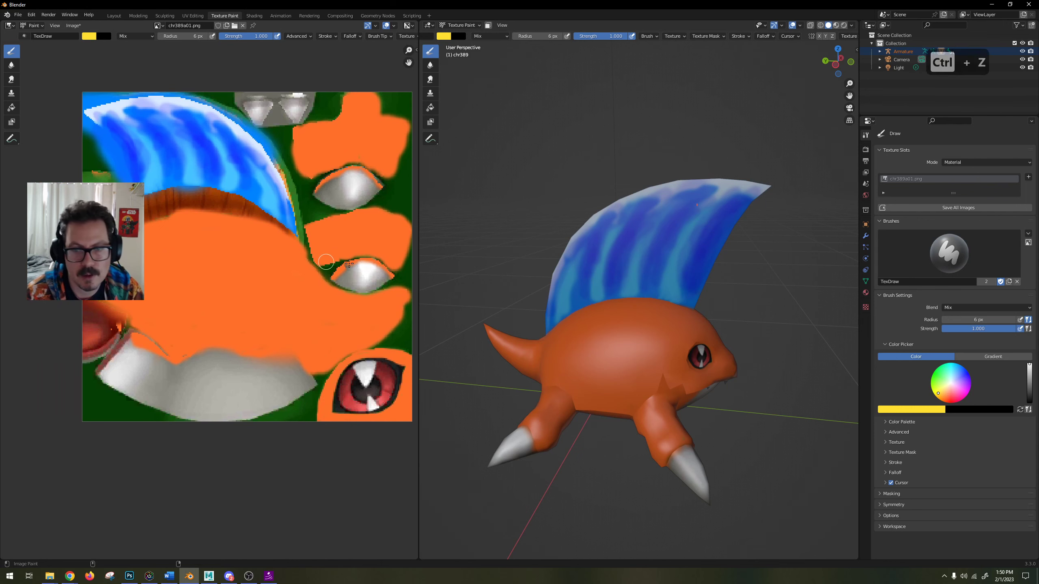
# Set the brush to pink with a 14 px radius and dab a blush spot on the model's cheek below the eye.
pyautogui.moveTo(722, 303); pyautogui.dragTo(573, 286, button='middle')
pyautogui.click(89, 36)
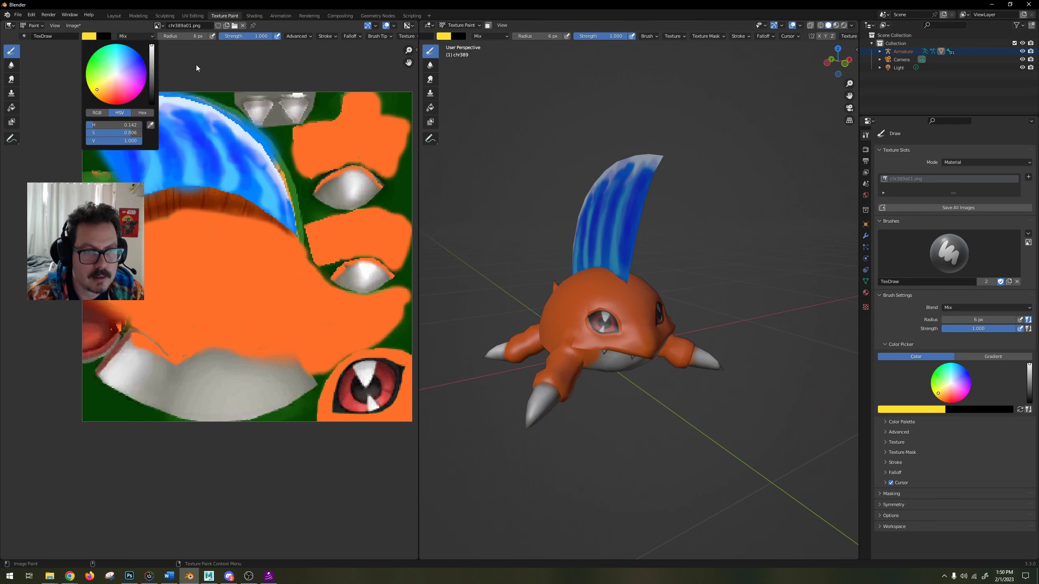
pyautogui.click(86, 37)
pyautogui.click(121, 87)
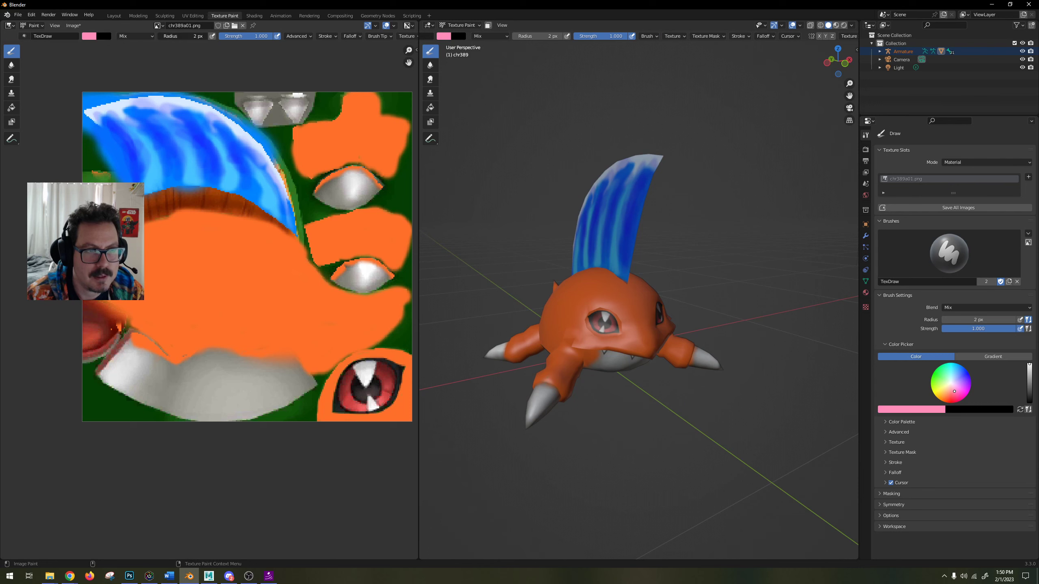
pyautogui.moveTo(159, 36); pyautogui.dragTo(160, 37)
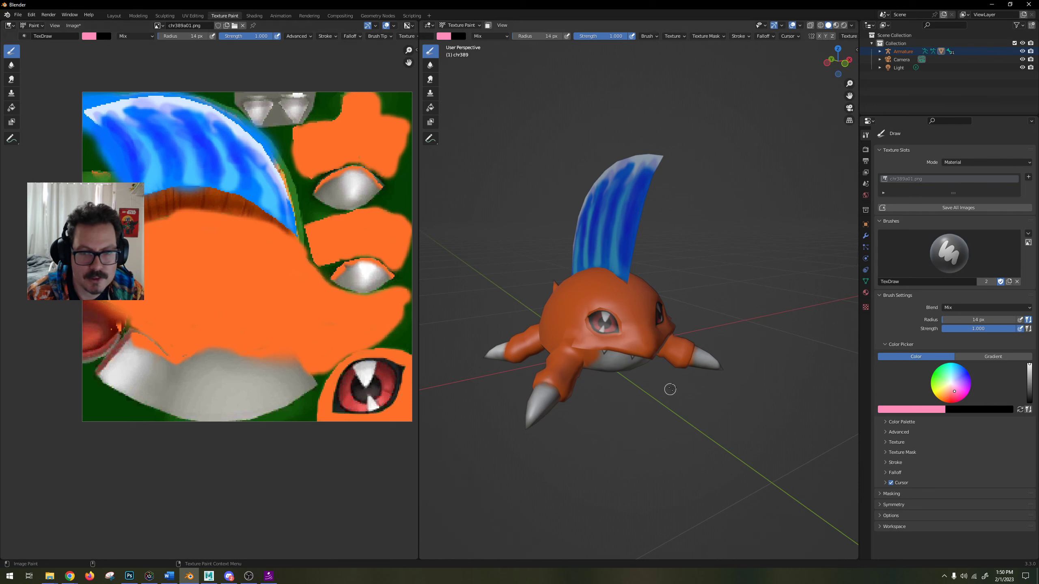
pyautogui.click(583, 339)
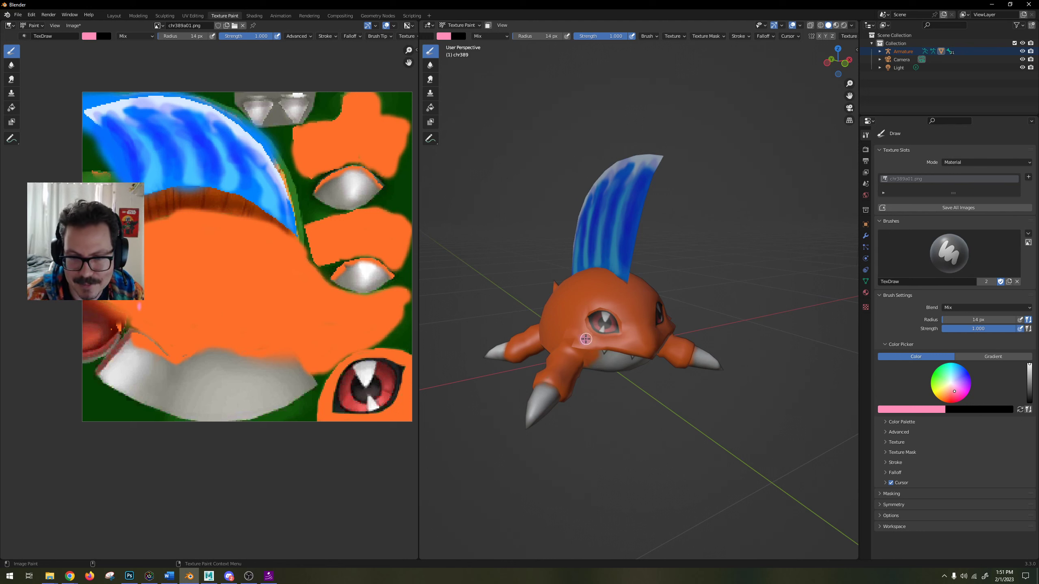
pyautogui.moveTo(585, 337); pyautogui.dragTo(713, 334, button='middle')
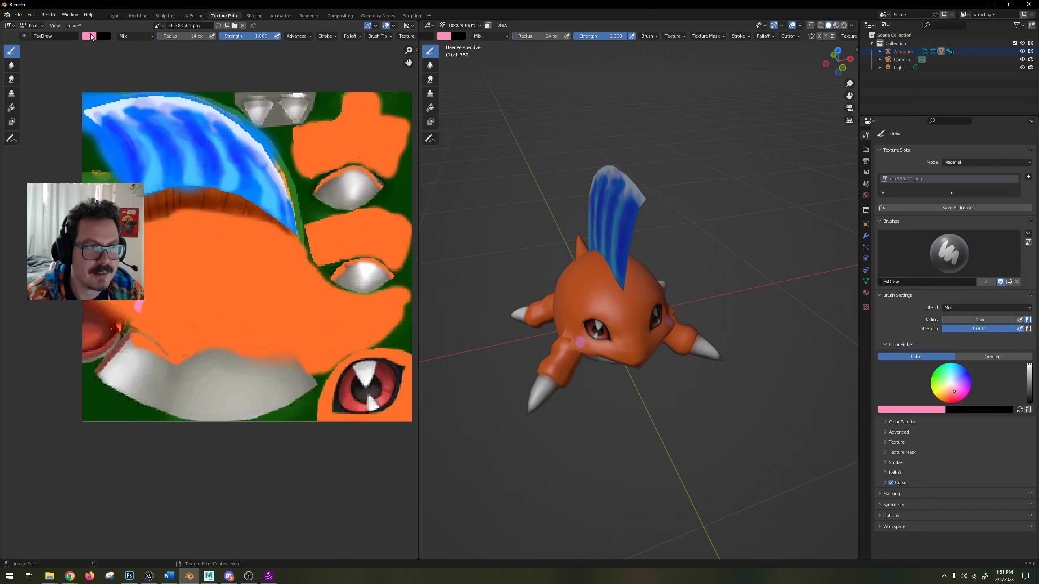
# Change the brush colour to yellow and paint a curled squiggle on the side of the head behind the eye.
pyautogui.click(89, 36)
pyautogui.click(96, 89)
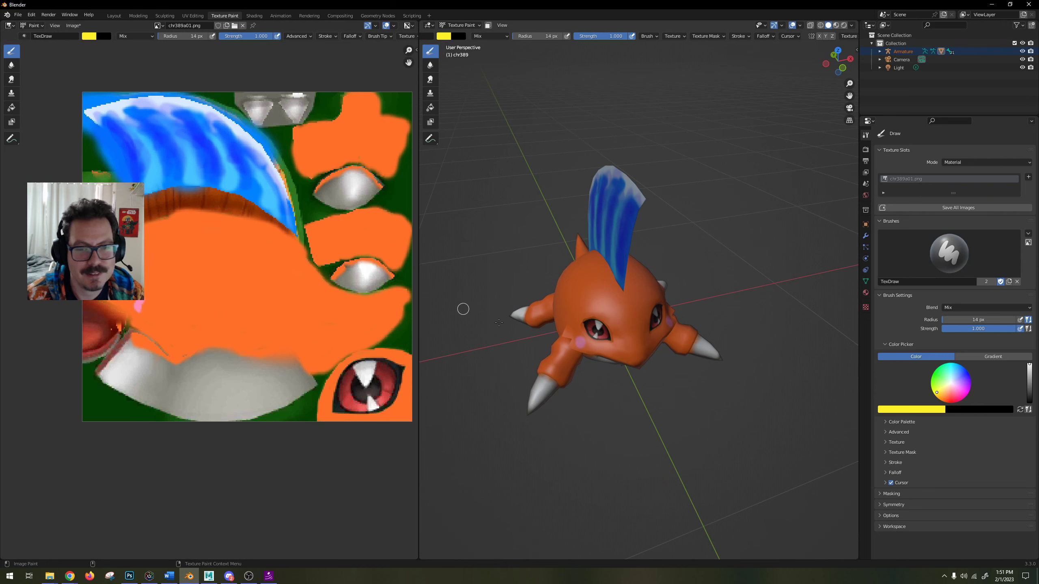
pyautogui.moveTo(604, 315)
pyautogui.mouseDown(button='middle')
pyautogui.moveTo(718, 324)
pyautogui.moveTo(624, 306)
pyautogui.mouseUp(button='middle')
pyautogui.moveTo(641, 324)
pyautogui.mouseDown()
pyautogui.moveTo(632, 313)
pyautogui.moveTo(581, 325)
pyautogui.moveTo(588, 307)
pyautogui.mouseUp()
# Undo the last dab and place a yellow spot on the back above the head squiggle with the 14 px brush.
pyautogui.moveTo(628, 302)
pyautogui.mouseDown(button='middle')
pyautogui.moveTo(553, 286)
pyautogui.moveTo(620, 301)
pyautogui.mouseUp(button='middle')
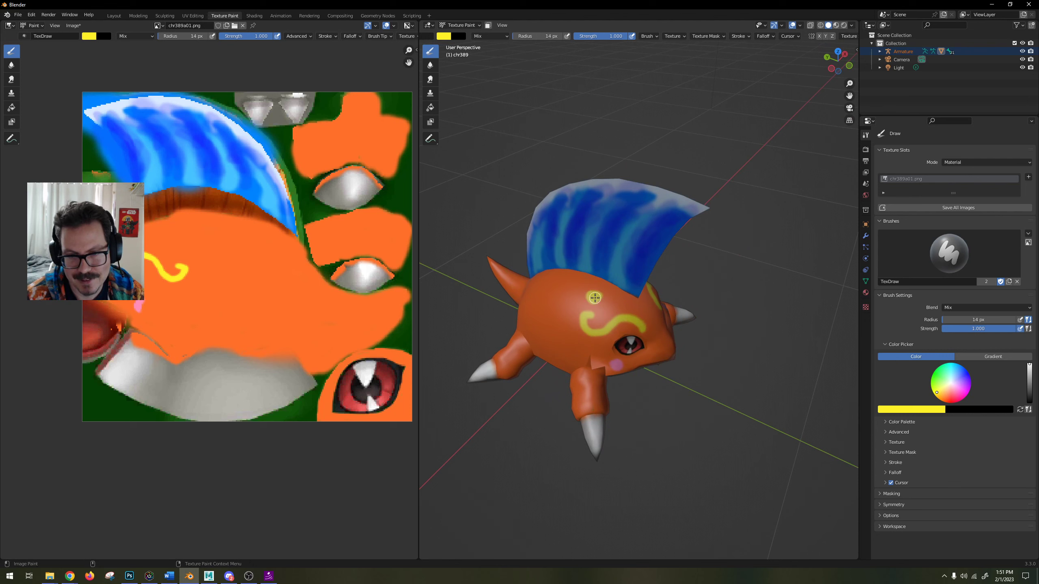
pyautogui.hotkey('ctrl', 'z')
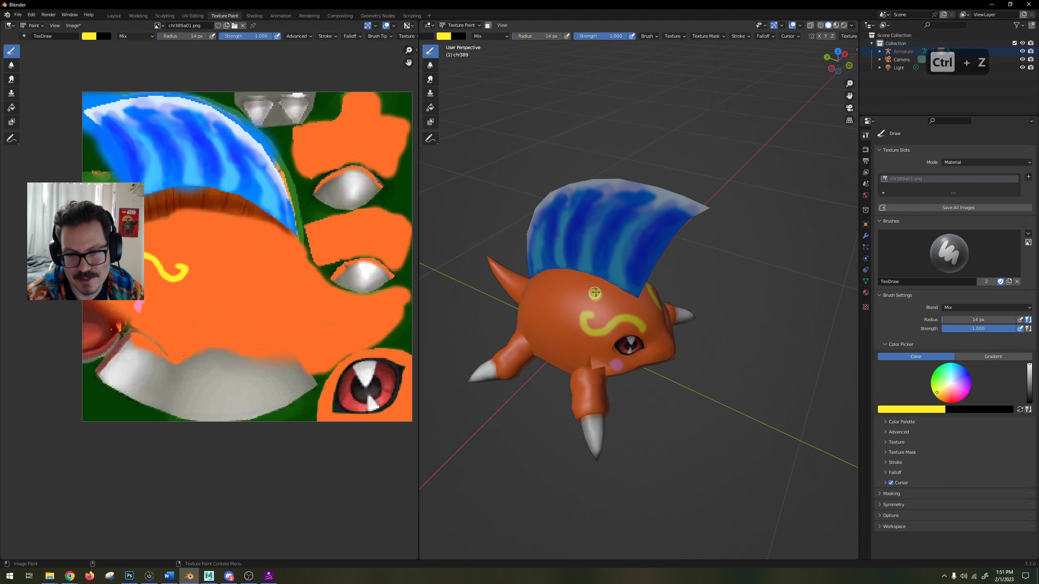
pyautogui.click(594, 294)
pyautogui.moveTo(594, 295)
pyautogui.mouseDown(button='middle')
pyautogui.moveTo(586, 287)
pyautogui.moveTo(565, 307)
pyautogui.mouseUp(button='middle')
# Redo the second yellow spot and scatter more spots across the side of the body towards the tail.
pyautogui.click(561, 298)
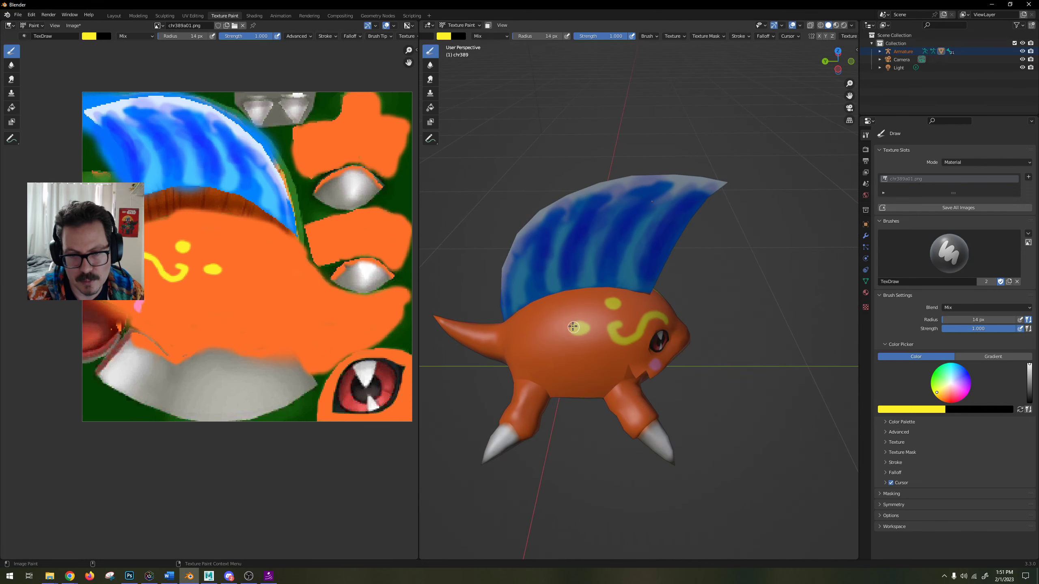
pyautogui.hotkey('ctrl', 'z')
pyautogui.hotkey('ctrl', 'z')
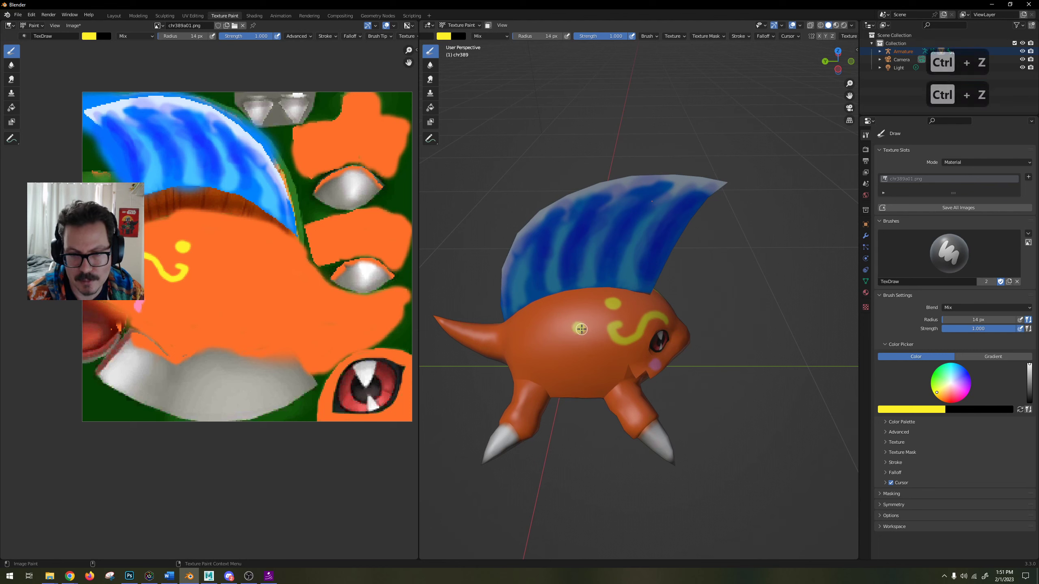
pyautogui.click(578, 328)
pyautogui.click(553, 307)
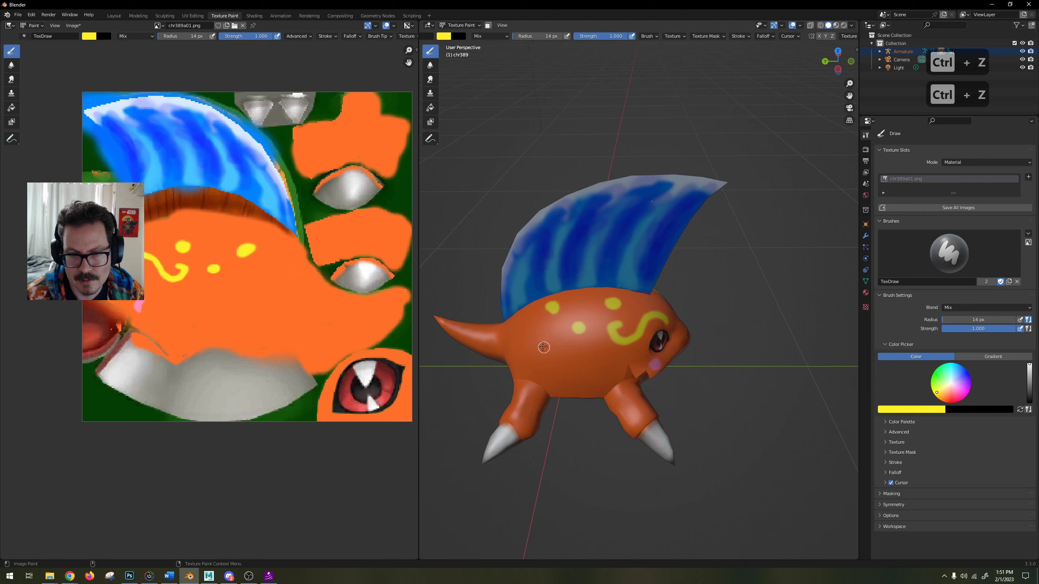
pyautogui.click(541, 336)
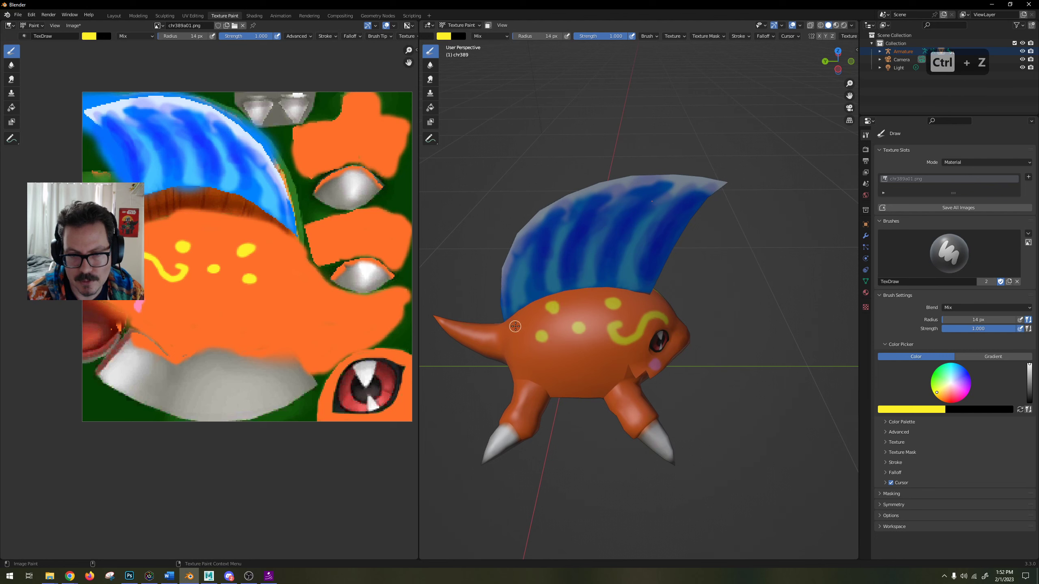
pyautogui.click(517, 325)
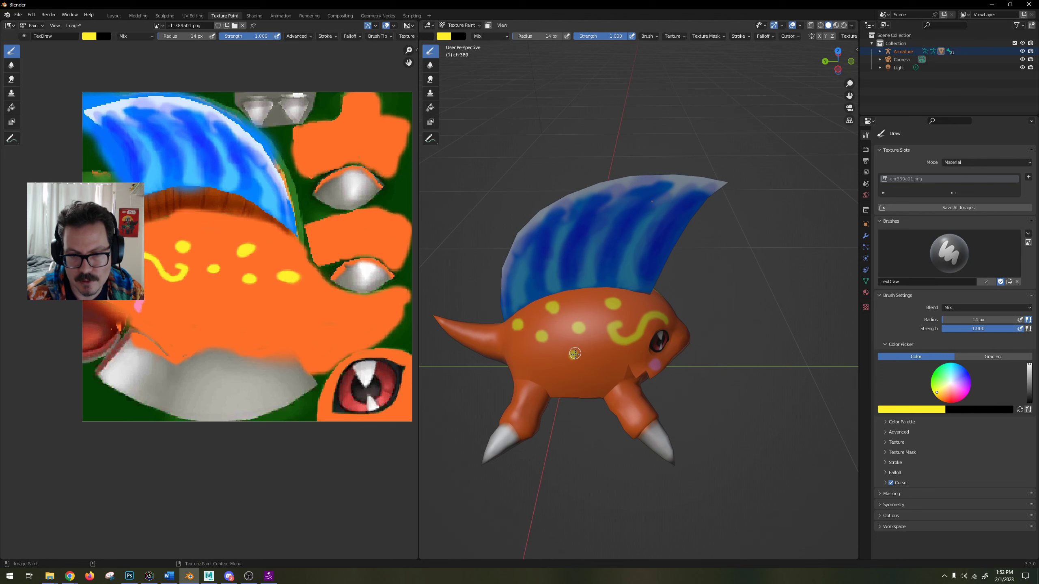
pyautogui.click(575, 355)
pyautogui.click(524, 359)
pyautogui.moveTo(525, 359); pyautogui.dragTo(601, 336, button='middle')
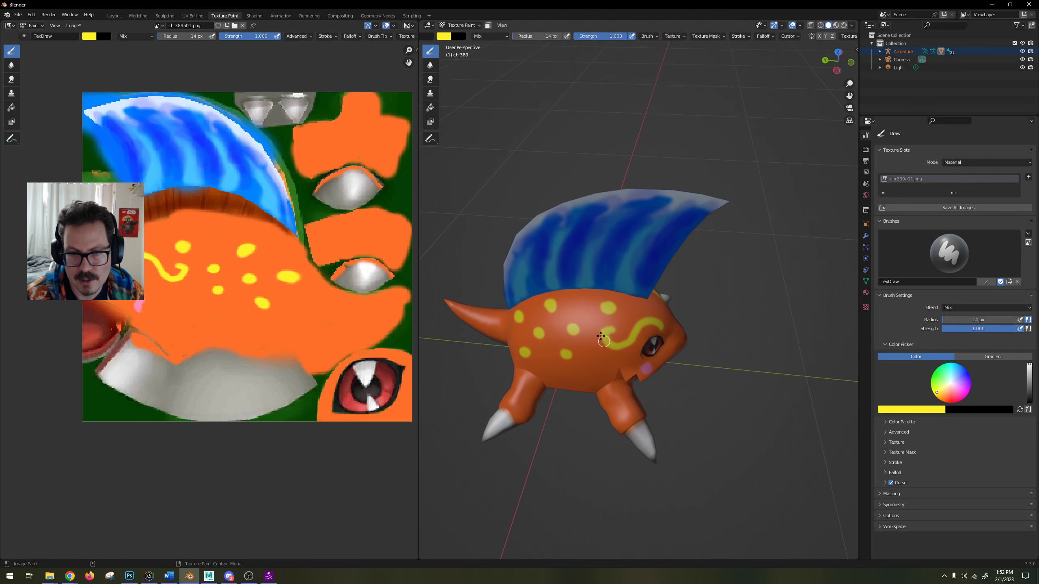
pyautogui.click(575, 299)
# Paint a small curled yellow squiggle on the side of the body behind the cheek with a 10 px brush radius.
pyautogui.moveTo(708, 320); pyautogui.dragTo(668, 281, button='middle')
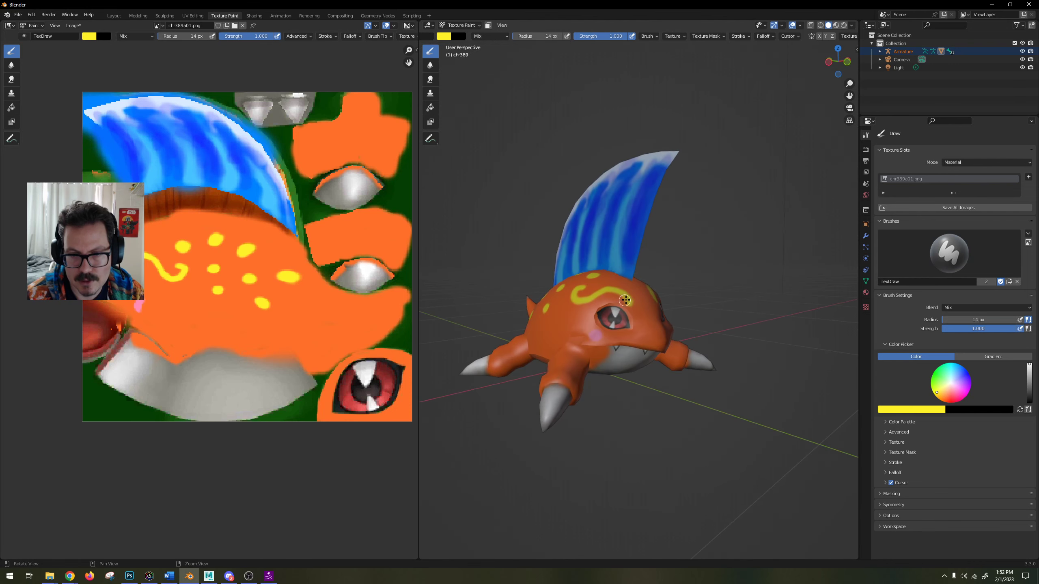
pyautogui.scroll(2, 628, 302)
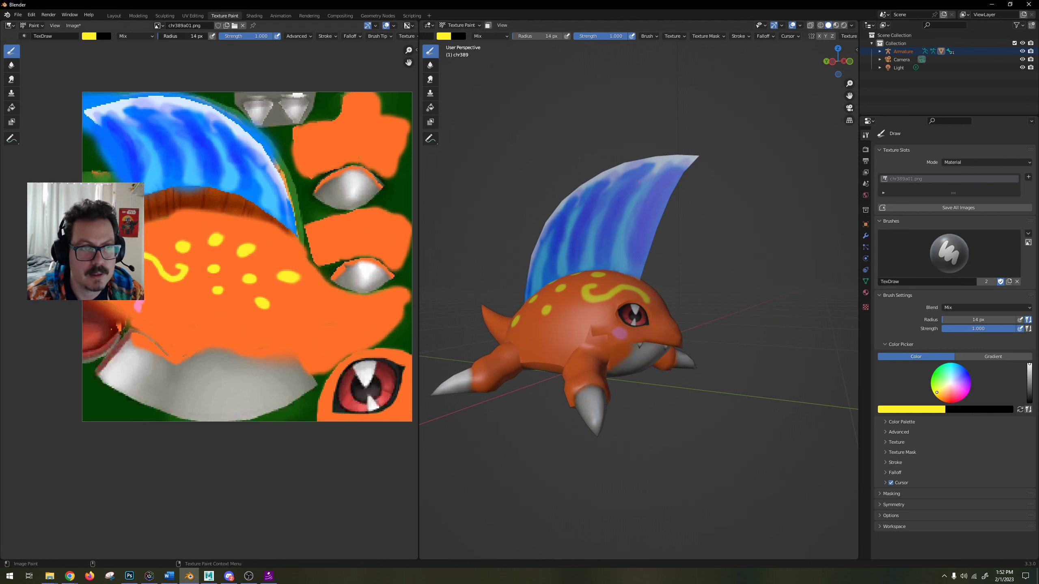
pyautogui.moveTo(572, 311); pyautogui.dragTo(590, 316, button='middle')
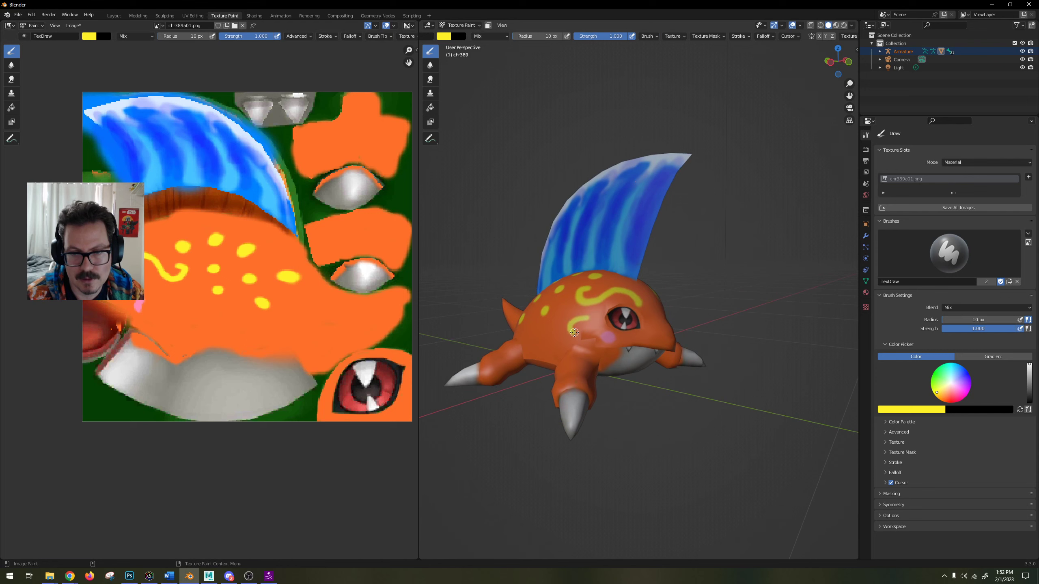
pyautogui.moveTo(574, 332); pyautogui.dragTo(578, 328)
# Paint small yellow marks on the model's snout and between the eyes, undoing the unwanted strokes.
pyautogui.moveTo(577, 329); pyautogui.dragTo(615, 329, button='middle')
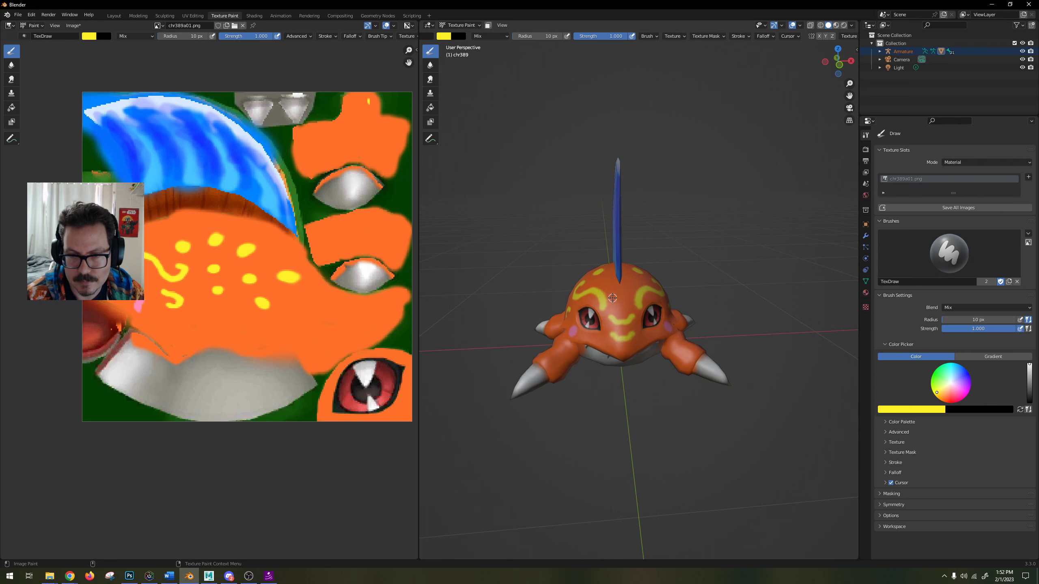
pyautogui.moveTo(633, 273)
pyautogui.mouseDown(button='middle')
pyautogui.moveTo(689, 271)
pyautogui.moveTo(641, 291)
pyautogui.mouseUp(button='middle')
pyautogui.hotkey('ctrl', 'z')
pyautogui.hotkey('ctrl', 'z')
pyautogui.hotkey('ctrl', 'z')
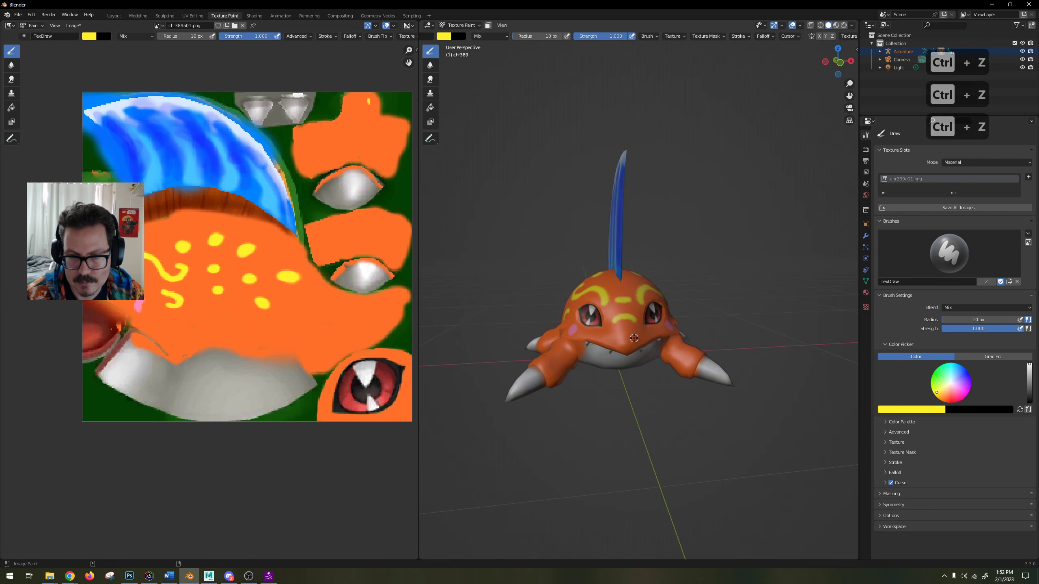
pyautogui.hotkey('ctrl', 'z')
pyautogui.moveTo(631, 328)
pyautogui.mouseDown(button='middle')
pyautogui.moveTo(624, 339)
pyautogui.moveTo(649, 329)
pyautogui.mouseUp(button='middle')
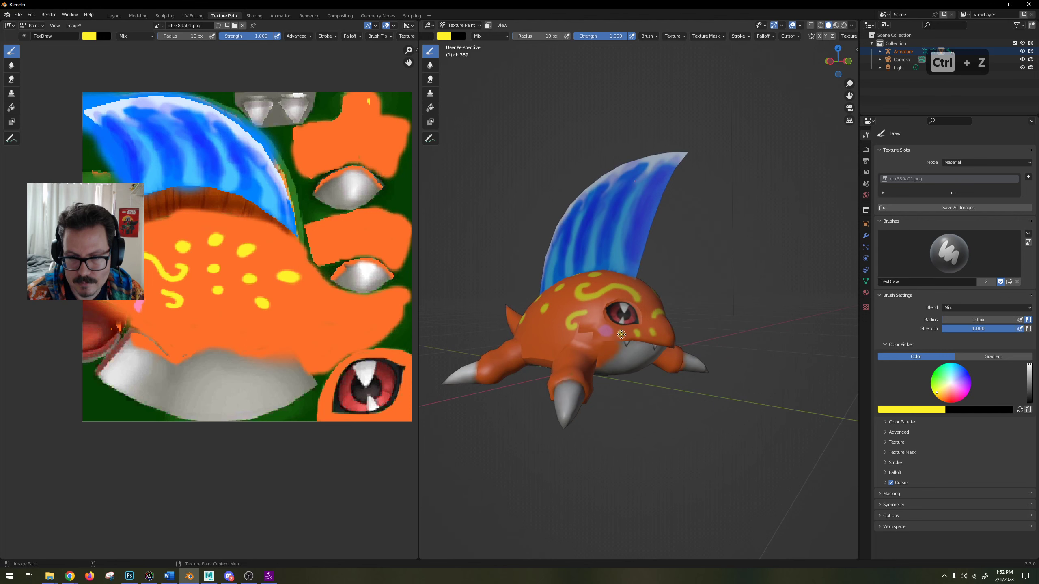
# Undo the last strokes and paint a curled yellow squiggle along the lower side of the body below the spots.
pyautogui.moveTo(622, 334)
pyautogui.mouseDown(button='middle')
pyautogui.moveTo(568, 347)
pyautogui.moveTo(696, 315)
pyautogui.moveTo(635, 337)
pyautogui.mouseUp(button='middle')
pyautogui.hotkey('ctrl', 'z')
pyautogui.hotkey('ctrl', 'z')
pyautogui.hotkey('ctrl', 'z')
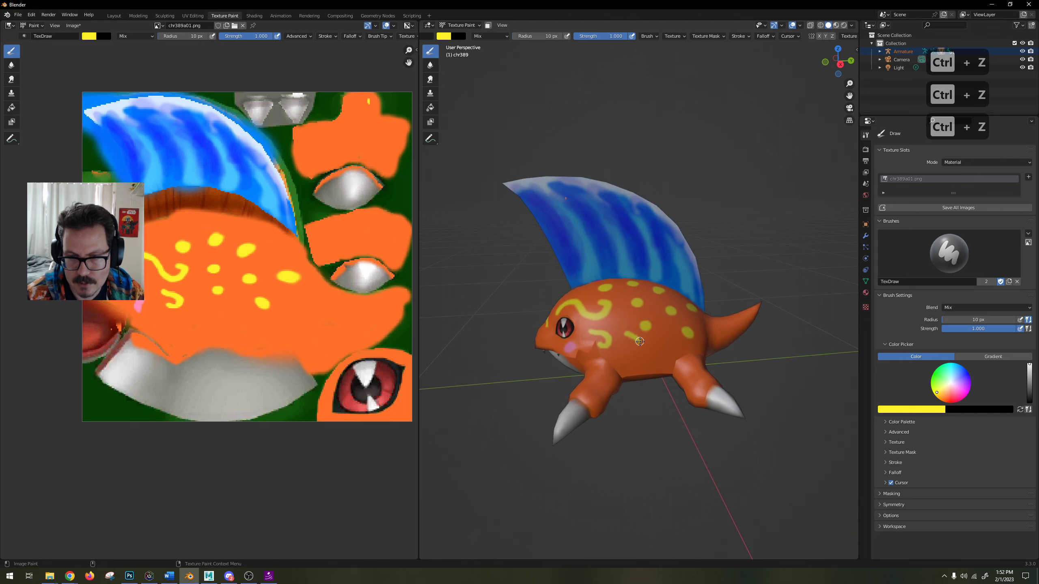
pyautogui.moveTo(663, 333)
pyautogui.mouseDown(button='middle')
pyautogui.moveTo(684, 266)
pyautogui.moveTo(681, 326)
pyautogui.mouseUp(button='middle')
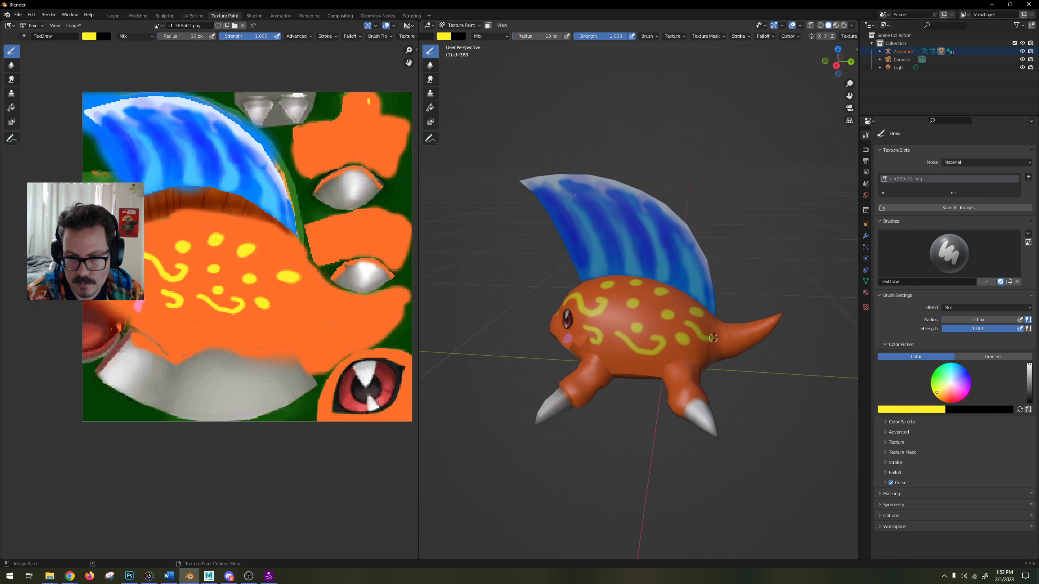
# Complete the squiggle near the rump and paint three yellow rings around the tail from base to tip.
pyautogui.moveTo(712, 330)
pyautogui.mouseDown(button='middle')
pyautogui.moveTo(713, 286)
pyautogui.moveTo(722, 327)
pyautogui.mouseUp(button='middle')
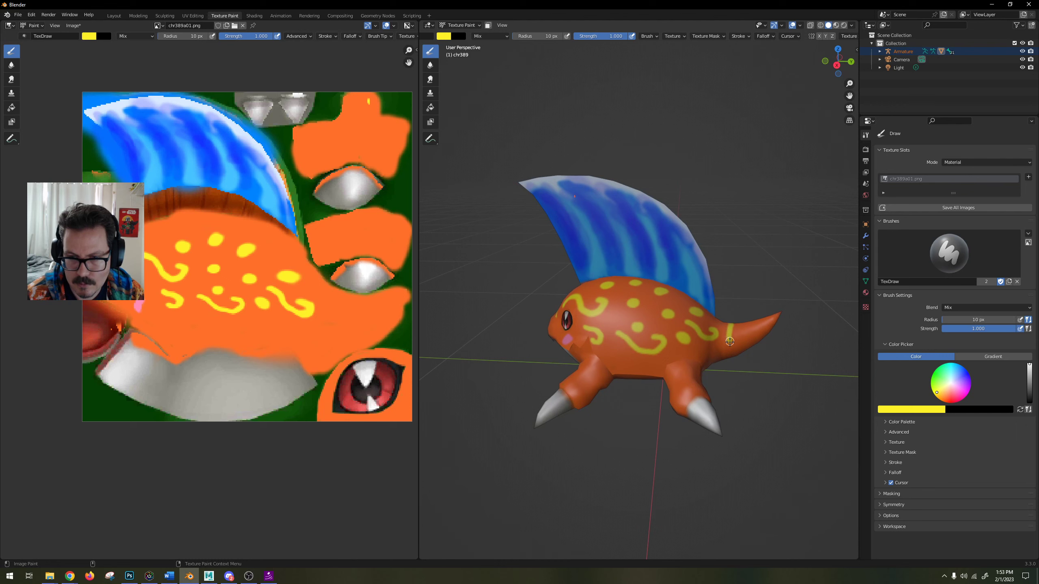
pyautogui.moveTo(738, 357); pyautogui.dragTo(648, 322, button='middle')
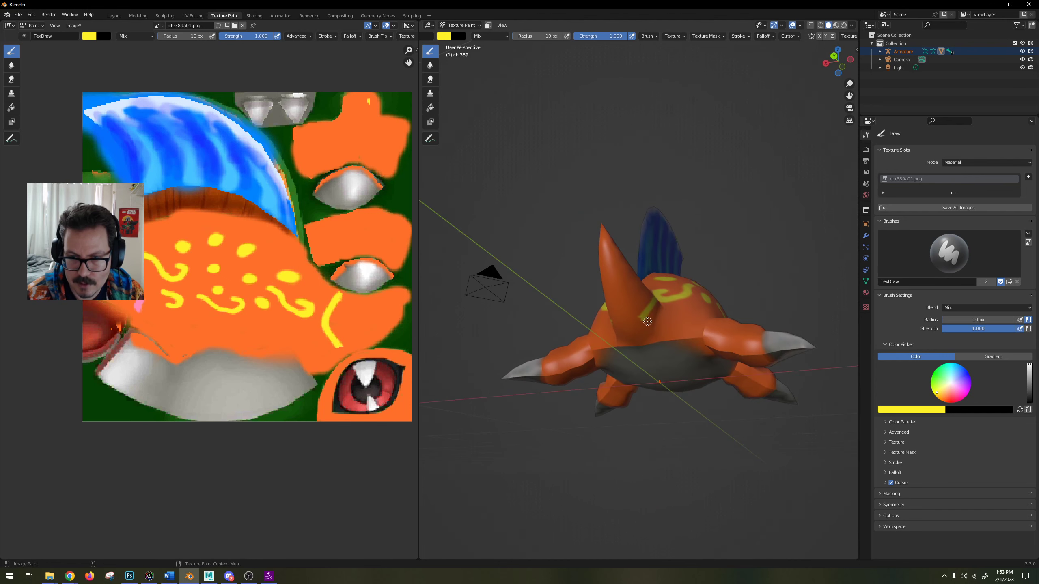
pyautogui.moveTo(642, 318); pyautogui.dragTo(616, 322)
pyautogui.moveTo(616, 323)
pyautogui.mouseDown(button='middle')
pyautogui.moveTo(679, 351)
pyautogui.moveTo(671, 412)
pyautogui.mouseUp(button='middle')
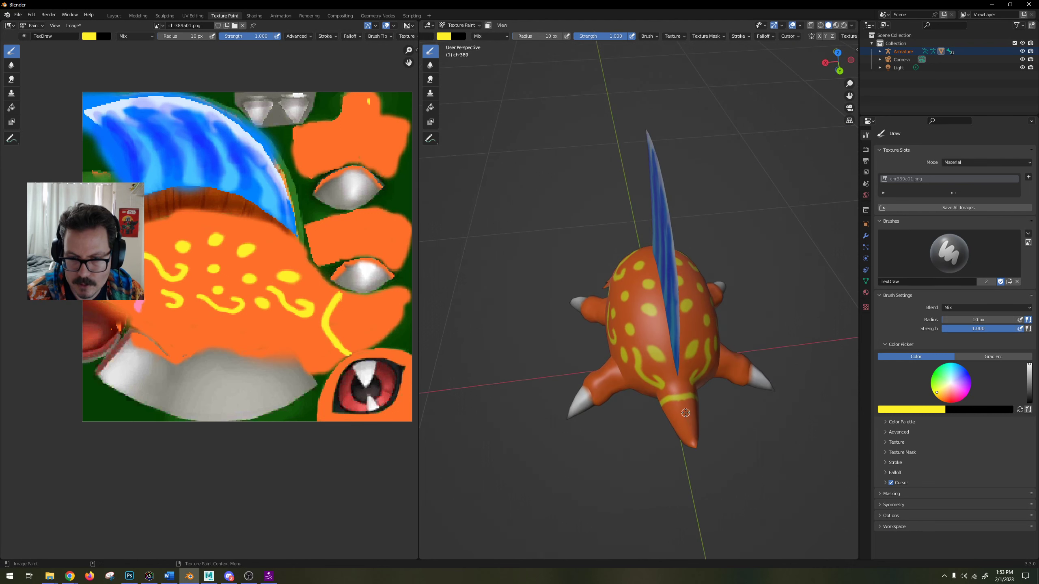
pyautogui.moveTo(670, 420); pyautogui.dragTo(673, 414)
pyautogui.moveTo(673, 414); pyautogui.dragTo(734, 308, button='middle')
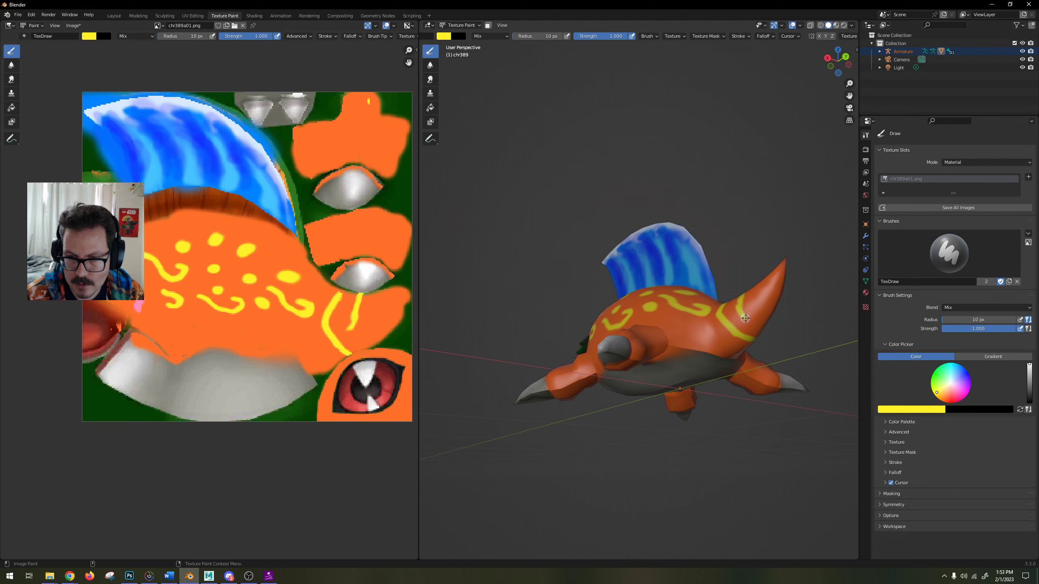
pyautogui.moveTo(760, 325); pyautogui.dragTo(765, 323)
pyautogui.moveTo(807, 294)
pyautogui.mouseDown(button='middle')
pyautogui.moveTo(656, 388)
pyautogui.moveTo(668, 368)
pyautogui.mouseUp(button='middle')
pyautogui.moveTo(605, 382); pyautogui.dragTo(603, 397)
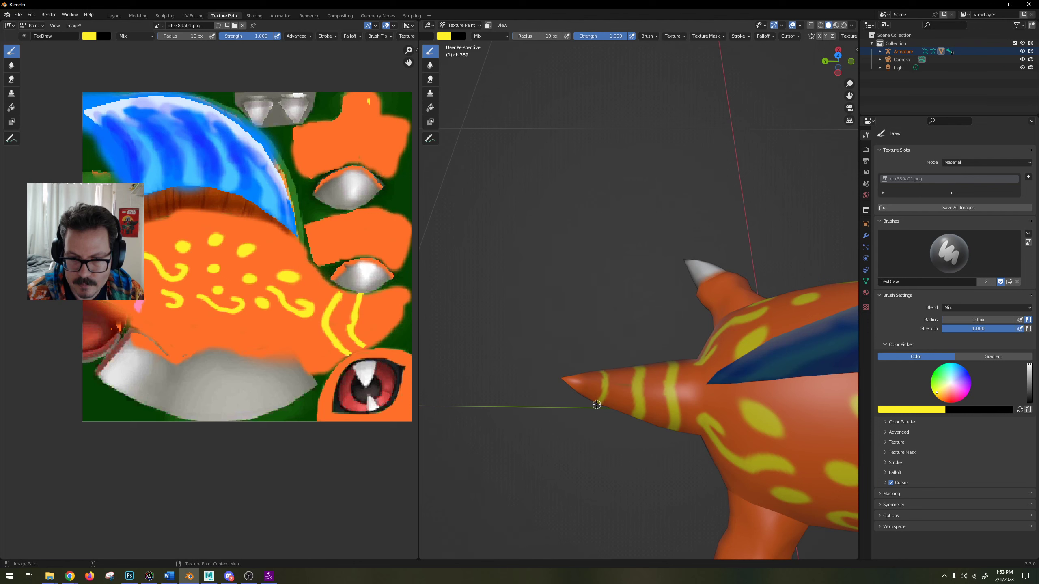
pyautogui.moveTo(596, 404); pyautogui.dragTo(679, 350, button='middle')
pyautogui.scroll(-3, 650, 332)
pyautogui.scroll(3, 683, 358)
pyautogui.scroll(-2, 684, 358)
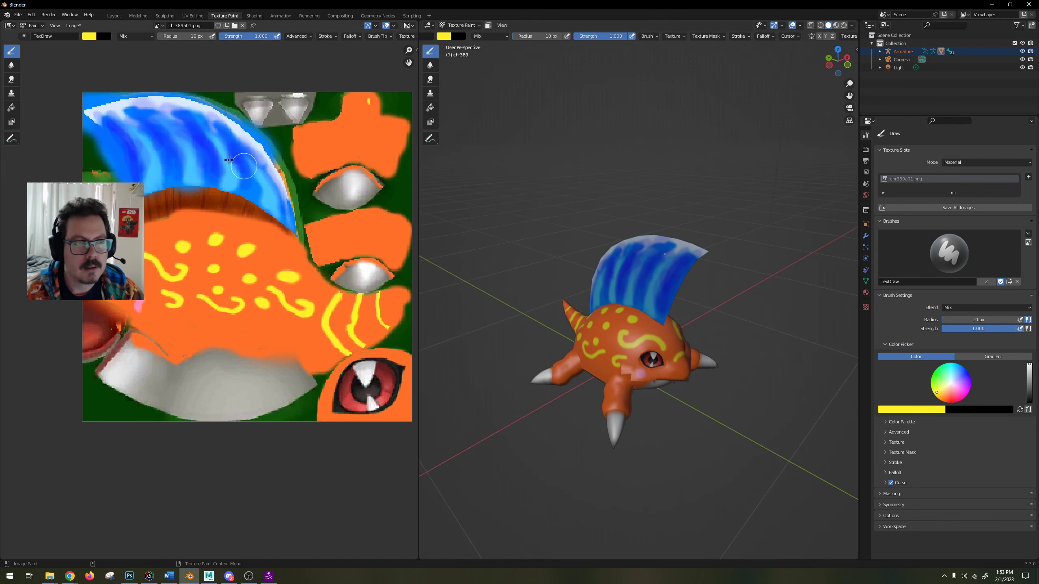
pyautogui.scroll(-2, 174, 179)
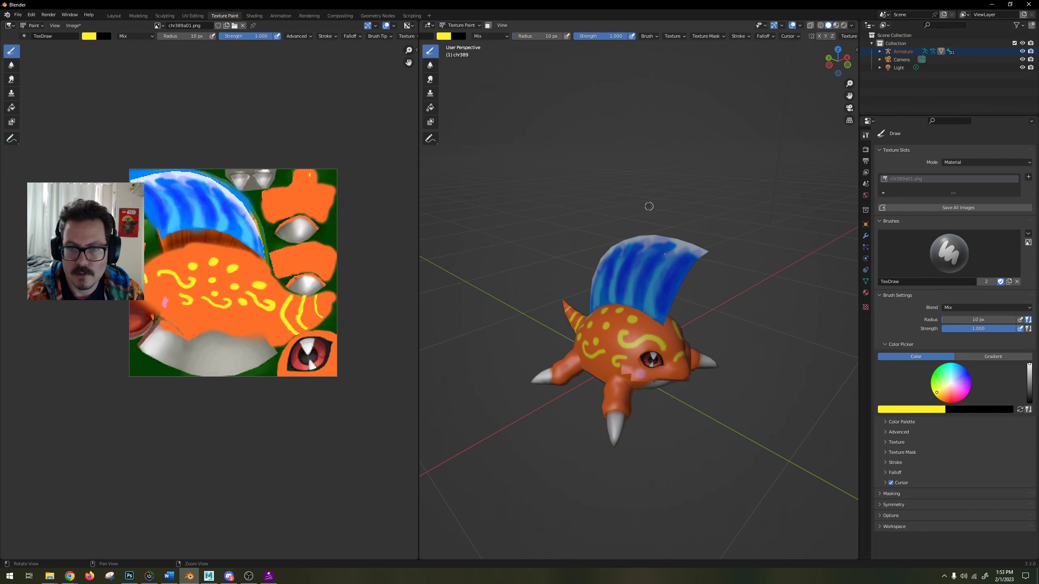
pyautogui.moveTo(649, 206); pyautogui.dragTo(534, 342, button='middle')
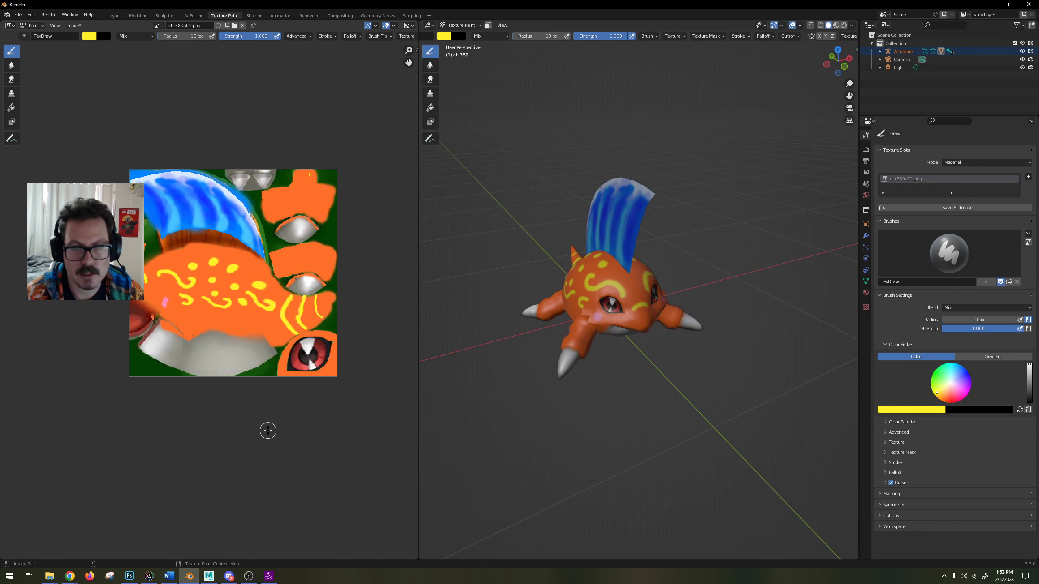
pyautogui.moveTo(593, 266); pyautogui.dragTo(653, 258, button='middle')
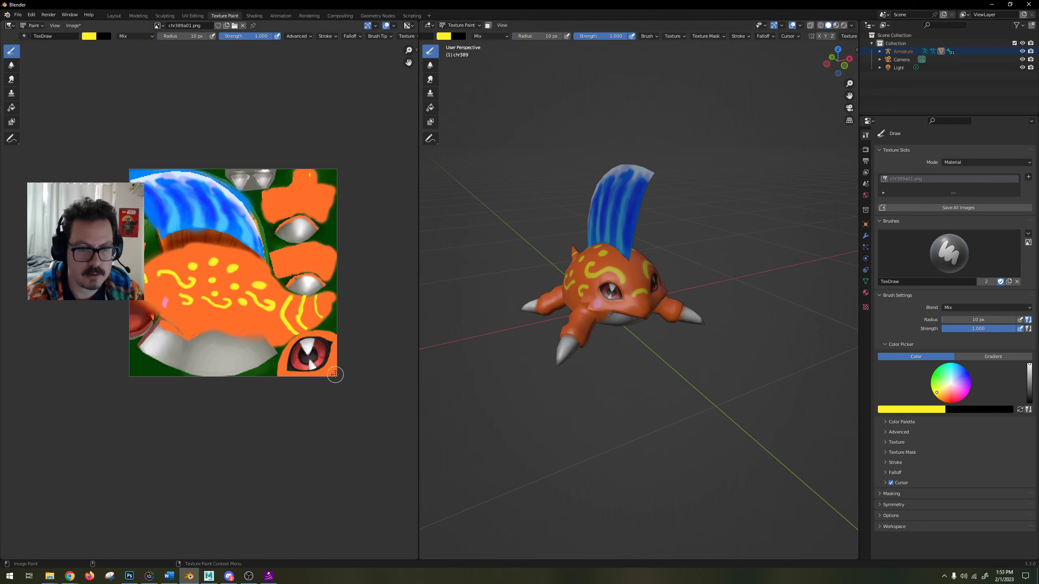
# Change the brush colour to blue for repainting the eye on the texture image.
pyautogui.scroll(2, 319, 377)
pyautogui.moveTo(335, 377); pyautogui.dragTo(277, 324, button='middle')
pyautogui.scroll(3, 216, 298)
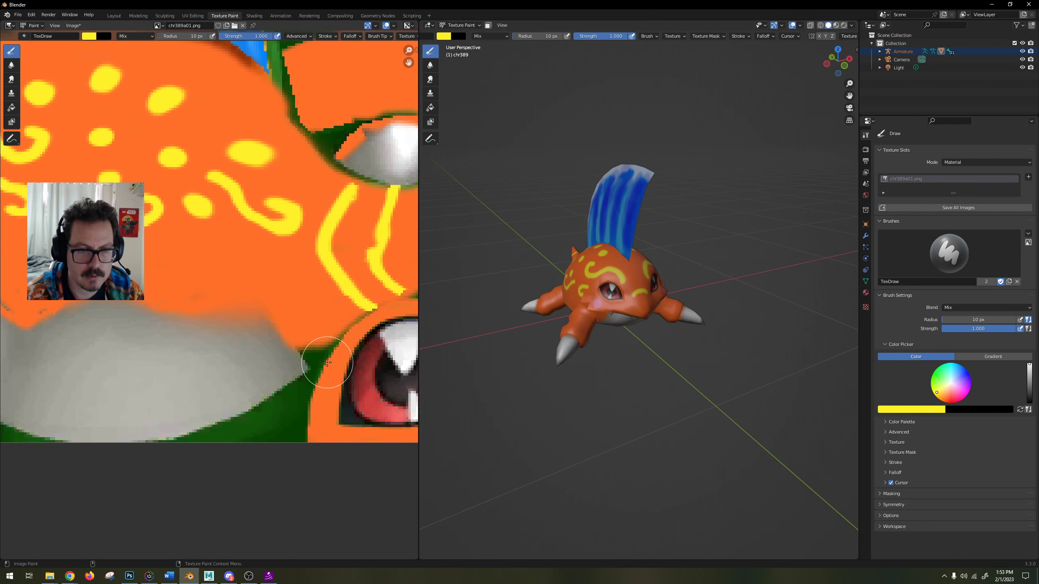
pyautogui.scroll(-2, 219, 299)
pyautogui.moveTo(335, 353); pyautogui.dragTo(304, 343, button='middle')
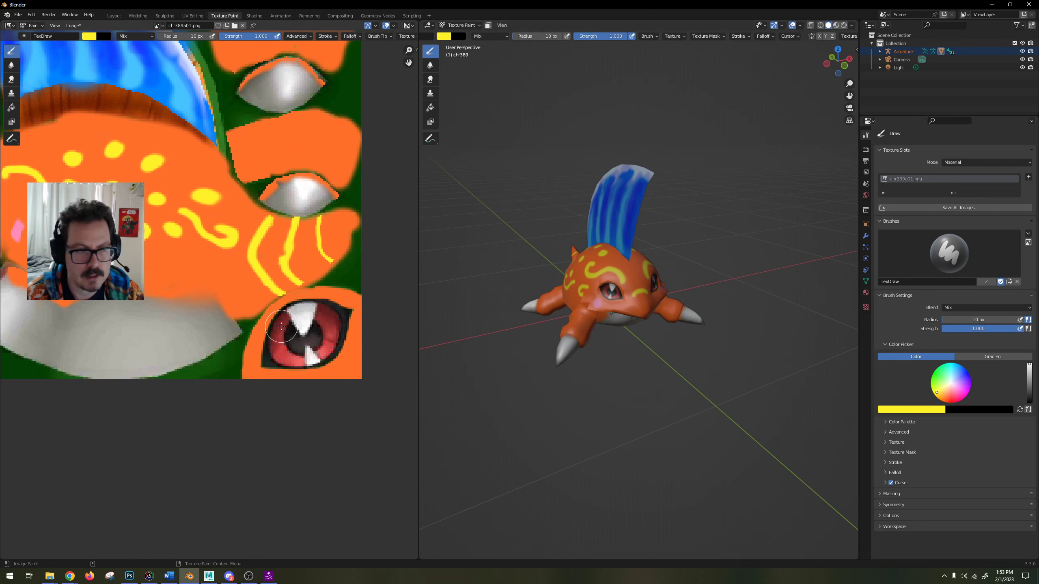
pyautogui.click(89, 36)
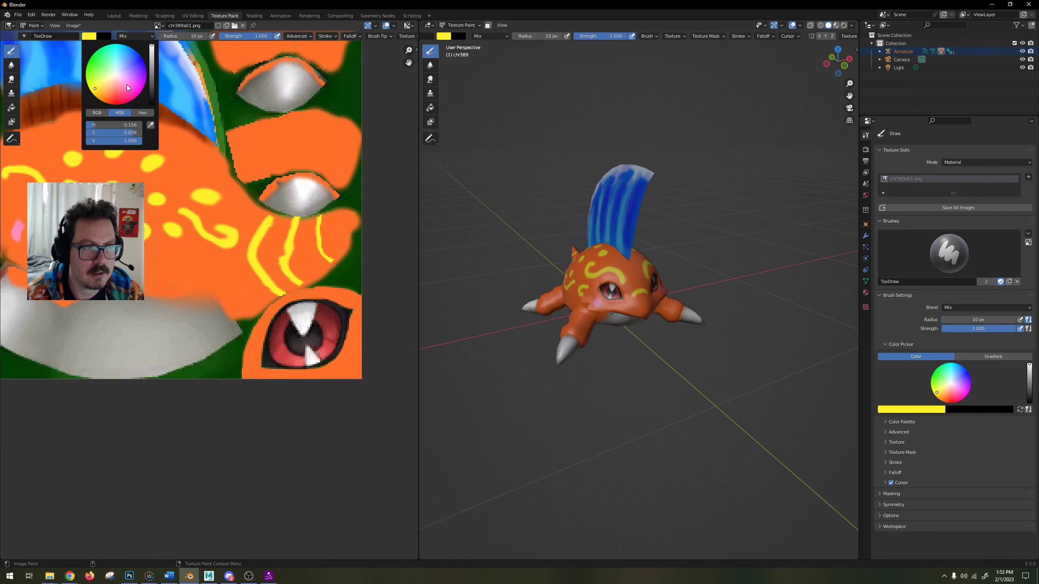
pyautogui.click(137, 53)
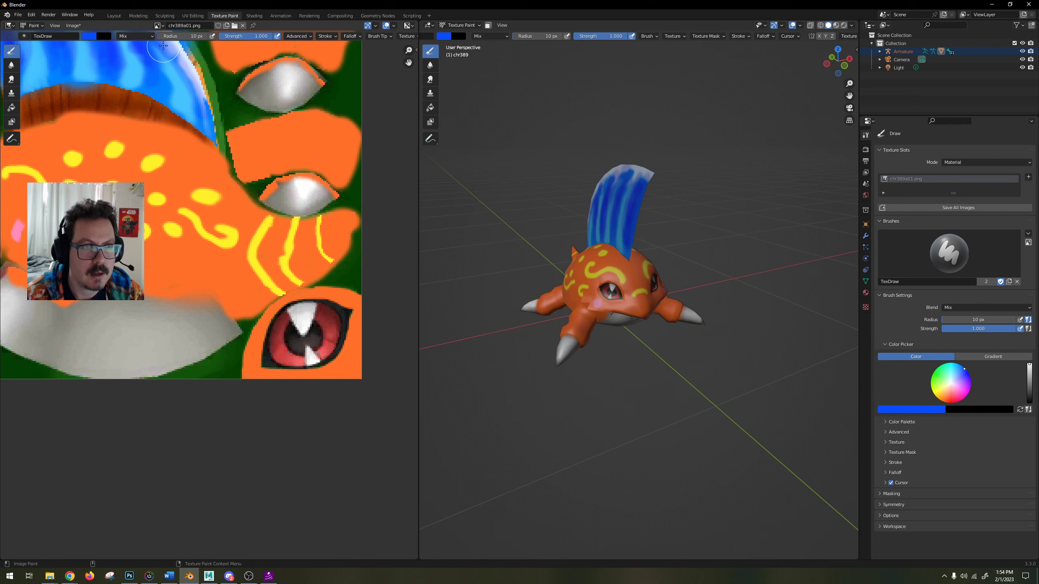
# Set the brush radius to 6 px and paint one side of the eye's red iris blue on the texture image.
pyautogui.click(176, 36)
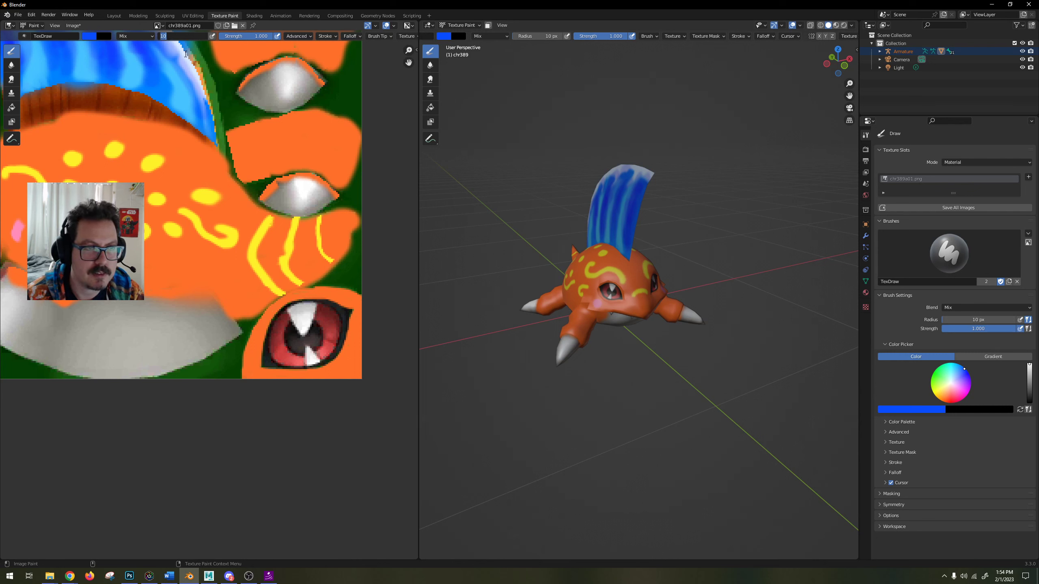
pyautogui.write('6')
pyautogui.press('Tab')
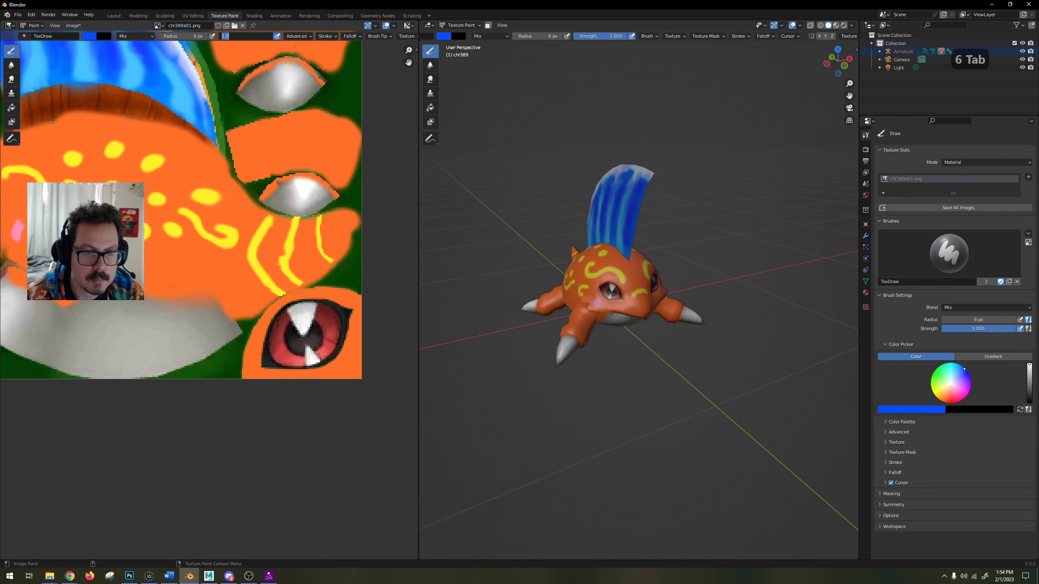
pyautogui.press('Tab')
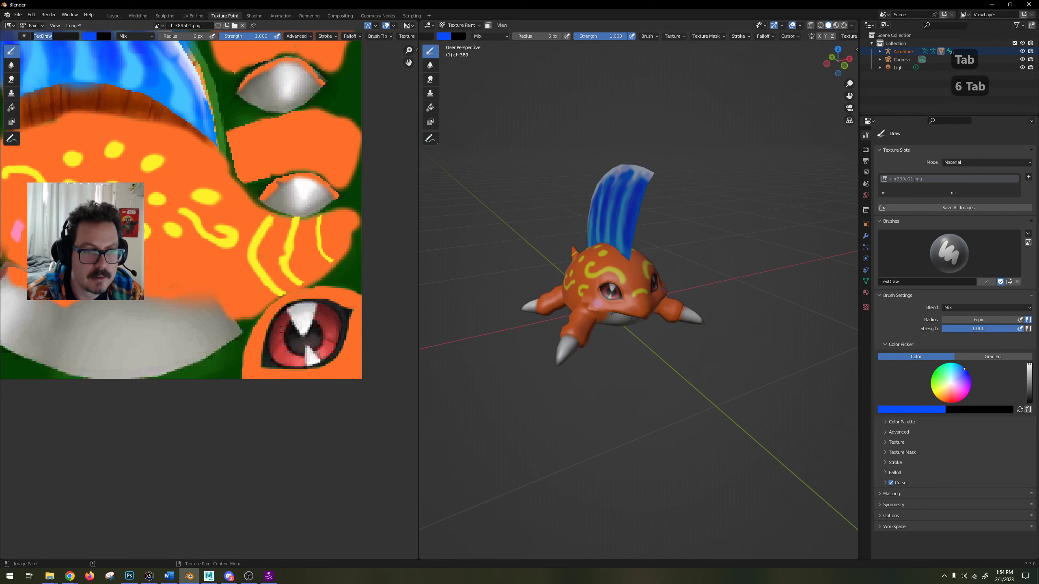
pyautogui.click(12, 46)
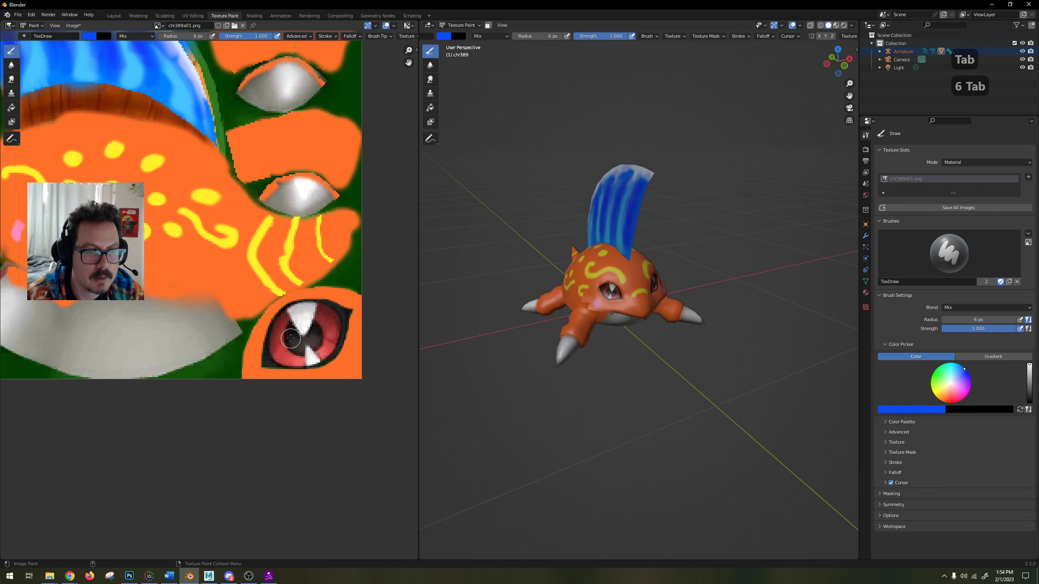
pyautogui.moveTo(283, 321)
pyautogui.mouseDown()
pyautogui.moveTo(279, 349)
pyautogui.moveTo(302, 361)
pyautogui.moveTo(278, 356)
pyautogui.moveTo(279, 330)
pyautogui.mouseUp()
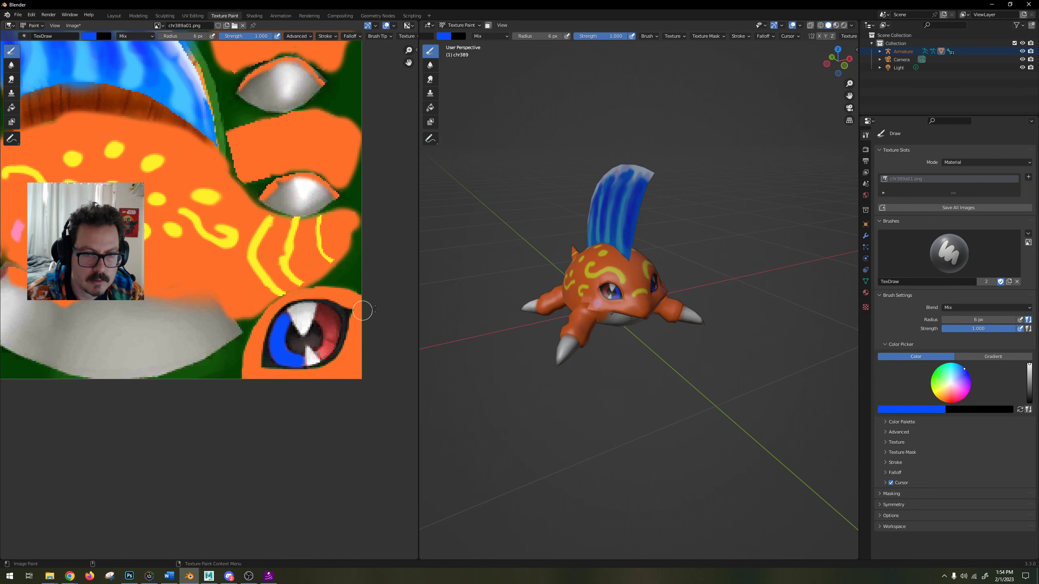
# Paint the remaining red part of the iris blue around the pupil, keeping the white highlights.
pyautogui.moveTo(594, 289); pyautogui.dragTo(586, 284, button='middle')
pyautogui.scroll(2, 320, 334)
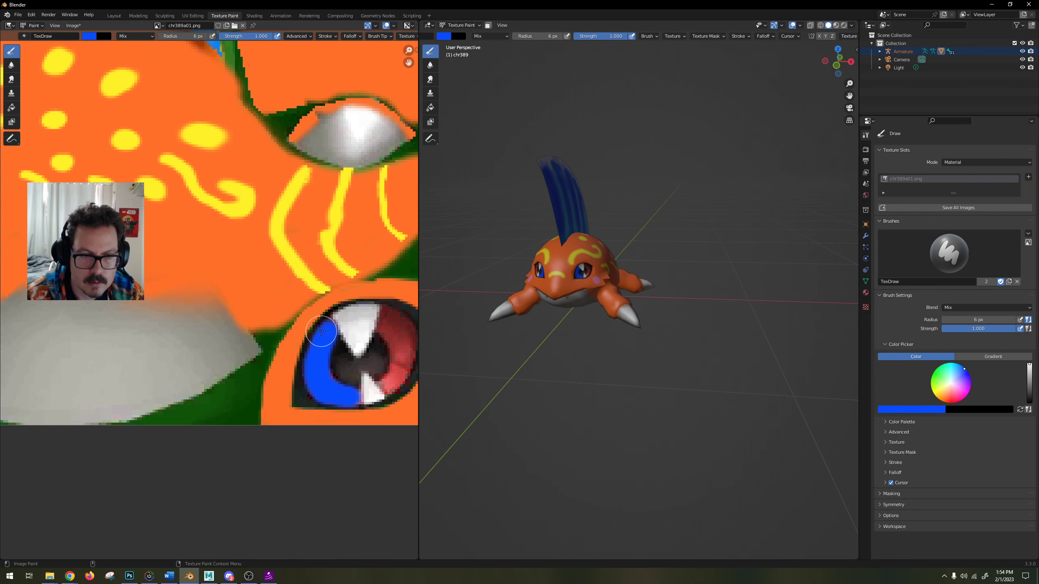
pyautogui.moveTo(352, 326); pyautogui.dragTo(277, 310, button='middle')
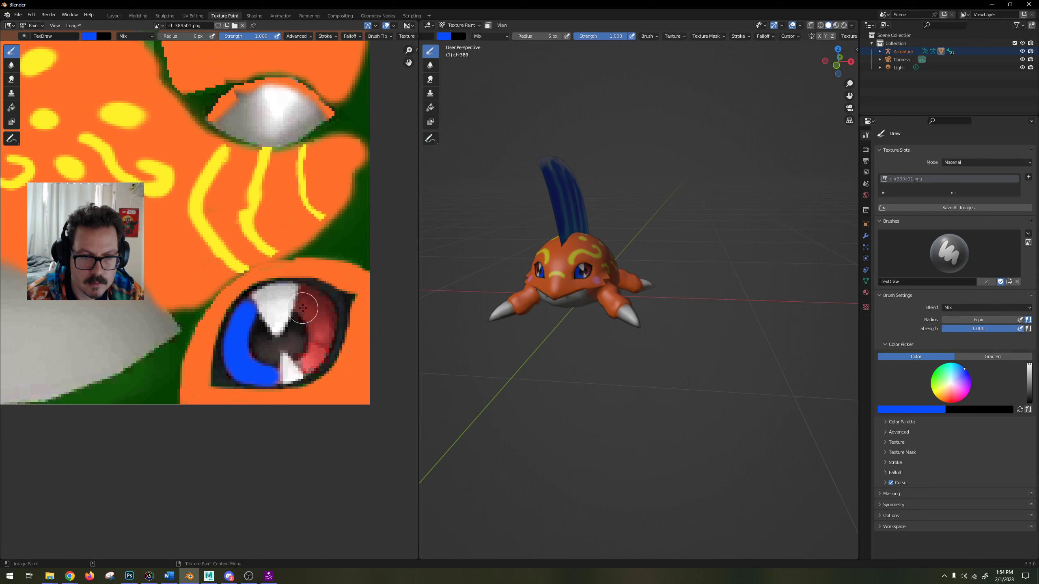
pyautogui.scroll(5, 564, 290)
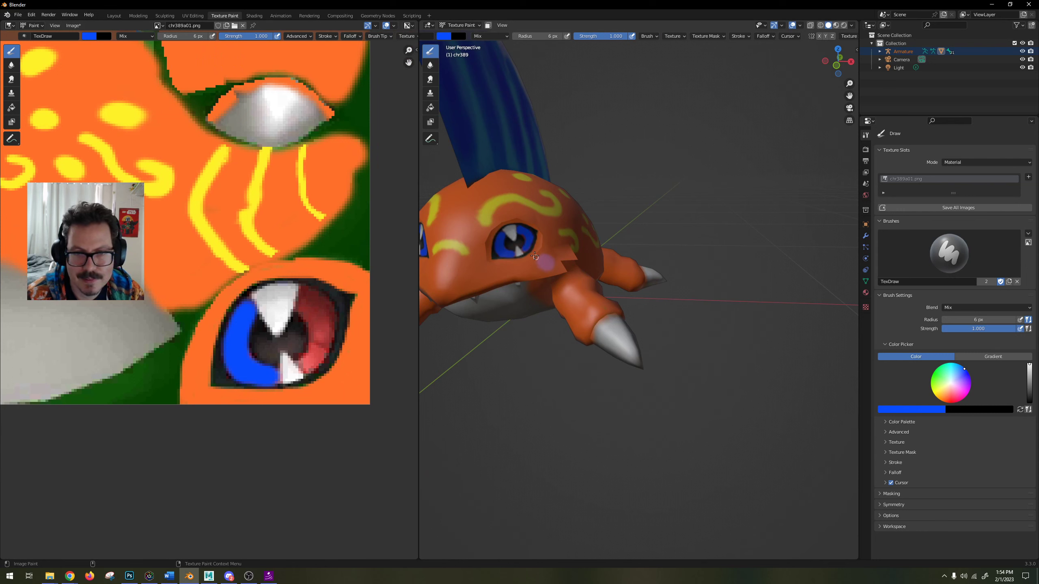
pyautogui.moveTo(527, 245); pyautogui.dragTo(523, 235)
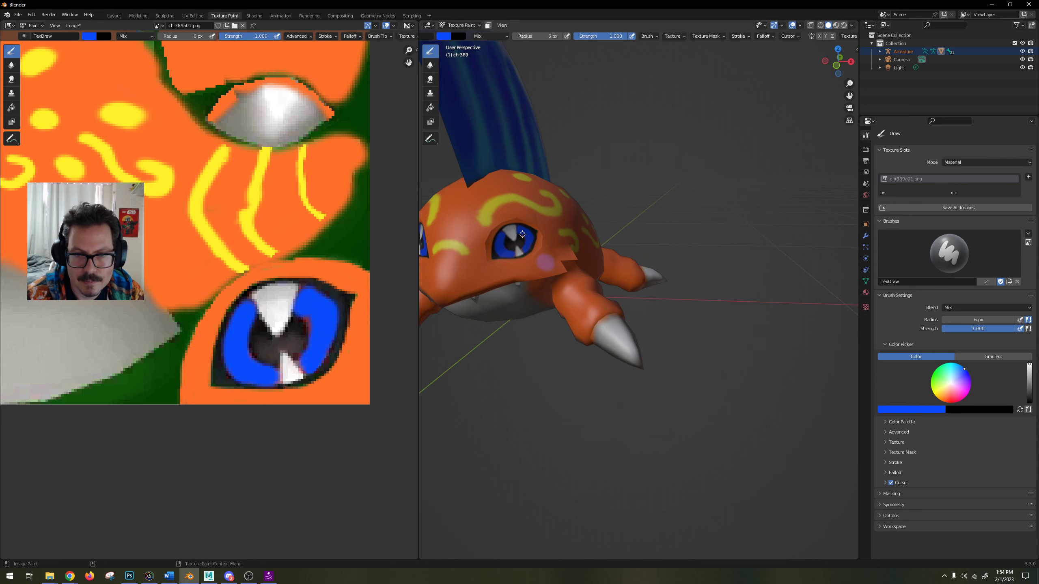
# Frame the whole model in a three-quarter front view and capture it as a rectangular snip with Snipping Tool.
pyautogui.scroll(-5, 543, 349)
pyautogui.moveTo(543, 348)
pyautogui.mouseDown(button='middle')
pyautogui.moveTo(598, 348)
pyautogui.moveTo(575, 379)
pyautogui.moveTo(514, 364)
pyautogui.moveTo(660, 343)
pyautogui.moveTo(643, 301)
pyautogui.mouseUp(button='middle')
pyautogui.scroll(-3, 598, 348)
pyautogui.scroll(3, 514, 365)
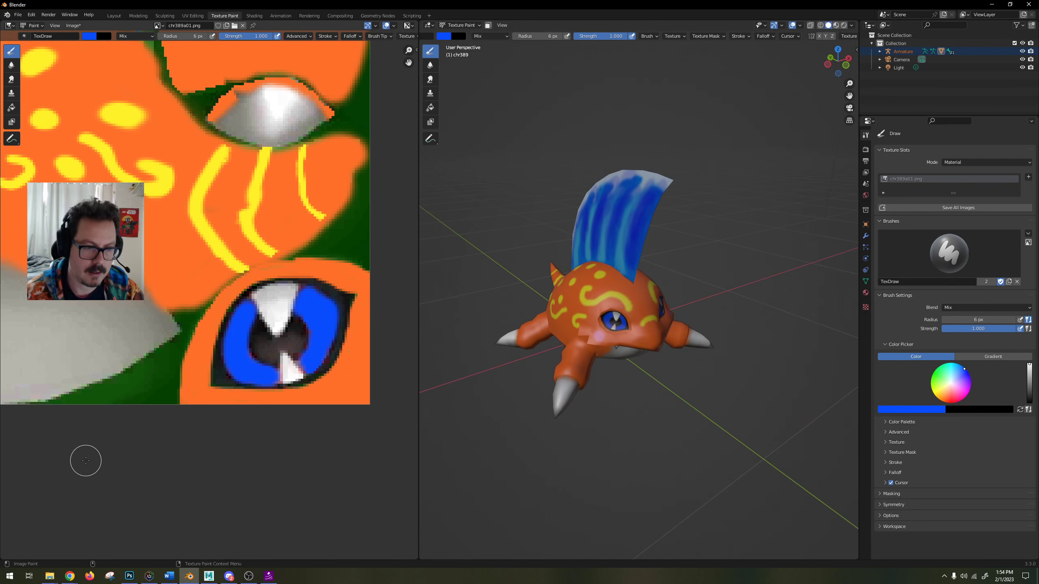
pyautogui.click(109, 576)
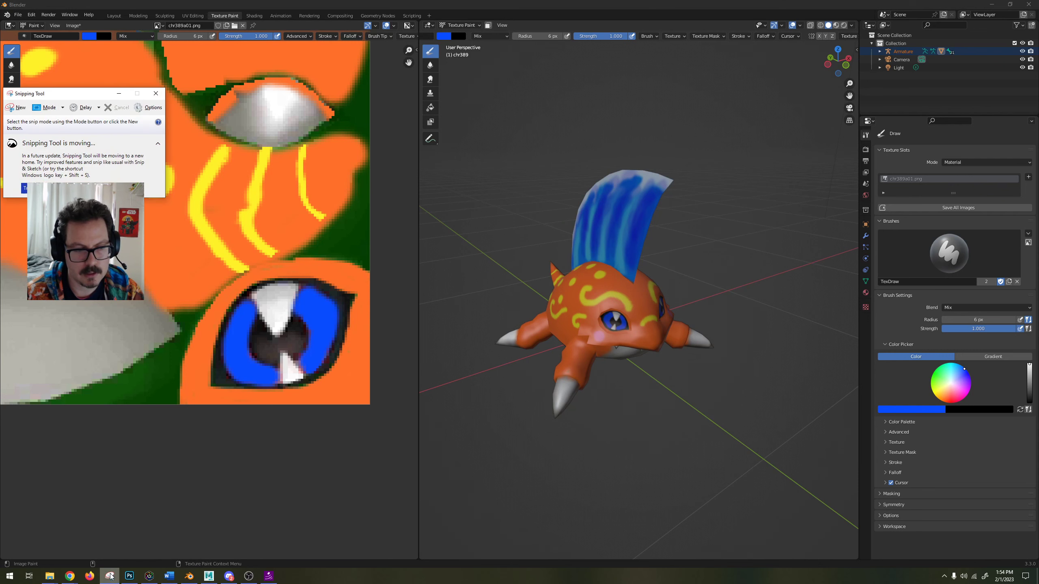
pyautogui.moveTo(71, 94); pyautogui.dragTo(346, 127)
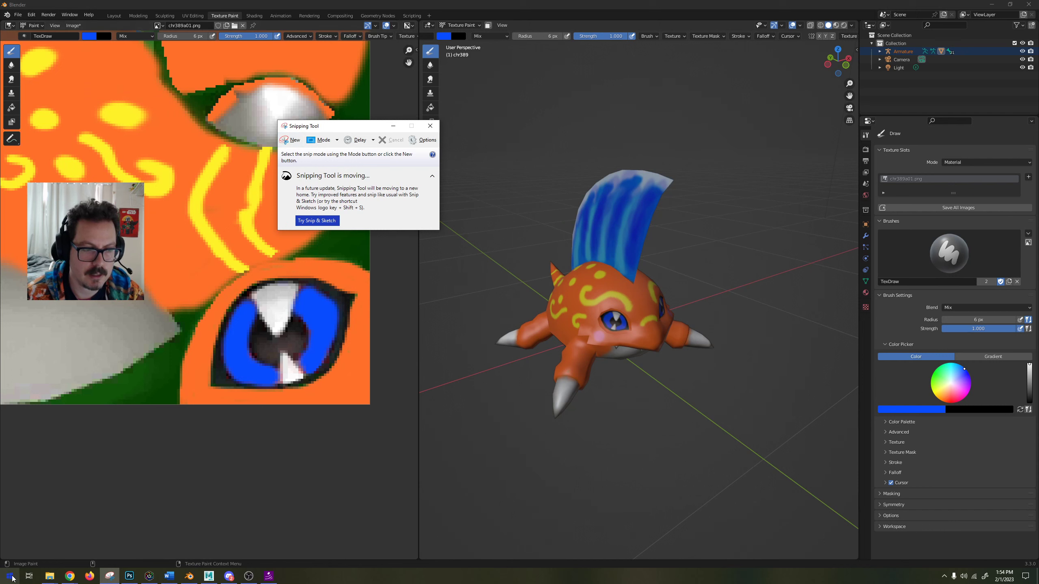
pyautogui.click(290, 141)
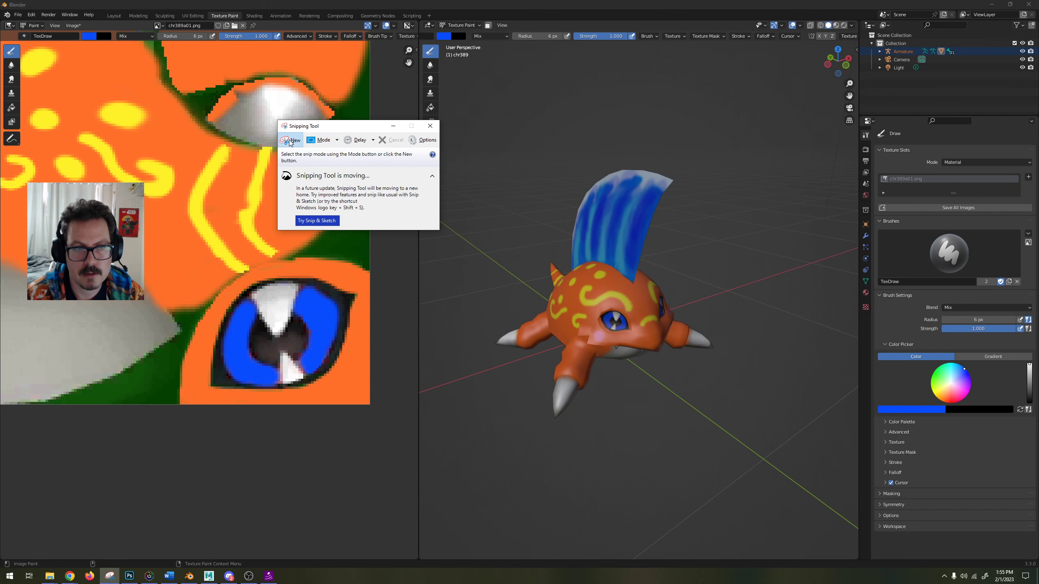
pyautogui.moveTo(458, 133); pyautogui.dragTo(550, 251)
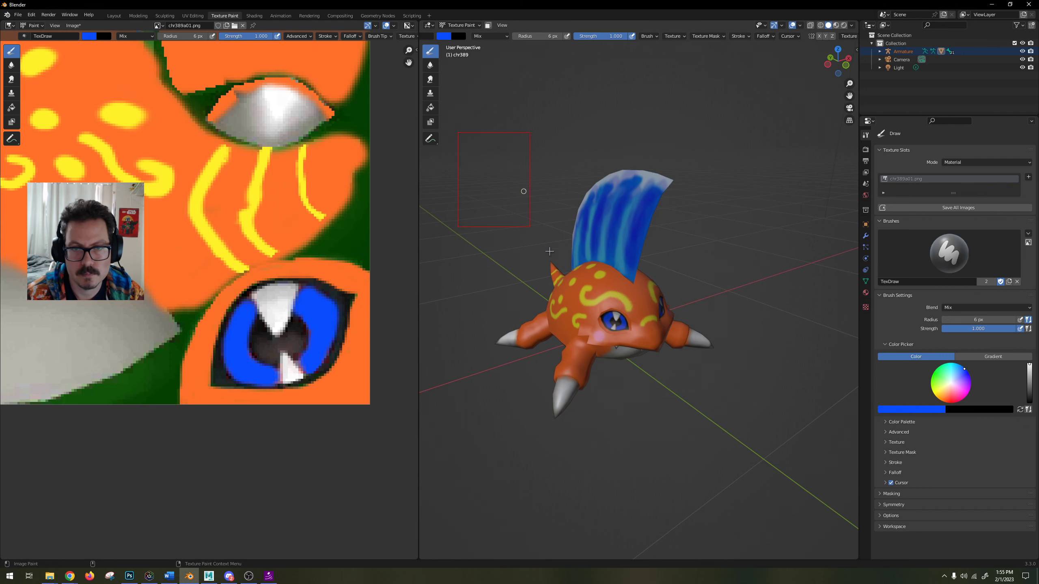
pyautogui.moveTo(715, 417); pyautogui.dragTo(778, 441)
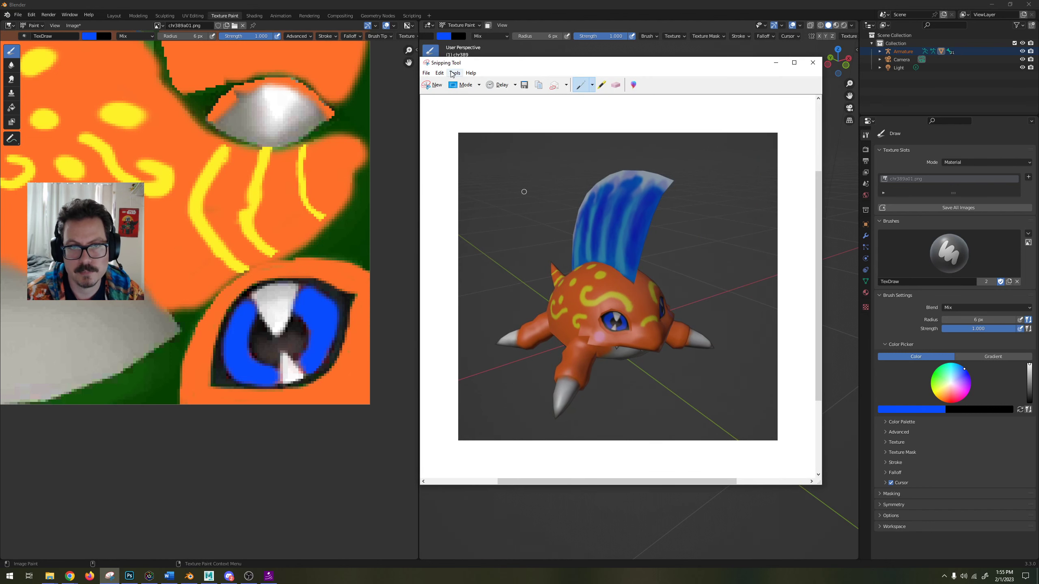
# Copy the snip and paste it as an attachment into the message for Discord's 3d-modelling-23 channel.
pyautogui.click(438, 74)
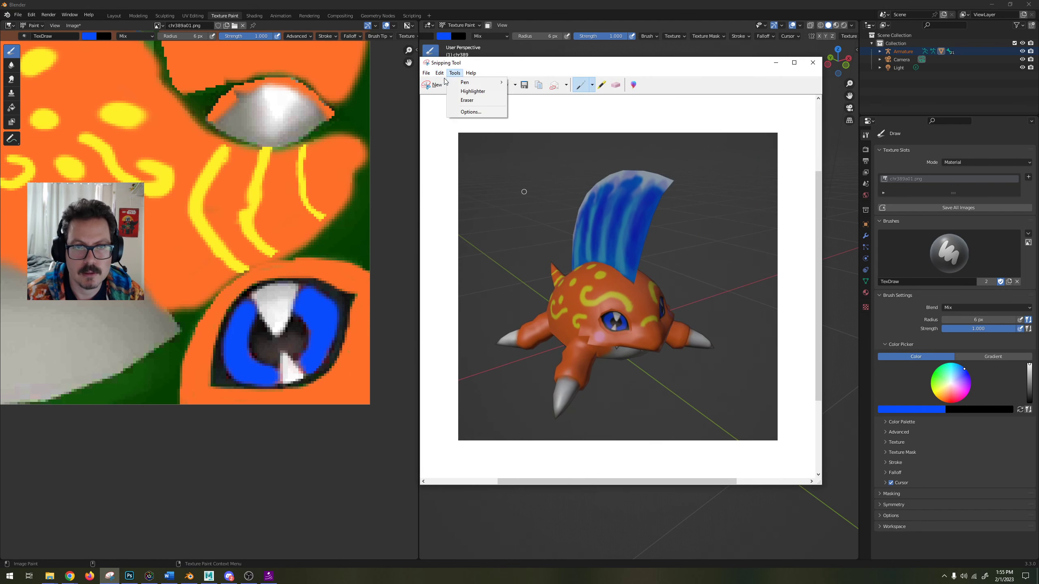
pyautogui.click(450, 82)
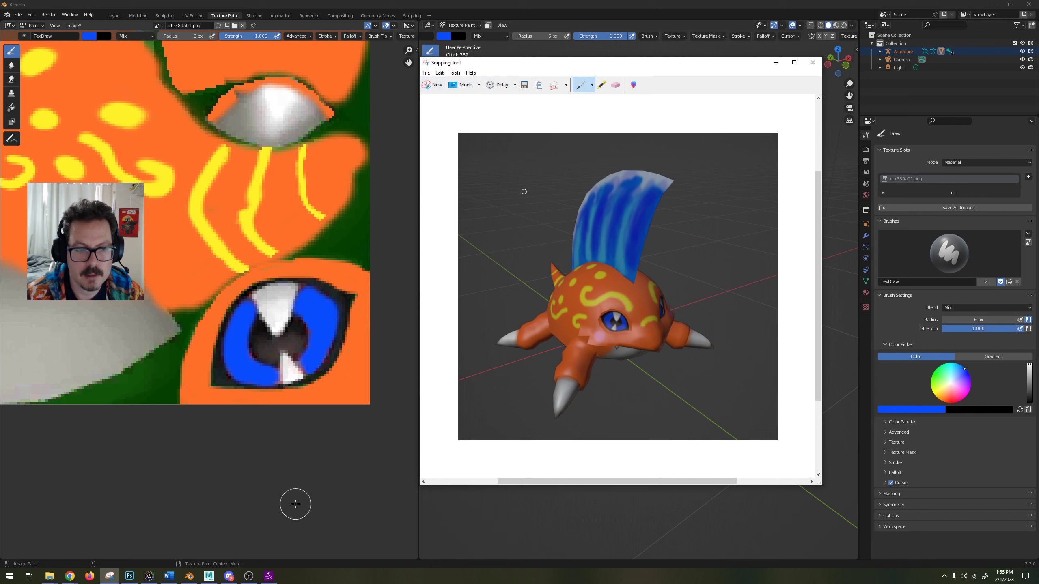
pyautogui.moveTo(228, 583)
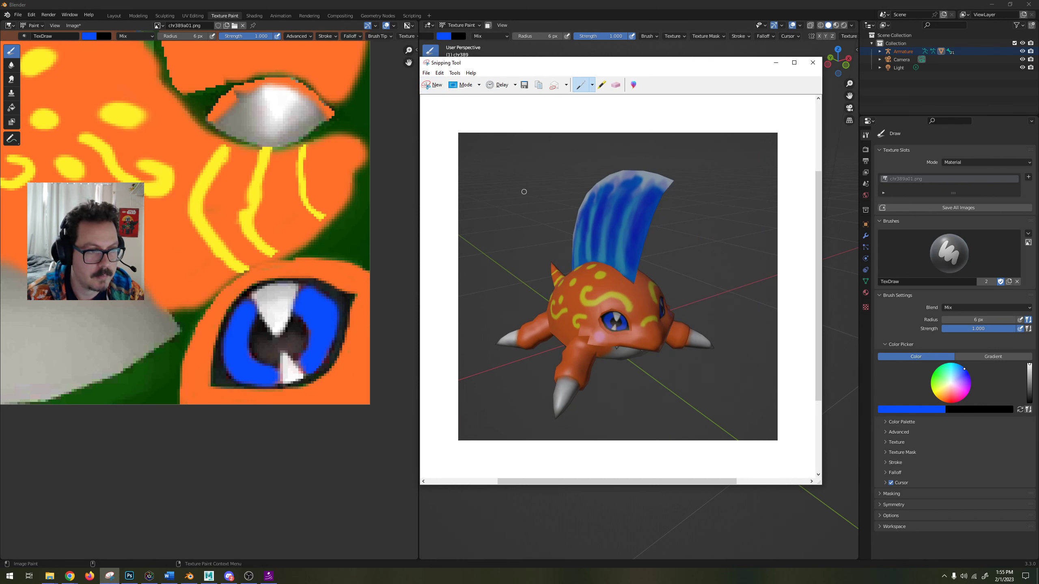
pyautogui.moveTo(0, 136); pyautogui.dragTo(351, 106)
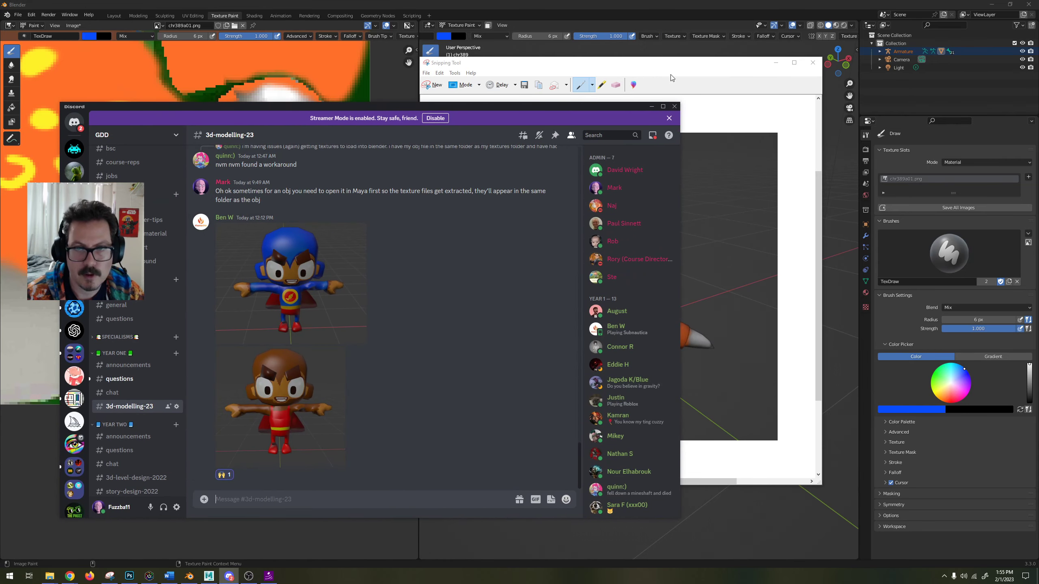
pyautogui.click(439, 73)
pyautogui.click(450, 85)
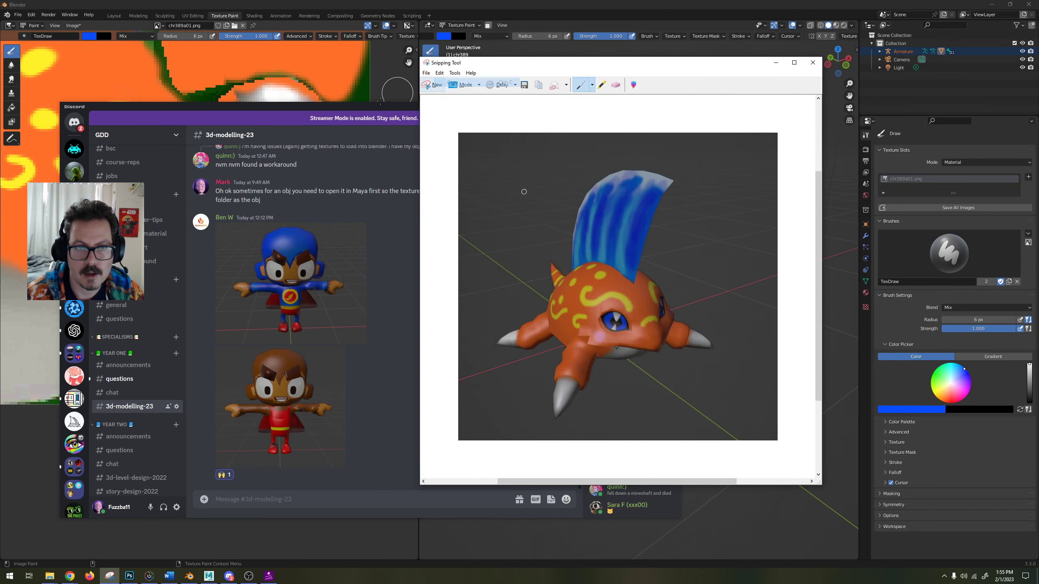
pyautogui.click(224, 501)
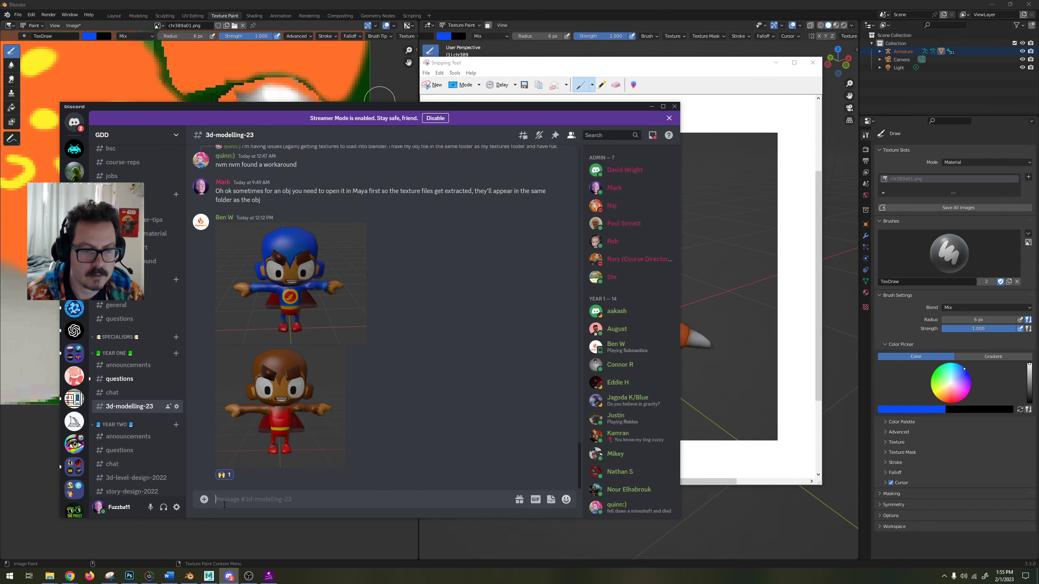
pyautogui.hotkey('ctrl', 'v')
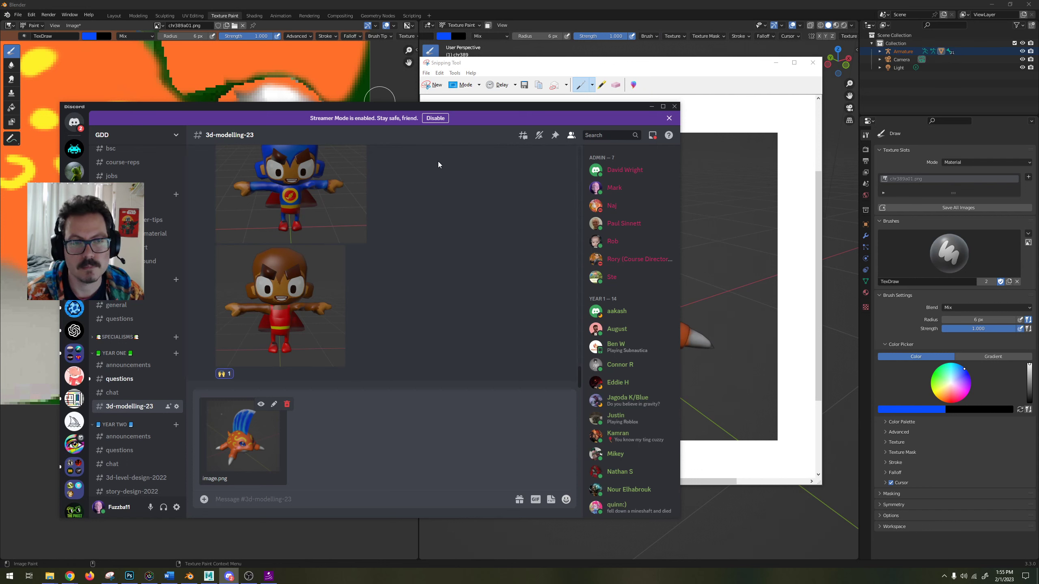
# Look through the retextured models that others posted earlier in the 3d-modelling-23 channel.
pyautogui.scroll(2, 349, 301)
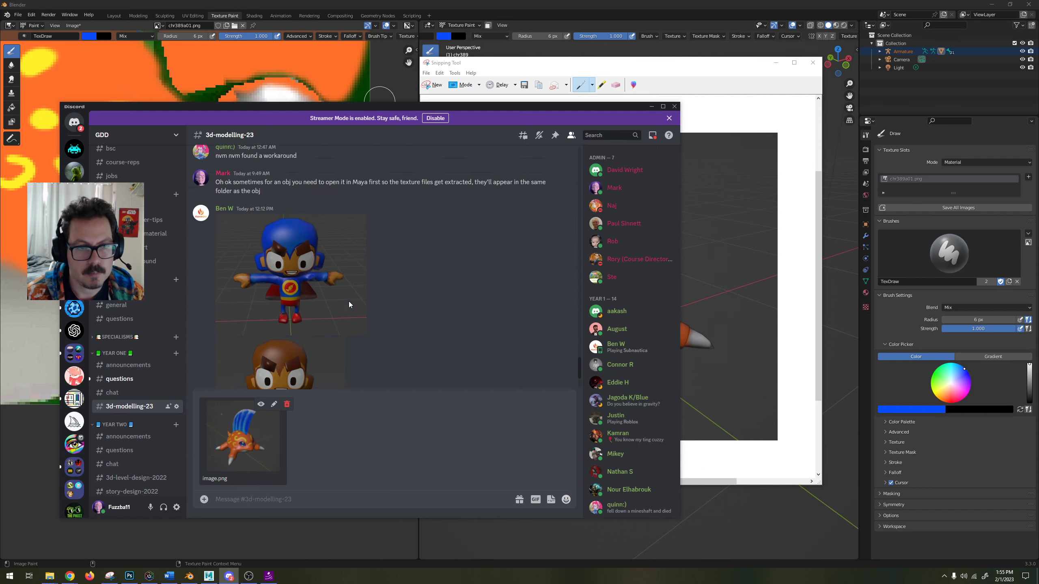
pyautogui.scroll(-2, 349, 301)
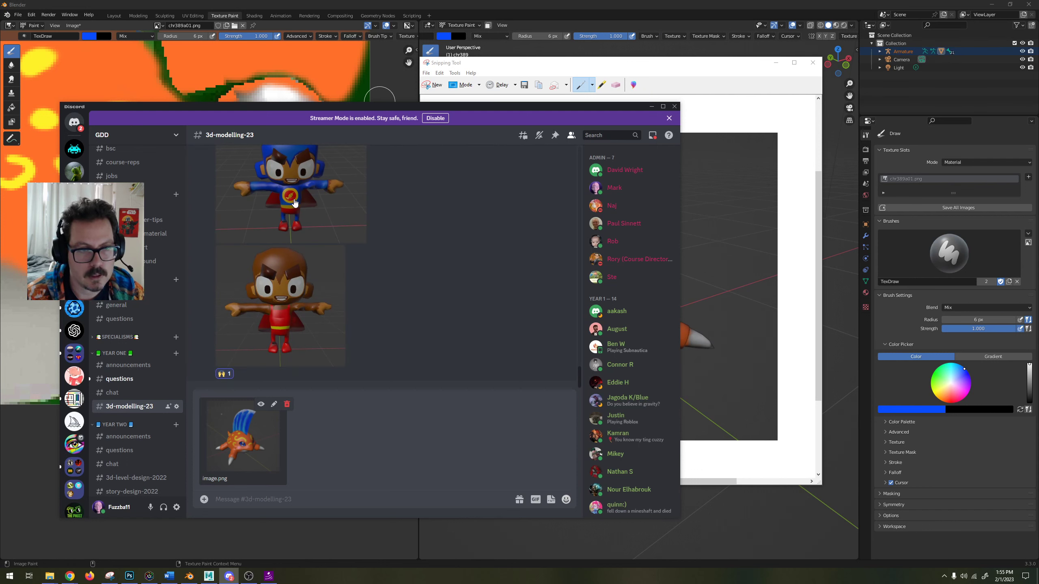
pyautogui.scroll(5, 364, 318)
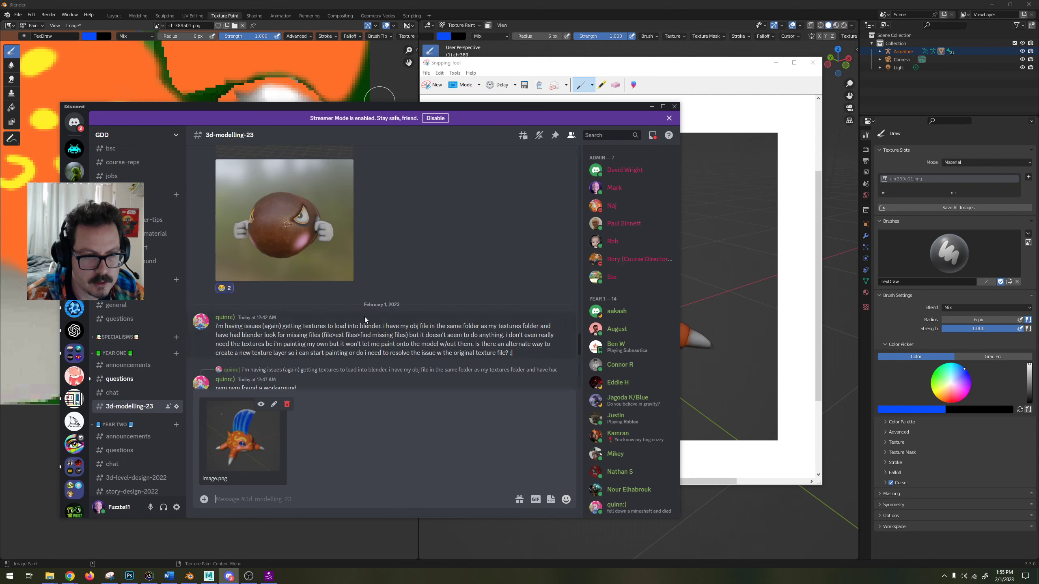
pyautogui.scroll(-4, 365, 317)
pyautogui.scroll(6, 364, 317)
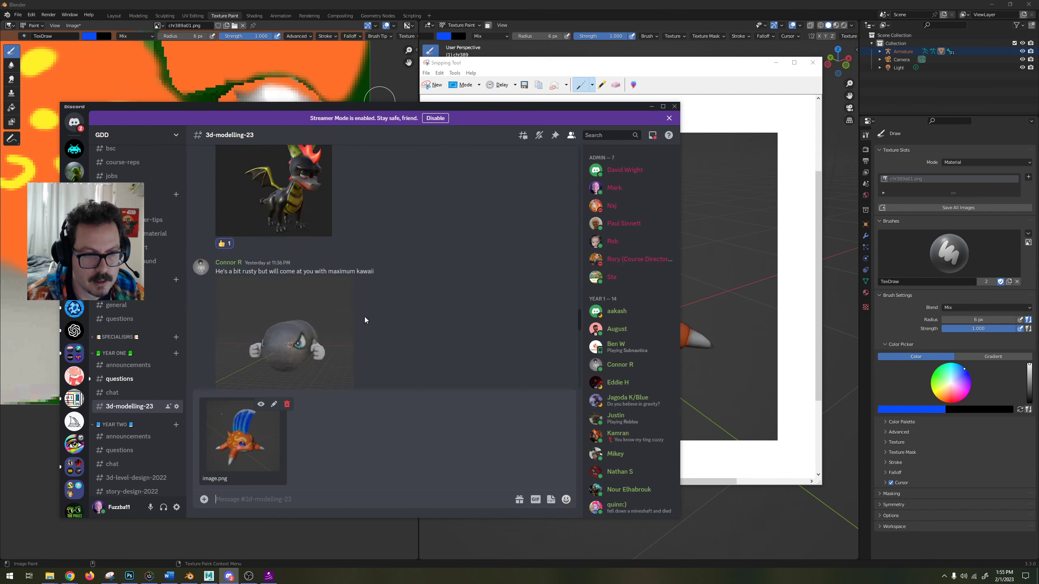
pyautogui.scroll(8, 365, 317)
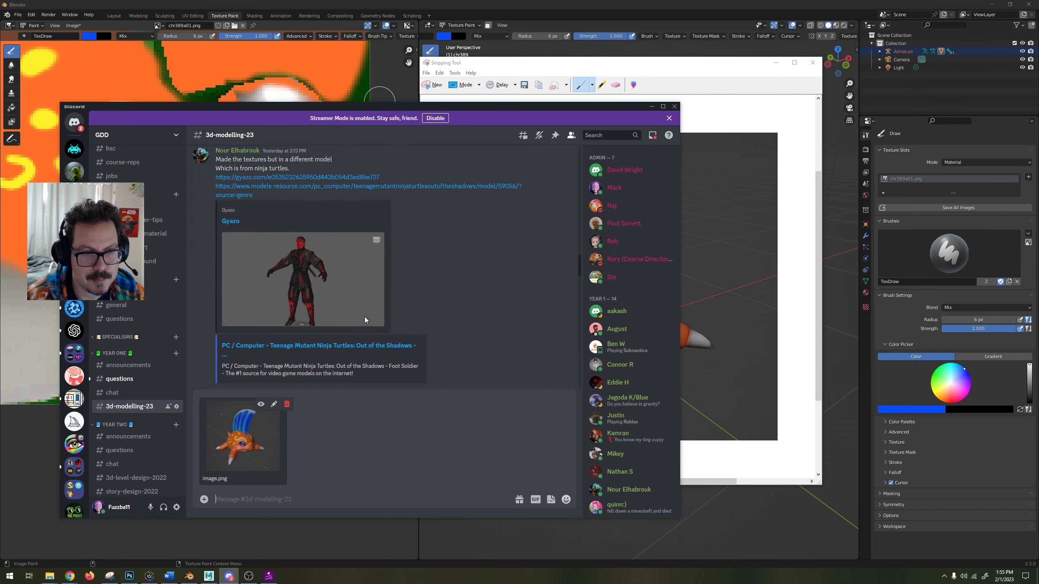
pyautogui.scroll(-10, 365, 317)
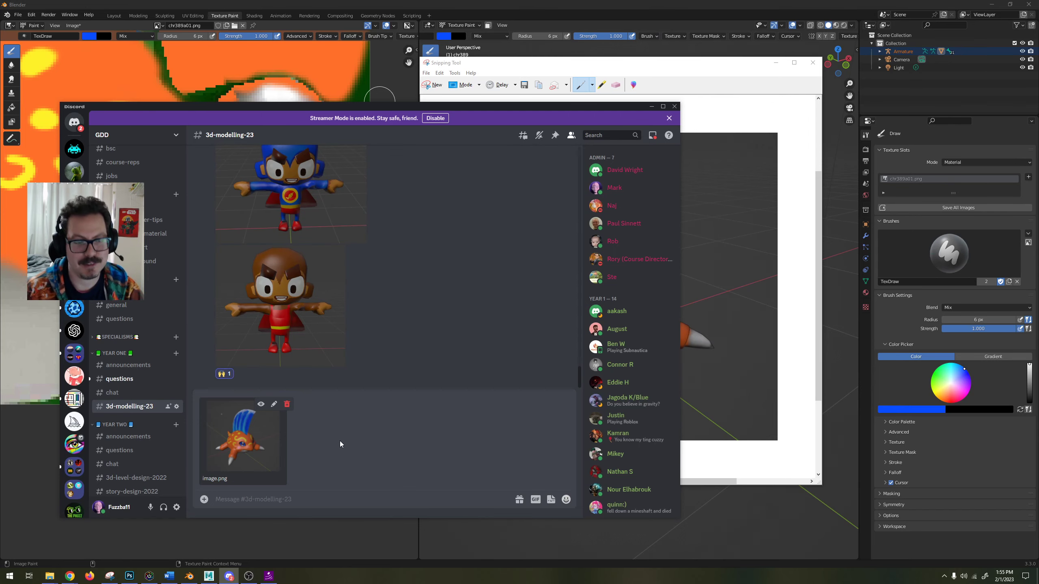
pyautogui.moveTo(72, 583)
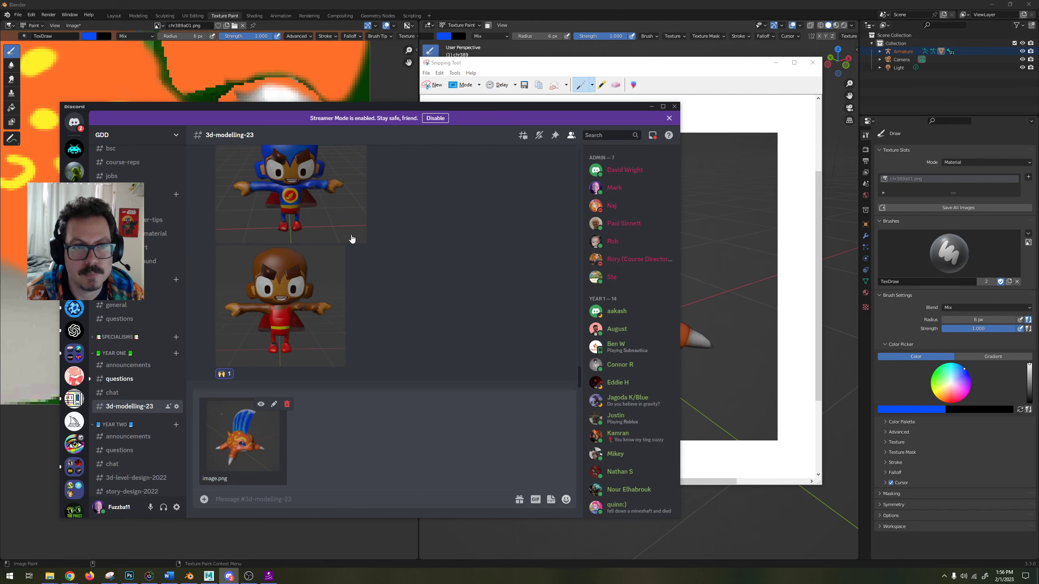
# Switch back to Blender and view the entire painted texture in the image editor.
pyautogui.click(444, 8)
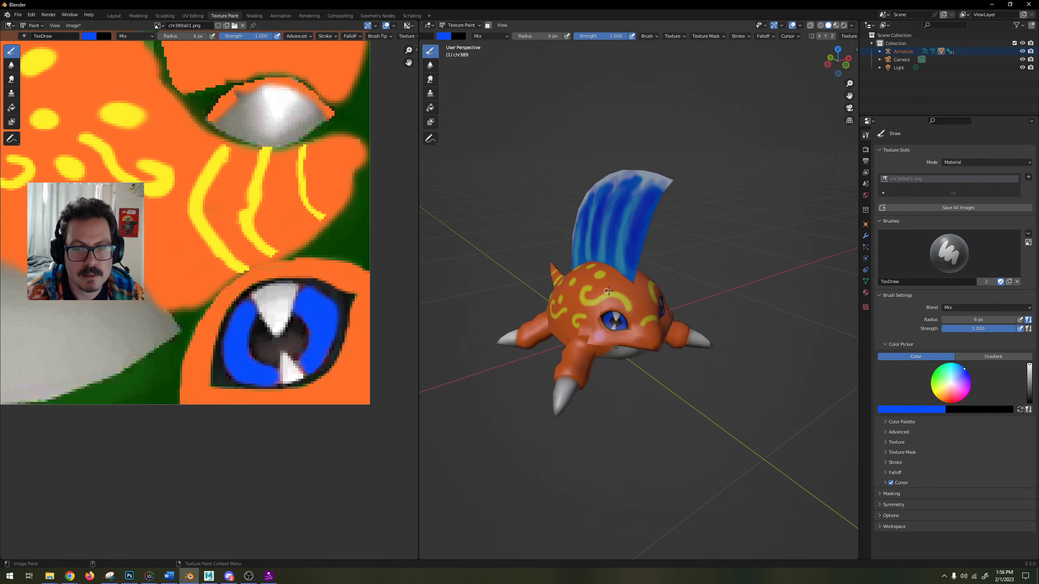
pyautogui.scroll(-6, 189, 127)
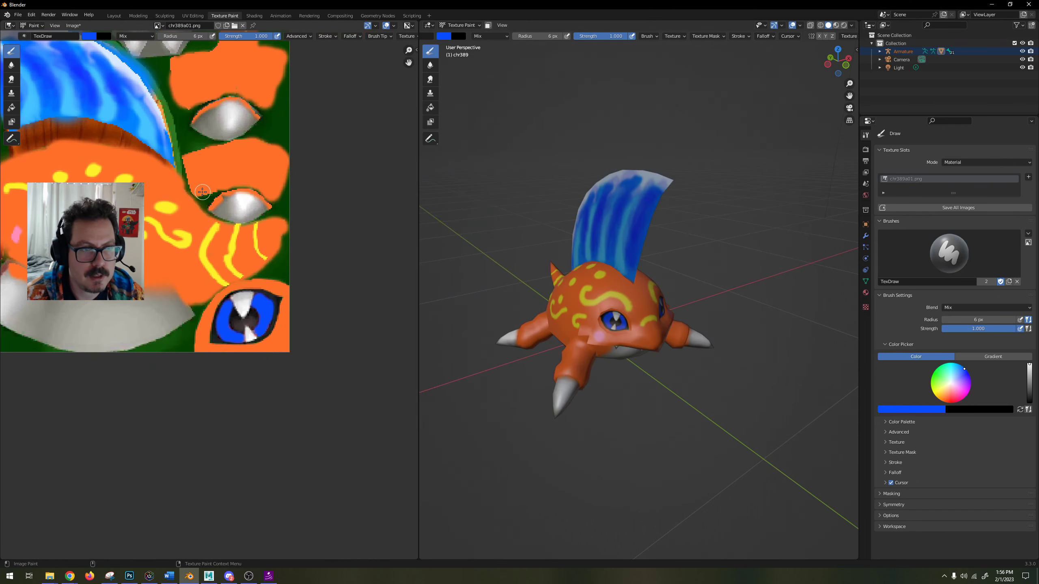
pyautogui.scroll(1, 204, 218)
pyautogui.scroll(-2, 229, 205)
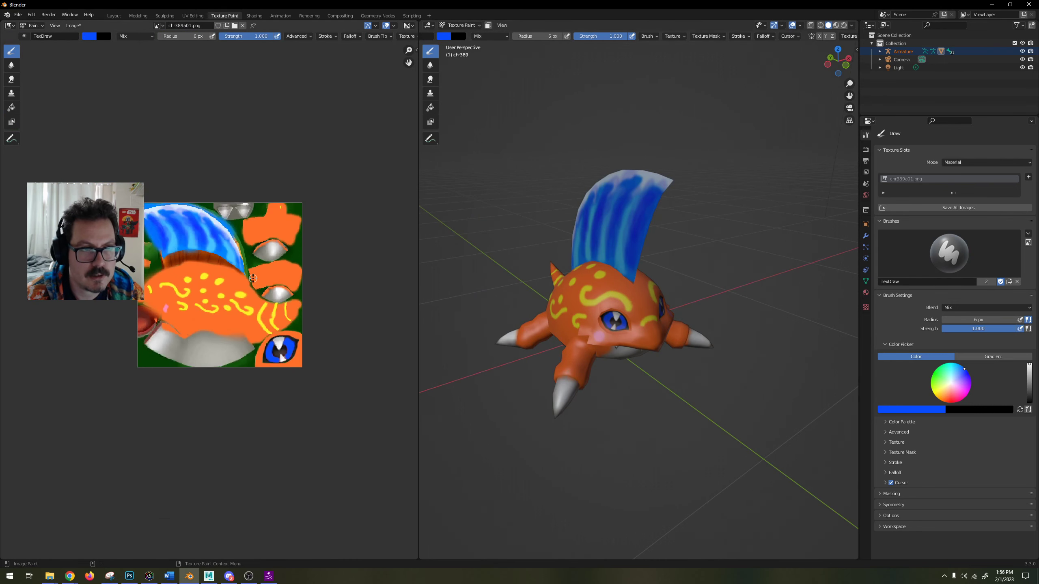
pyautogui.scroll(1, 265, 194)
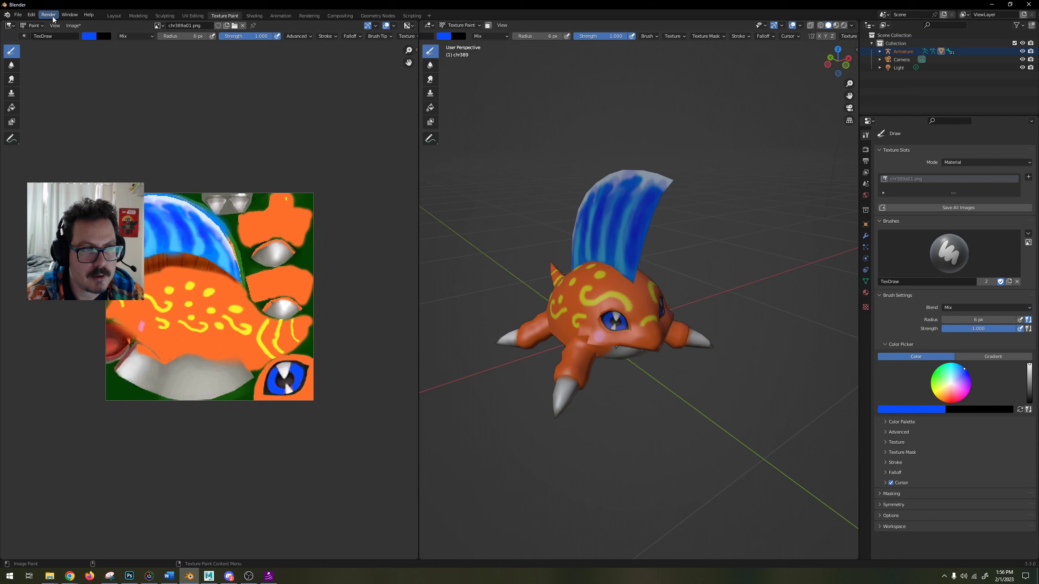
pyautogui.click(18, 16)
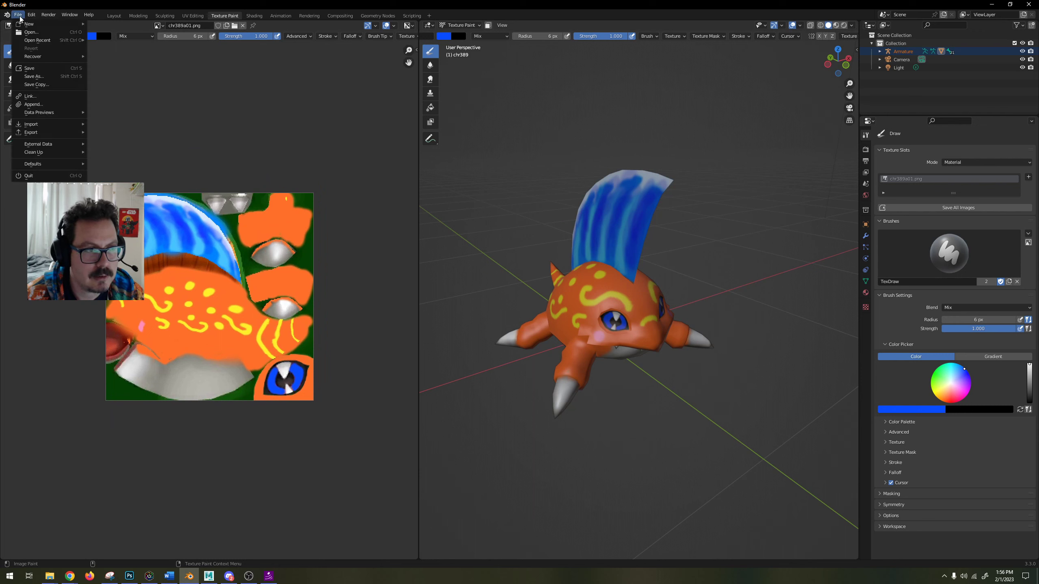
pyautogui.click(19, 15)
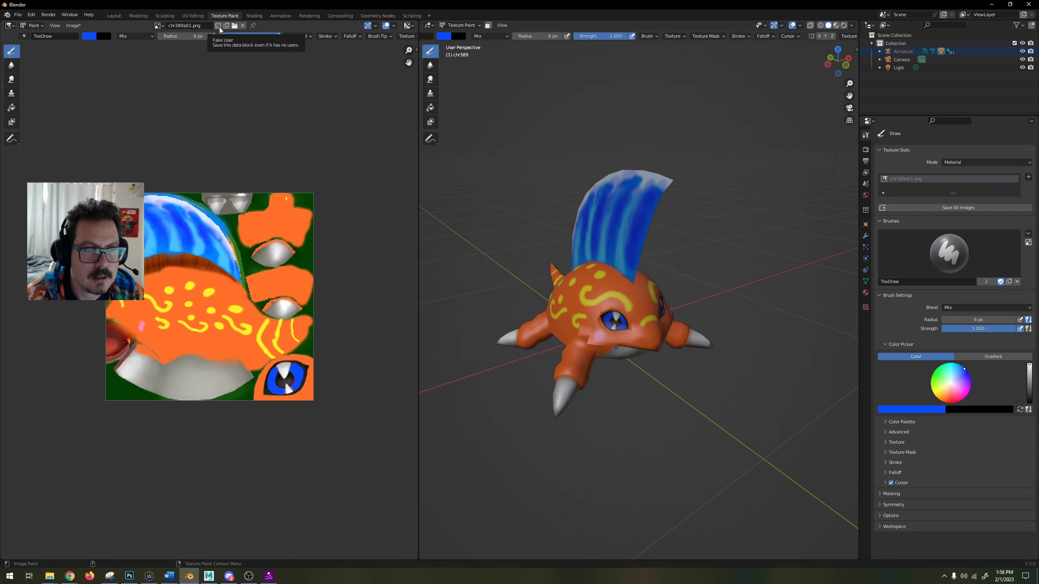
pyautogui.click(157, 26)
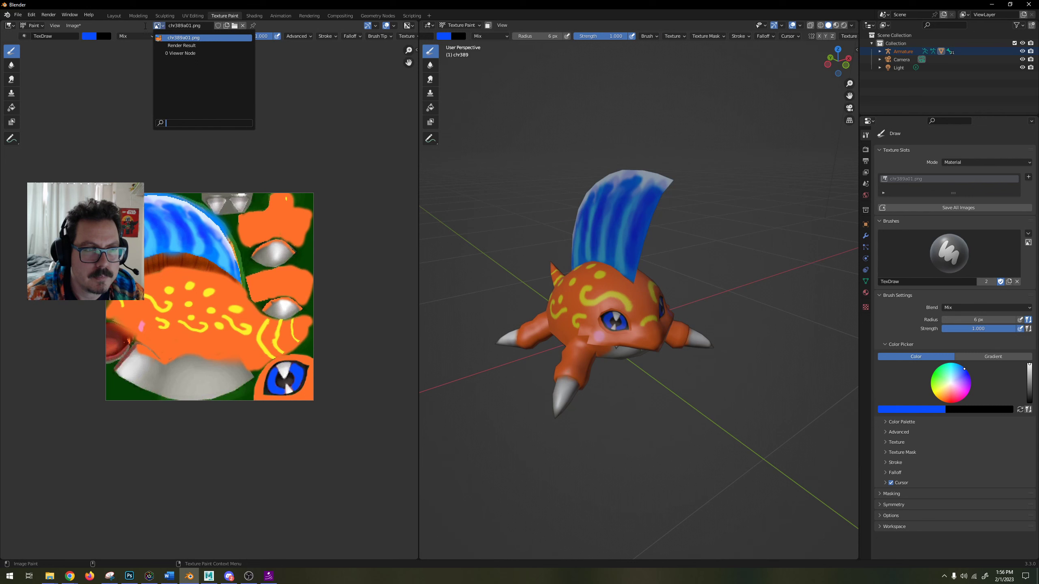
pyautogui.click(145, 26)
# Save a copy of the painted texture as chr389a01orange.png in the week 2 hw folder.
pyautogui.click(73, 26)
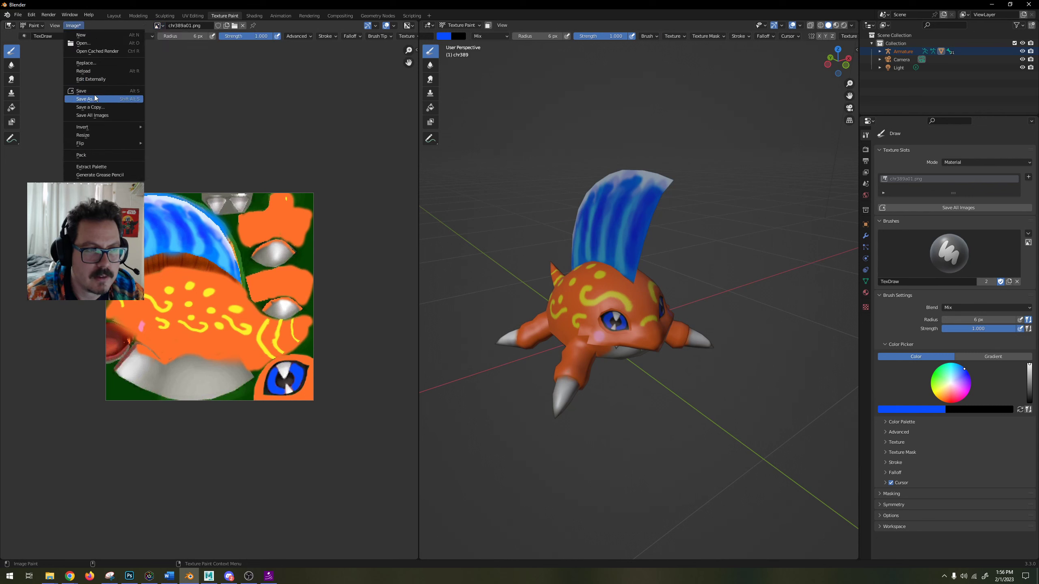
pyautogui.click(97, 108)
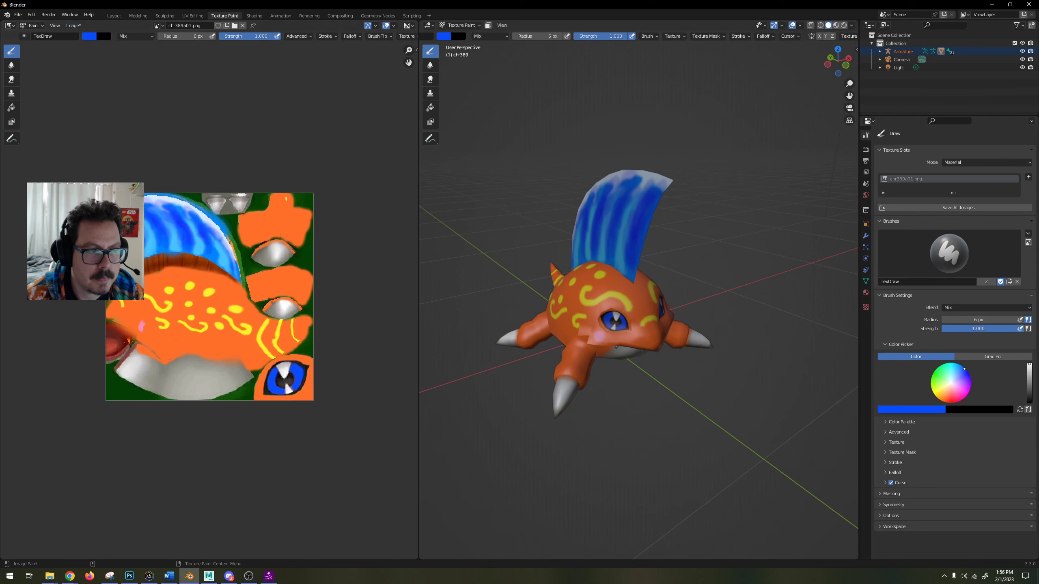
pyautogui.click(74, 26)
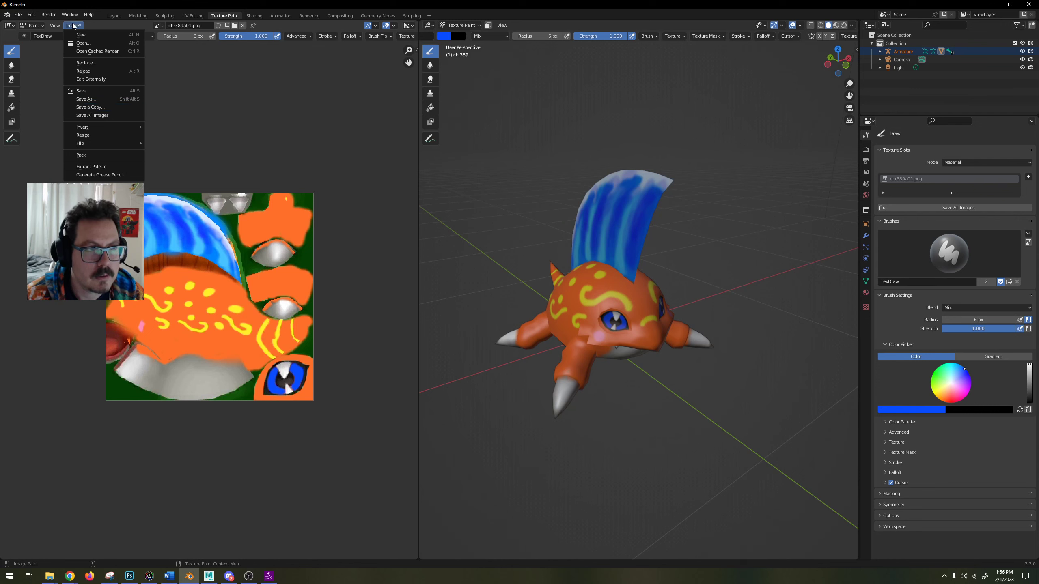
pyautogui.click(110, 108)
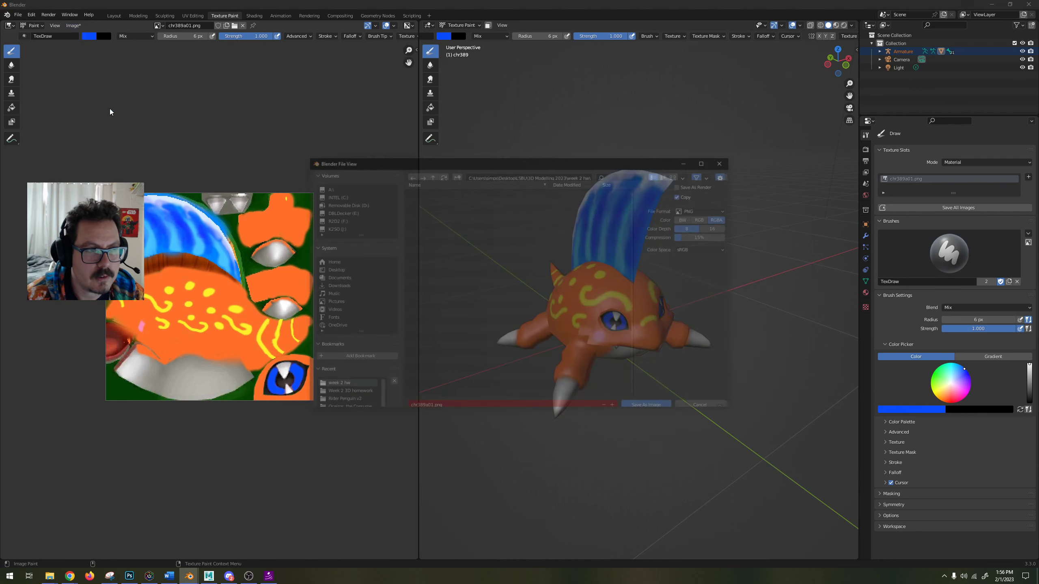
pyautogui.click(431, 402)
pyautogui.click(431, 402)
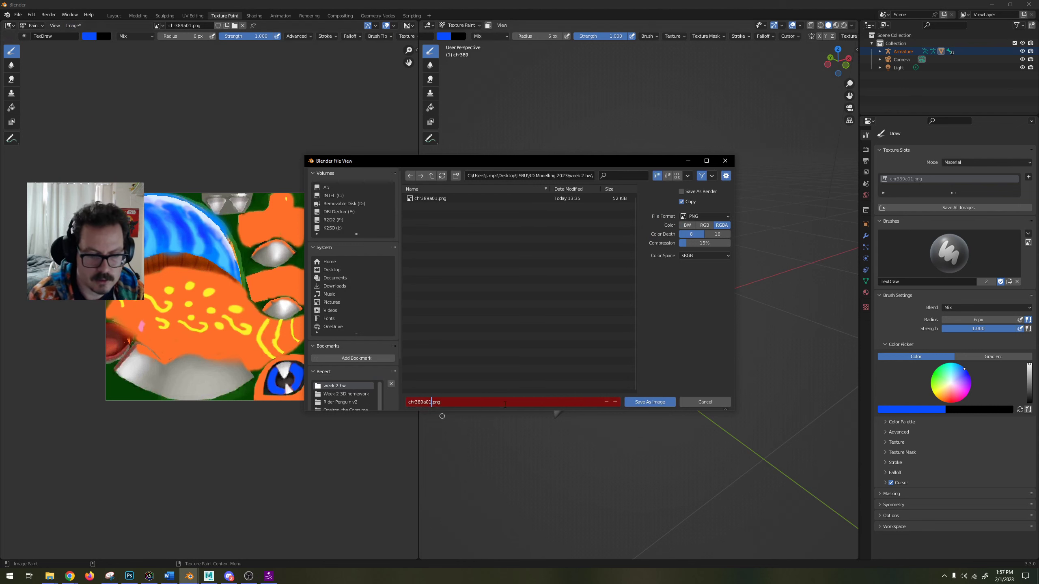
pyautogui.write('orange')
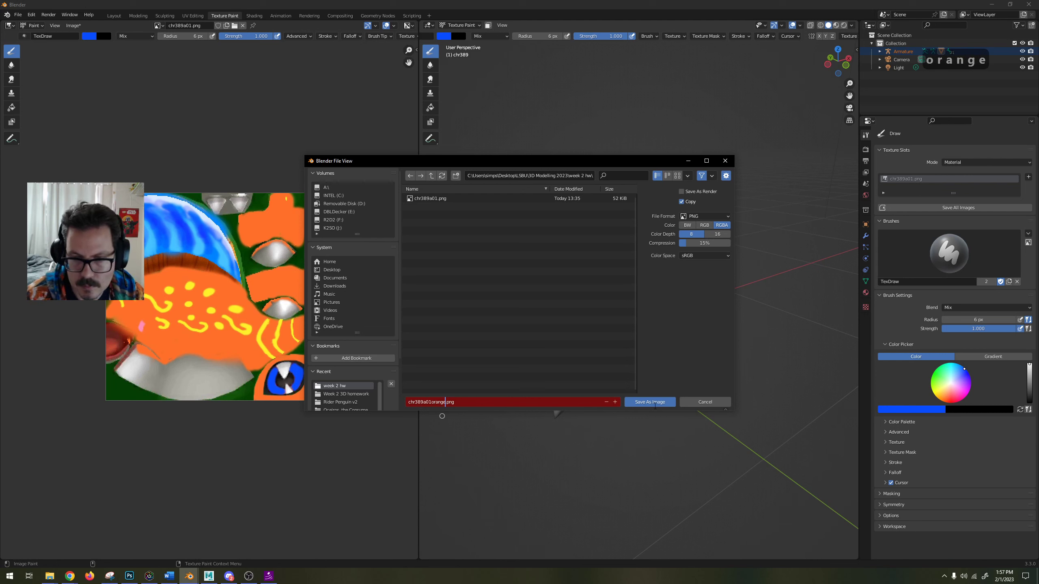
pyautogui.click(655, 405)
pyautogui.click(661, 402)
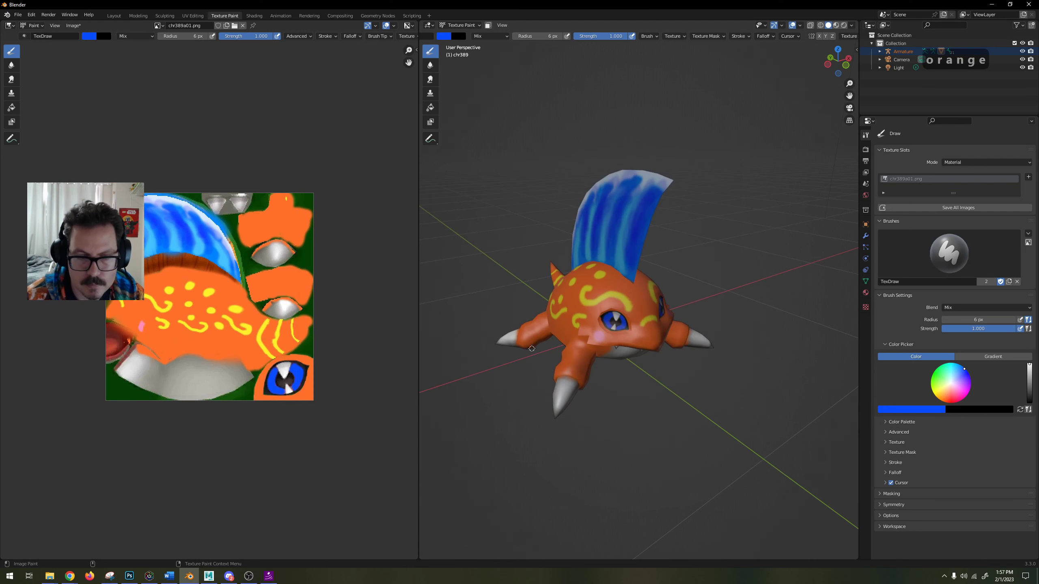
# Switch to the week 2 hw folder in File Explorer and open chr389a01orange.png in the image viewer.
pyautogui.moveTo(49, 577)
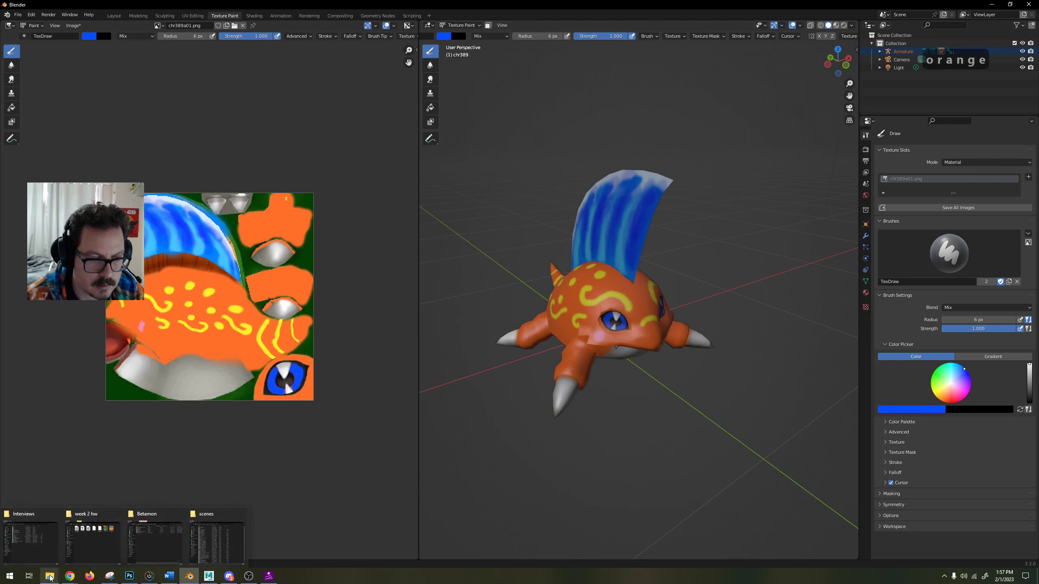
pyautogui.click(93, 541)
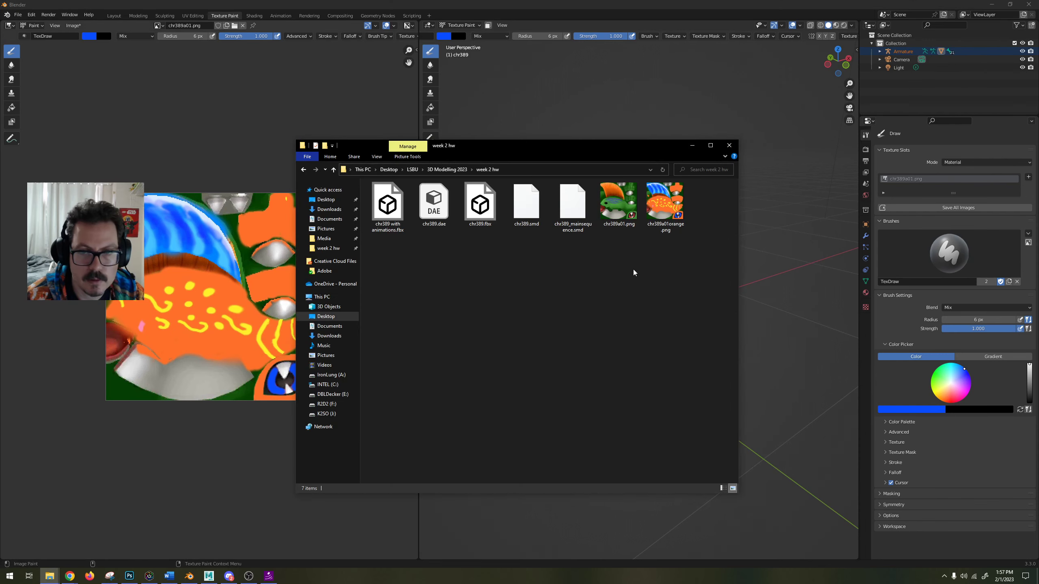
pyautogui.click(669, 212)
pyautogui.doubleClick(670, 212)
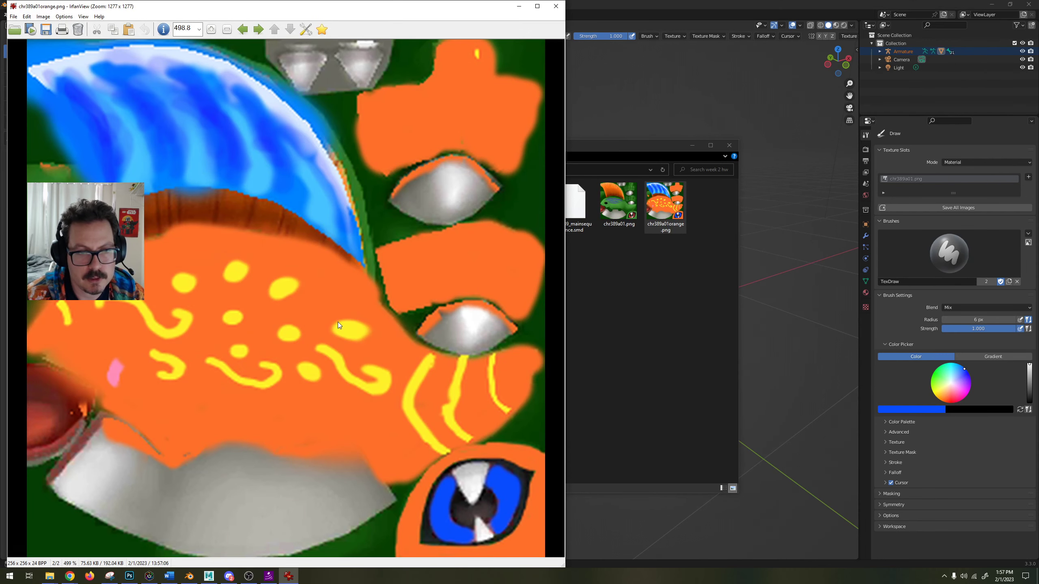
# Compare the orange texture with the original chr389a01.png by flipping between the two images, and close the viewer.
pyautogui.press('Left')
pyautogui.press('Right')
pyautogui.press('Left')
pyautogui.press('Right')
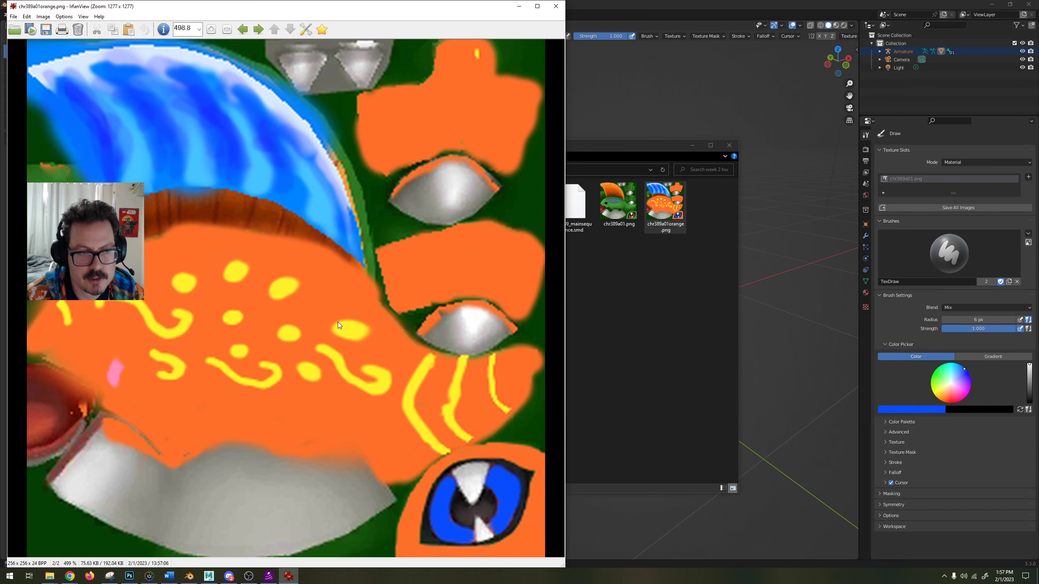
pyautogui.press('Left')
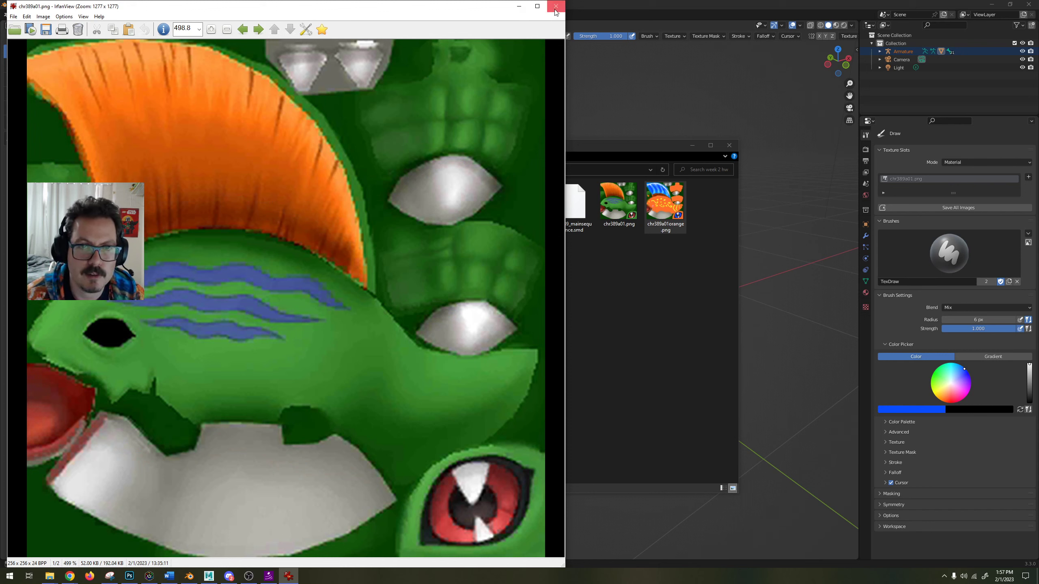
pyautogui.scroll(-1, 469, 104)
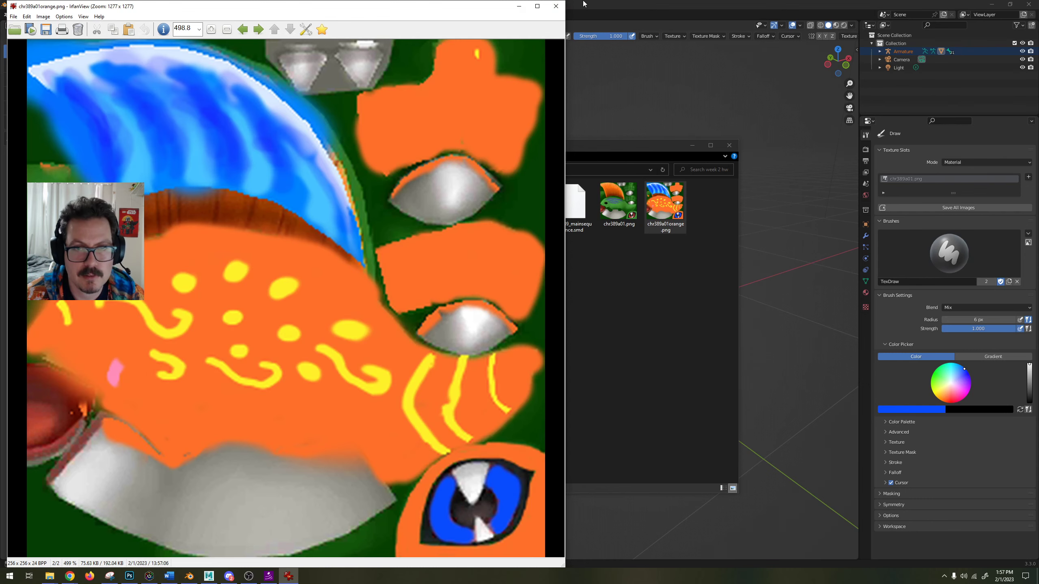
pyautogui.scroll(1, 483, 125)
pyautogui.click(556, 6)
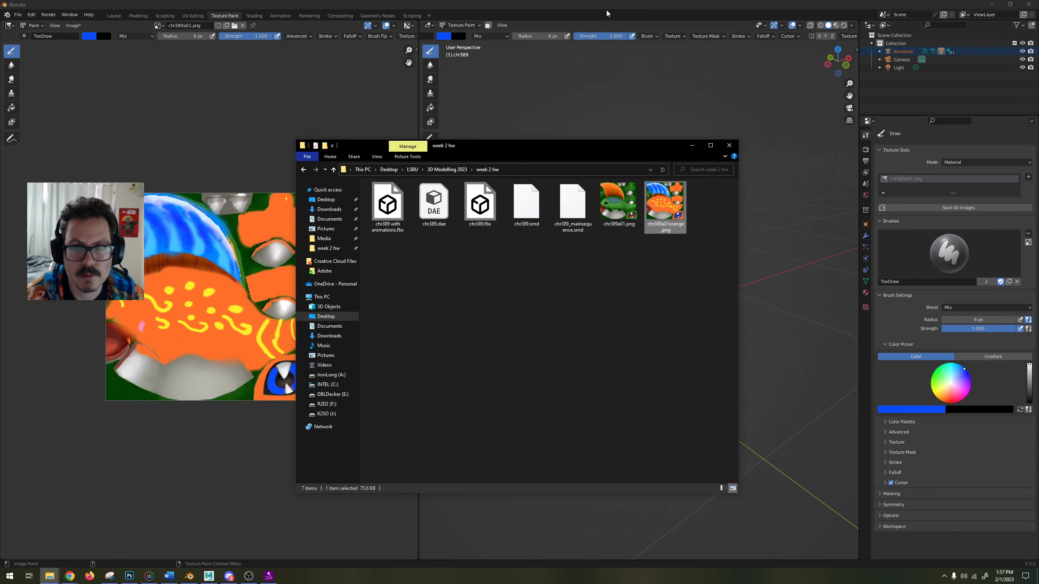
# Check the model's other side in Blender, and review the chr389.fbx model and the two texture files in the week 2 hw folder.
pyautogui.click(595, 23)
pyautogui.moveTo(643, 343)
pyautogui.mouseDown(button='middle')
pyautogui.moveTo(670, 340)
pyautogui.moveTo(643, 338)
pyautogui.mouseUp(button='middle')
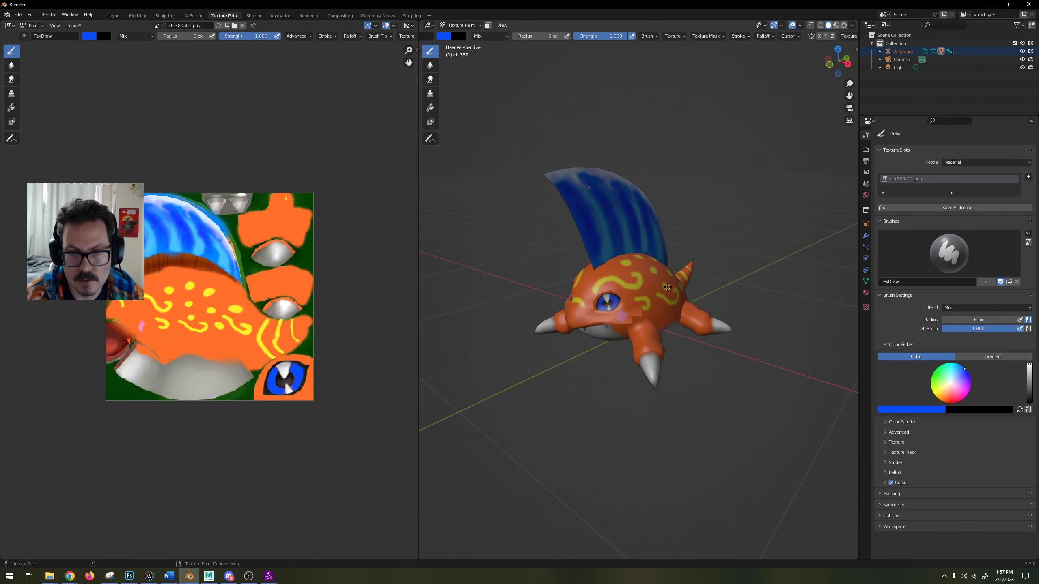
pyautogui.hotkey('alt', 'Tab')
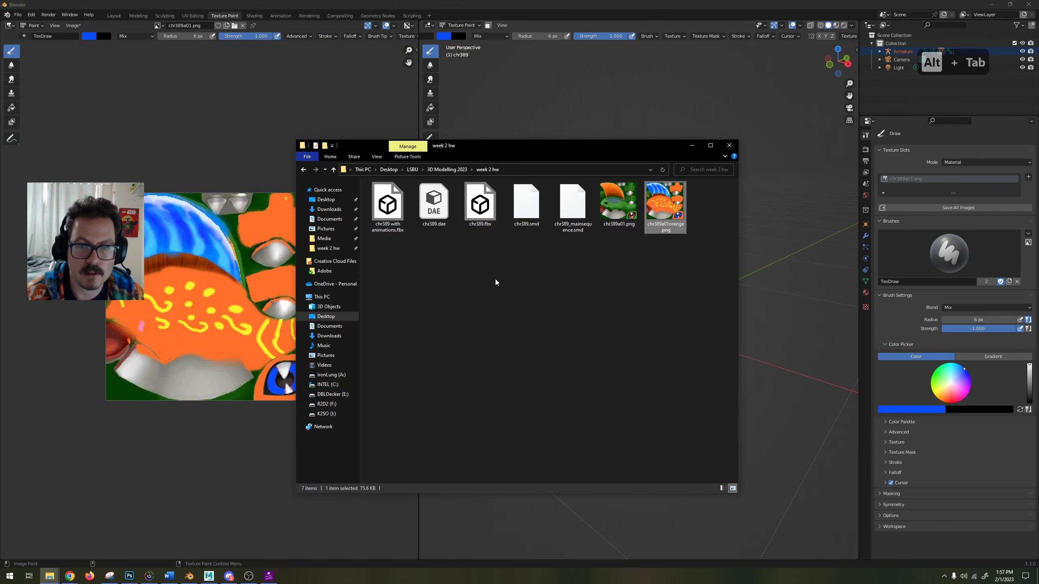
pyautogui.moveTo(675, 257); pyautogui.dragTo(622, 215)
pyautogui.click(610, 194)
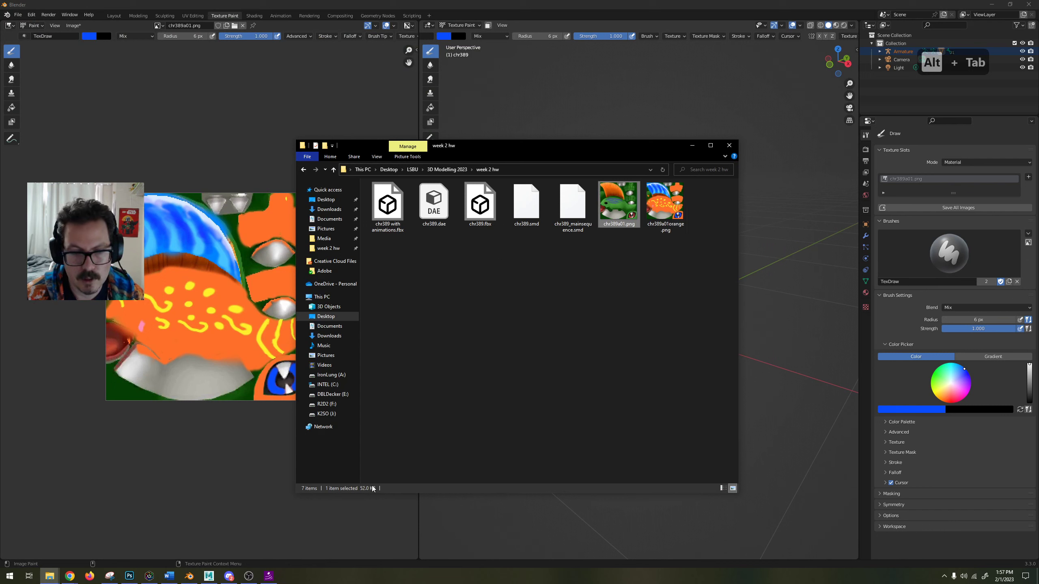
pyautogui.click(479, 205)
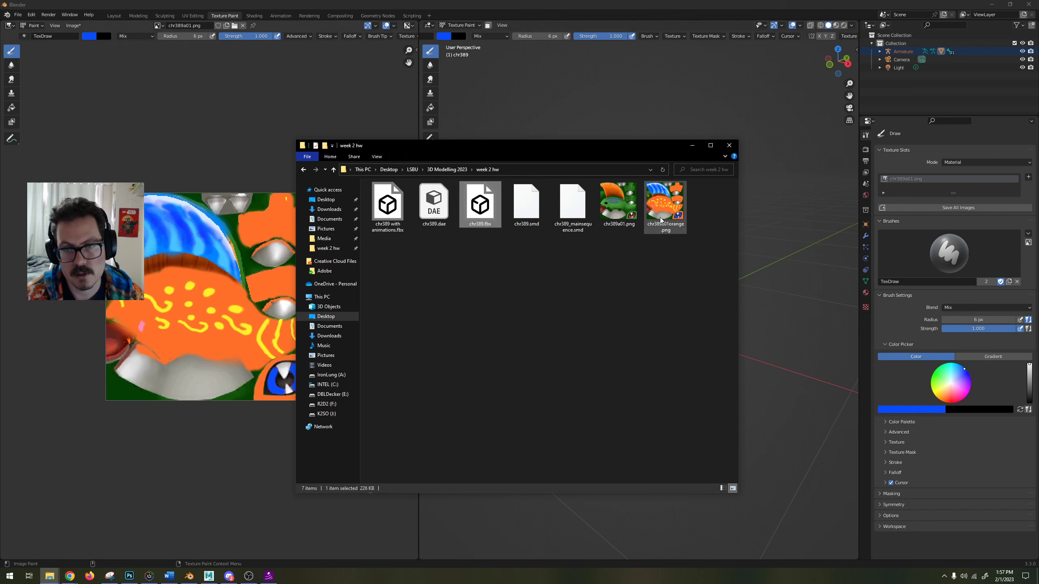
pyautogui.click(664, 204)
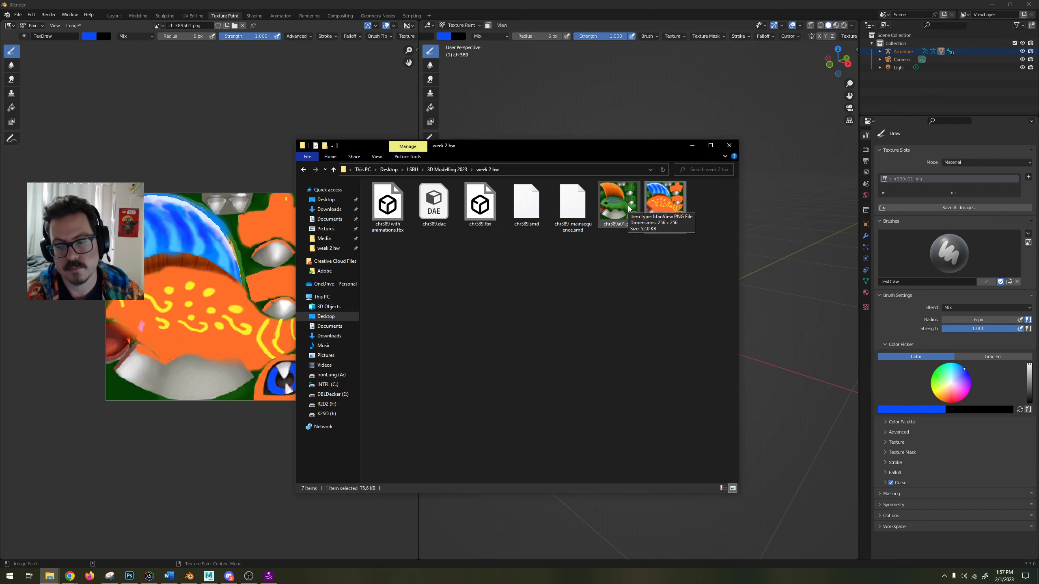
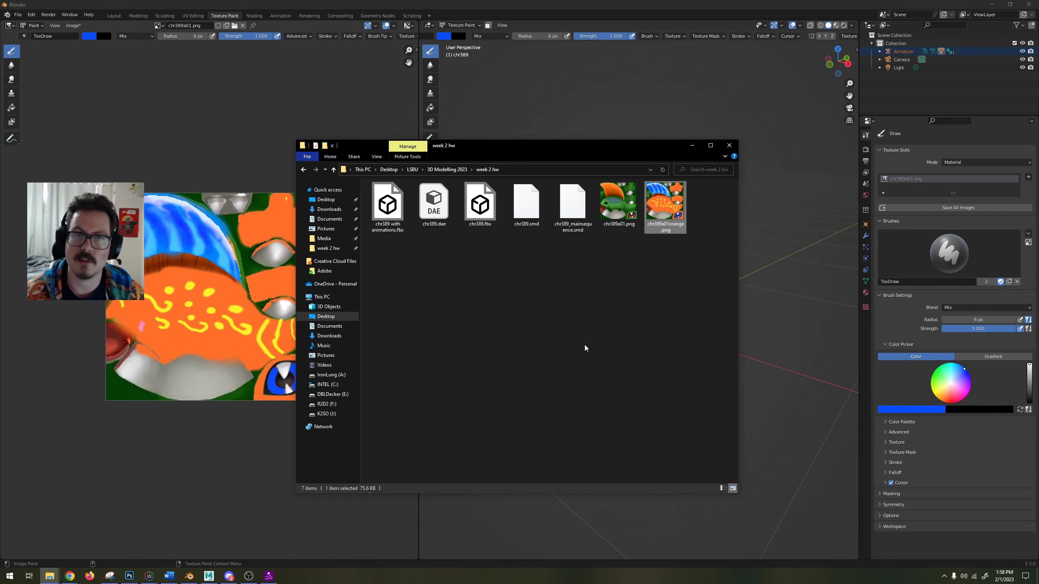
# Return to Blender, inspect the model's mesh in the Modeling workspace, and go back to the Texture Paint workspace.
pyautogui.click(567, 4)
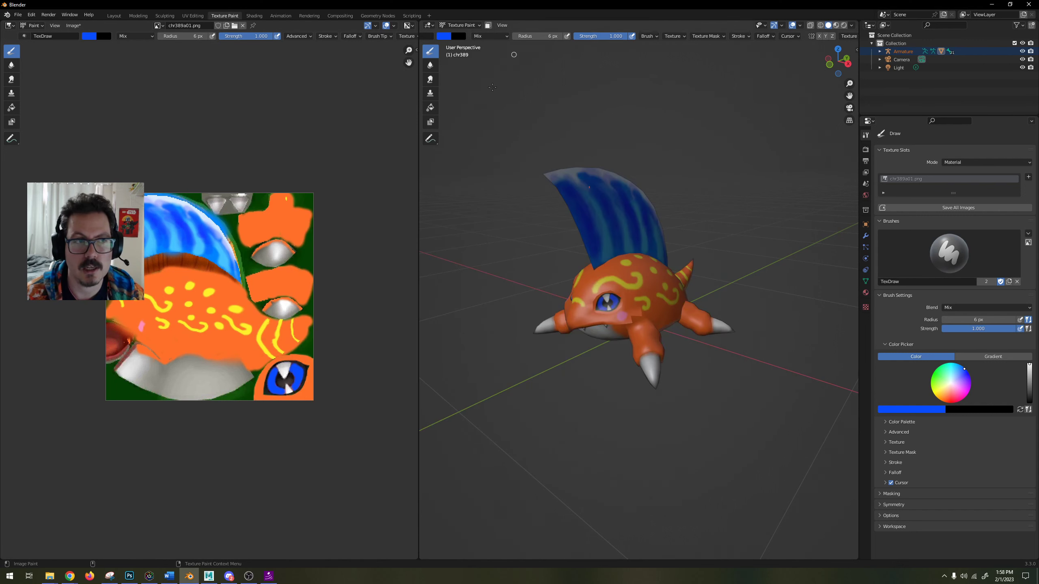
pyautogui.click(138, 15)
pyautogui.scroll(11, 299, 269)
pyautogui.scroll(-6, 299, 269)
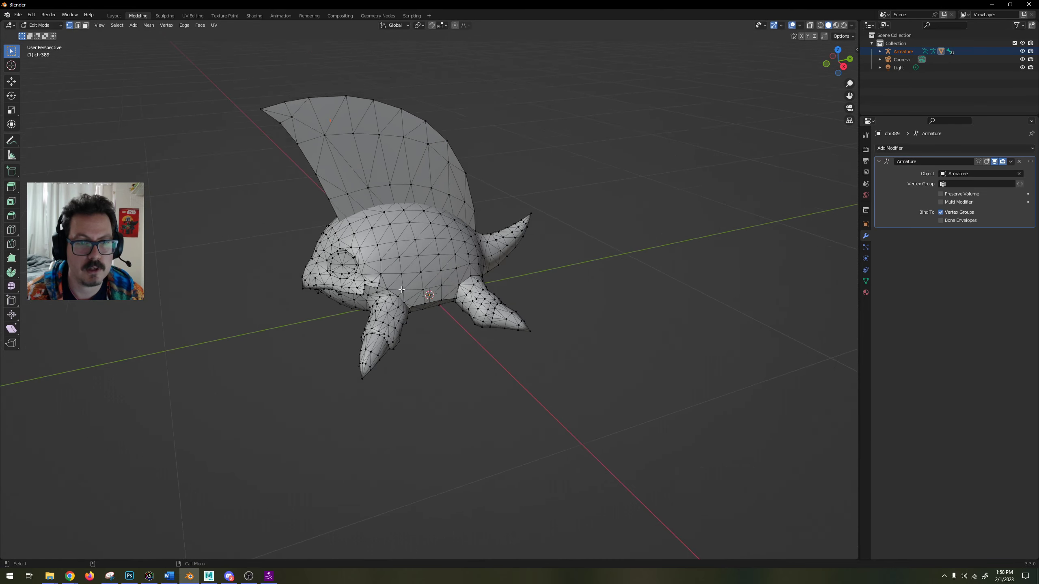
pyautogui.click(225, 16)
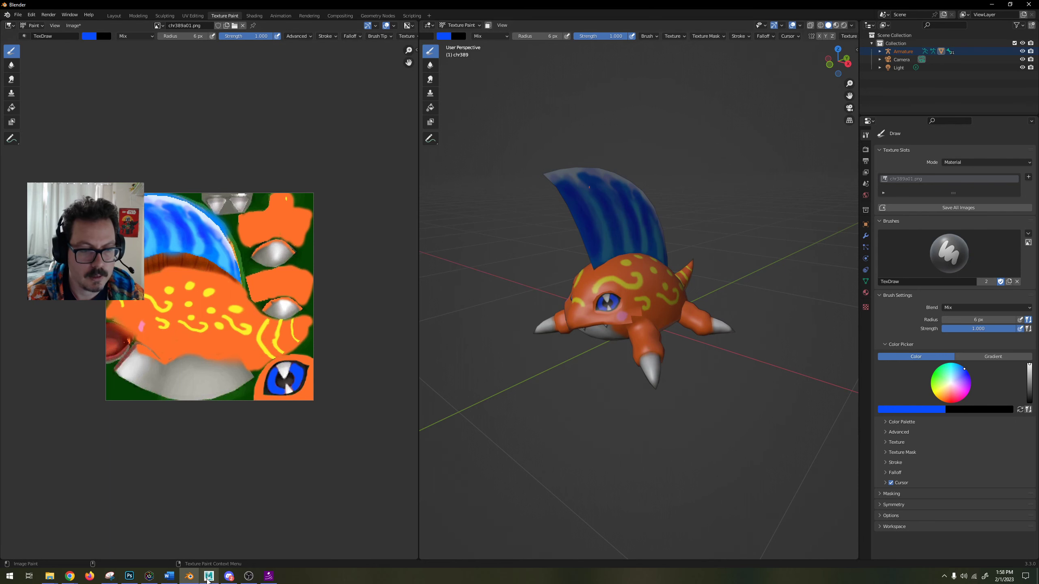
# Switch to the empty Maya scene and place the week 2 hw folder window beside its viewport.
pyautogui.moveTo(208, 575)
pyautogui.click(216, 541)
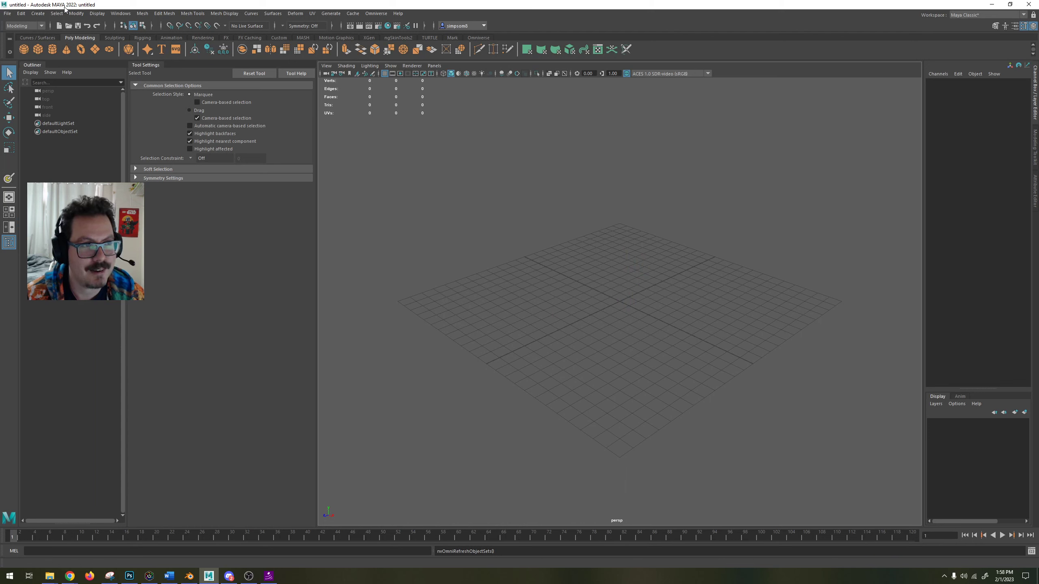
pyautogui.click(8, 13)
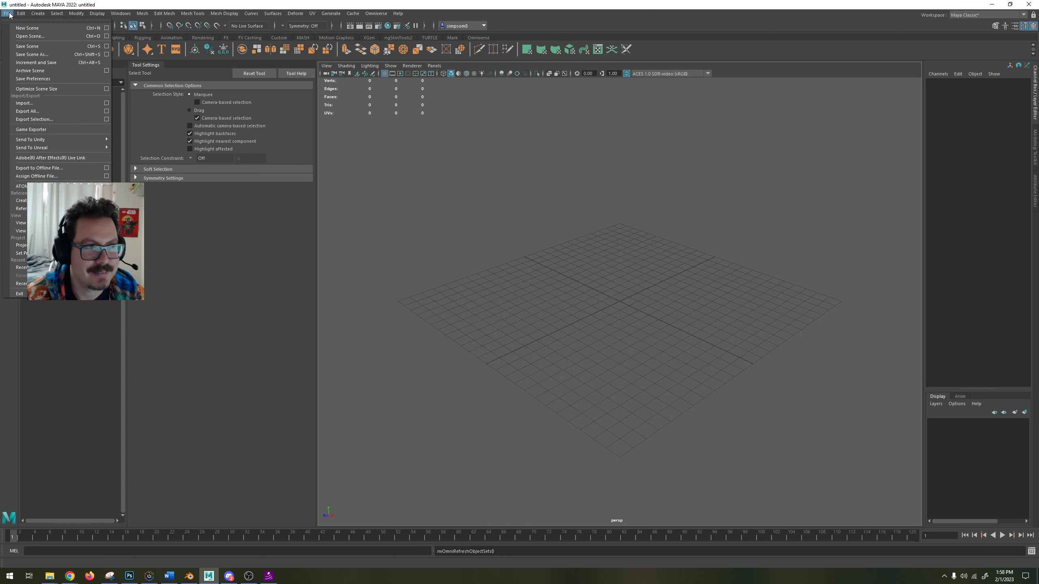
pyautogui.click(10, 15)
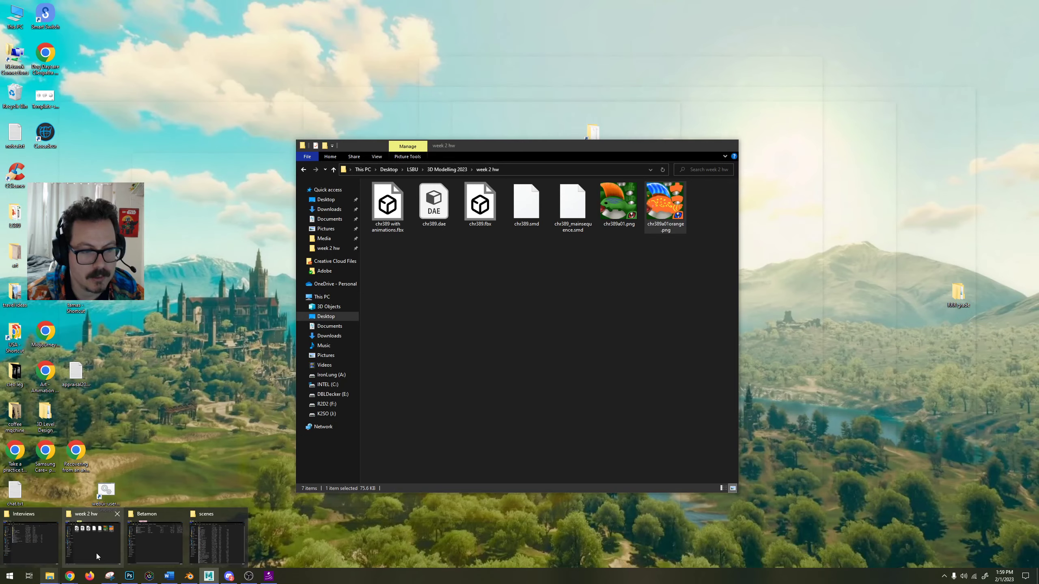
pyautogui.click(96, 554)
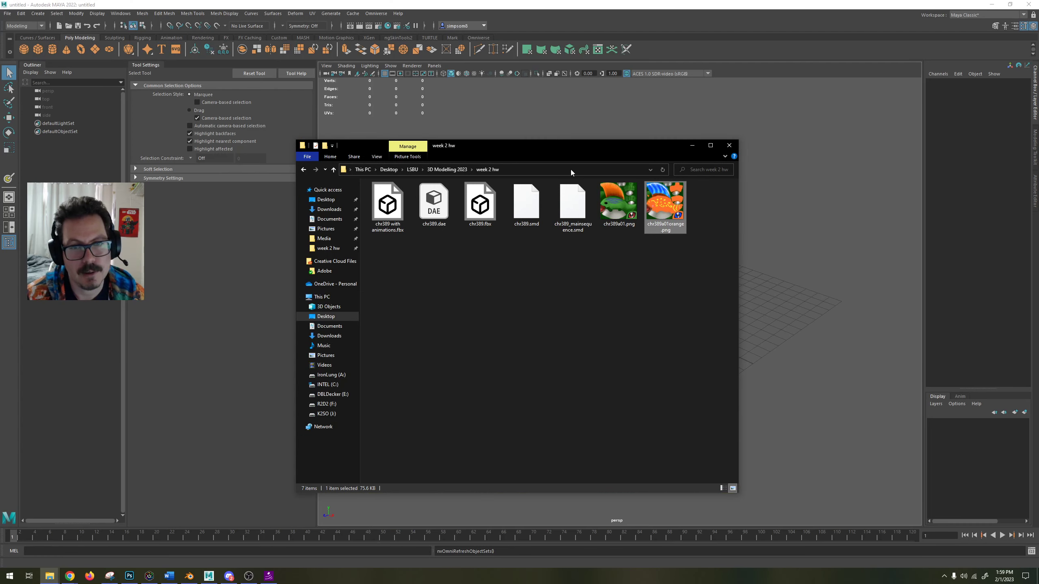
pyautogui.moveTo(559, 147); pyautogui.dragTo(948, 170)
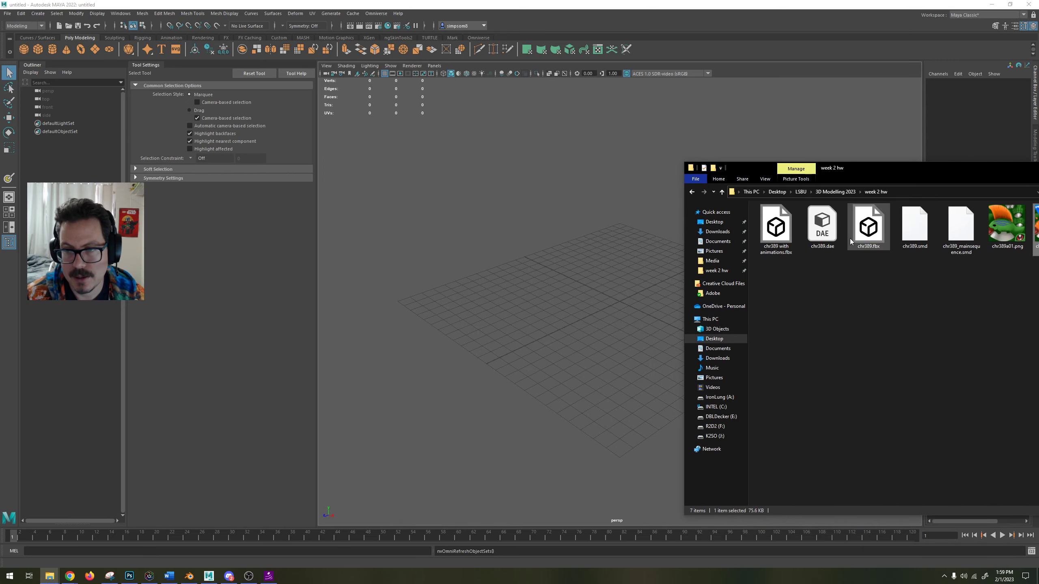
# Import chr389.dae into the Maya scene and show the model in textured shading.
pyautogui.moveTo(814, 246); pyautogui.dragTo(623, 295)
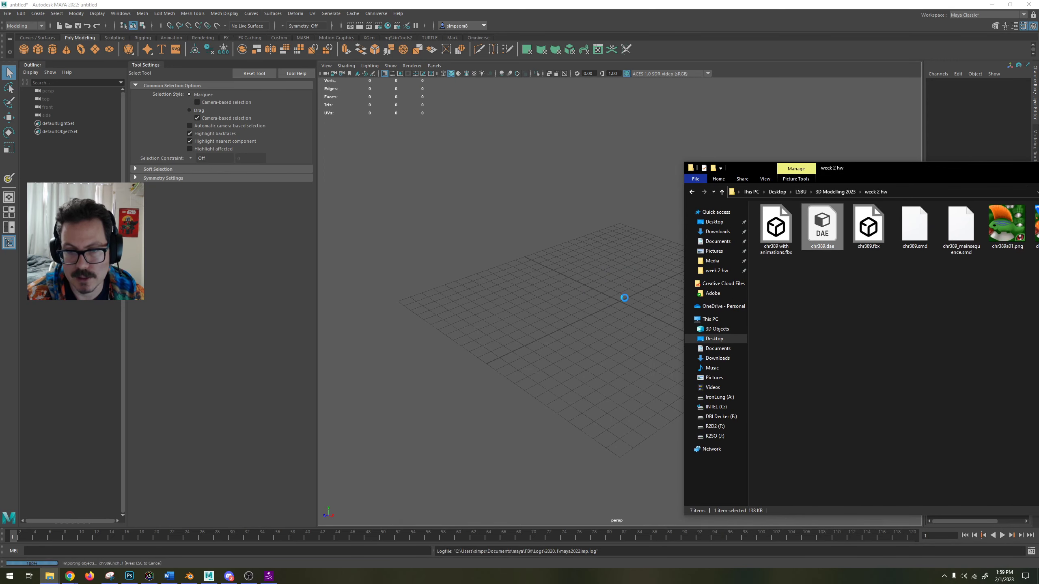
pyautogui.scroll(8, 631, 310)
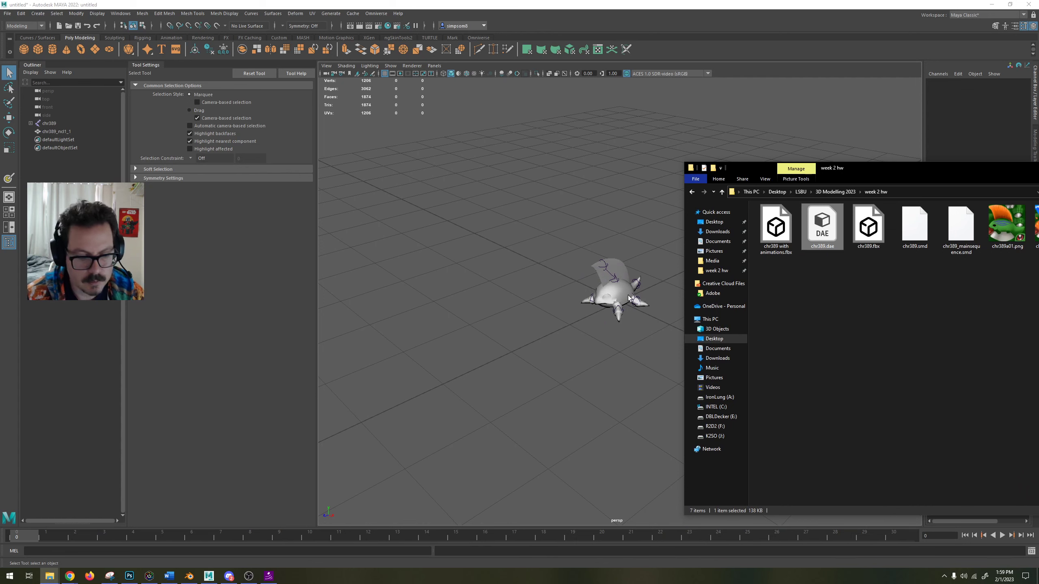
pyautogui.press('6')
pyautogui.click(671, 307)
pyautogui.press('6')
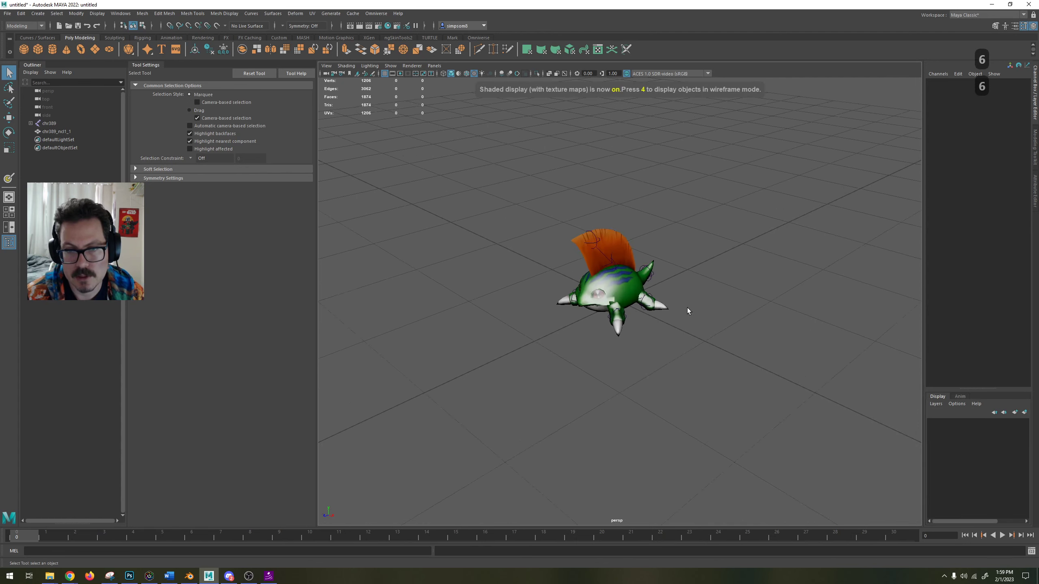
pyautogui.scroll(5, 688, 311)
pyautogui.keyDown('alt'); pyautogui.moveTo(687, 310); pyautogui.dragTo(650, 282); pyautogui.keyUp('alt')
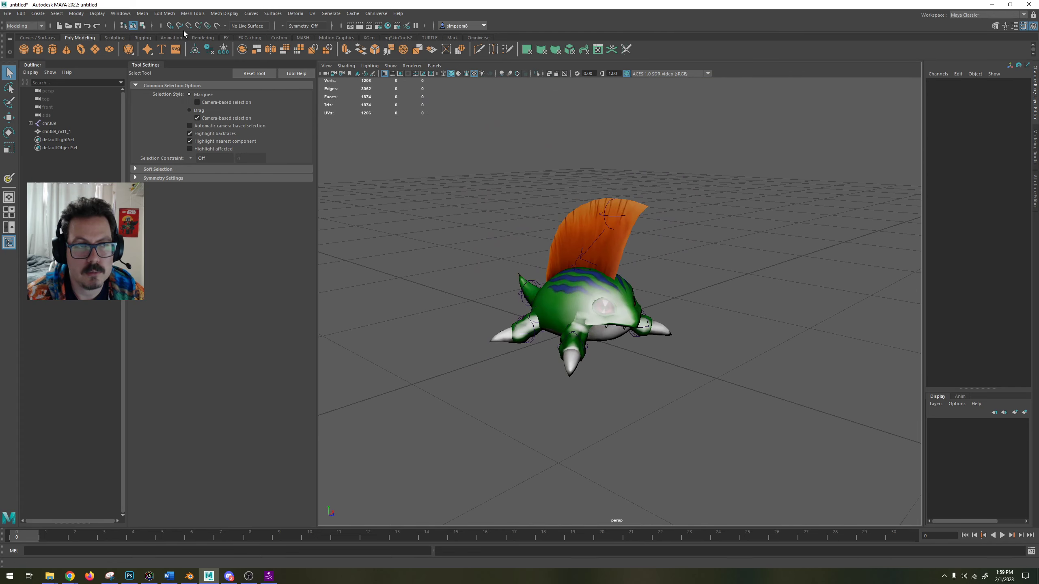
# Switch Maya to the Rendering menu set and activate the 3D Paint Tool with its options shown.
pyautogui.click(39, 26)
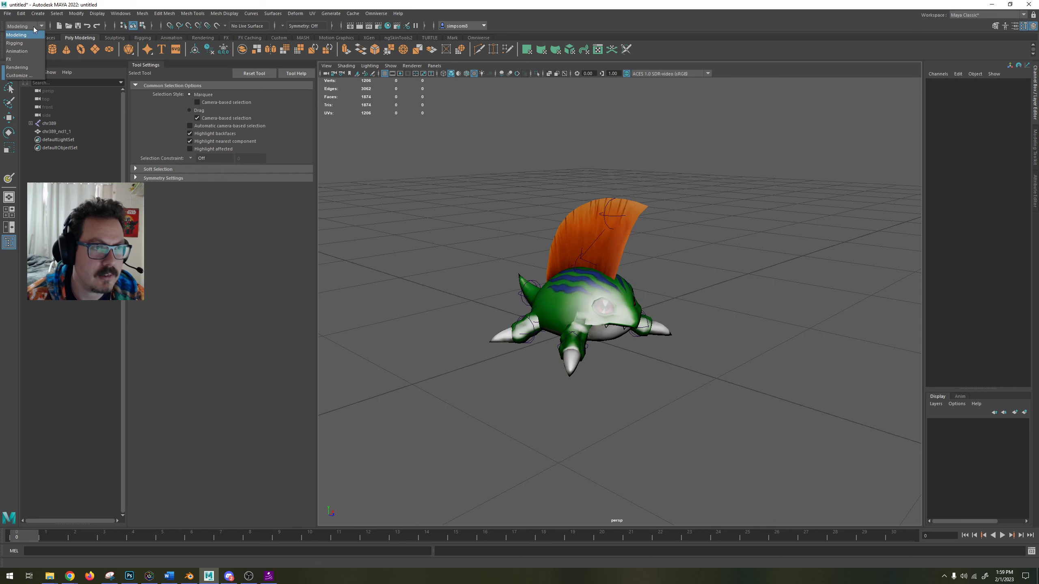
pyautogui.click(17, 67)
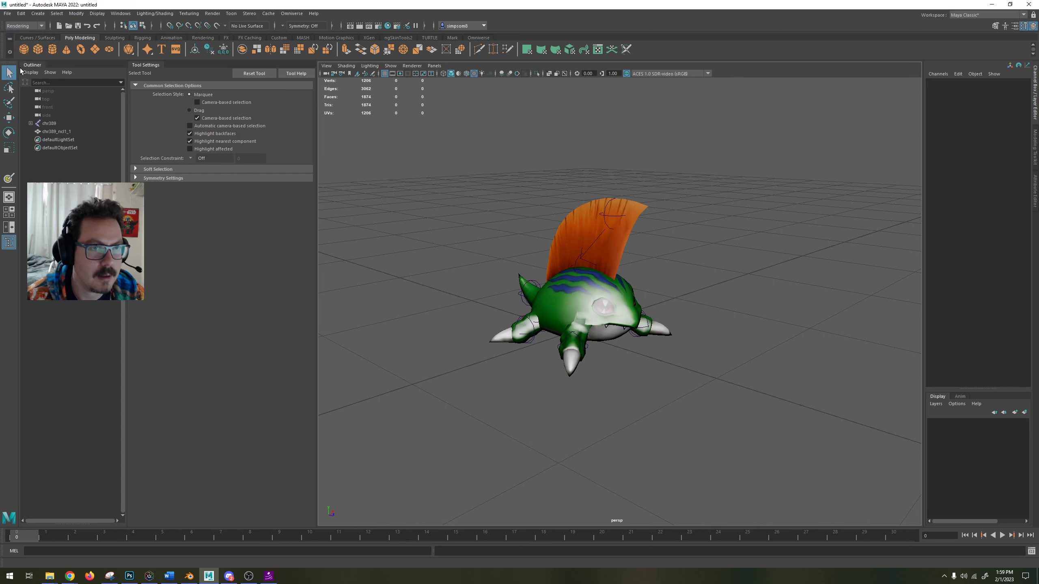
pyautogui.click(187, 13)
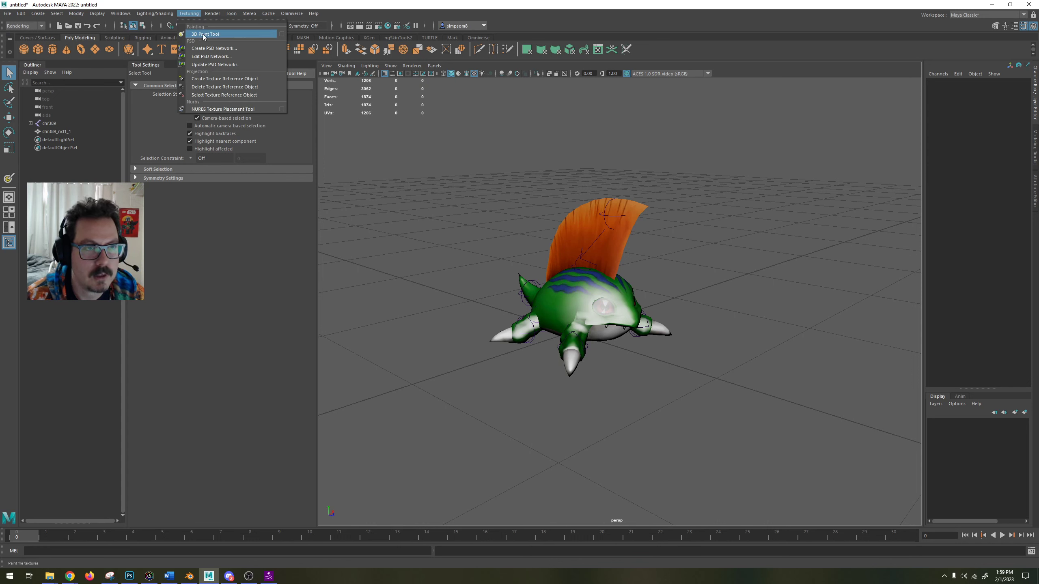
pyautogui.click(281, 34)
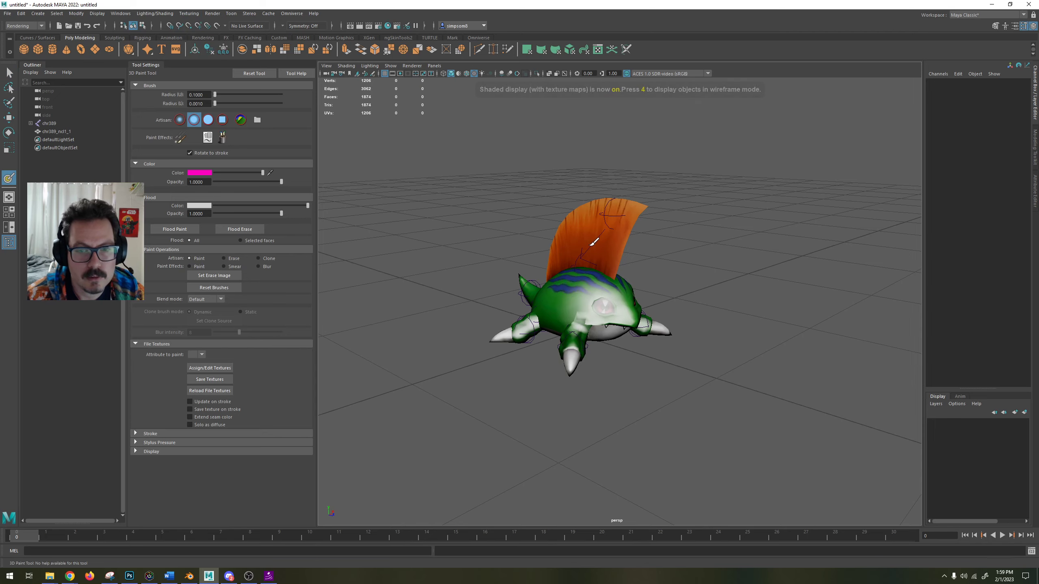
# Set the paint brush's upper radius to 0.8259, select the chr389_ncl1_1 mesh, and view the model from both sides.
pyautogui.moveTo(613, 233)
pyautogui.keyDown('alt'); pyautogui.mouseDown()
pyautogui.moveTo(614, 248)
pyautogui.moveTo(584, 243)
pyautogui.mouseUp(); pyautogui.keyUp('alt')
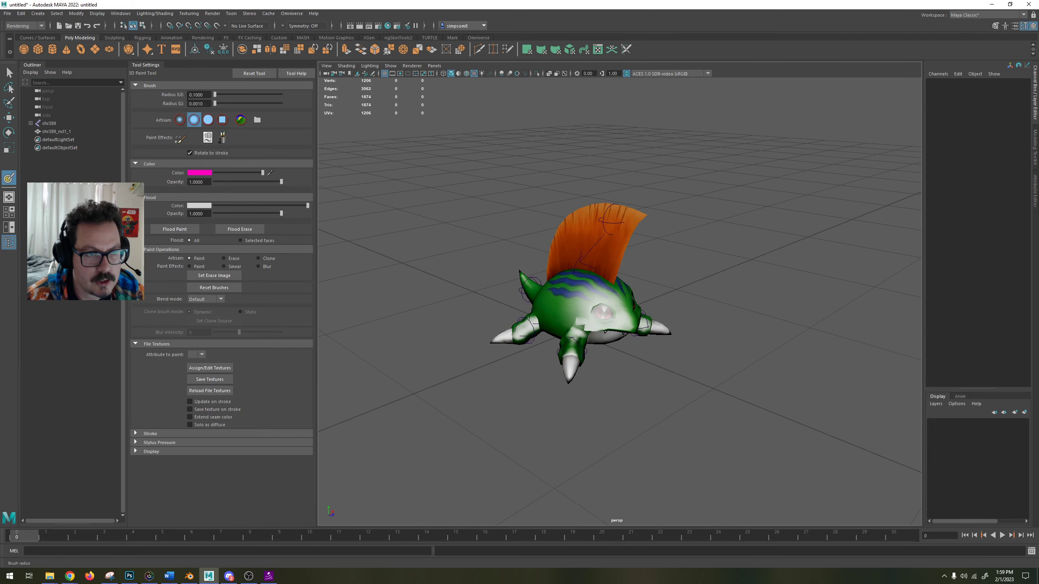
pyautogui.moveTo(214, 95); pyautogui.dragTo(215, 97)
pyautogui.click(56, 131)
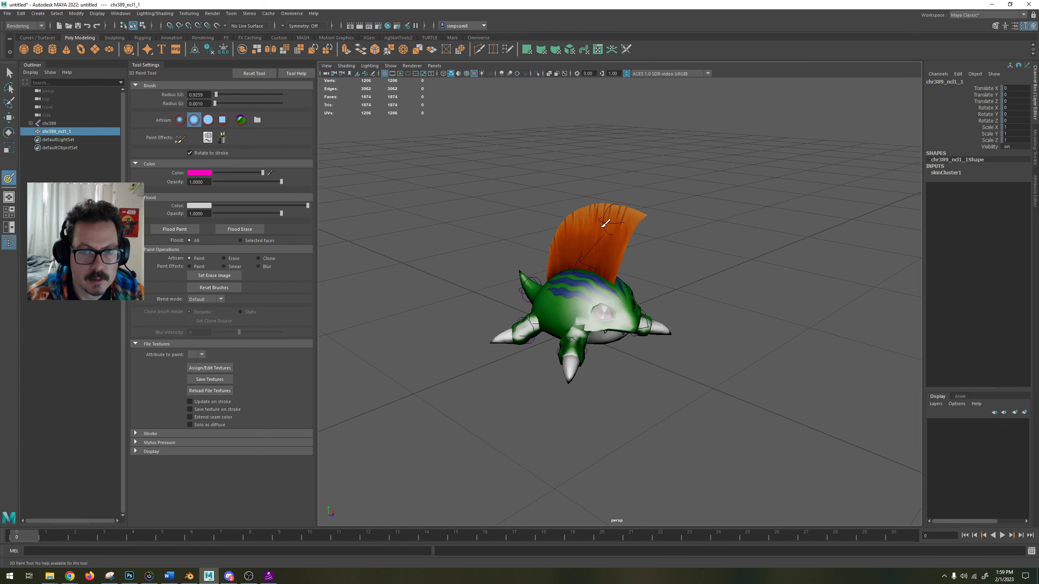
pyautogui.moveTo(679, 217)
pyautogui.keyDown('alt'); pyautogui.mouseDown()
pyautogui.moveTo(565, 223)
pyautogui.moveTo(588, 214)
pyautogui.mouseUp(); pyautogui.keyUp('alt')
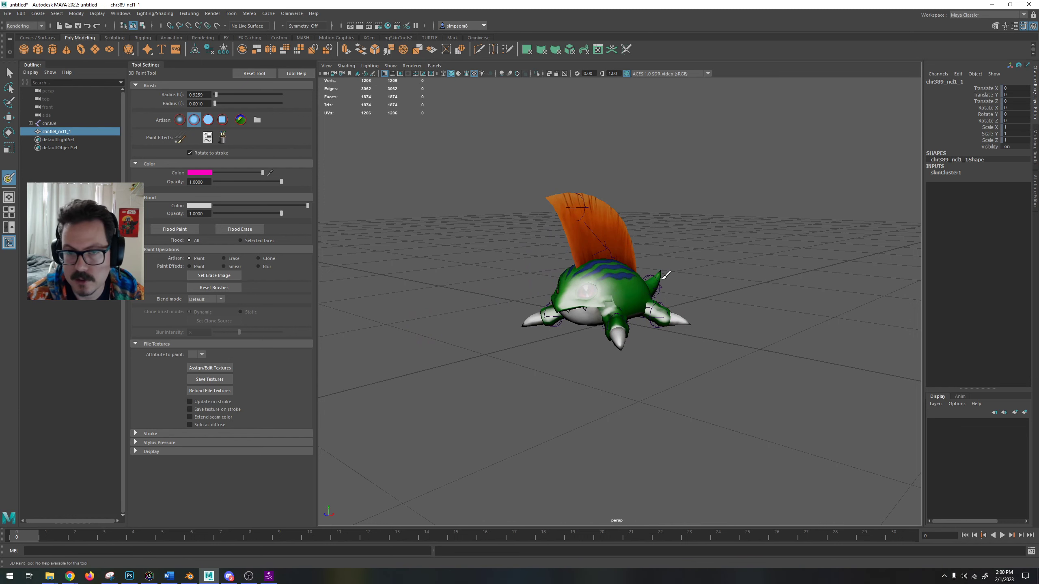
pyautogui.keyDown('alt'); pyautogui.moveTo(666, 276); pyautogui.dragTo(695, 267); pyautogui.keyUp('alt')
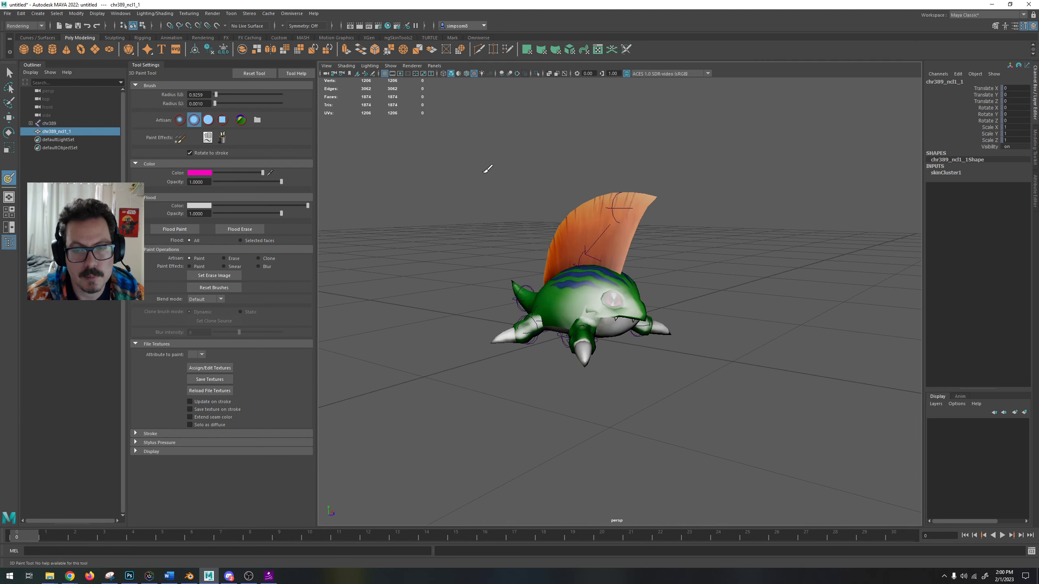
pyautogui.keyDown('alt'); pyautogui.moveTo(659, 221); pyautogui.dragTo(573, 279); pyautogui.keyUp('alt')
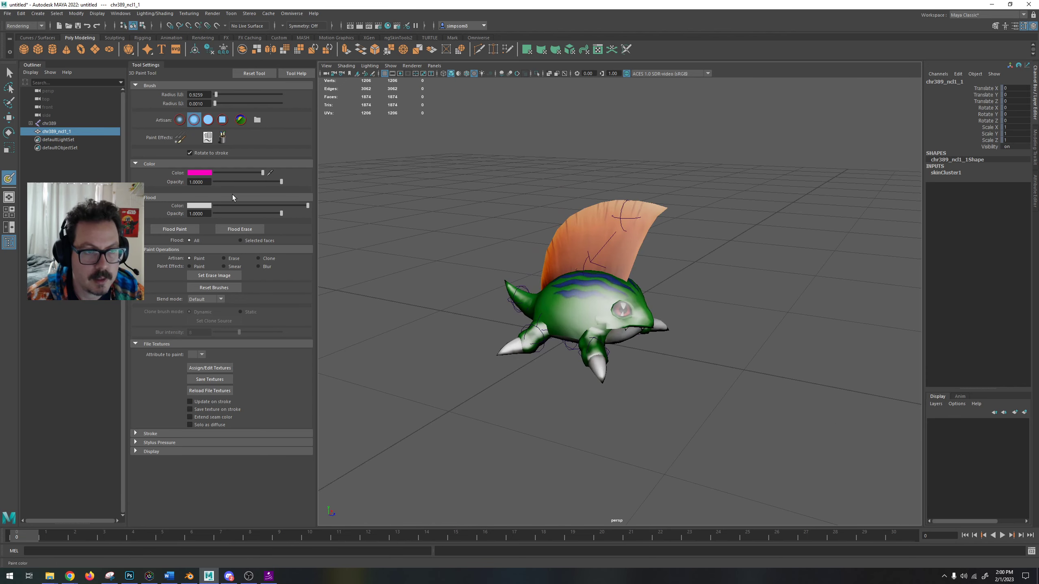
# Switch to Photoshop, paint three purple stripes down the orange fin in chr389a01.png, and save over the file.
pyautogui.click(128, 579)
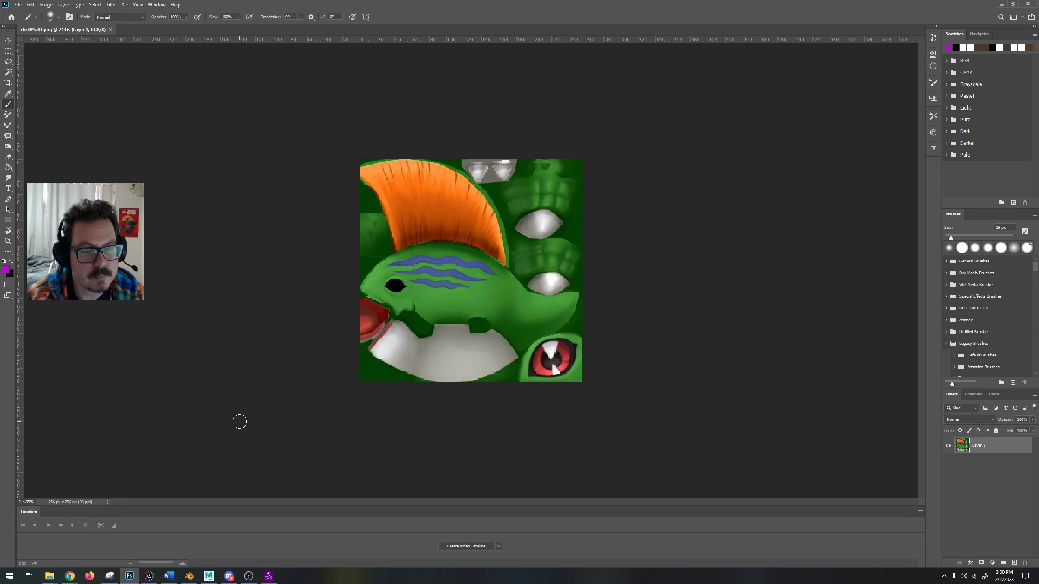
pyautogui.moveTo(386, 177); pyautogui.dragTo(412, 228)
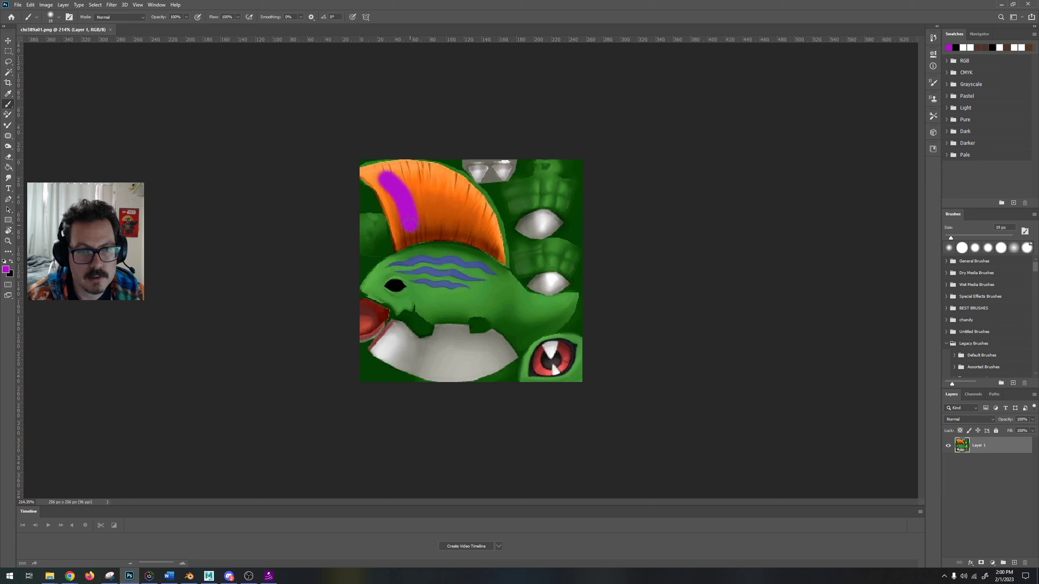
pyautogui.moveTo(427, 180)
pyautogui.mouseDown()
pyautogui.moveTo(439, 220)
pyautogui.moveTo(474, 234)
pyautogui.mouseUp()
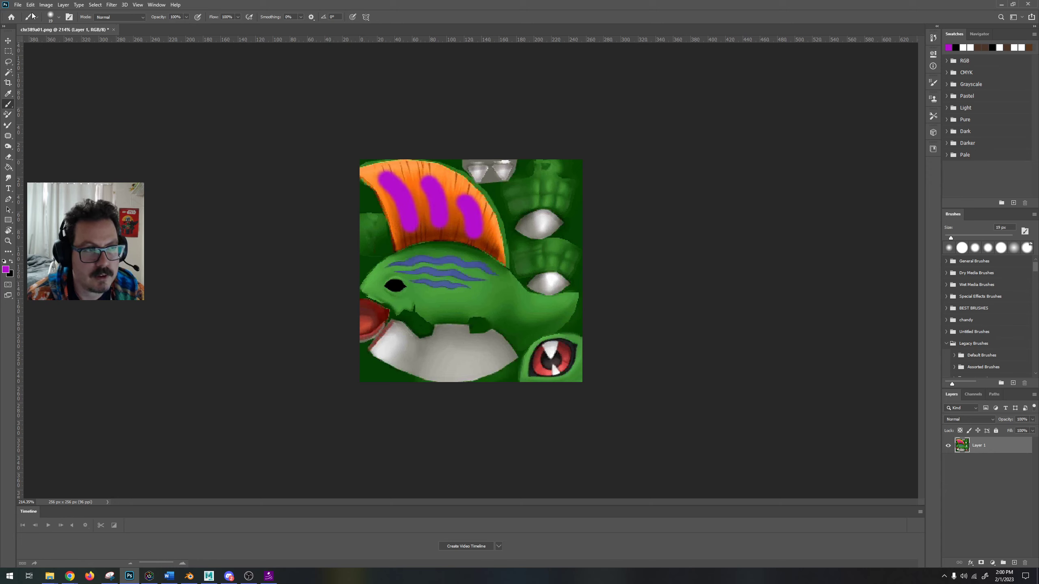
pyautogui.click(18, 5)
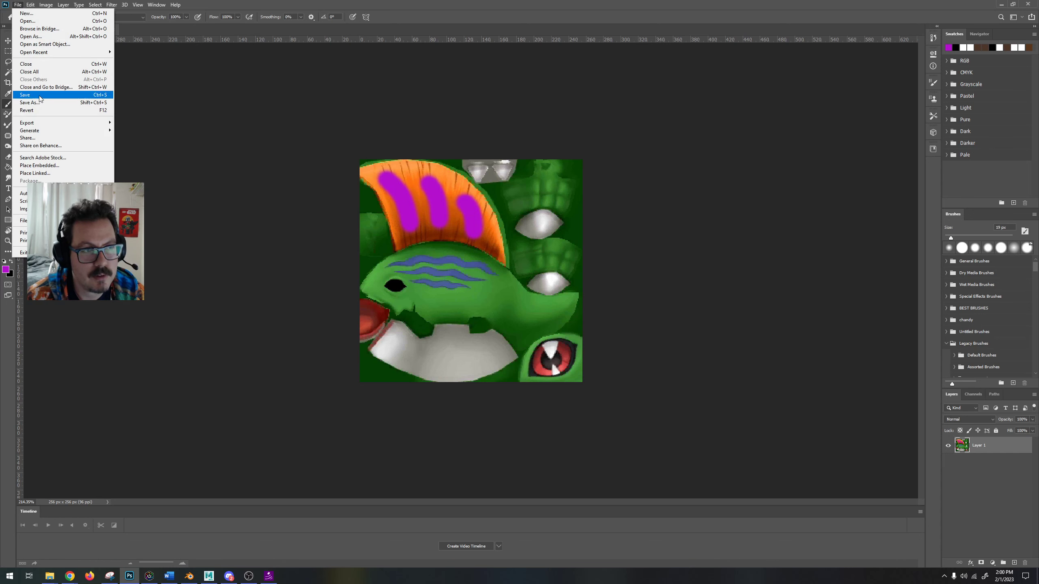
pyautogui.click(25, 94)
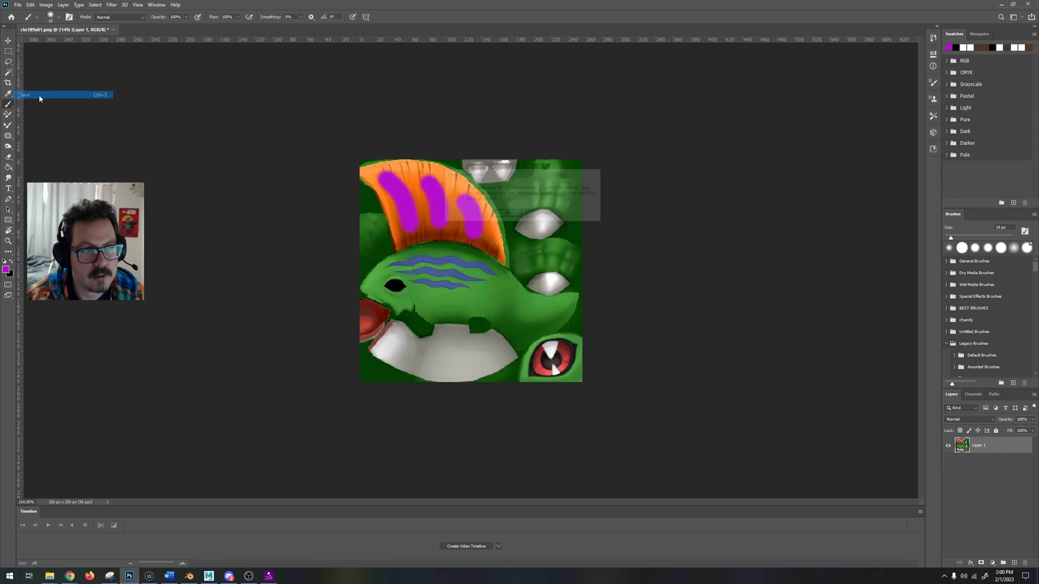
pyautogui.click(511, 216)
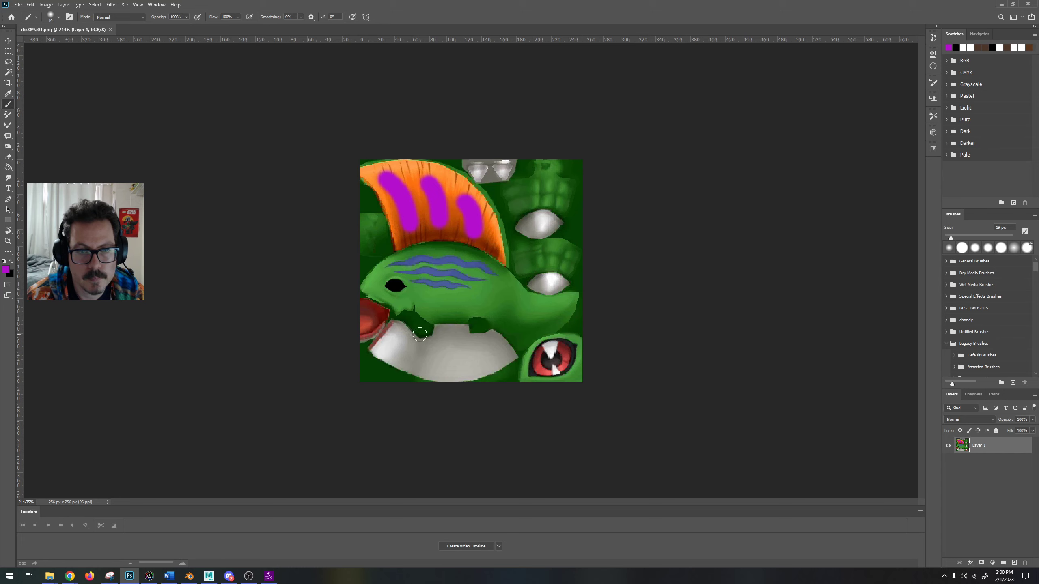
# Return to Maya and refresh the model's fin texture by opening and closing the Hypershade.
pyautogui.click(208, 576)
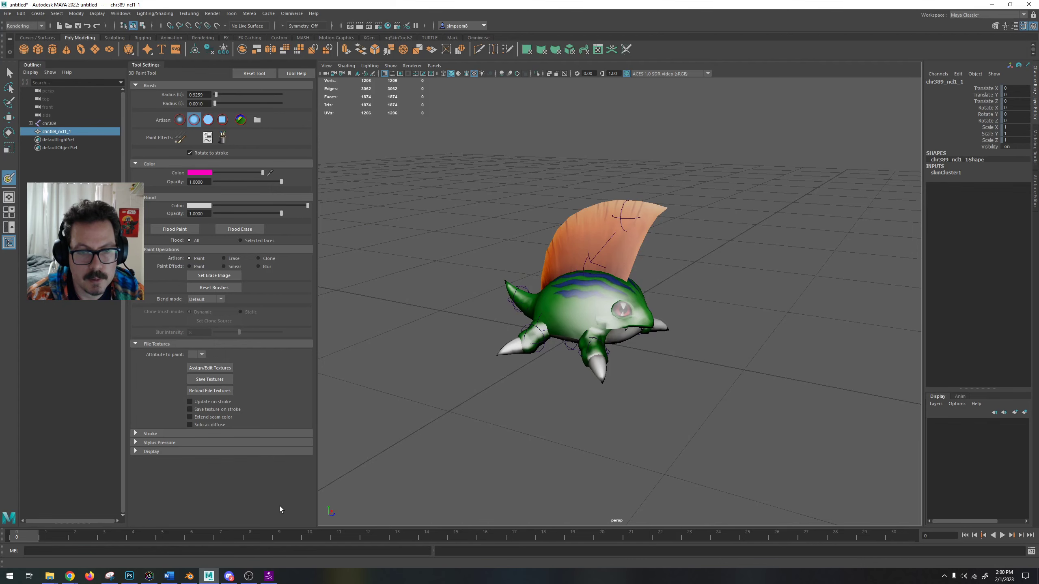
pyautogui.keyDown('alt'); pyautogui.moveTo(589, 267); pyautogui.dragTo(612, 223); pyautogui.keyUp('alt')
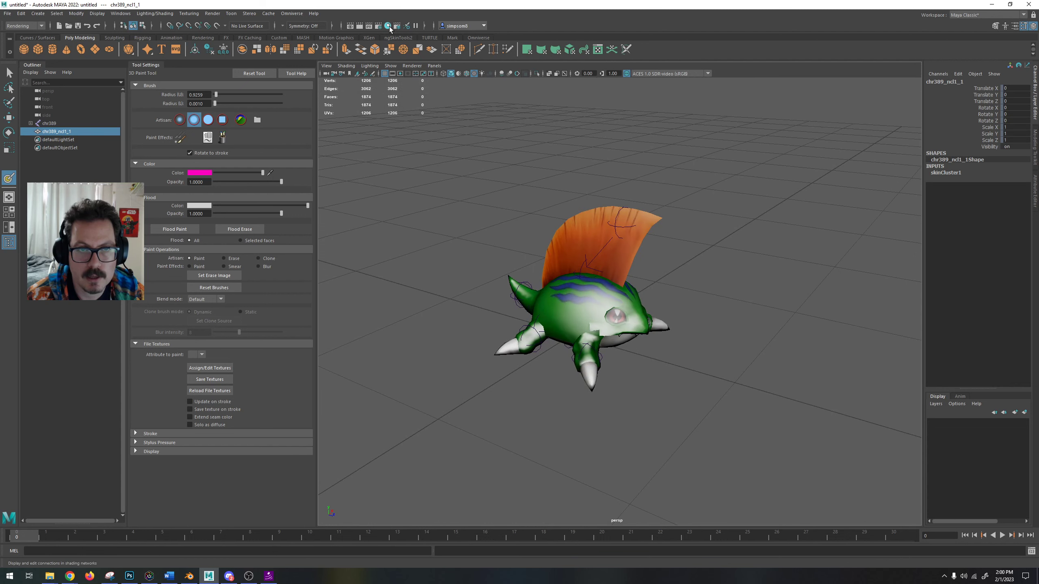
pyautogui.click(387, 26)
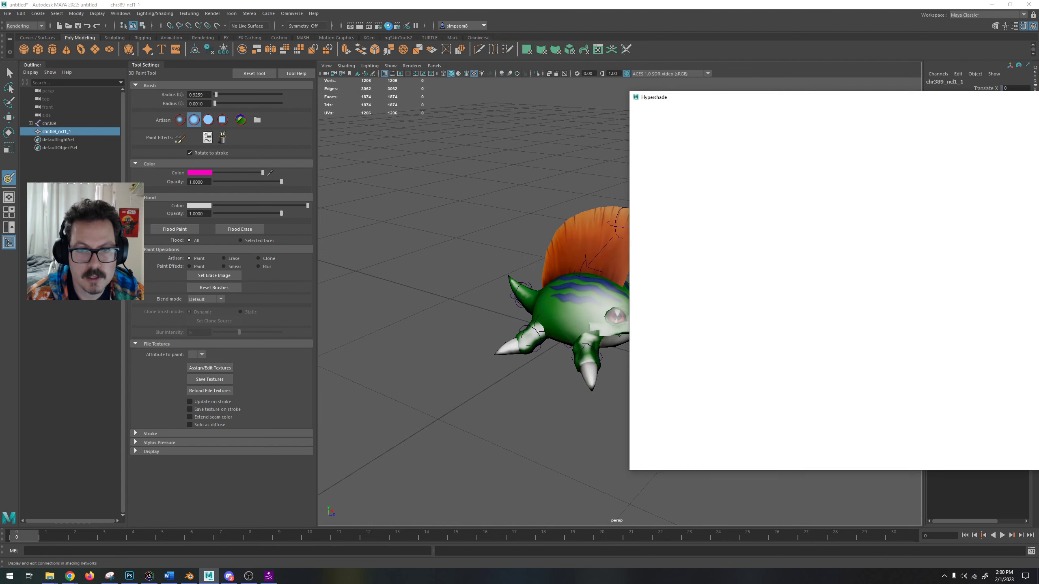
pyautogui.doubleClick(636, 97)
pyautogui.keyDown('alt'); pyautogui.moveTo(638, 105); pyautogui.dragTo(714, 277); pyautogui.keyUp('alt')
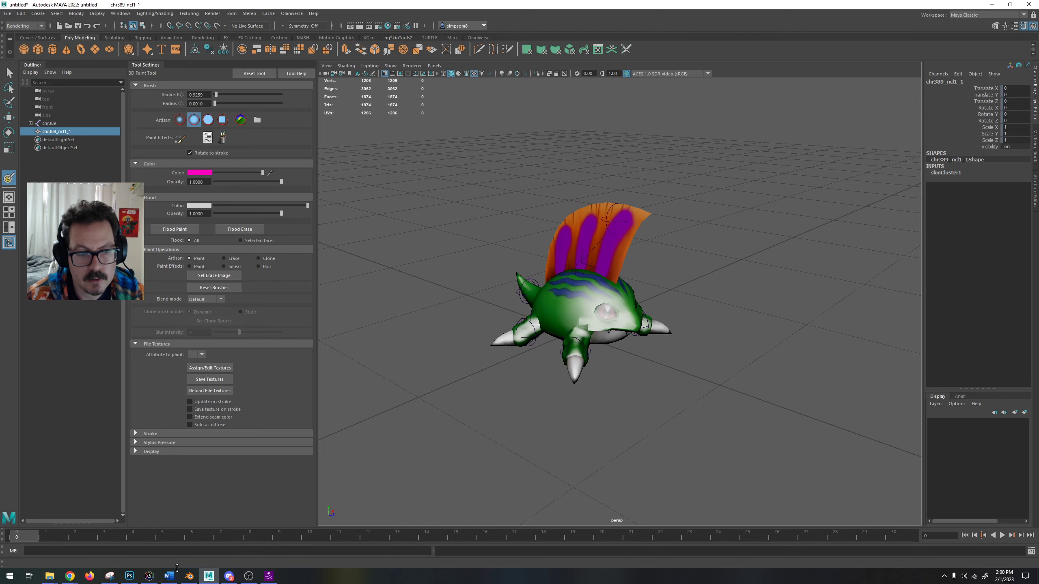
# Place a narrowed Photoshop window beside Maya's viewport, with the whole model and the texture both in view.
pyautogui.click(129, 576)
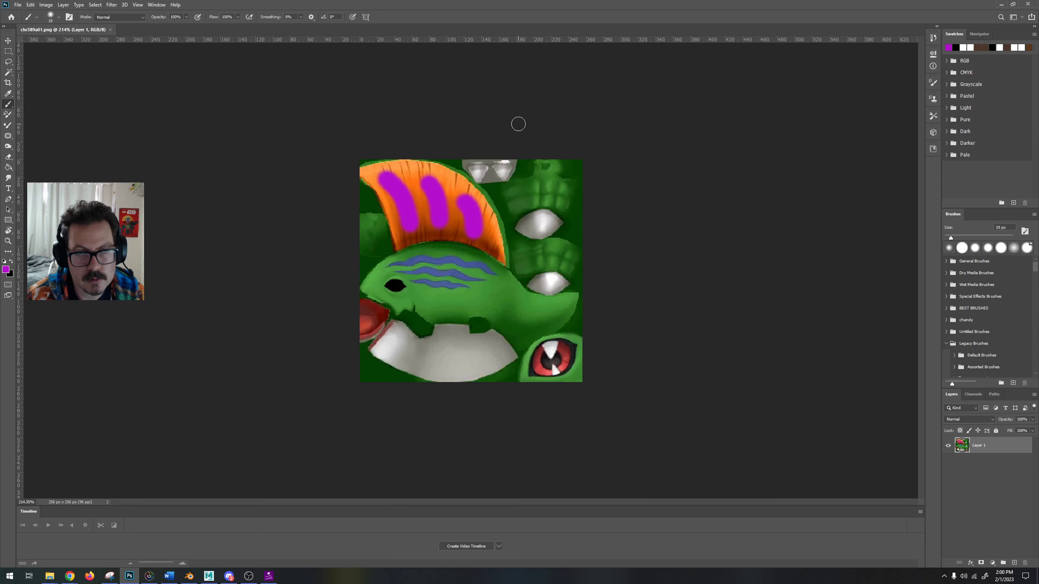
pyautogui.doubleClick(504, 7)
pyautogui.click(420, 214)
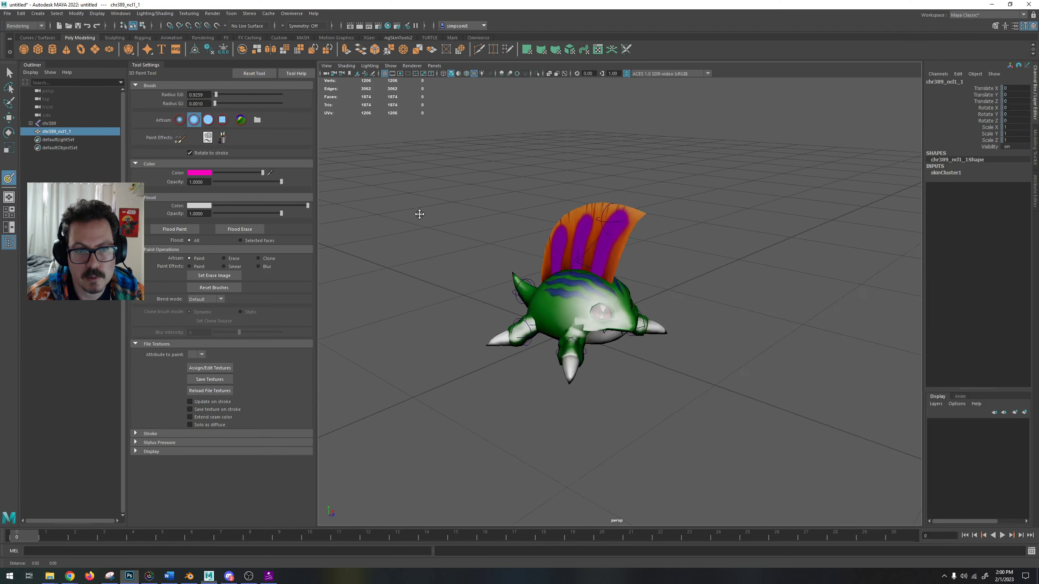
pyautogui.keyDown('alt'); pyautogui.moveTo(420, 214); pyautogui.dragTo(523, 216); pyautogui.keyUp('alt')
pyautogui.hotkey('alt', 'Tab')
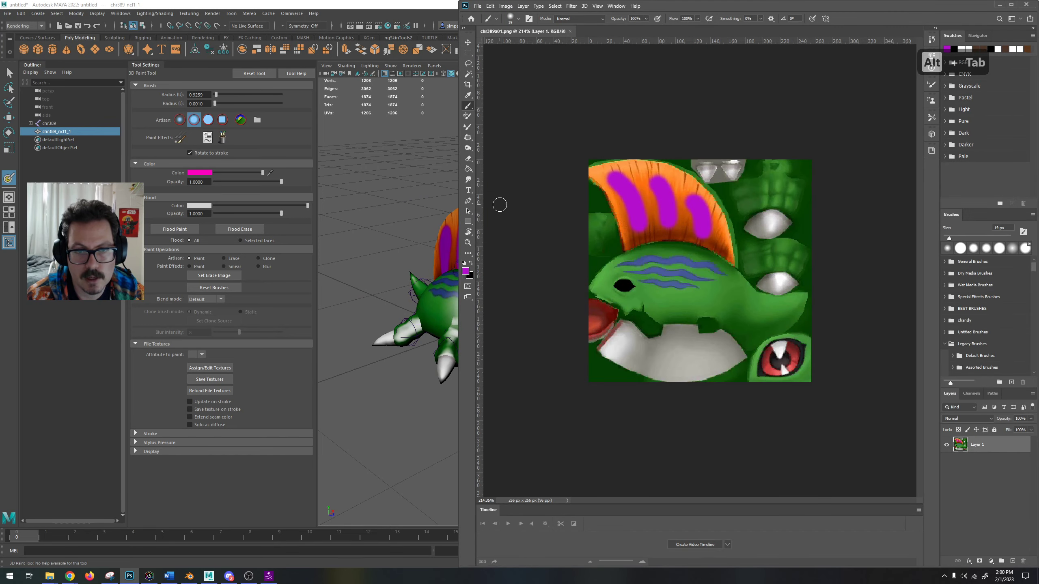
pyautogui.moveTo(458, 214); pyautogui.dragTo(561, 216)
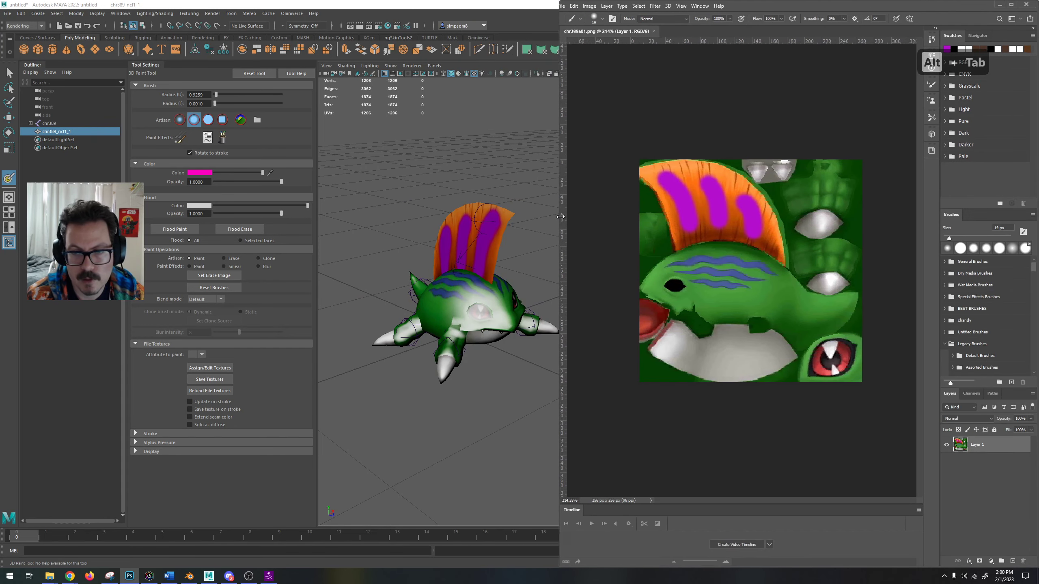
# Set Photoshop's foreground colour to orange, paint over the blue stripes on the texture's body, and save the file.
pyautogui.click(568, 271)
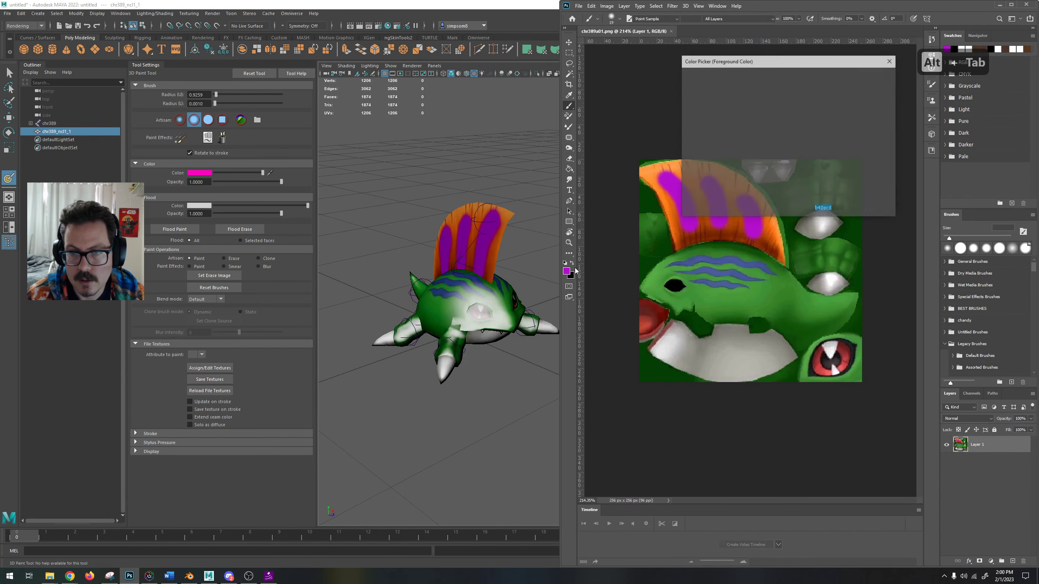
pyautogui.click(794, 149)
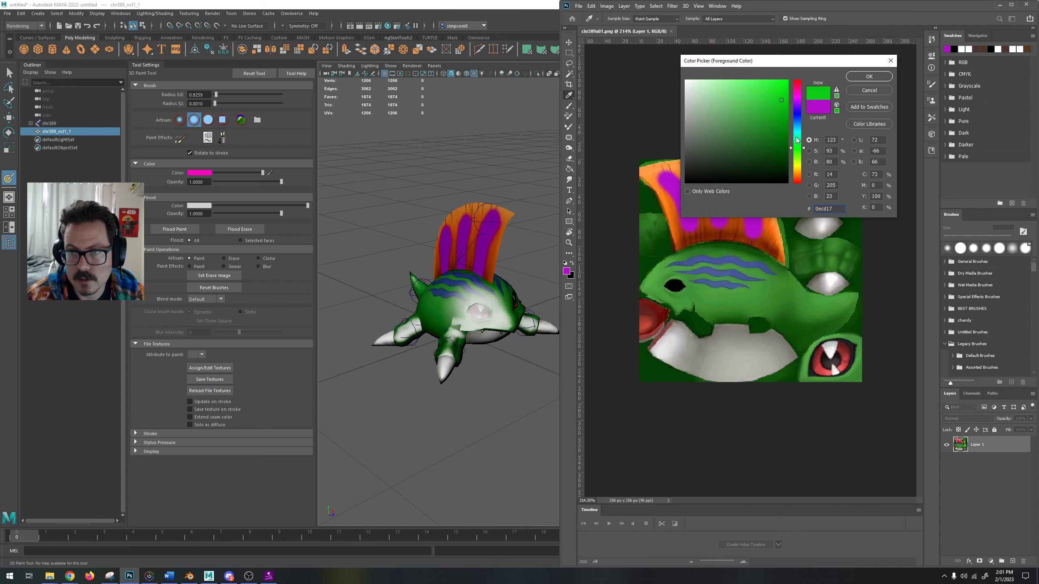
pyautogui.click(798, 175)
pyautogui.click(869, 77)
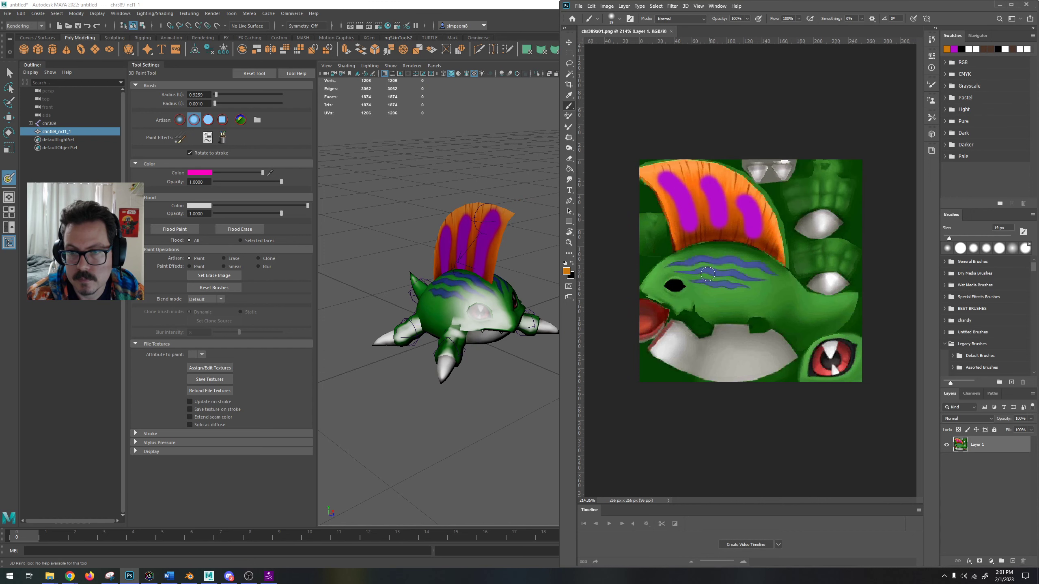
pyautogui.moveTo(698, 282)
pyautogui.mouseDown()
pyautogui.moveTo(752, 286)
pyautogui.moveTo(679, 274)
pyautogui.moveTo(761, 279)
pyautogui.moveTo(679, 265)
pyautogui.moveTo(780, 266)
pyautogui.mouseUp()
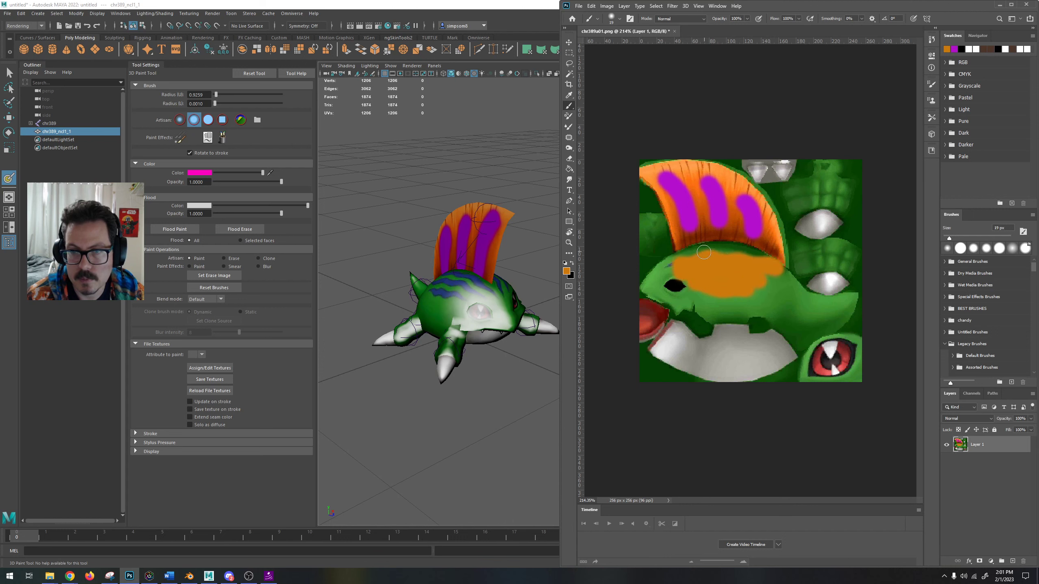
pyautogui.hotkey('ctrl', 's')
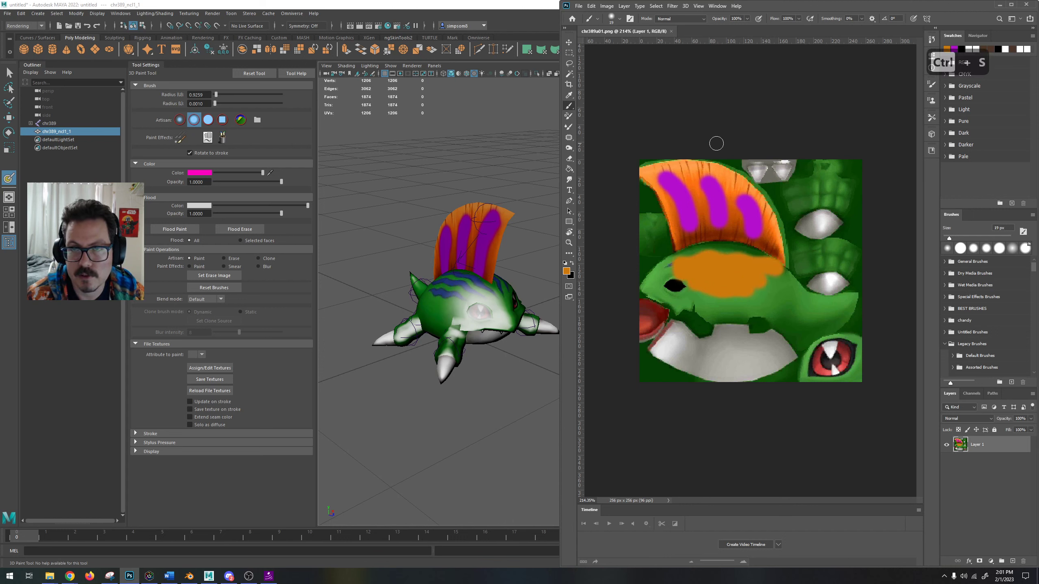
# Switch back to Maya and open and close the Hypershade to update the body texture on the model.
pyautogui.click(479, 18)
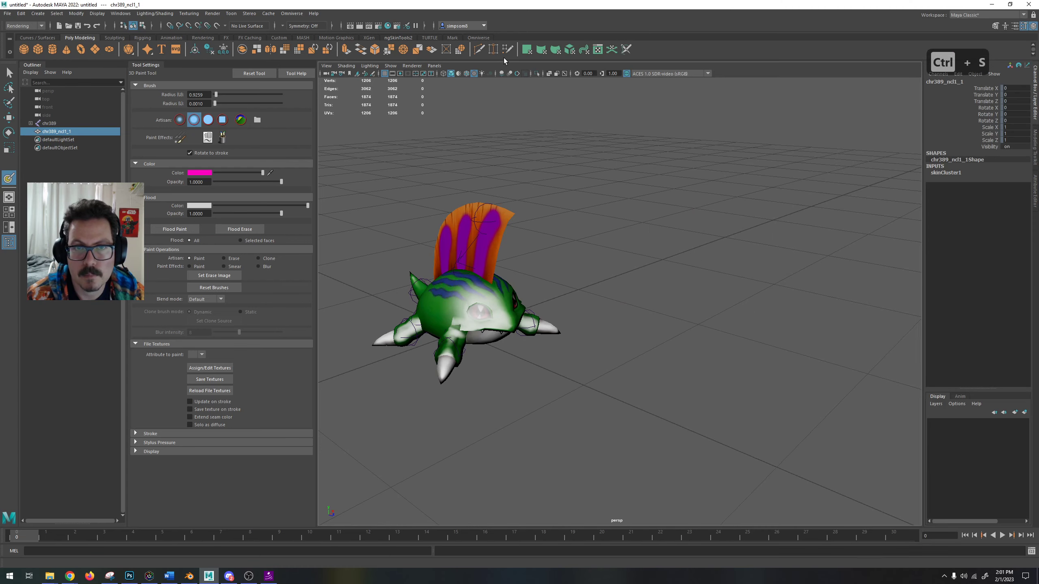
pyautogui.click(388, 26)
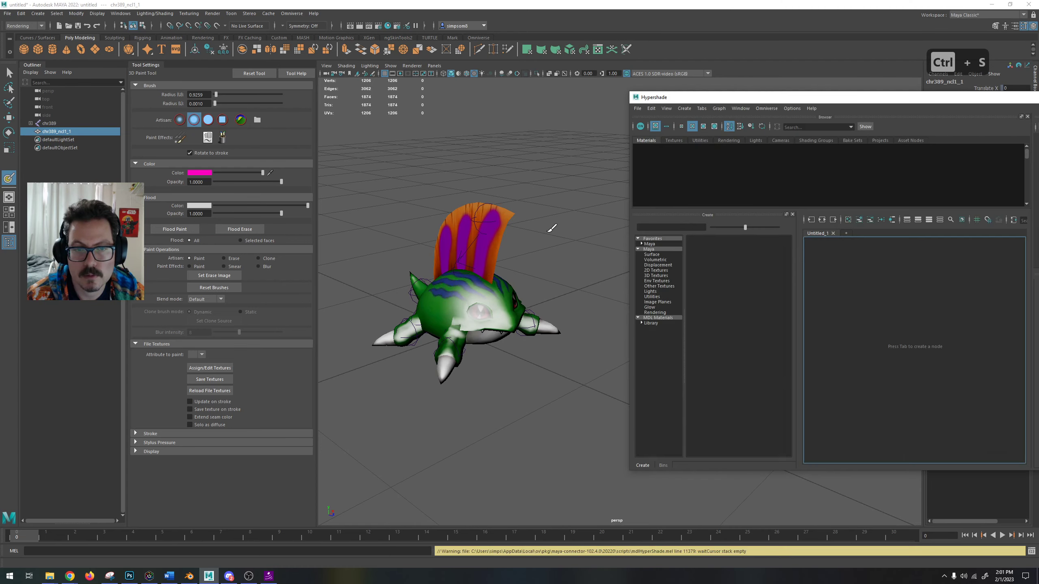
pyautogui.click(635, 97)
pyautogui.click(655, 159)
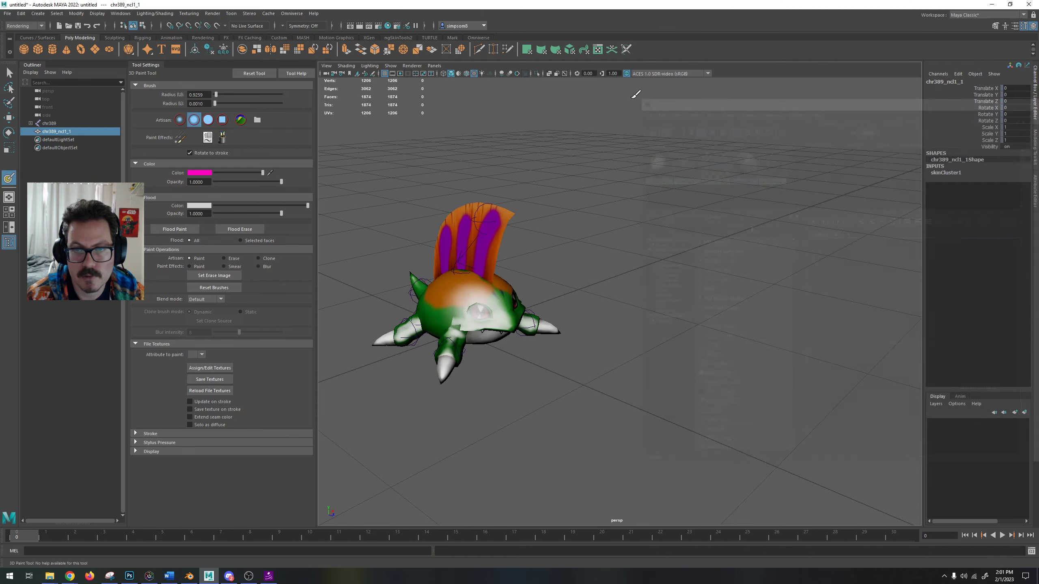
# Return to Maya, save the scene as 1 in Maya ASCII format, and turn on textured shading in the viewport.
pyautogui.keyDown('alt'); pyautogui.moveTo(561, 242); pyautogui.dragTo(560, 273); pyautogui.keyUp('alt')
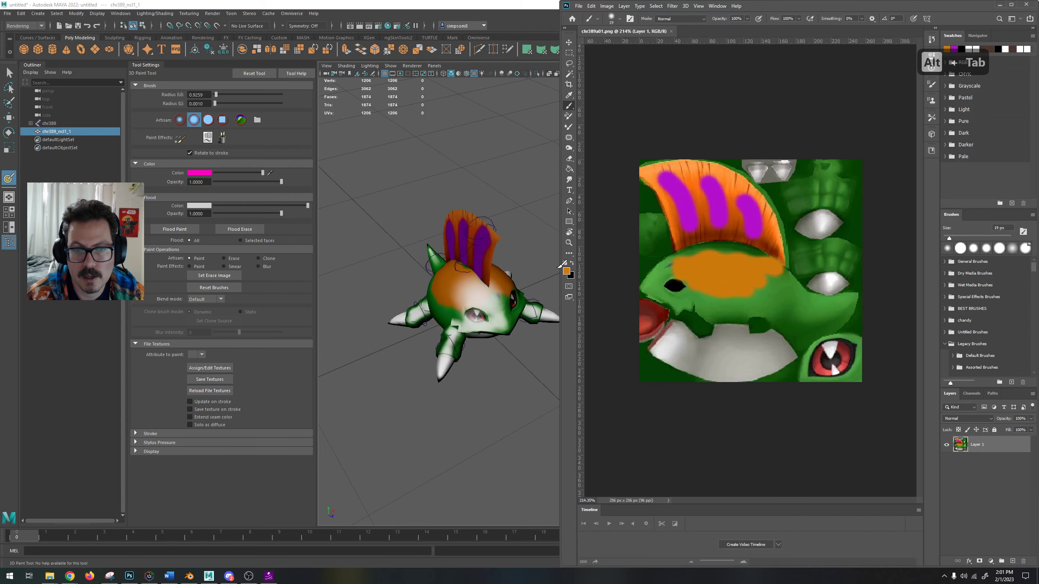
pyautogui.hotkey('alt', 'Tab')
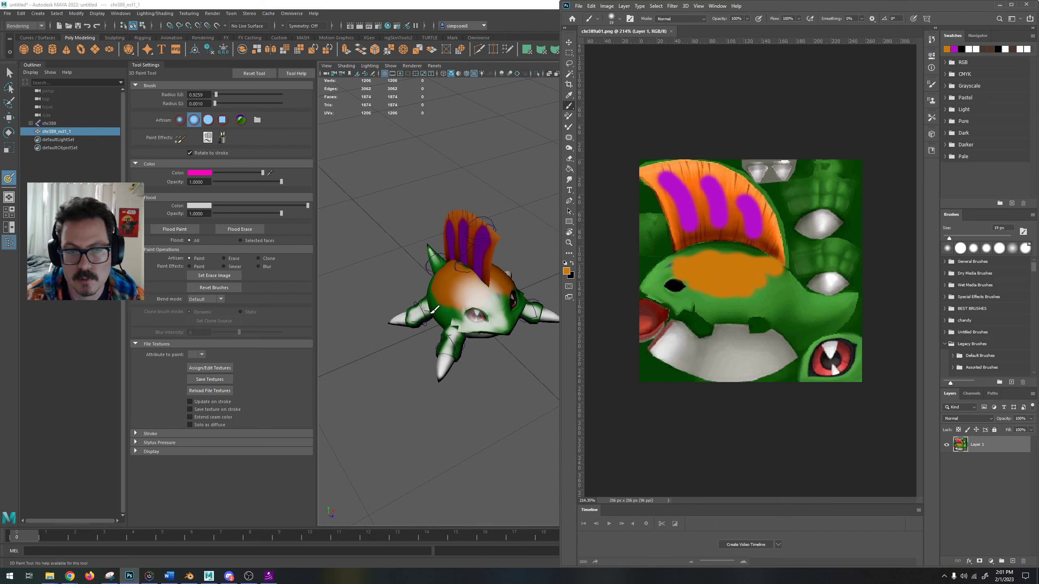
pyautogui.doubleClick(292, 6)
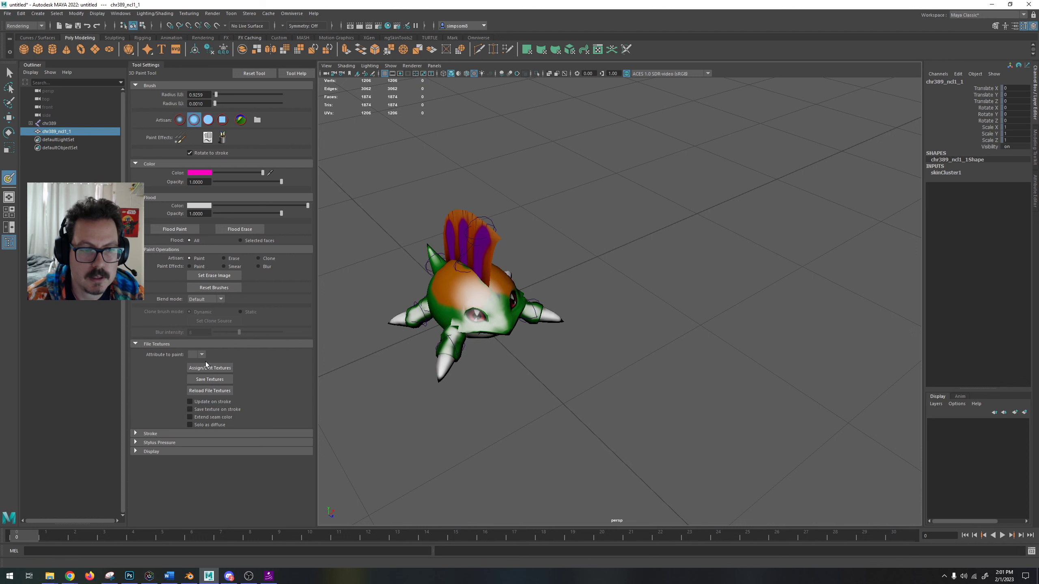
pyautogui.click(8, 14)
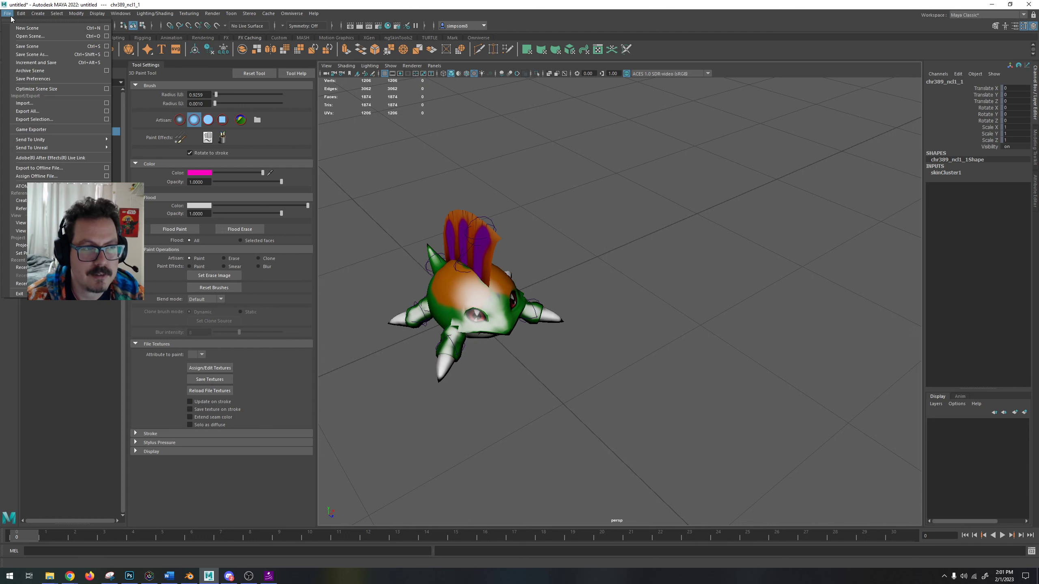
pyautogui.click(38, 56)
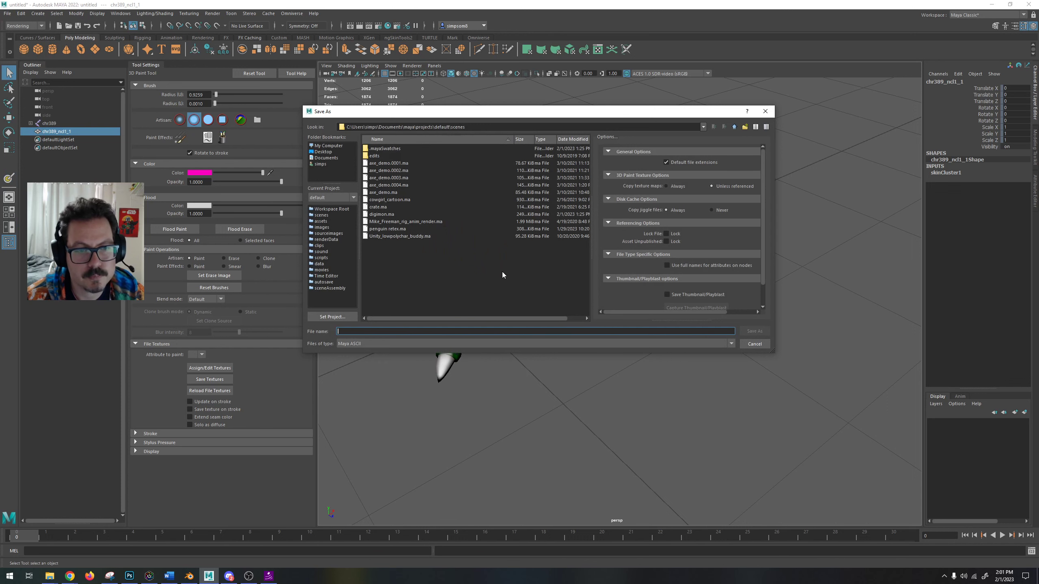
pyautogui.write('1')
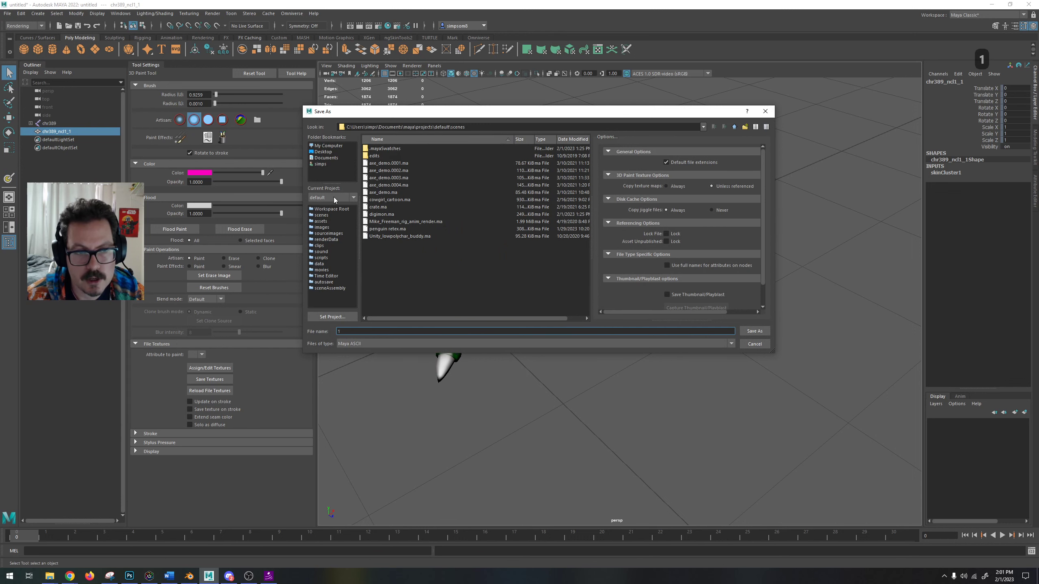
pyautogui.click(755, 331)
pyautogui.press('6')
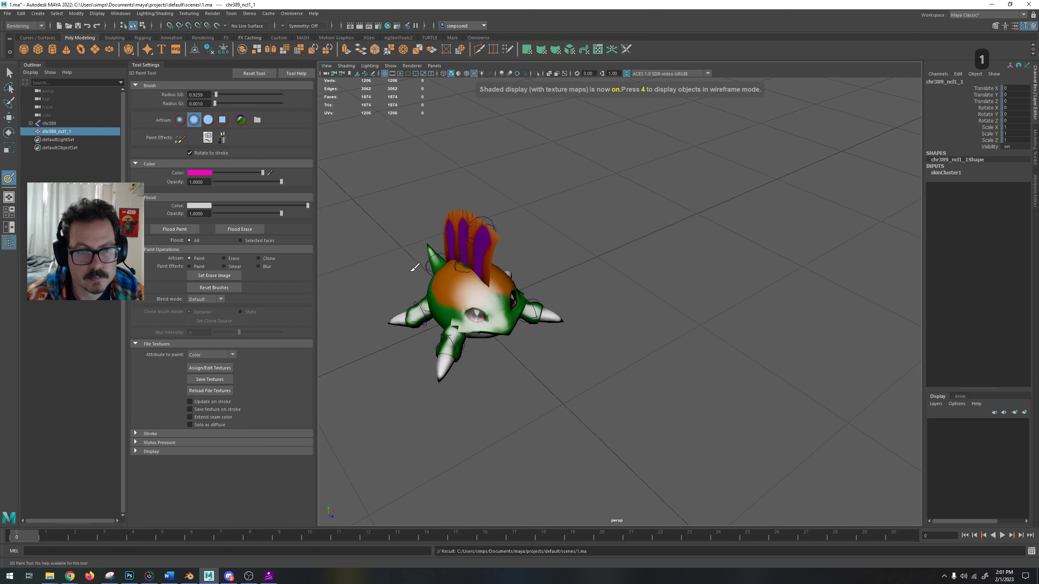
# Dab magenta paint onto the model's body with the 3D Paint Tool and reduce the brush radius to 0.3086.
pyautogui.click(452, 286)
pyautogui.hotkey('ctrl', 'z')
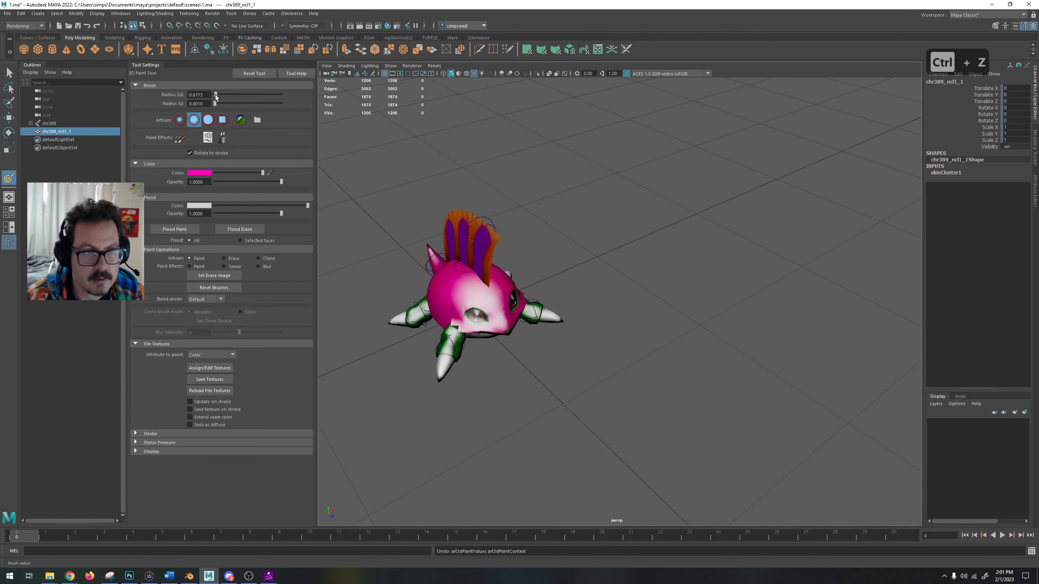
pyautogui.moveTo(215, 94); pyautogui.dragTo(214, 94)
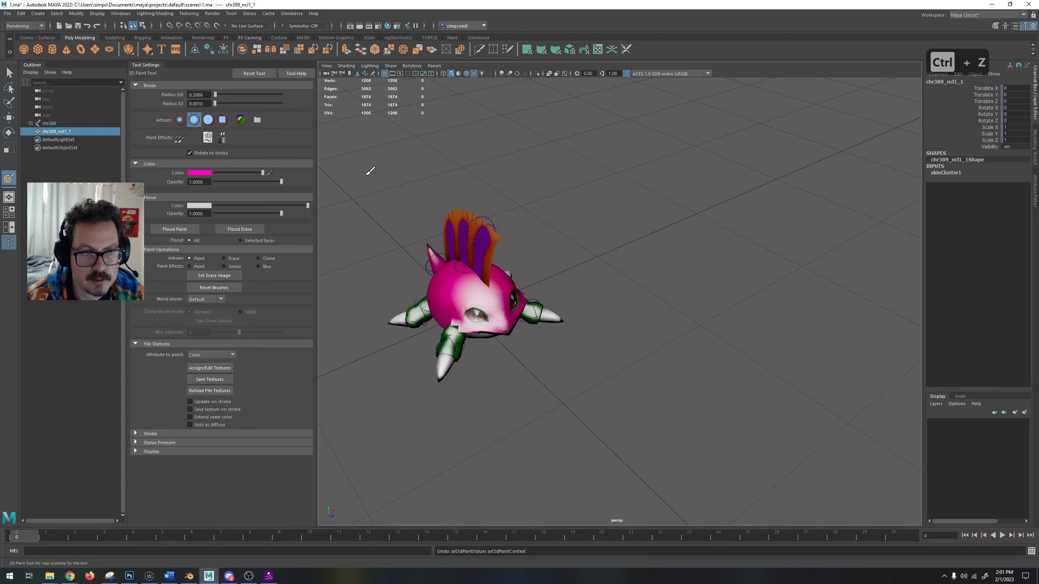
# Set the 3D Paint Tool's brush colour to cyan.
pyautogui.click(203, 174)
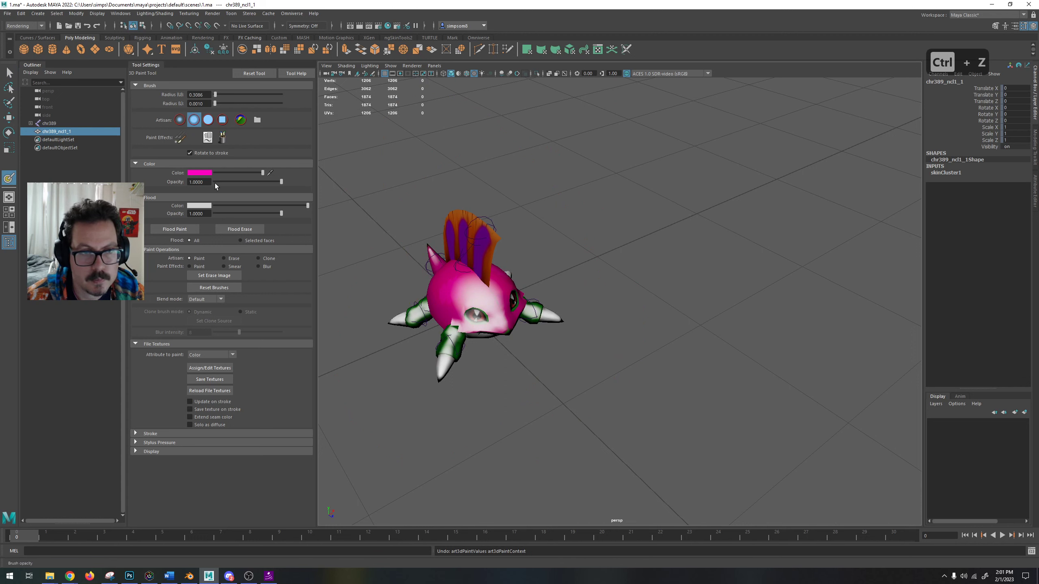
pyautogui.click(206, 174)
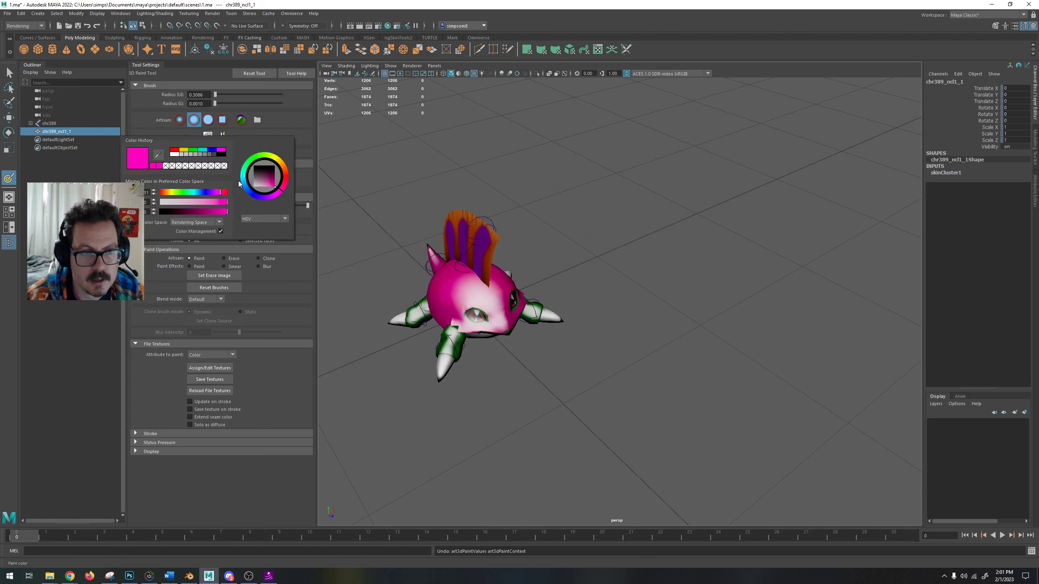
pyautogui.click(244, 183)
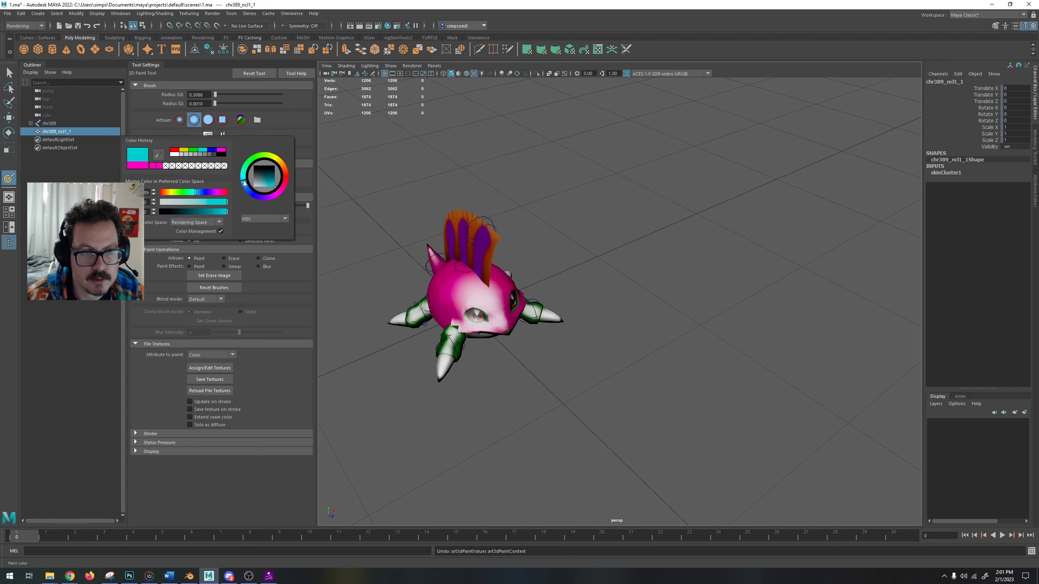
pyautogui.click(7, 13)
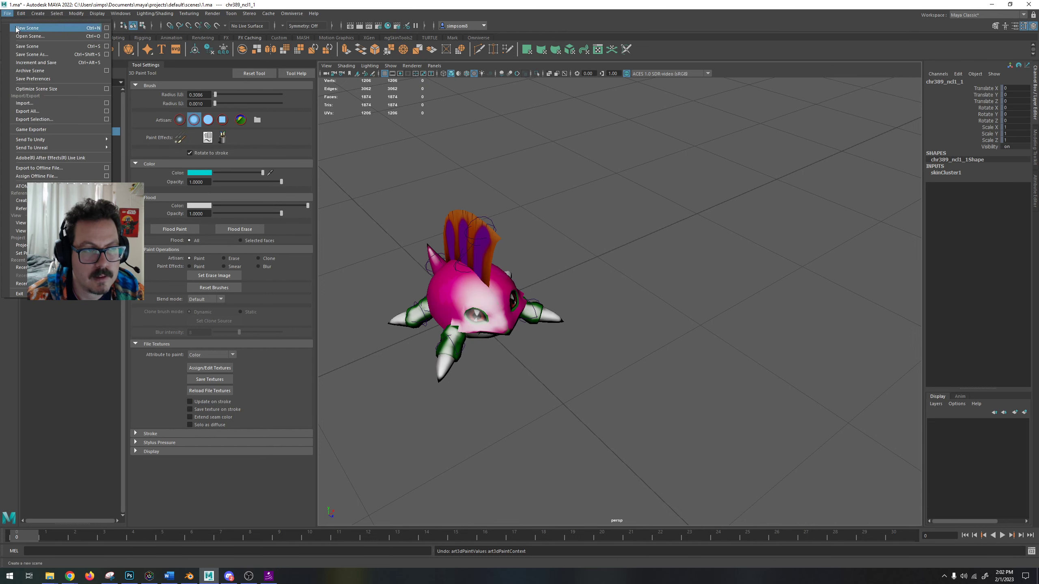
pyautogui.click(8, 13)
# Try a broad cyan stroke across the model's body and legs, and undo it.
pyautogui.moveTo(427, 309)
pyautogui.mouseDown()
pyautogui.moveTo(450, 293)
pyautogui.moveTo(503, 301)
pyautogui.moveTo(490, 319)
pyautogui.moveTo(467, 313)
pyautogui.mouseUp()
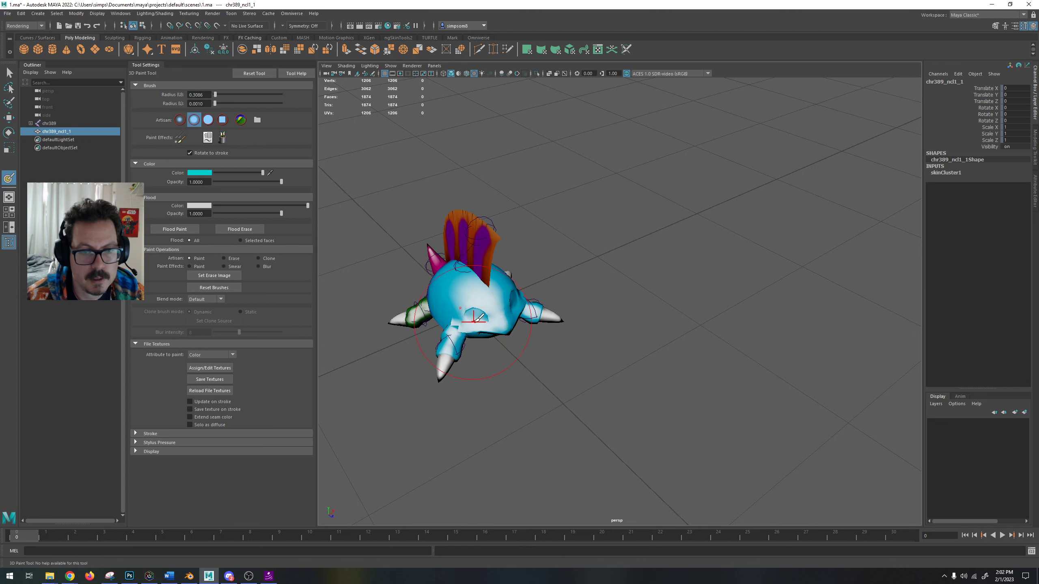
pyautogui.hotkey('ctrl', 'z')
pyautogui.hotkey('ctrl', 'z')
# Paint the model's body and tail cyan, leaving some magenta around the nose.
pyautogui.keyDown('alt'); pyautogui.moveTo(453, 303); pyautogui.dragTo(515, 272); pyautogui.keyUp('alt')
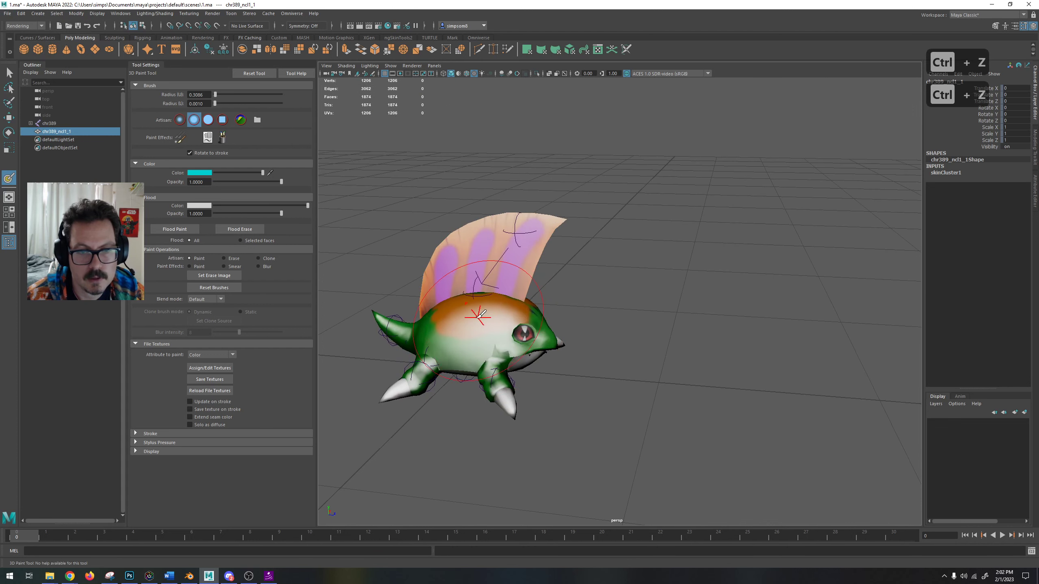
pyautogui.moveTo(481, 318)
pyautogui.mouseDown()
pyautogui.moveTo(392, 321)
pyautogui.moveTo(413, 283)
pyautogui.moveTo(389, 288)
pyautogui.mouseUp()
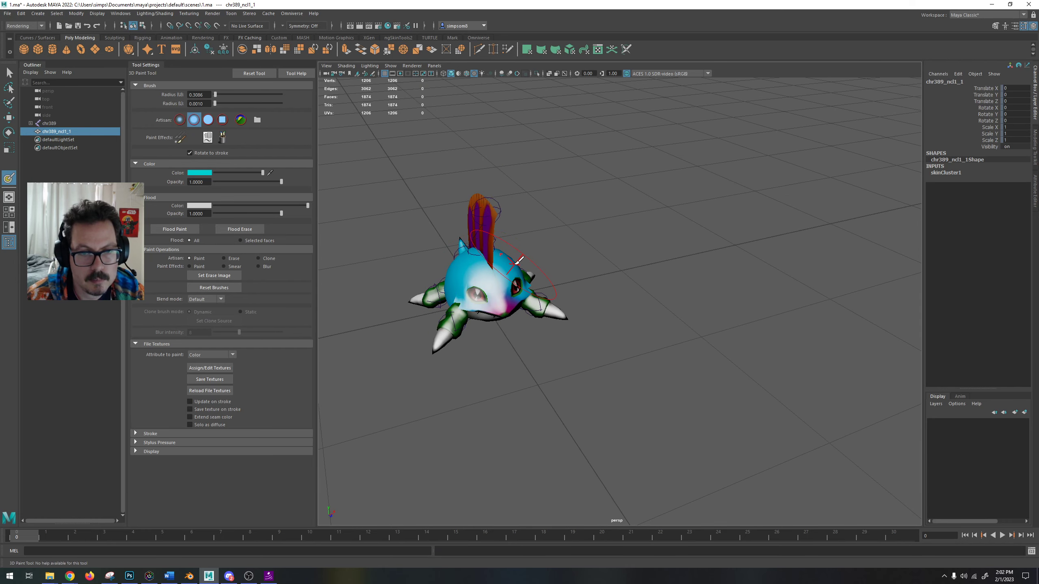
pyautogui.keyDown('alt'); pyautogui.moveTo(519, 260); pyautogui.dragTo(556, 257); pyautogui.keyUp('alt')
pyautogui.keyDown('alt'); pyautogui.moveTo(500, 275); pyautogui.dragTo(516, 286, button='middle'); pyautogui.keyUp('alt')
pyautogui.keyDown('alt'); pyautogui.moveTo(516, 286); pyautogui.dragTo(470, 289); pyautogui.keyUp('alt')
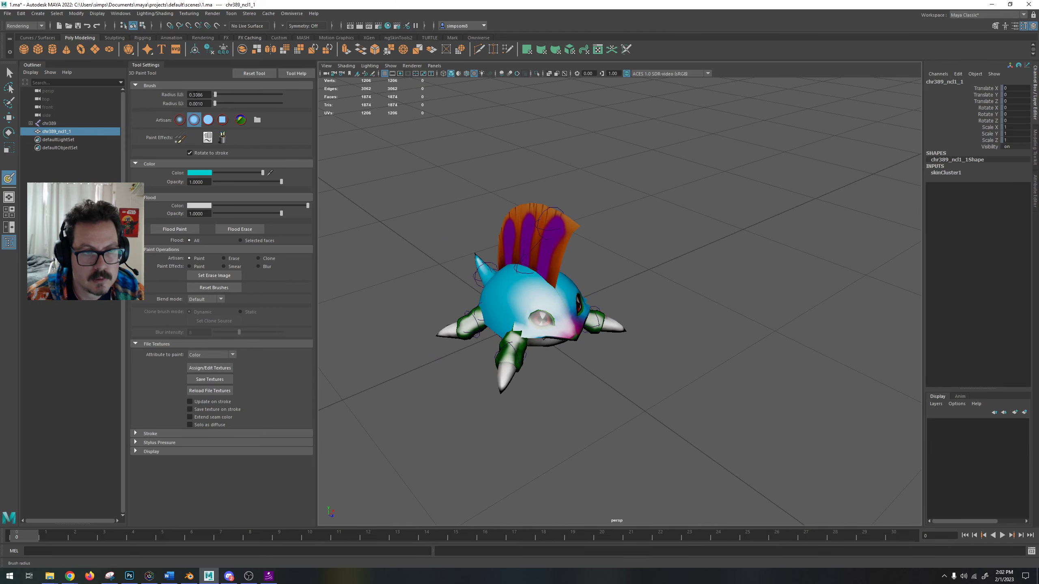
# Set the upper brush radius to 0.1 and paint a cyan spot over the fin's tallest purple stripe, near its tip.
pyautogui.doubleClick(202, 95)
pyautogui.write('1')
pyautogui.press('Tab')
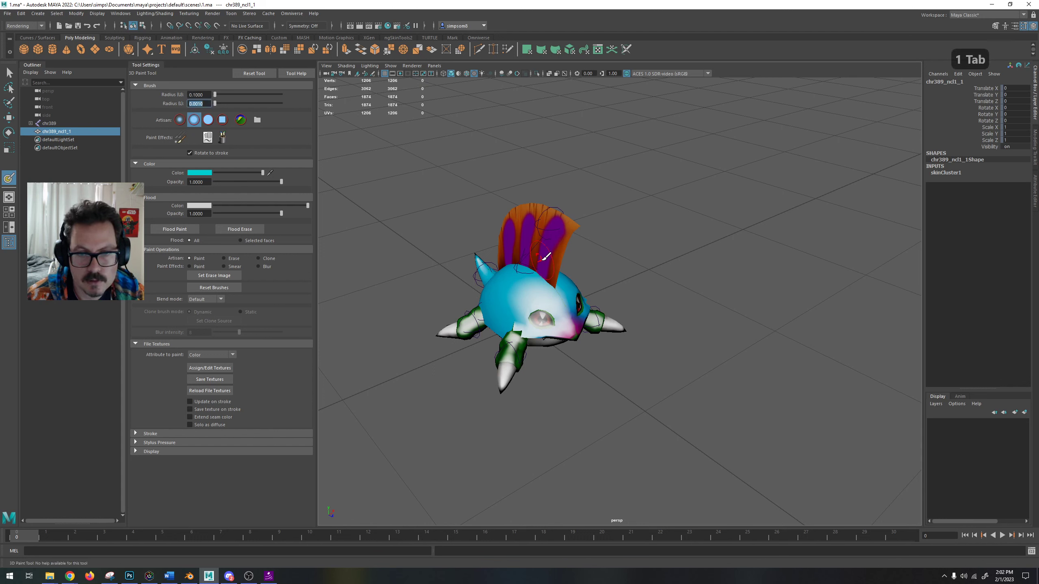
pyautogui.moveTo(549, 229); pyautogui.dragTo(568, 213)
pyautogui.hotkey('ctrl', 'z')
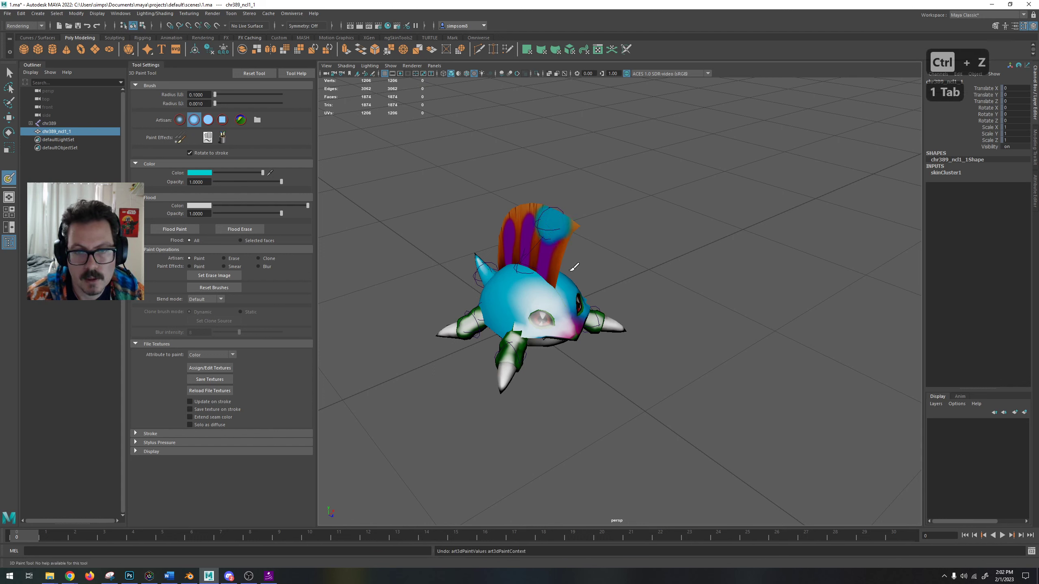
# Capture the painted model in the viewport with the Snipping Tool.
pyautogui.click(110, 576)
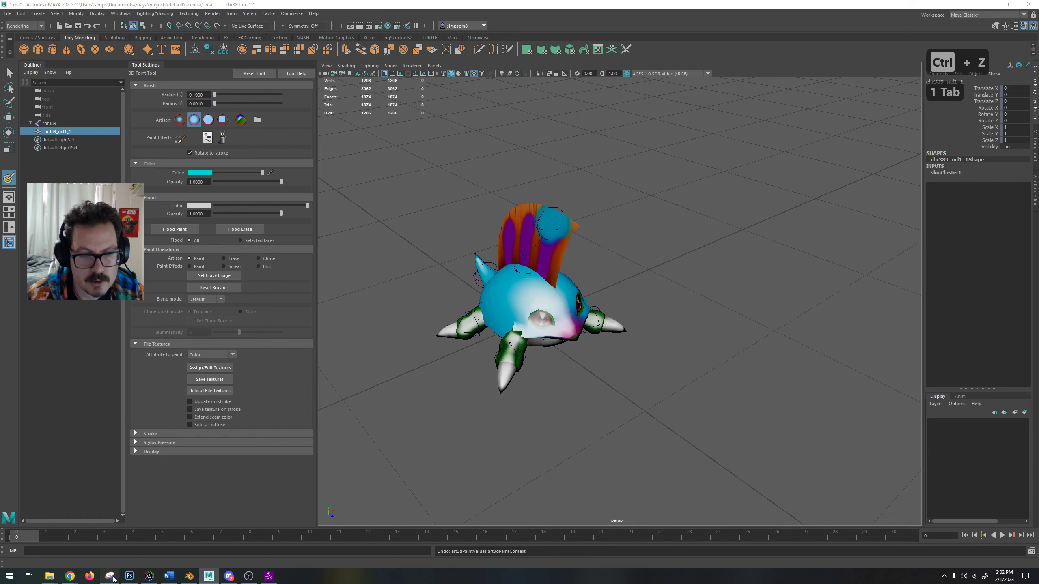
pyautogui.click(437, 84)
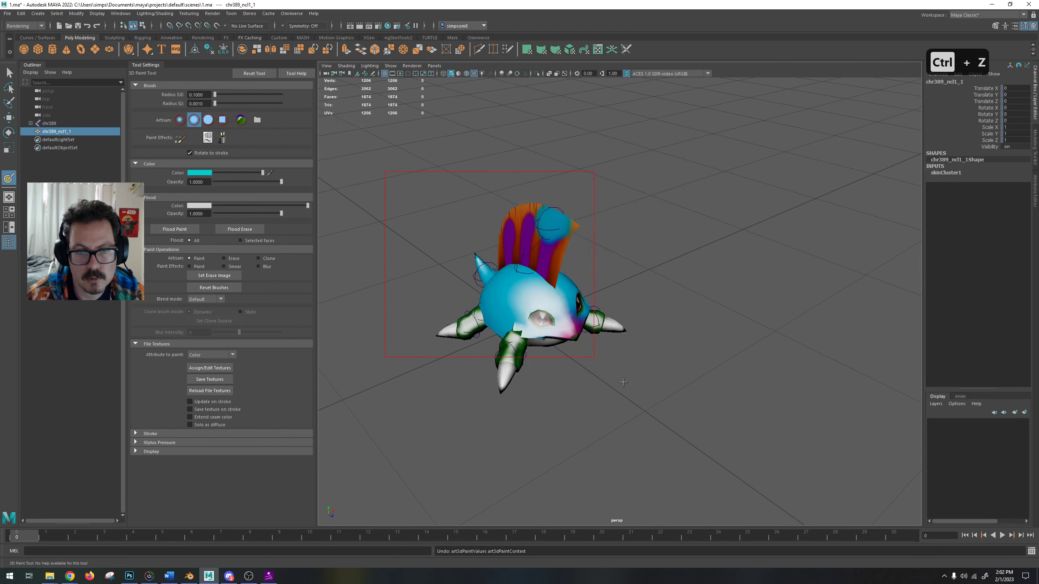
pyautogui.moveTo(384, 172); pyautogui.dragTo(673, 415)
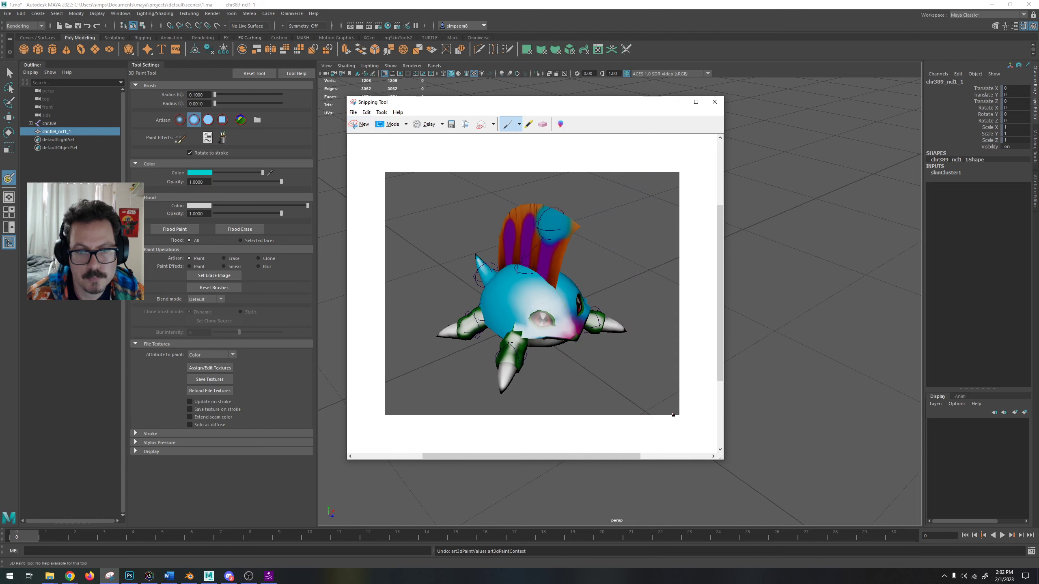
# Return to Maya and save the painted textures to disk.
pyautogui.click(376, 5)
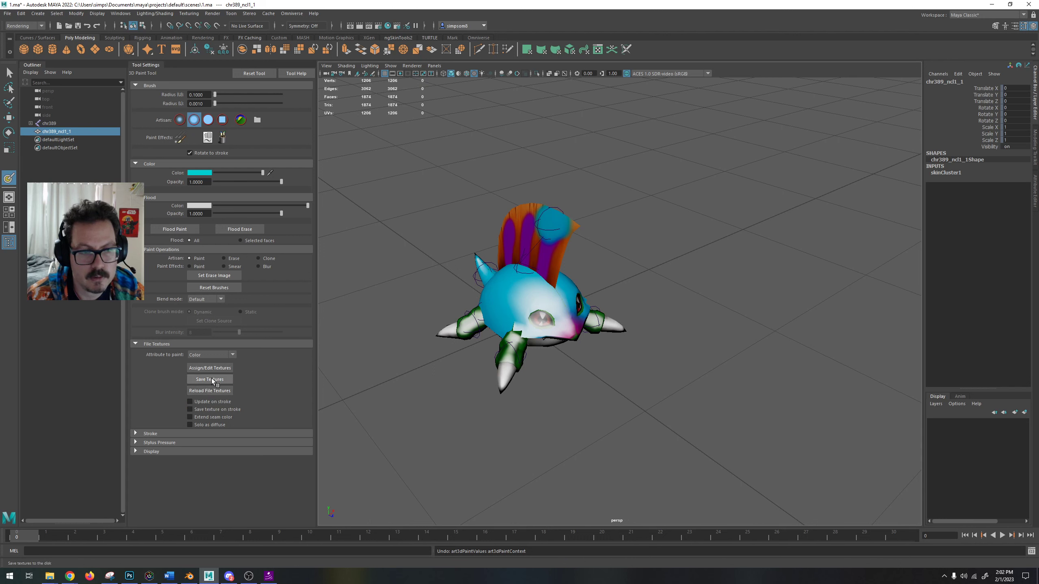
pyautogui.click(213, 380)
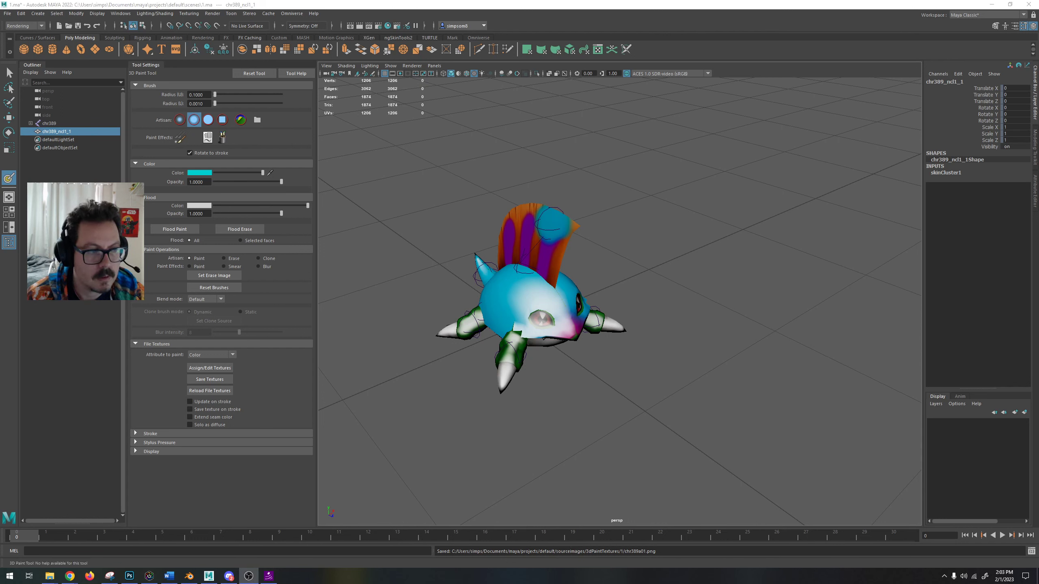
# Switch to File Explorer and browse to the default project folder under Documents/maya/projects.
pyautogui.click(49, 575)
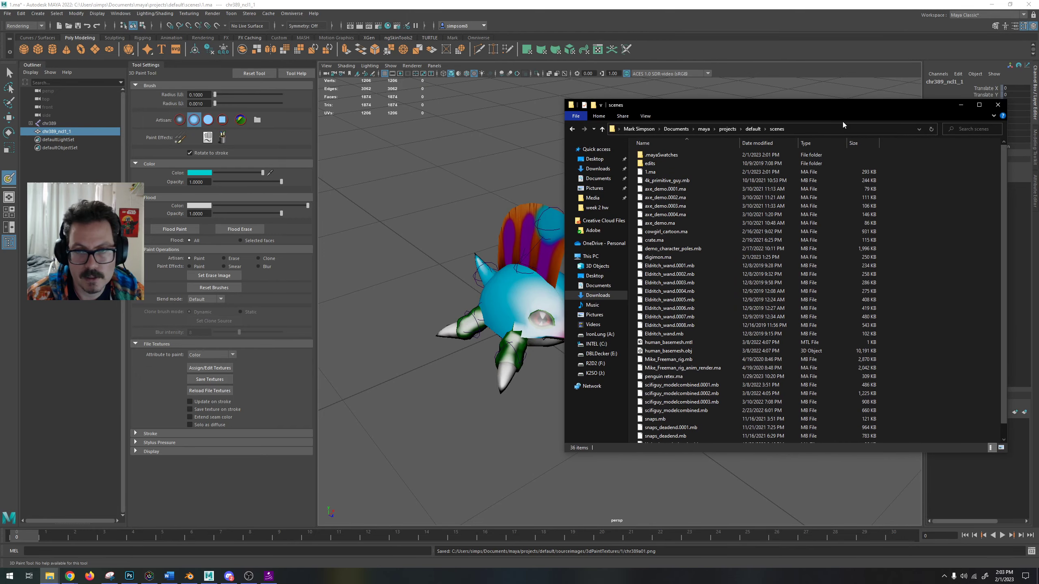
pyautogui.click(677, 129)
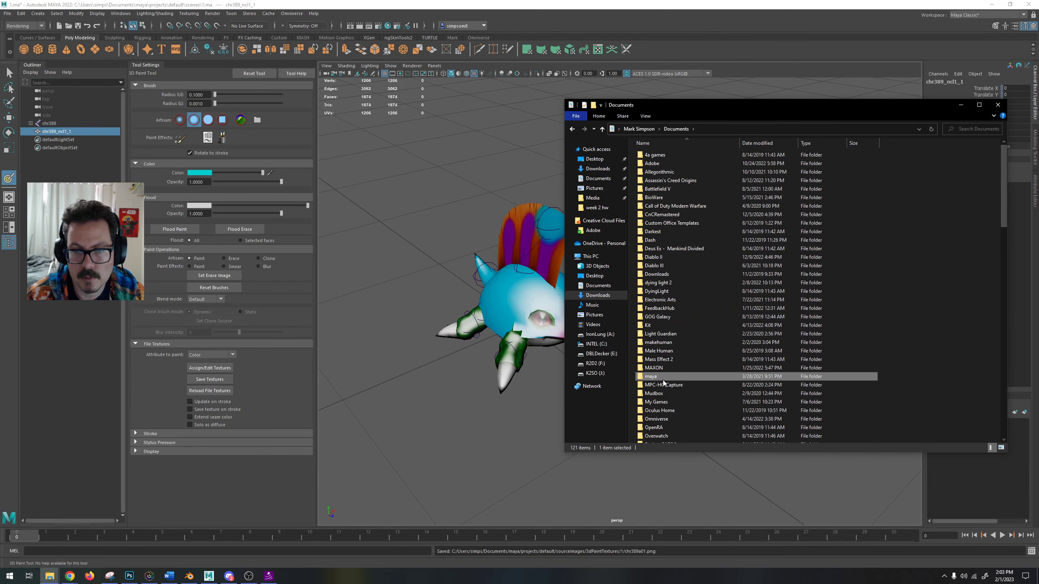
pyautogui.doubleClick(656, 377)
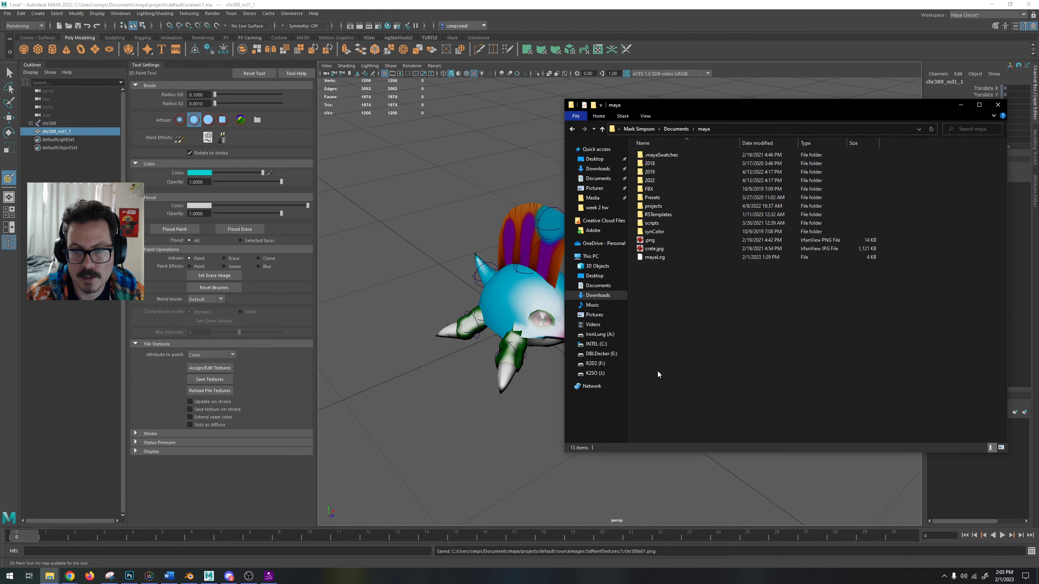
pyautogui.doubleClick(667, 207)
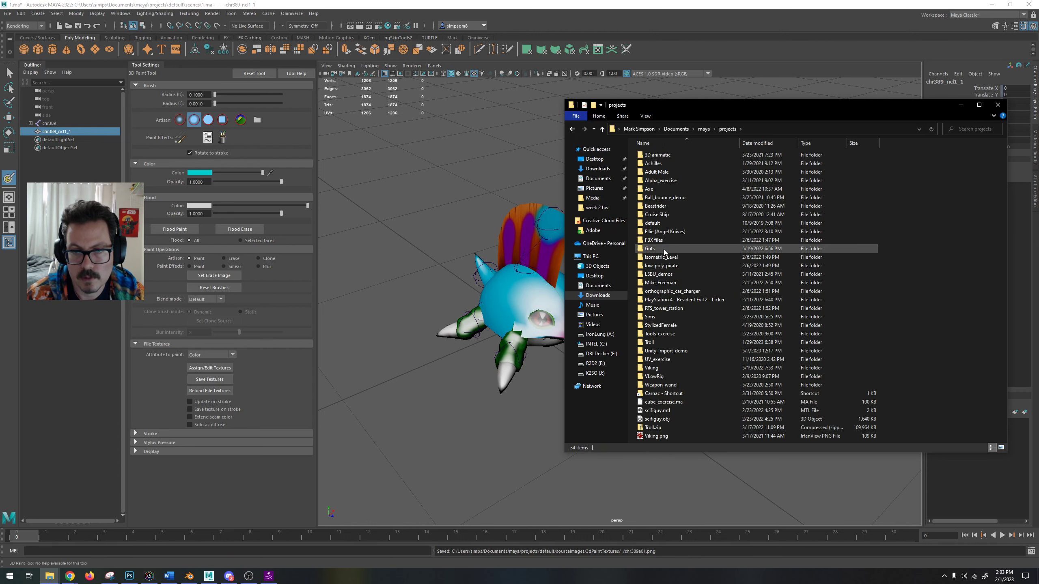
pyautogui.click(661, 224)
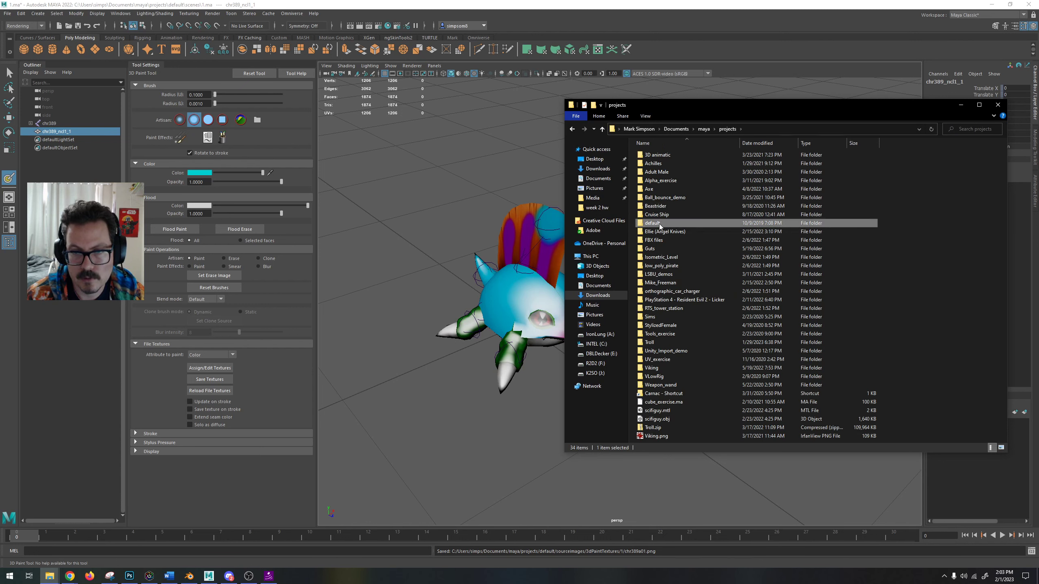
pyautogui.doubleClick(653, 225)
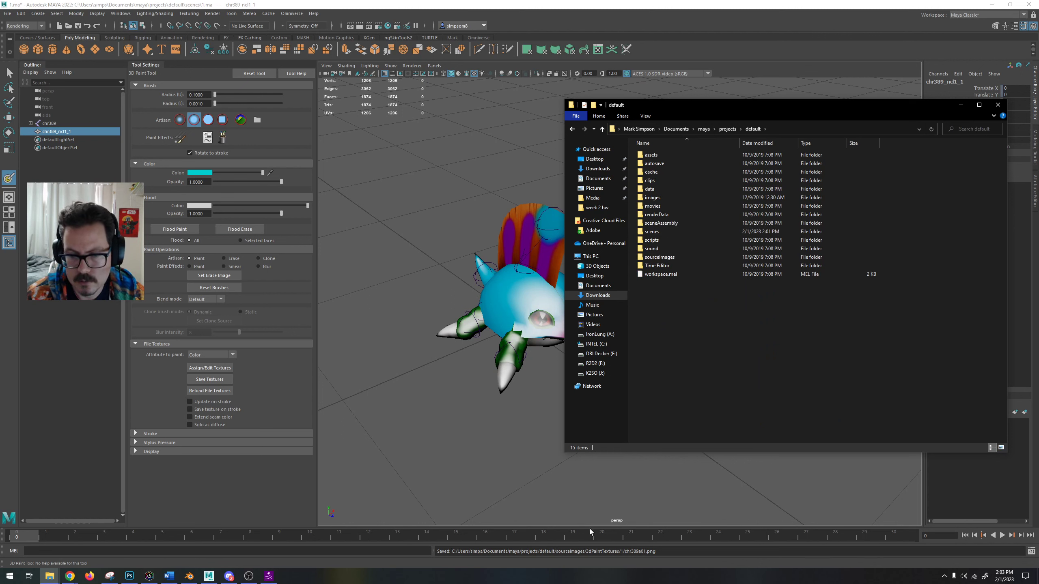
# Browse to sourceimages/3dPaintTextures/1, view the saved texture chr389a01.png in the image viewer, and close it.
pyautogui.click(672, 256)
pyautogui.doubleClick(672, 256)
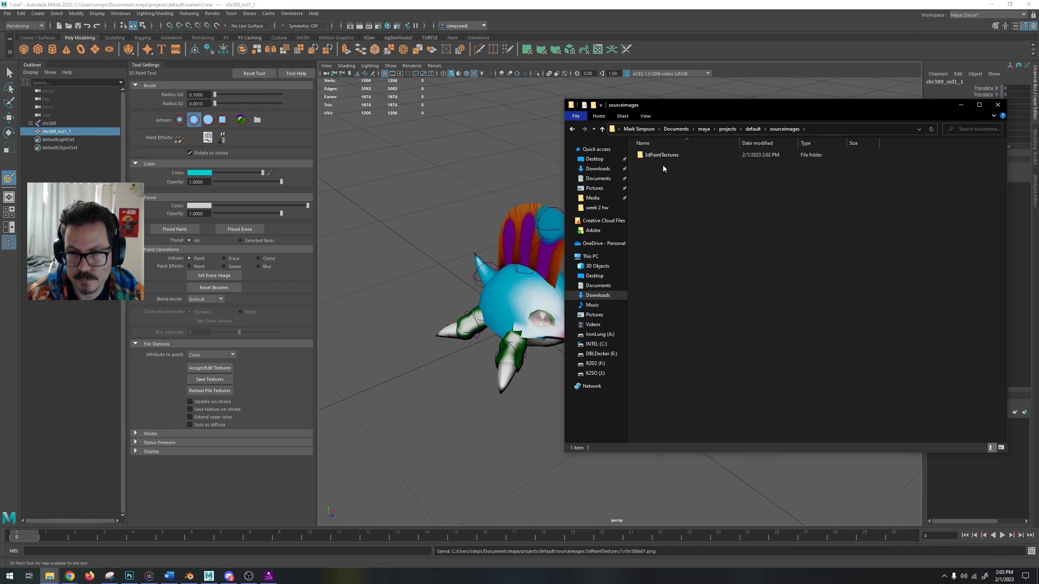
pyautogui.doubleClick(663, 156)
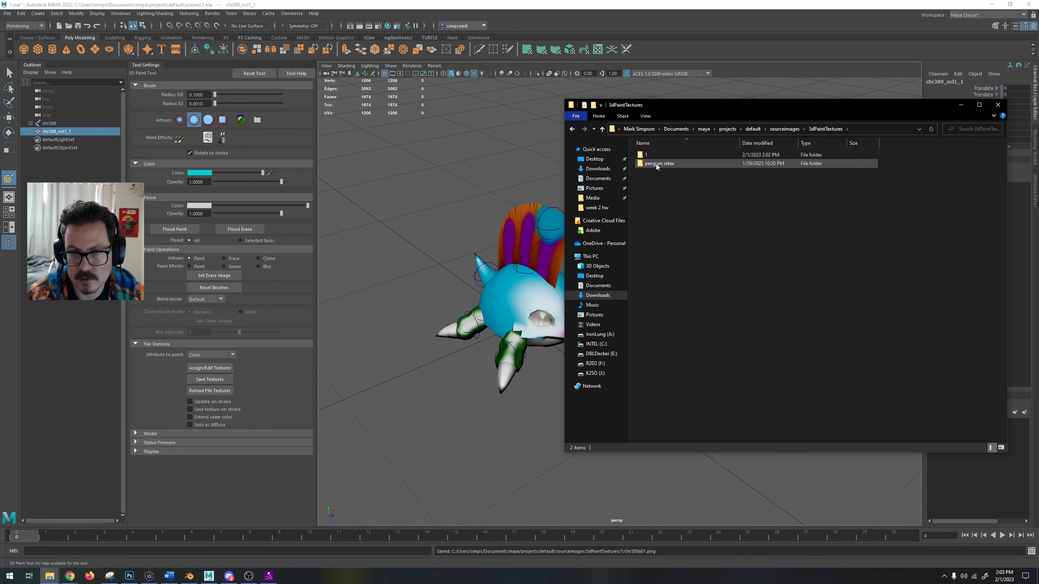
pyautogui.doubleClick(650, 155)
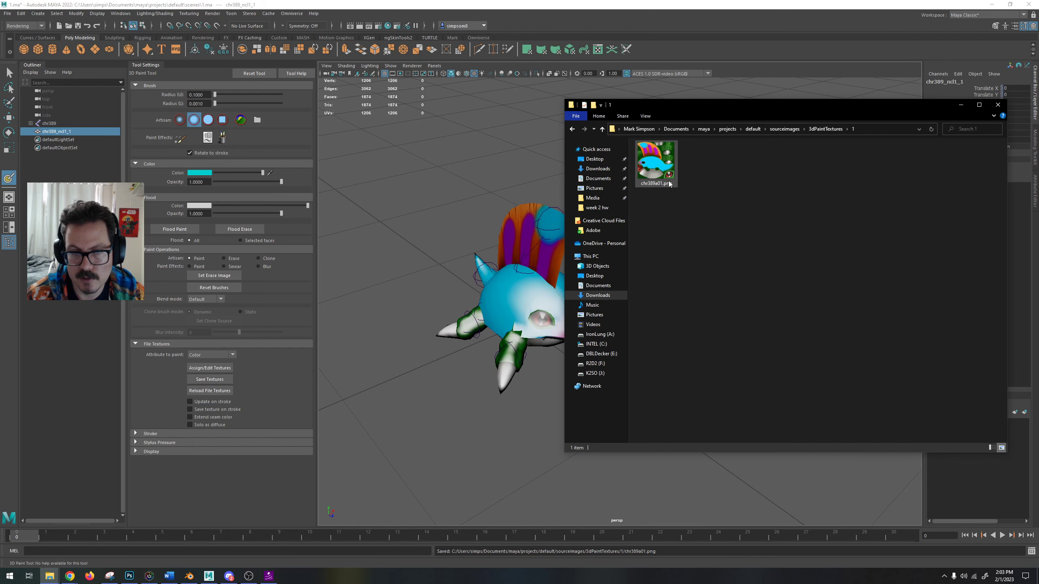
pyautogui.doubleClick(659, 160)
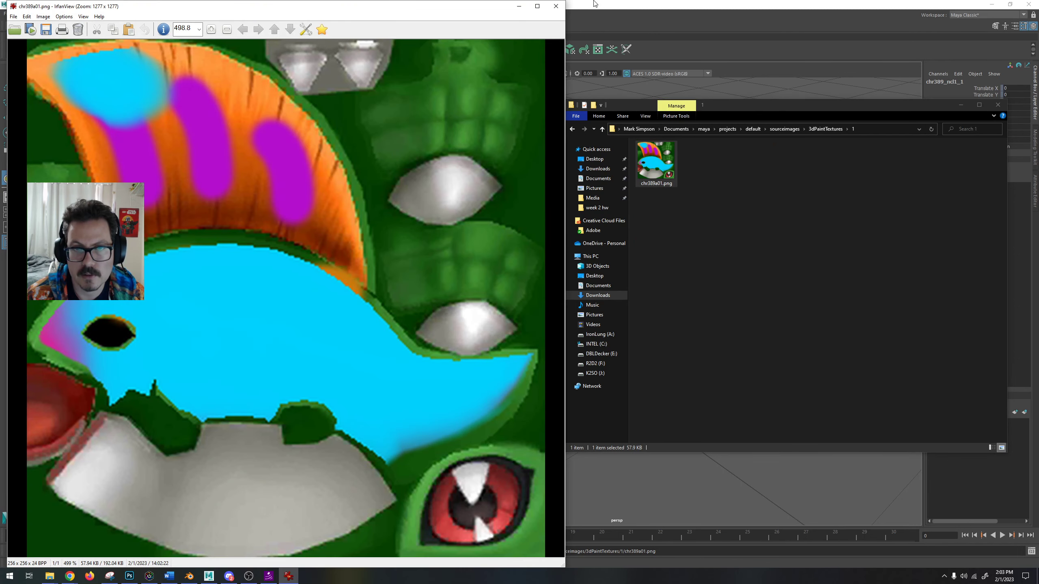
pyautogui.click(556, 6)
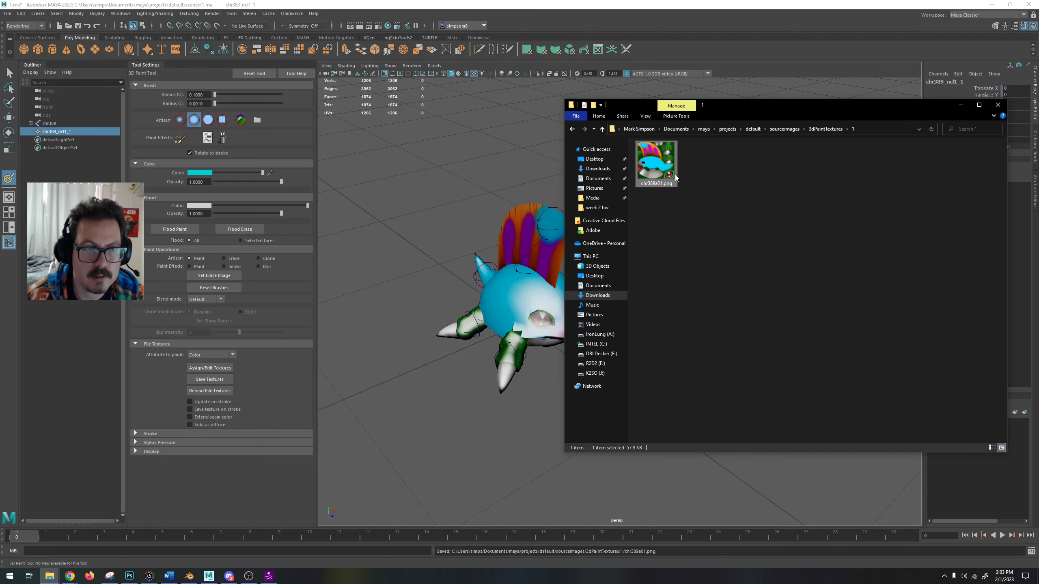
# Return to Maya to inspect the painted chr389 model, and switch to Blender to view the orange version.
pyautogui.click(659, 8)
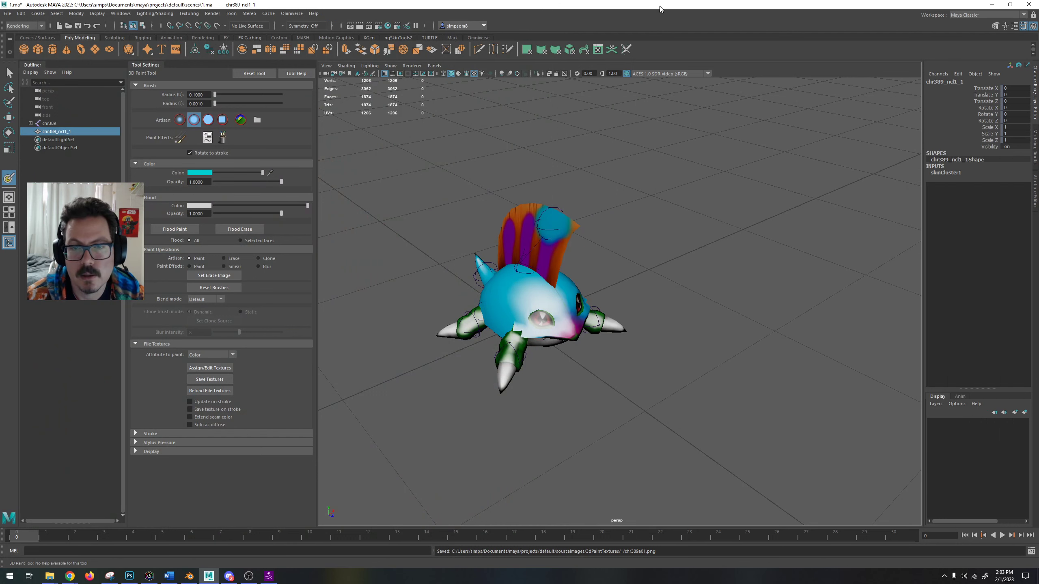
pyautogui.moveTo(626, 220)
pyautogui.keyDown('alt'); pyautogui.mouseDown()
pyautogui.moveTo(654, 201)
pyautogui.moveTo(614, 226)
pyautogui.moveTo(629, 215)
pyautogui.mouseUp(); pyautogui.keyUp('alt')
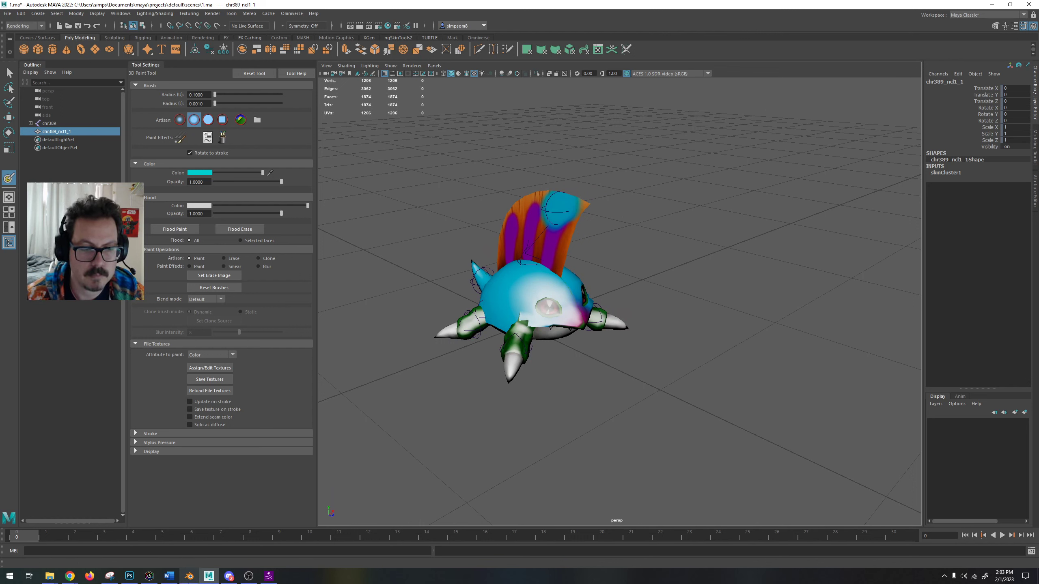
pyautogui.click(189, 577)
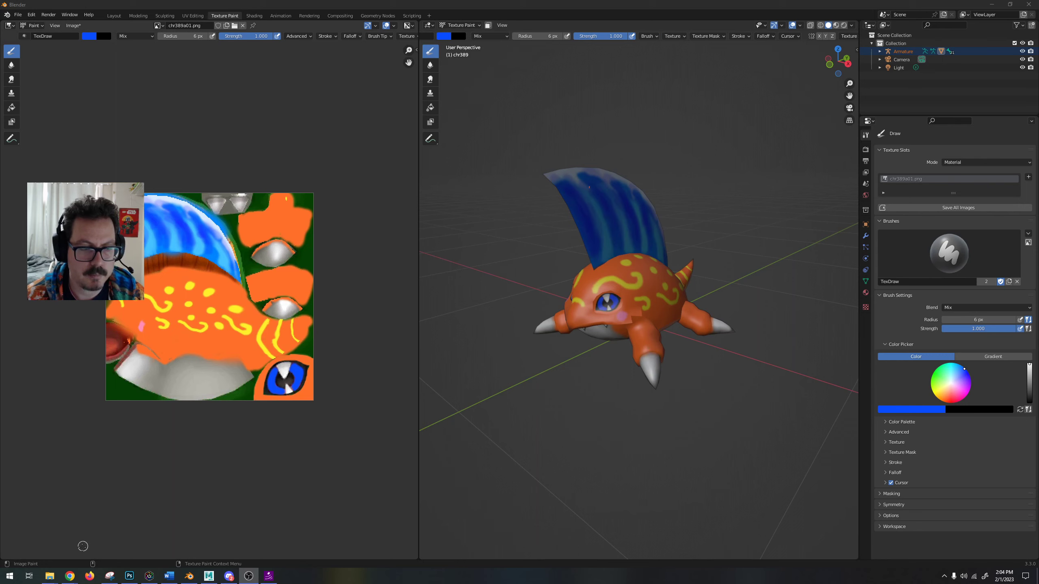
# Switch to Chrome and browse The Models Resource from the Betamon page to Super Smash Bros. Ultimate under Nintendo Switch.
pyautogui.moveTo(70, 577)
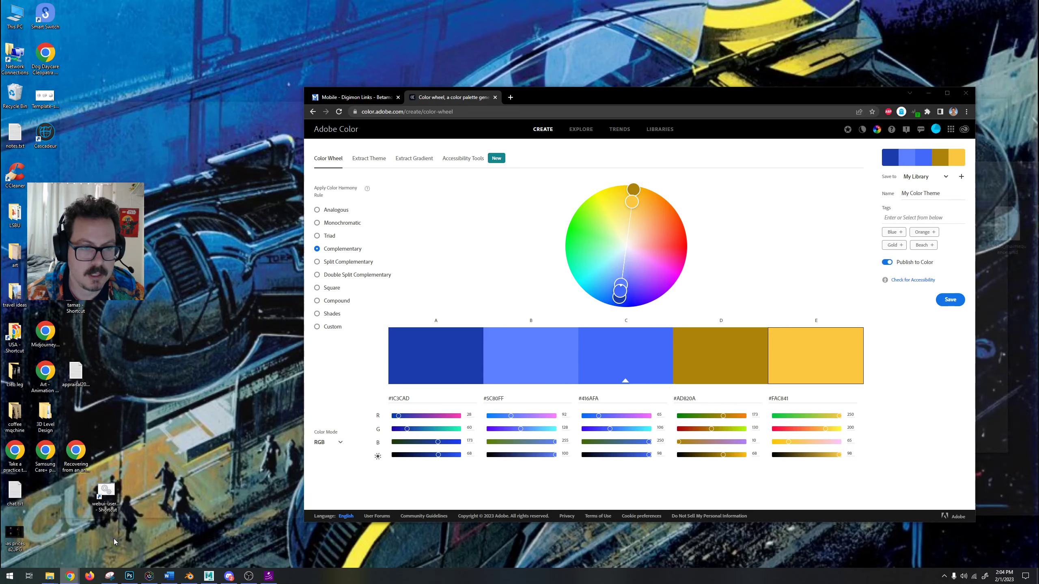
pyautogui.click(115, 542)
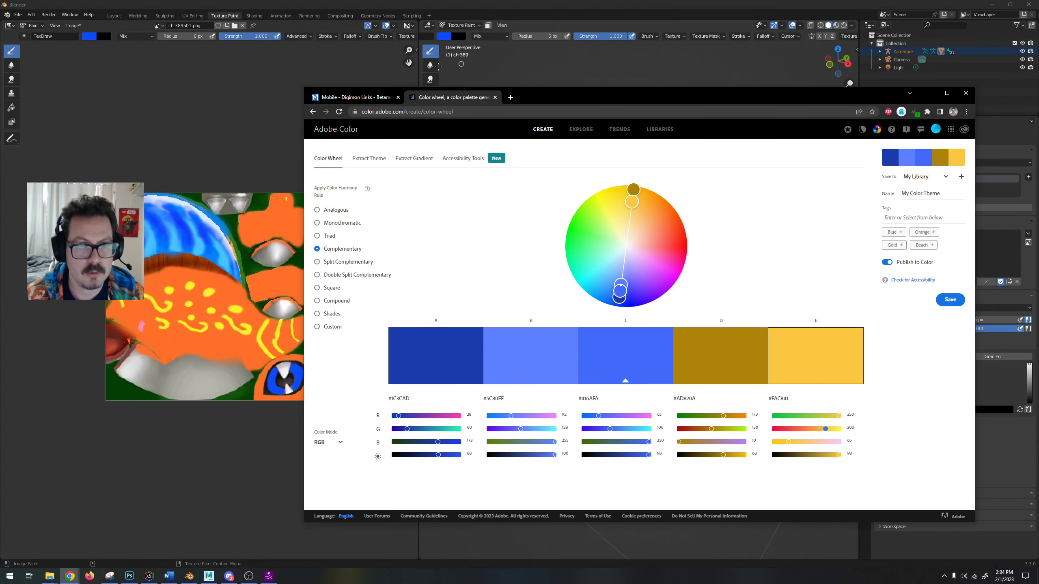
pyautogui.click(355, 97)
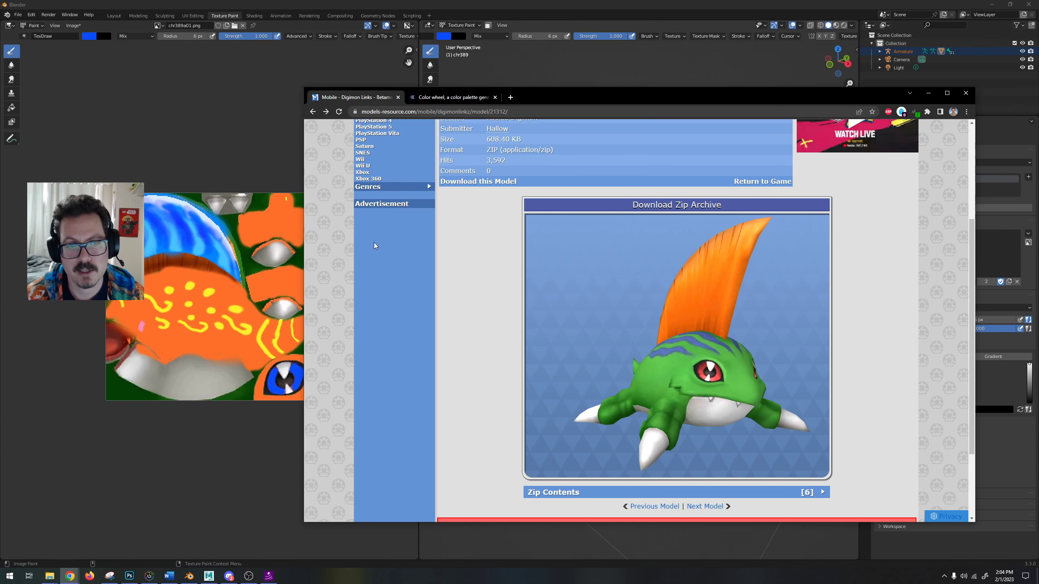
pyautogui.scroll(4, 374, 242)
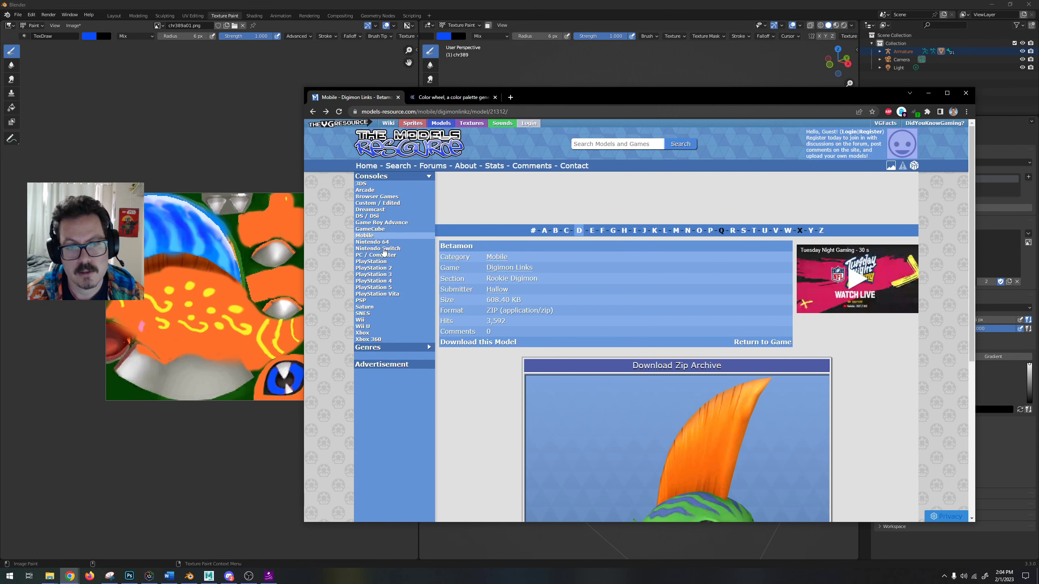
pyautogui.click(383, 250)
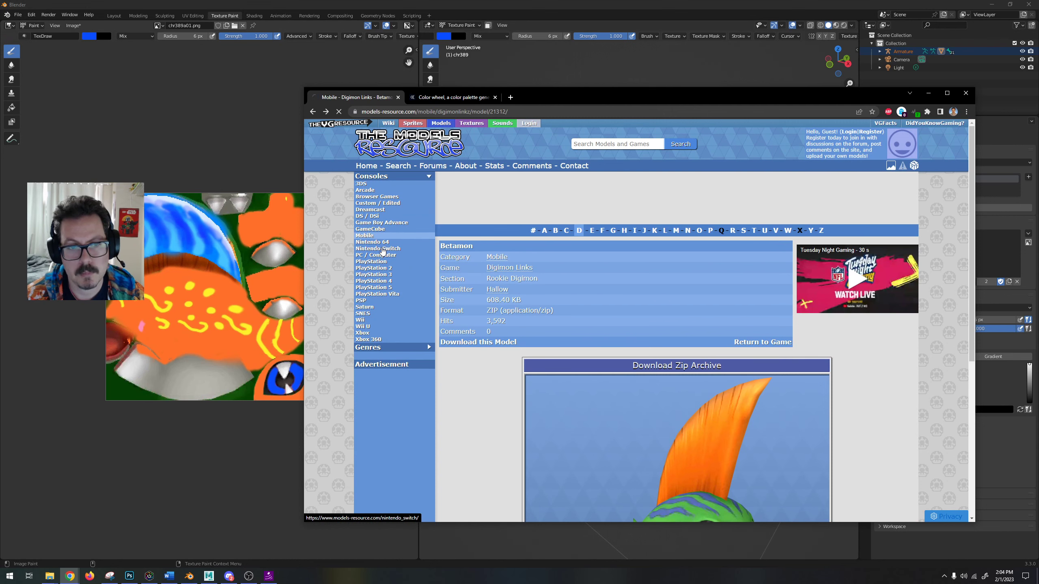
pyautogui.scroll(-2, 578, 330)
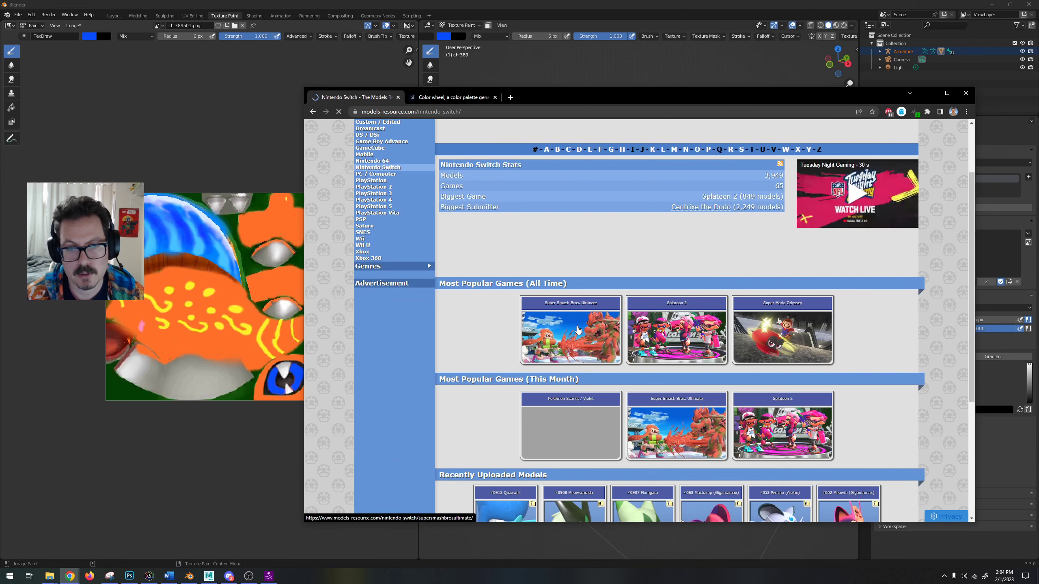
pyautogui.click(578, 330)
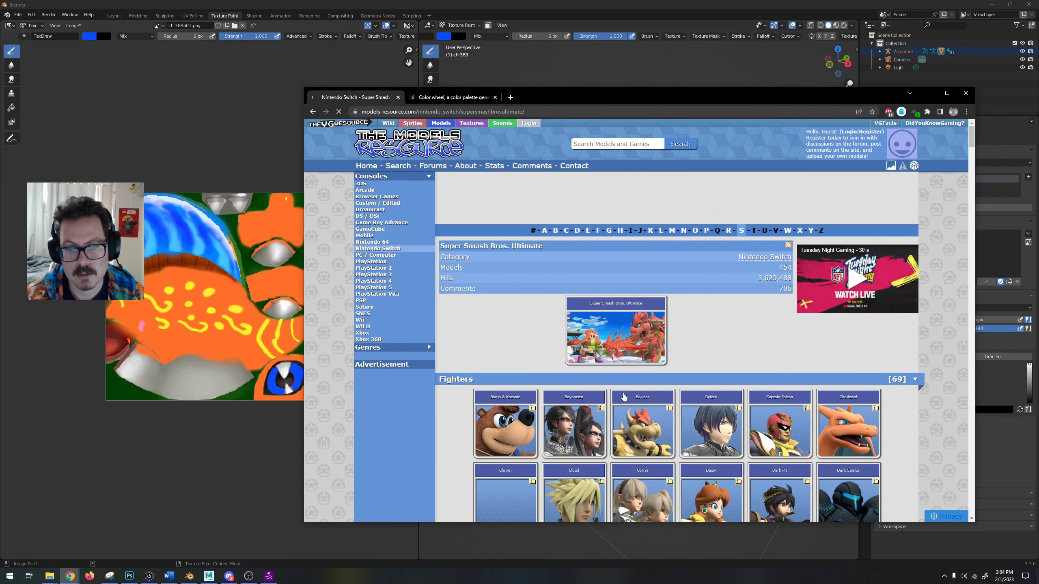
# Open the Banjo & Kazooie model page, highlight its file size, and download the zip archive.
pyautogui.click(610, 350)
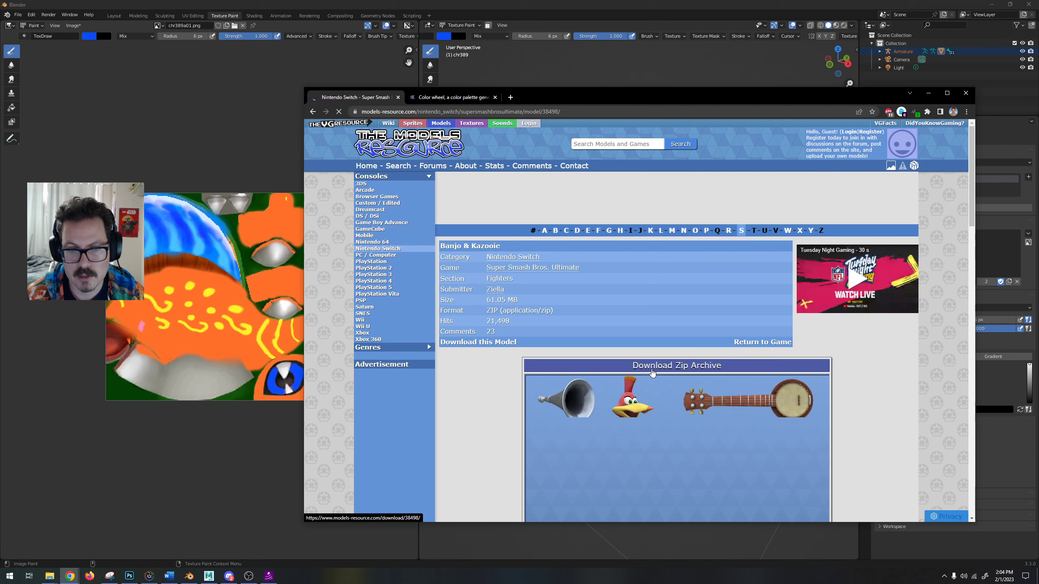
pyautogui.moveTo(519, 302); pyautogui.dragTo(471, 306)
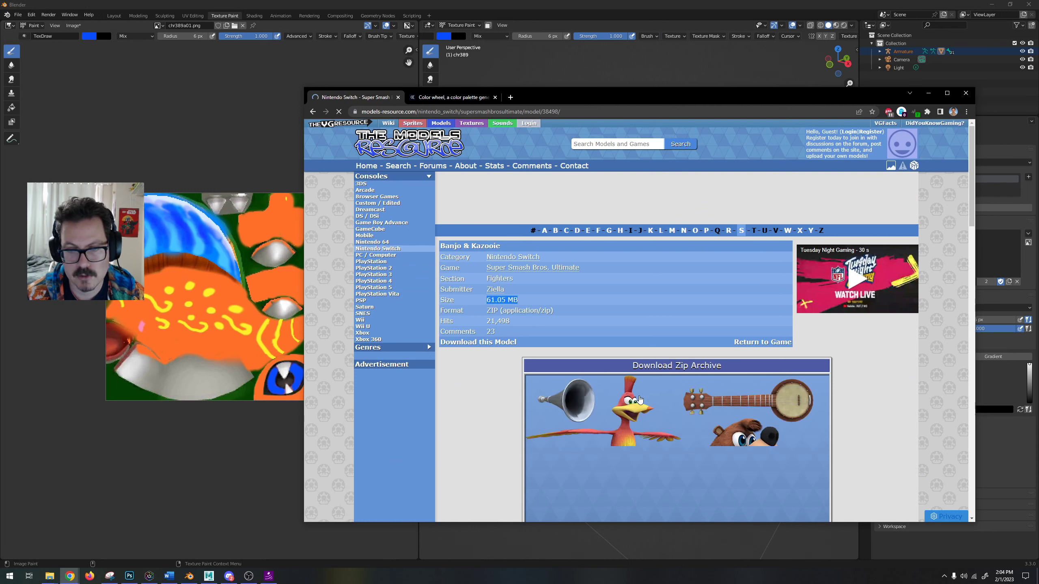
pyautogui.click(666, 366)
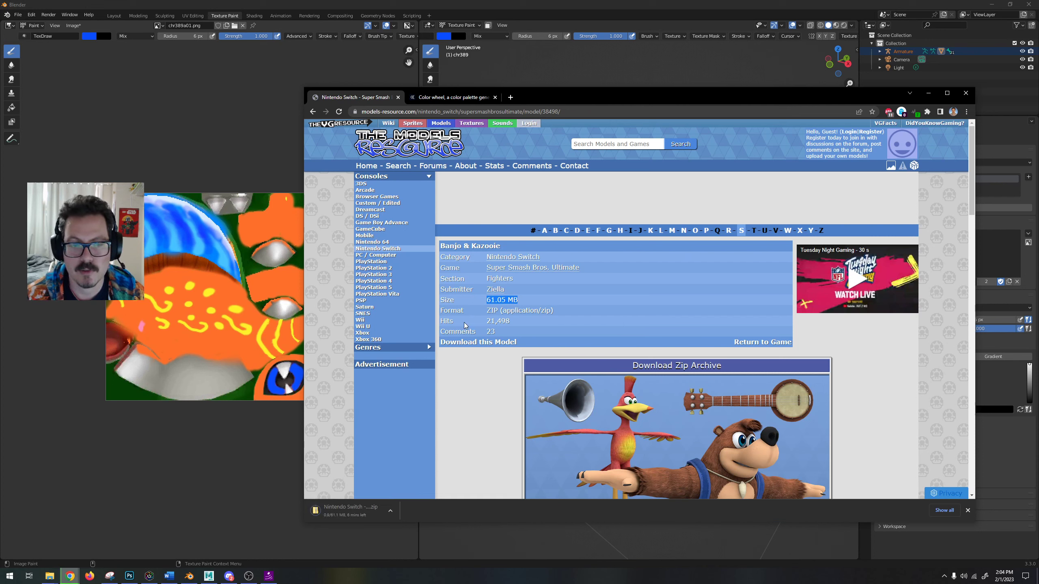
# Switch to the week 2 hw folder in File Explorer and look over the chr389a01.png and chr389a01orange.png textures.
pyautogui.hotkey('alt', 'Tab')
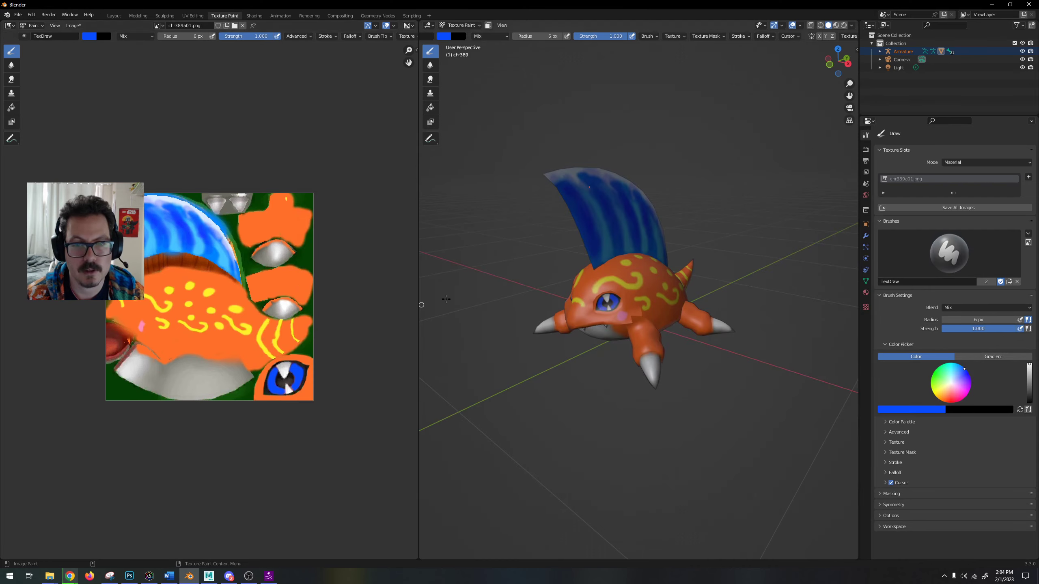
pyautogui.click(54, 577)
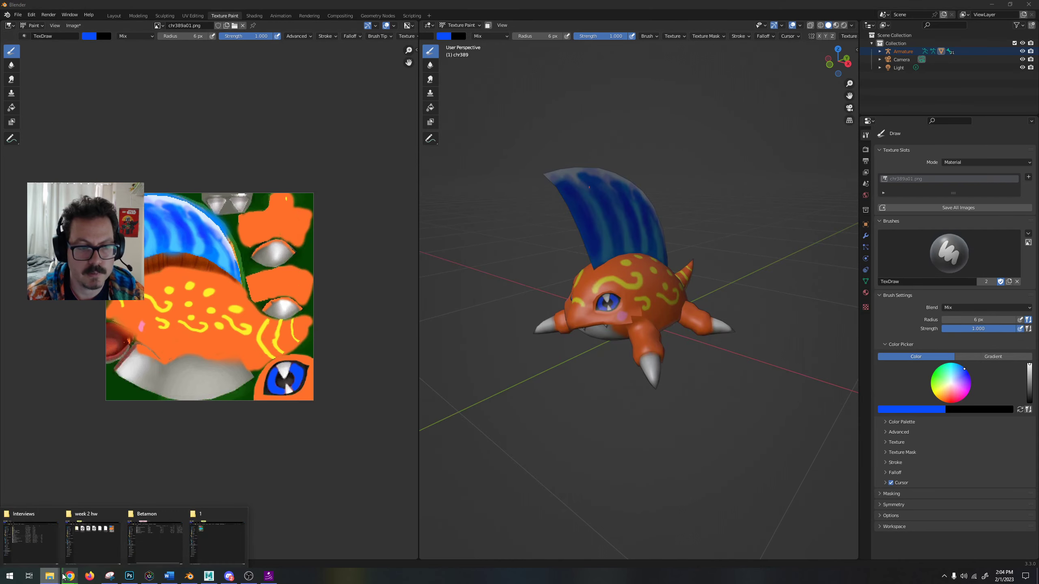
pyautogui.click(92, 542)
pyautogui.moveTo(862, 172); pyautogui.dragTo(540, 155)
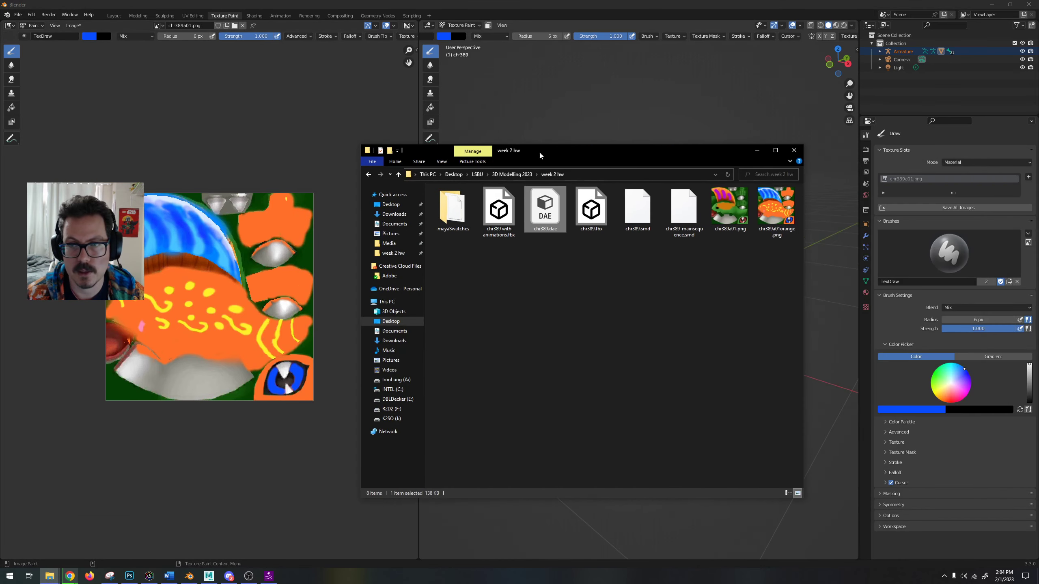
pyautogui.click(771, 221)
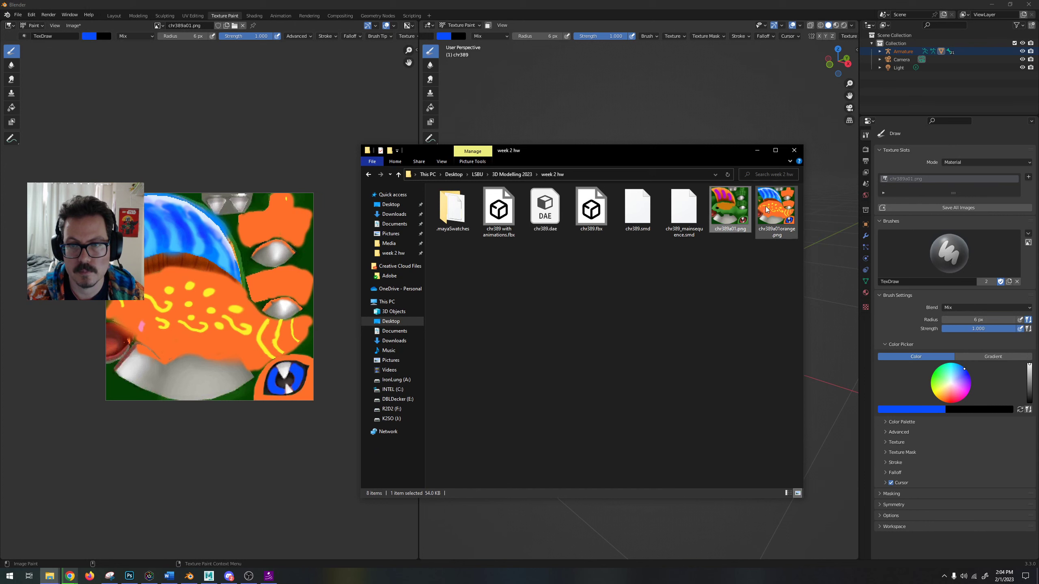
pyautogui.click(743, 280)
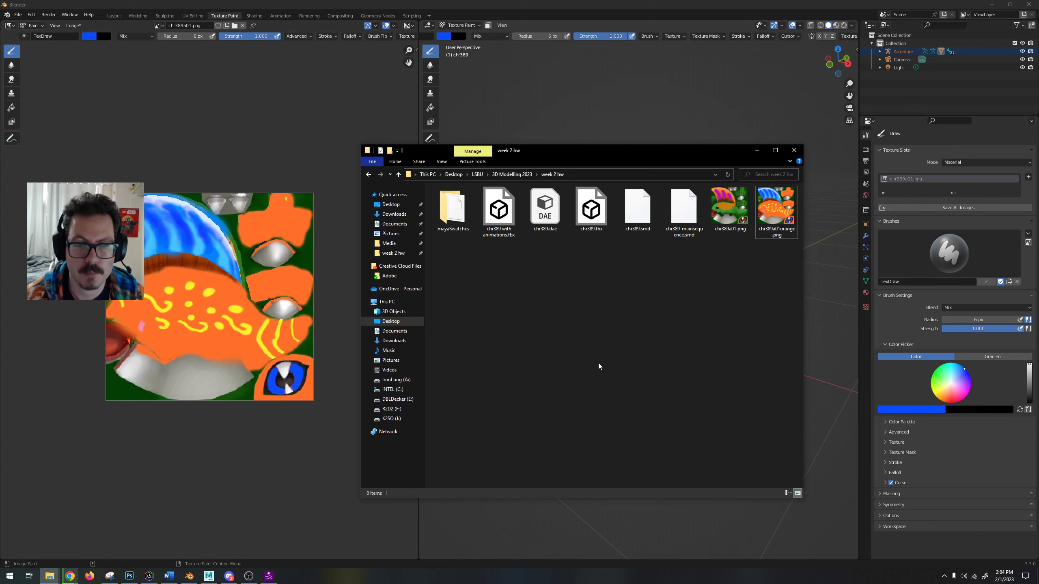